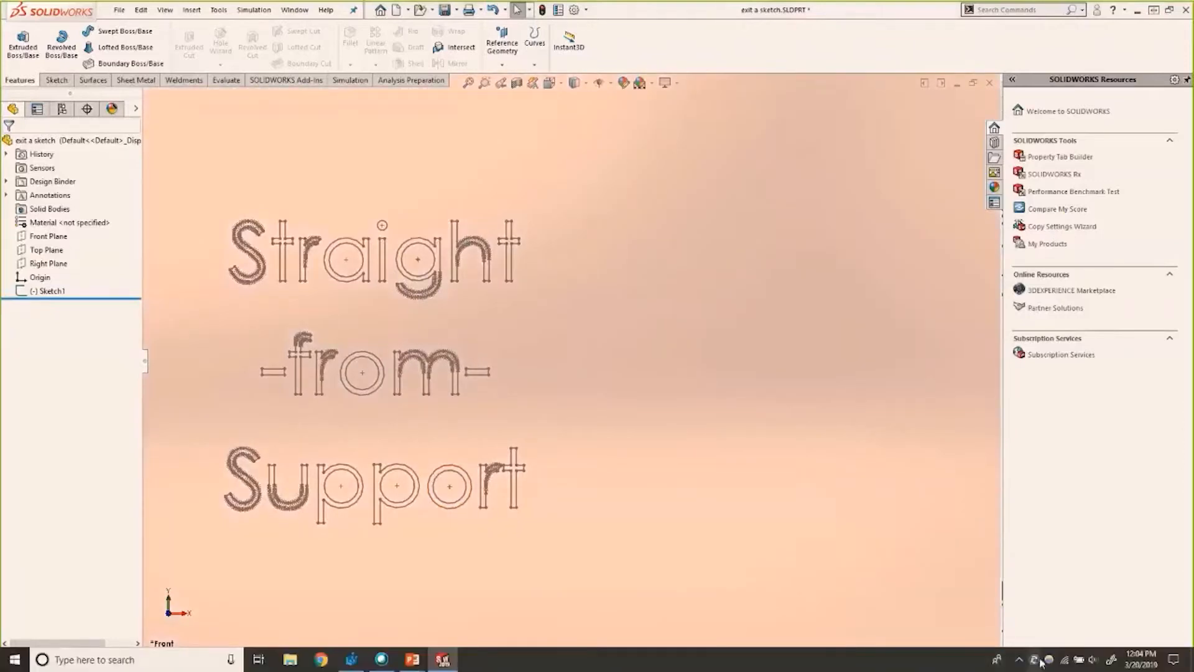
- Open the "Straight -from- Support" lettering sketch for editing
right_click(1018, 659)
click(1018, 651)
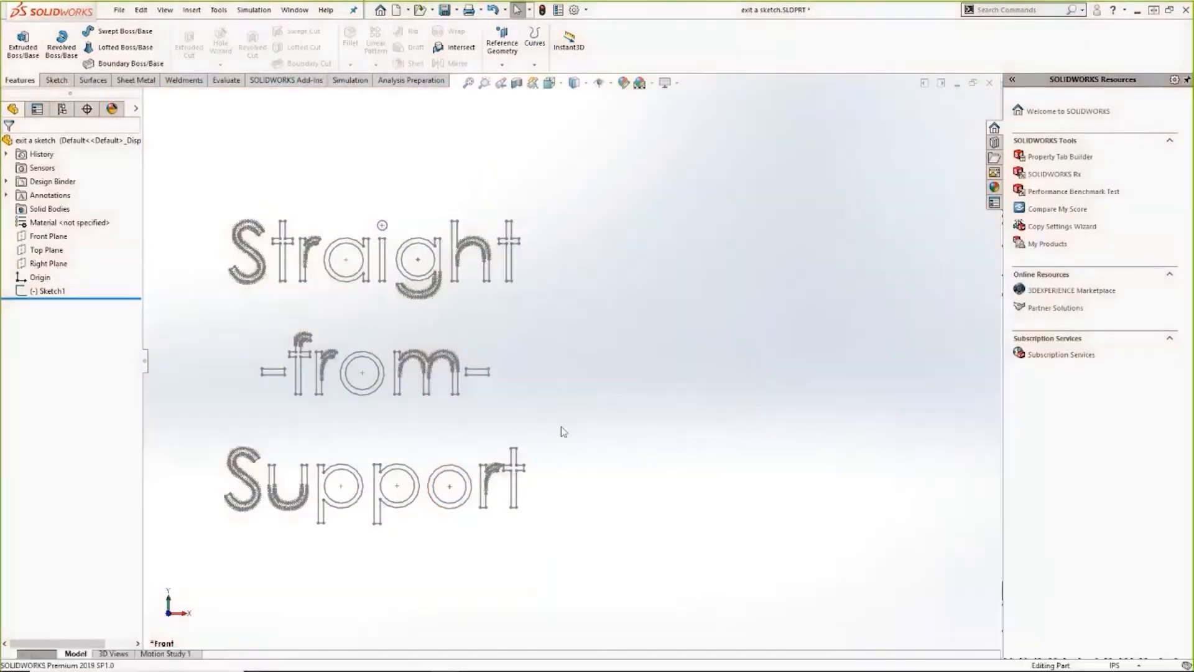
scroll(178, 363, down, 2)
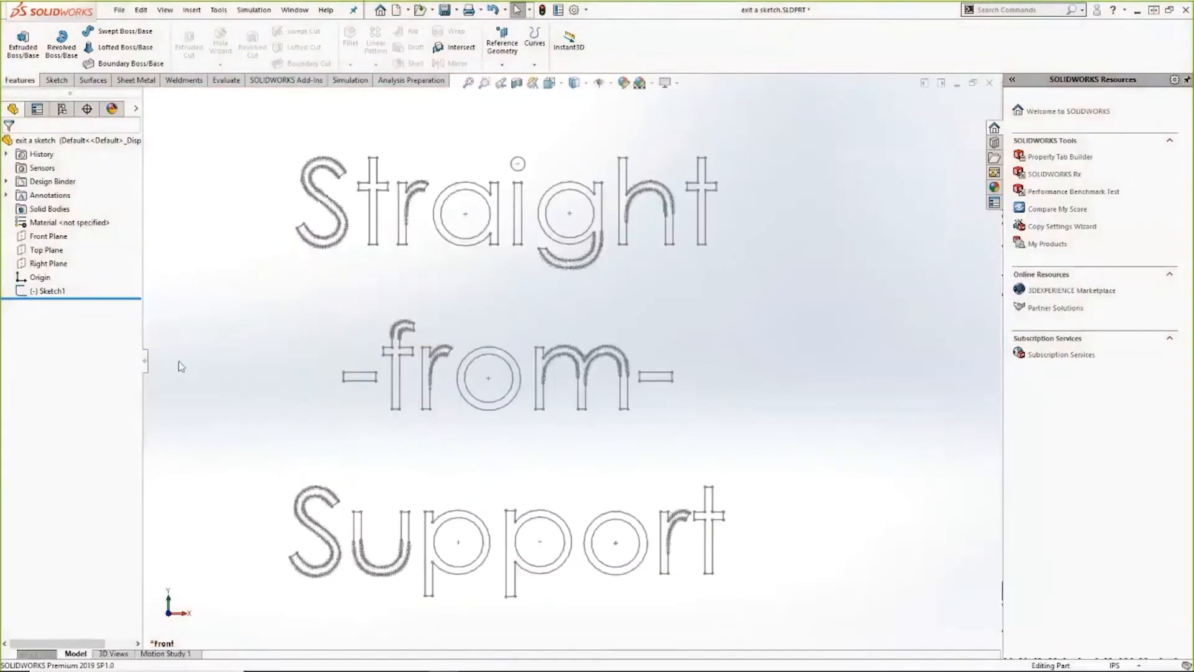
right_click(46, 294)
click(52, 255)
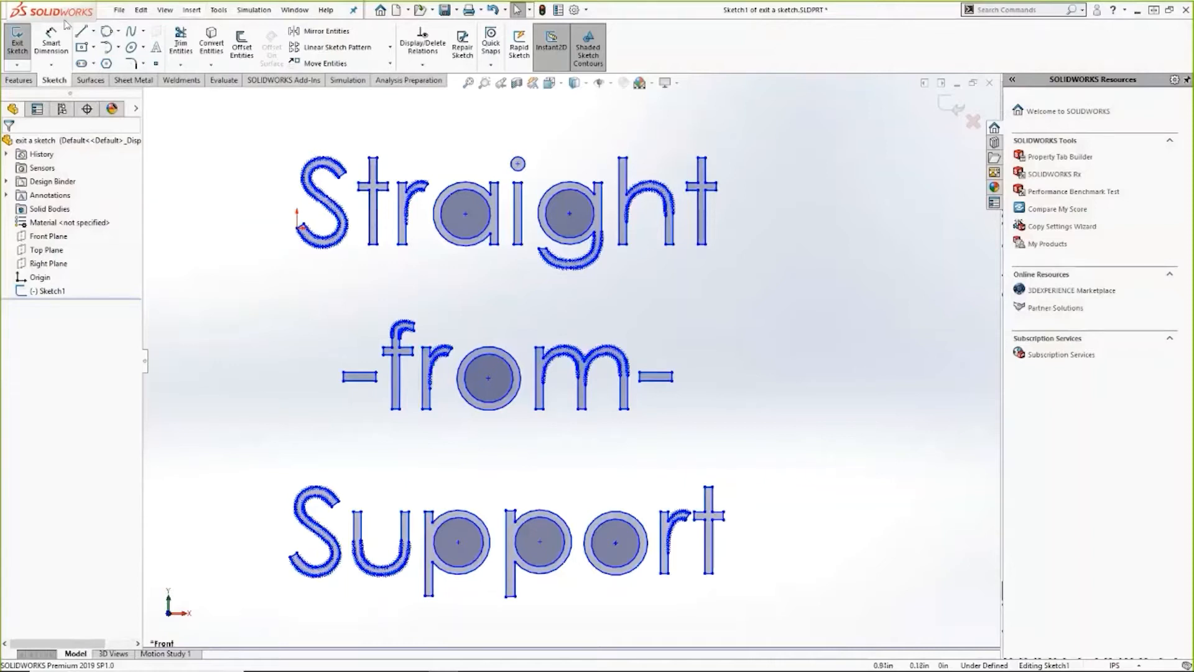
click(17, 42)
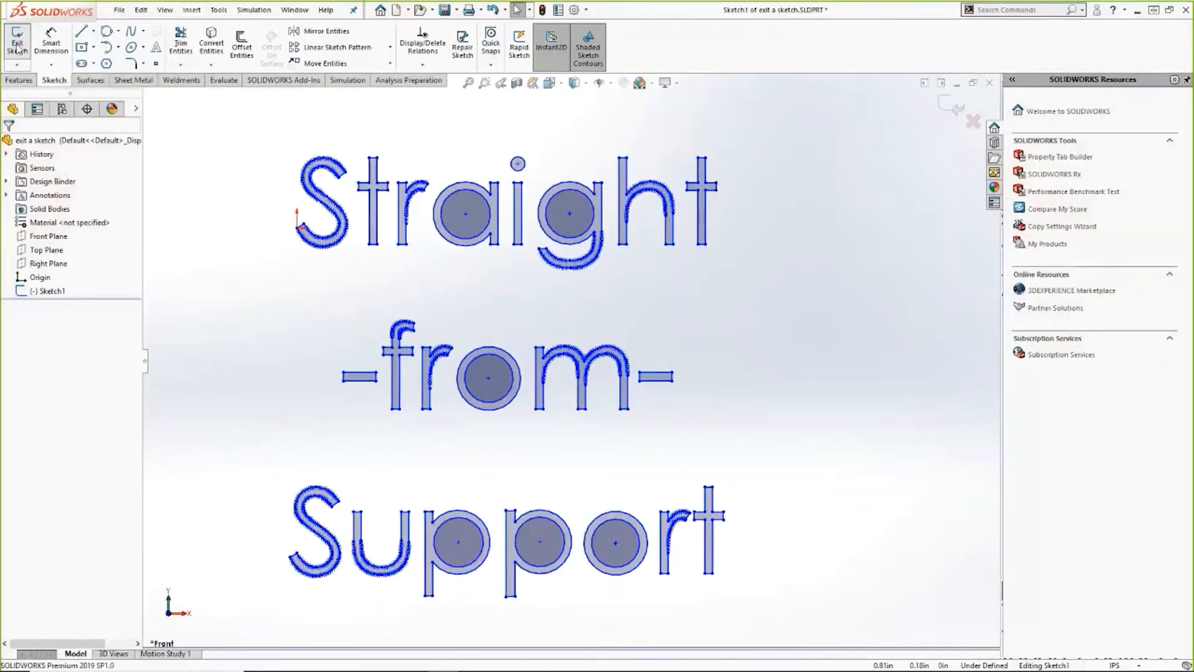
- Review the surface, sheet metal, weldment, evaluation, add-in, simulation and analysis preparation toolsets, ending on the sketch tools
click(93, 79)
click(136, 79)
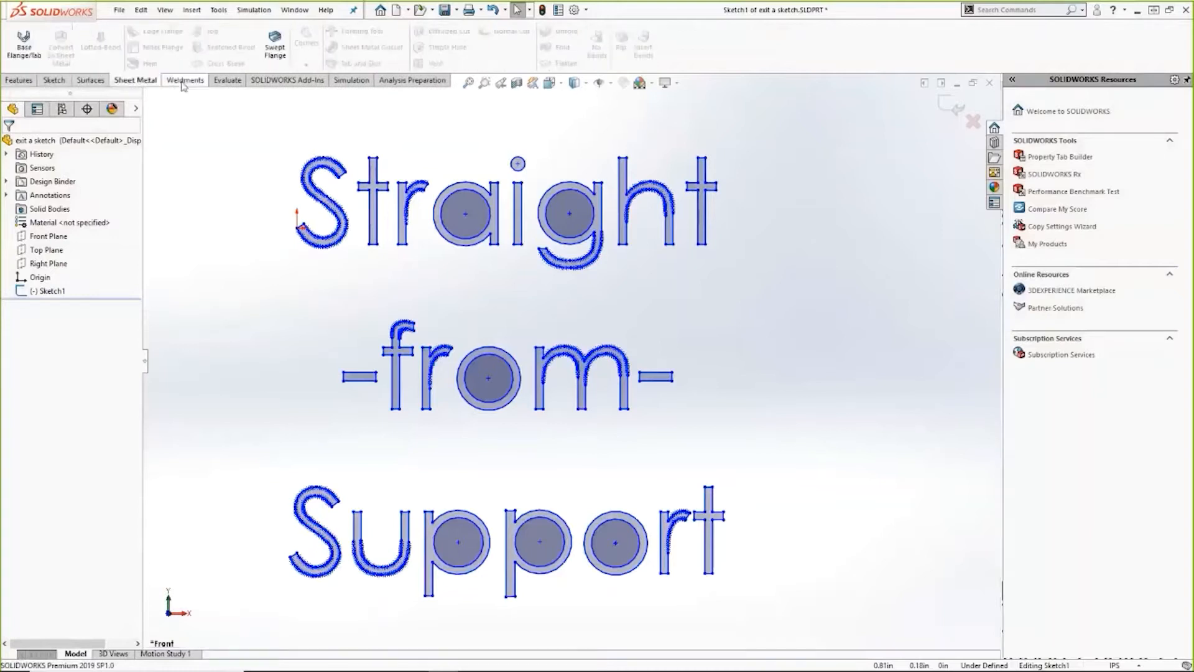
click(183, 80)
click(226, 80)
click(267, 80)
click(349, 80)
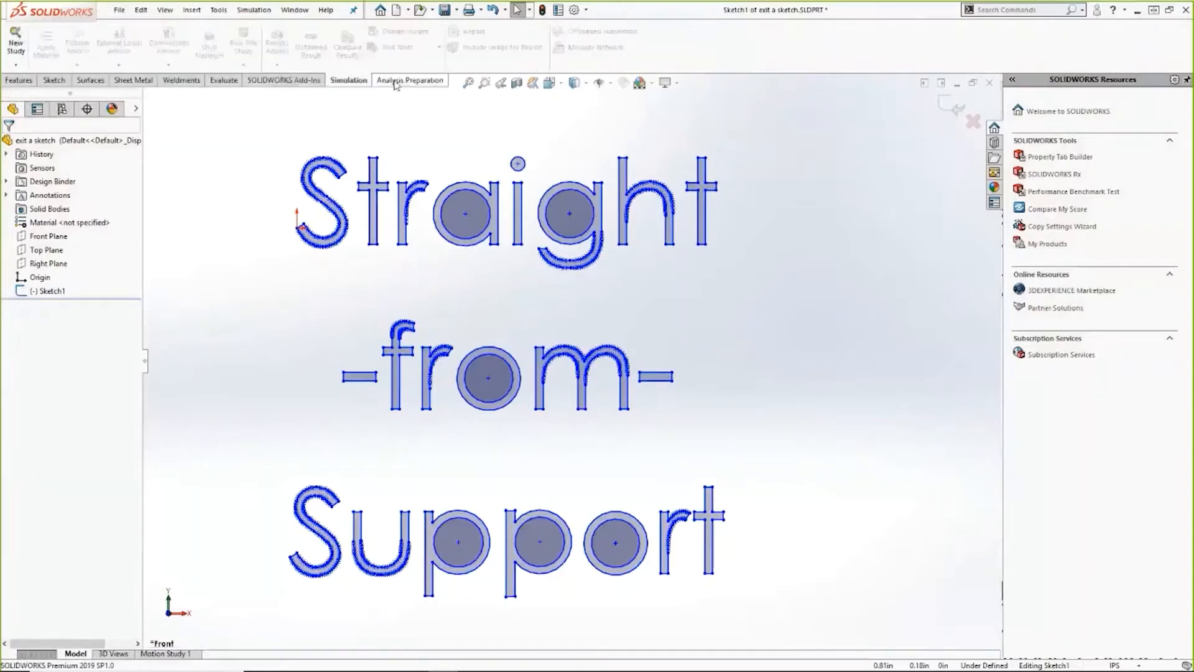
click(411, 80)
click(54, 80)
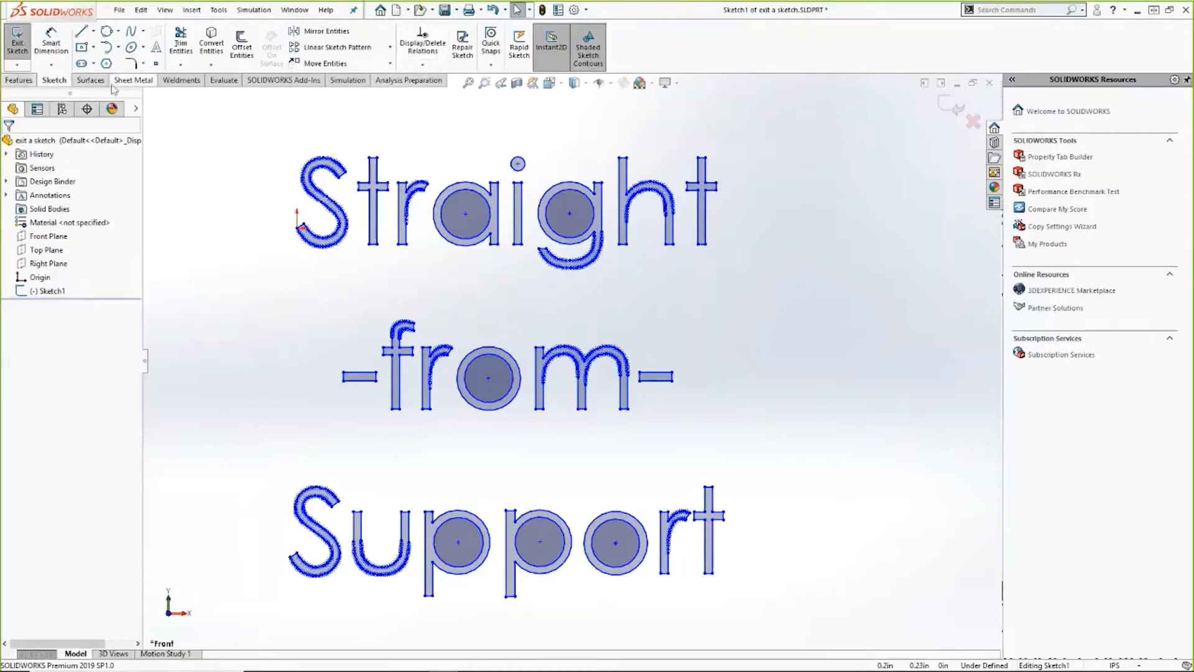
click(91, 79)
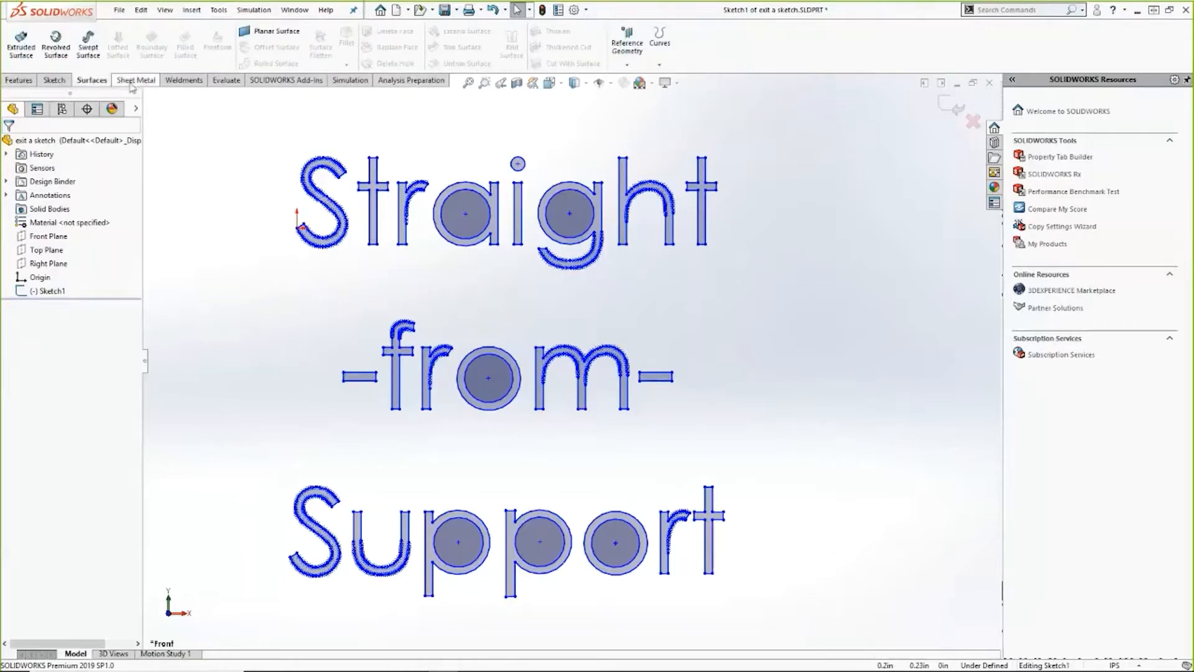
click(134, 79)
click(183, 79)
click(54, 79)
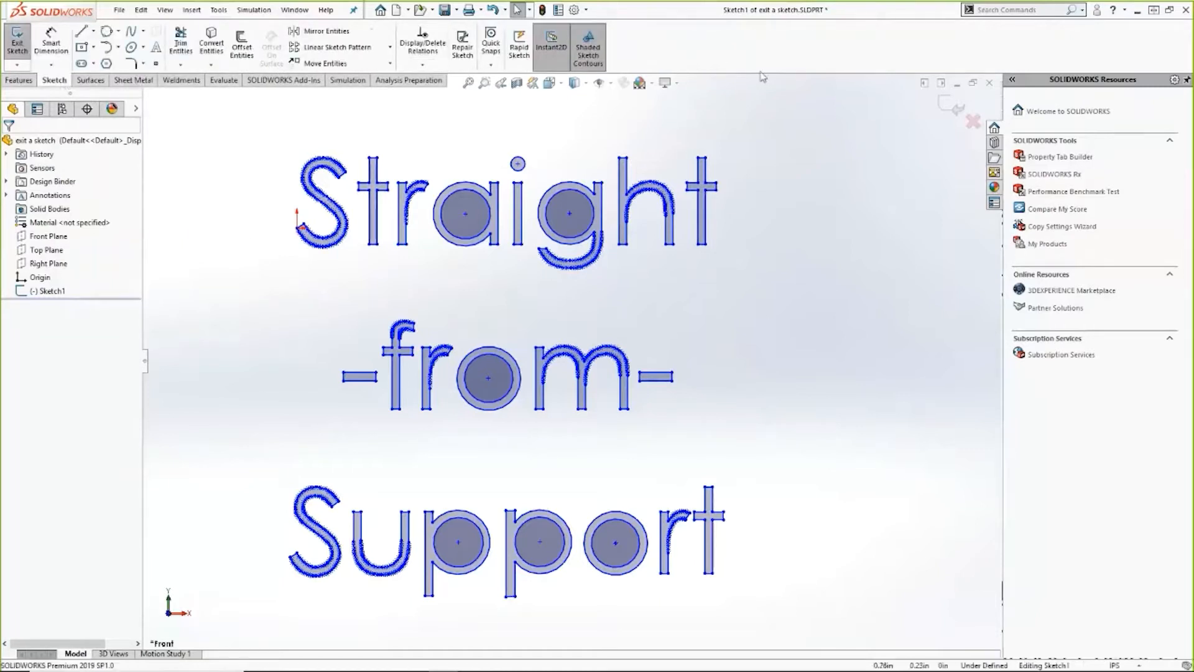
- Hide the CommandManager
right_click(726, 53)
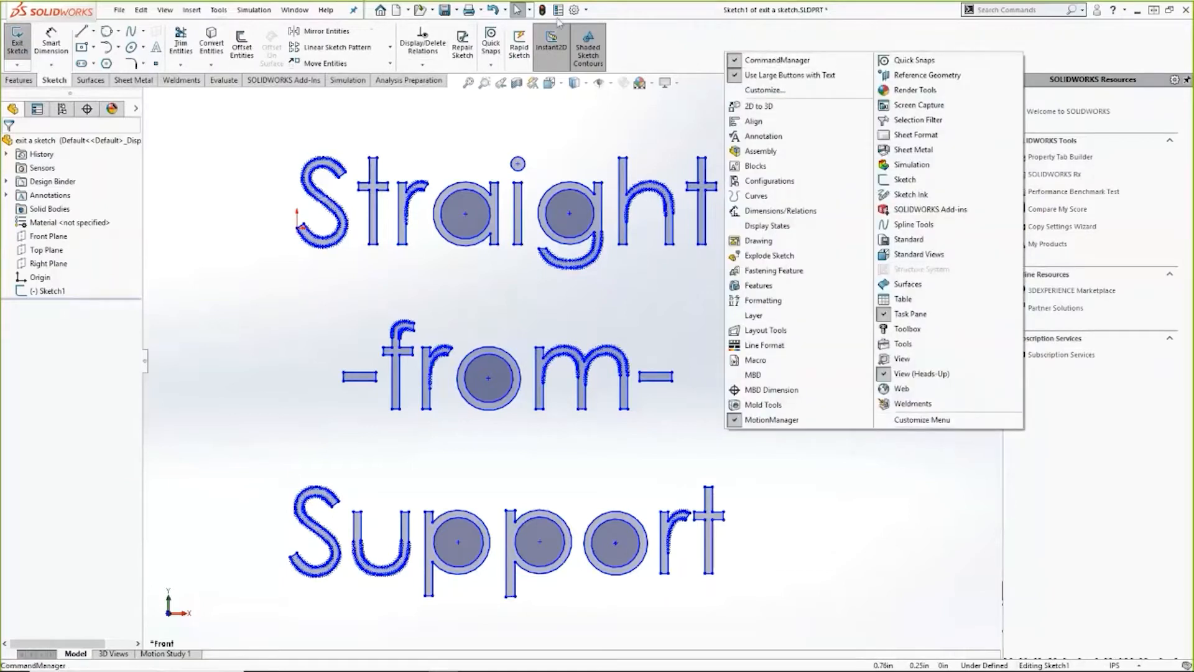
click(586, 10)
right_click(720, 41)
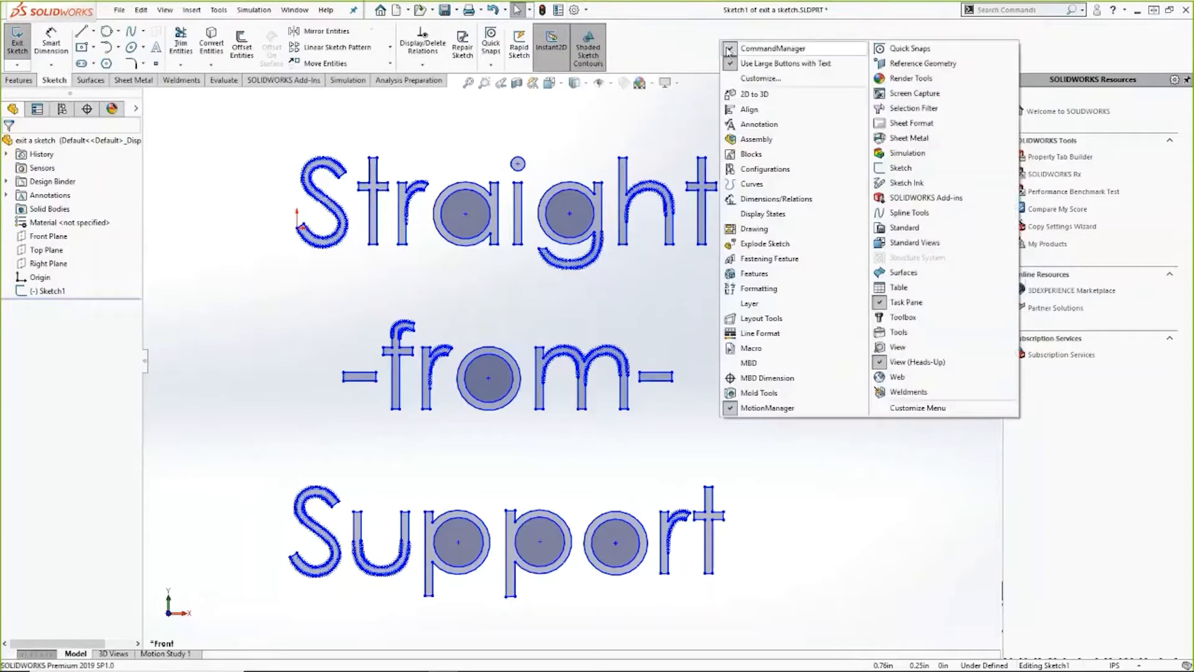
click(730, 48)
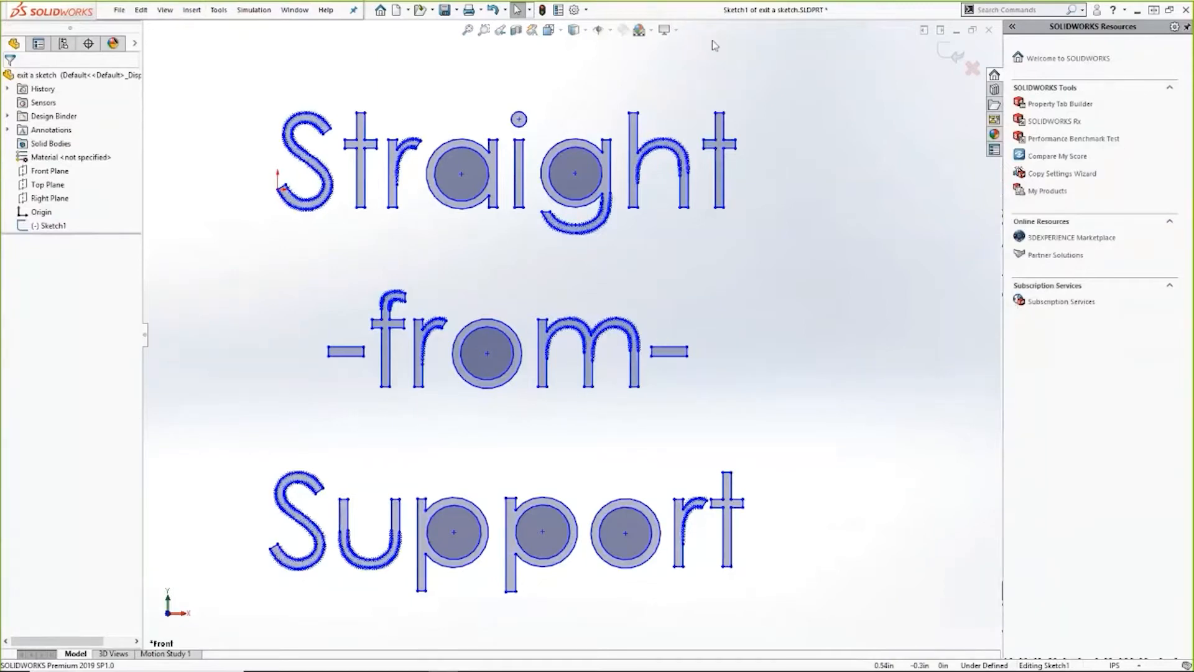
- Show the hidden CommandManager again
right_click(716, 17)
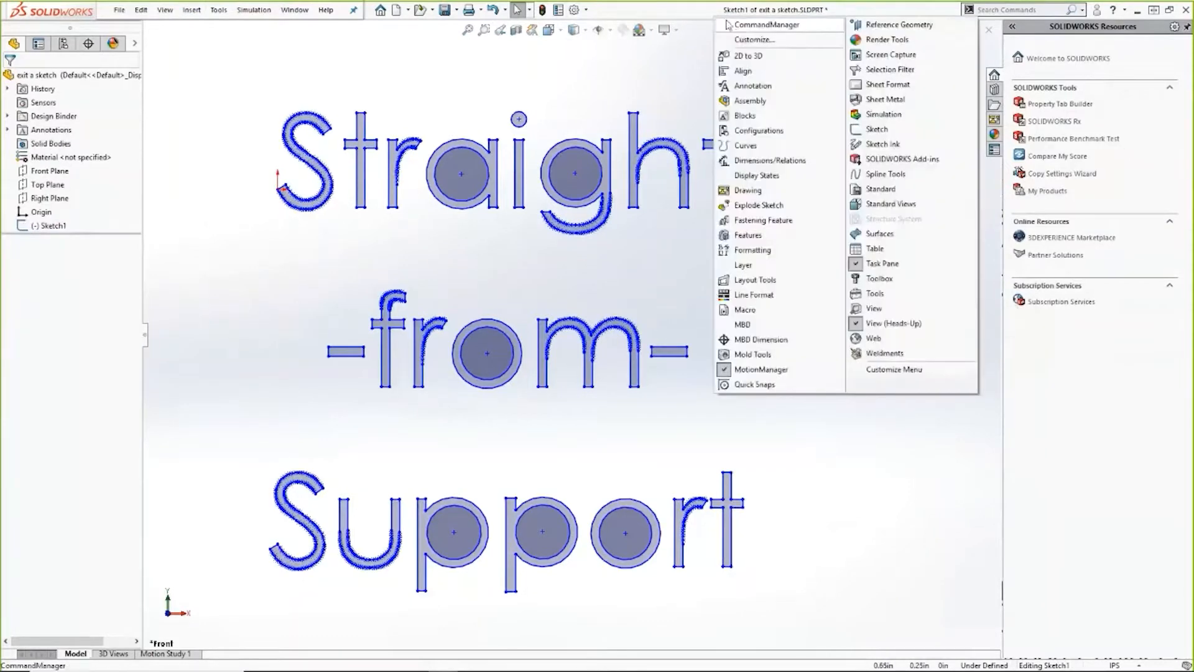
right_click(676, 8)
right_click(675, 8)
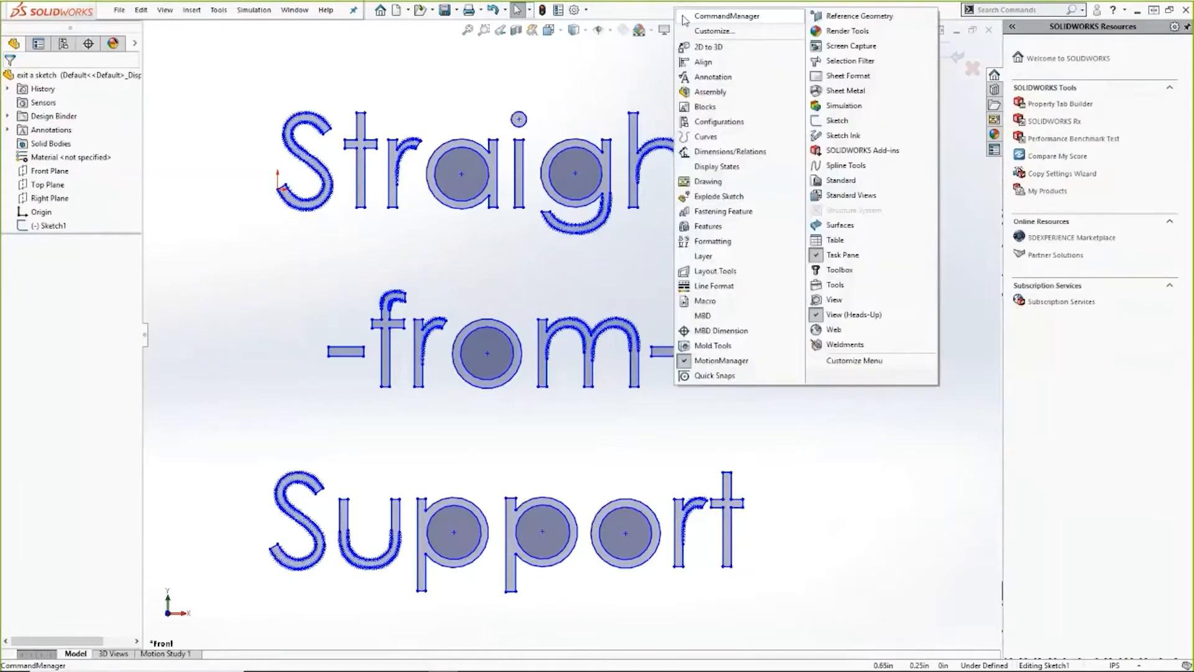
click(685, 19)
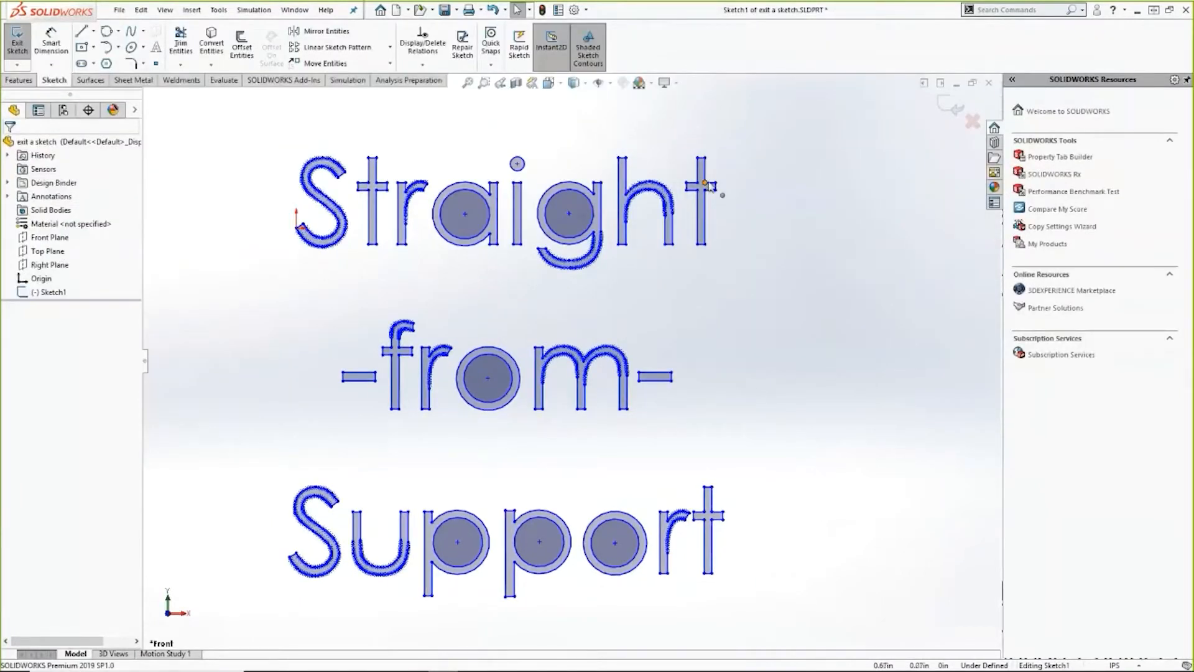
- Remove the Sketch toolset from the CommandManager and look through the remaining toolsets, ending on Features
right_click(434, 83)
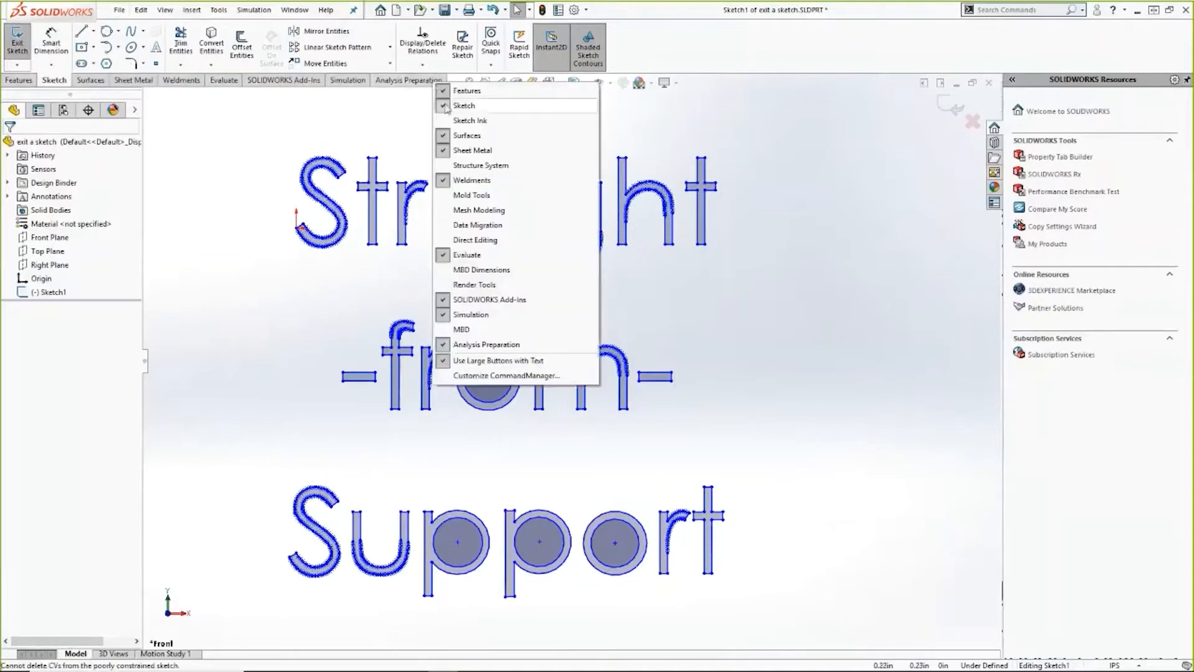
click(464, 105)
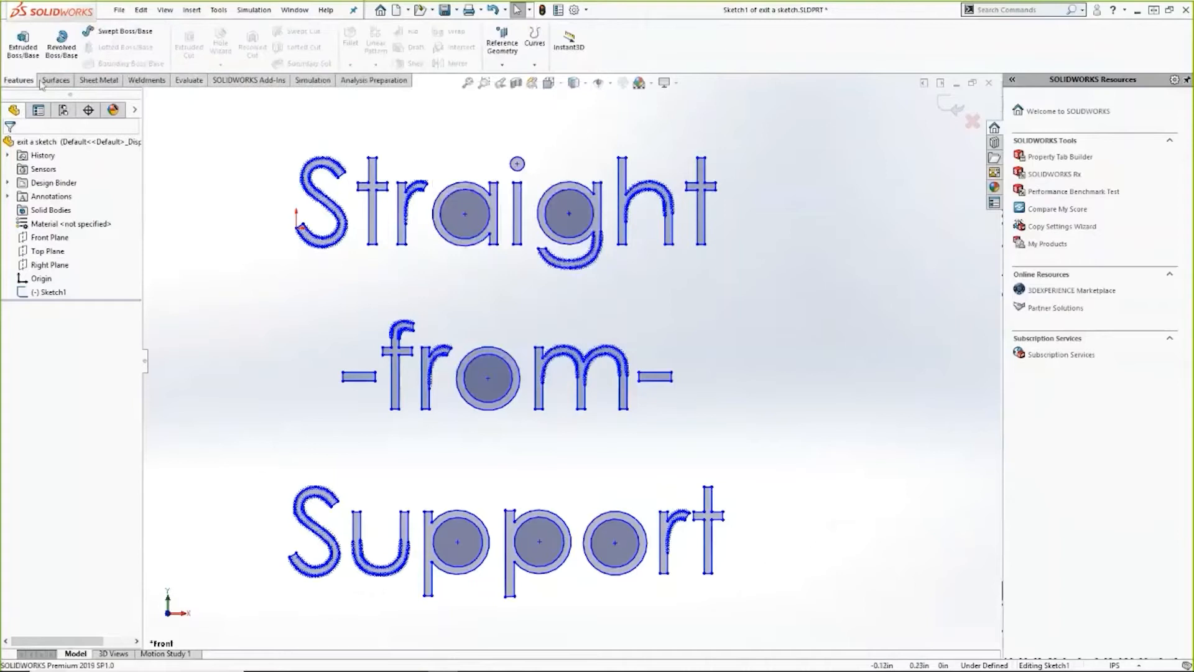
scroll(143, 80, down, 3)
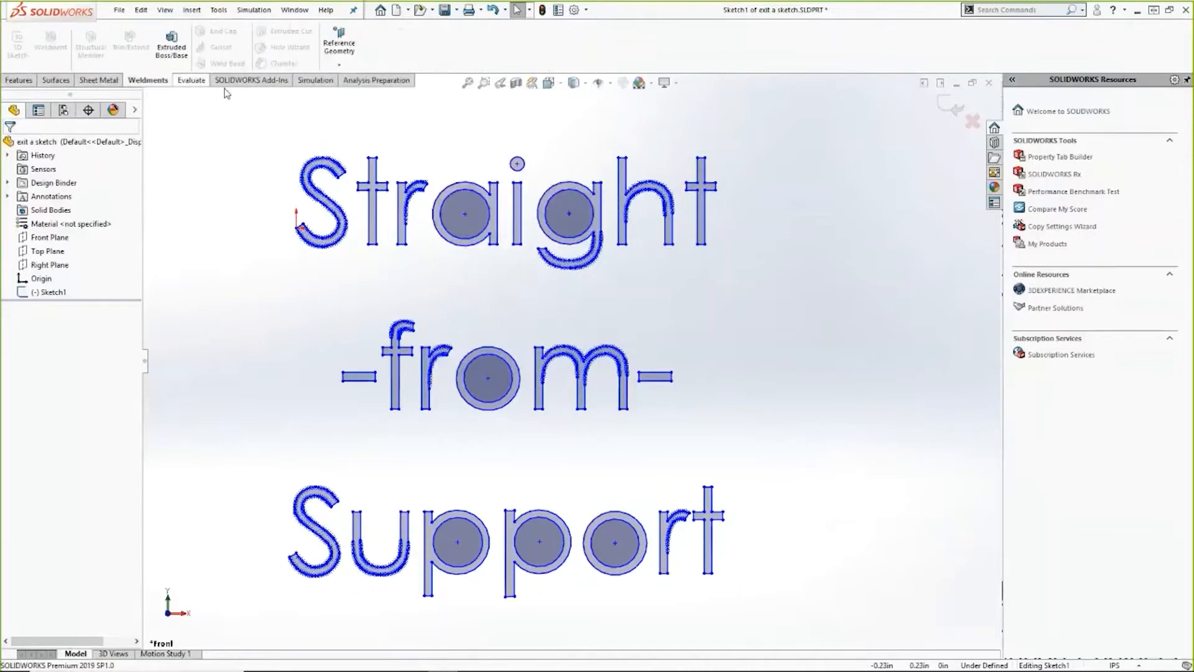
scroll(149, 87, down, 4)
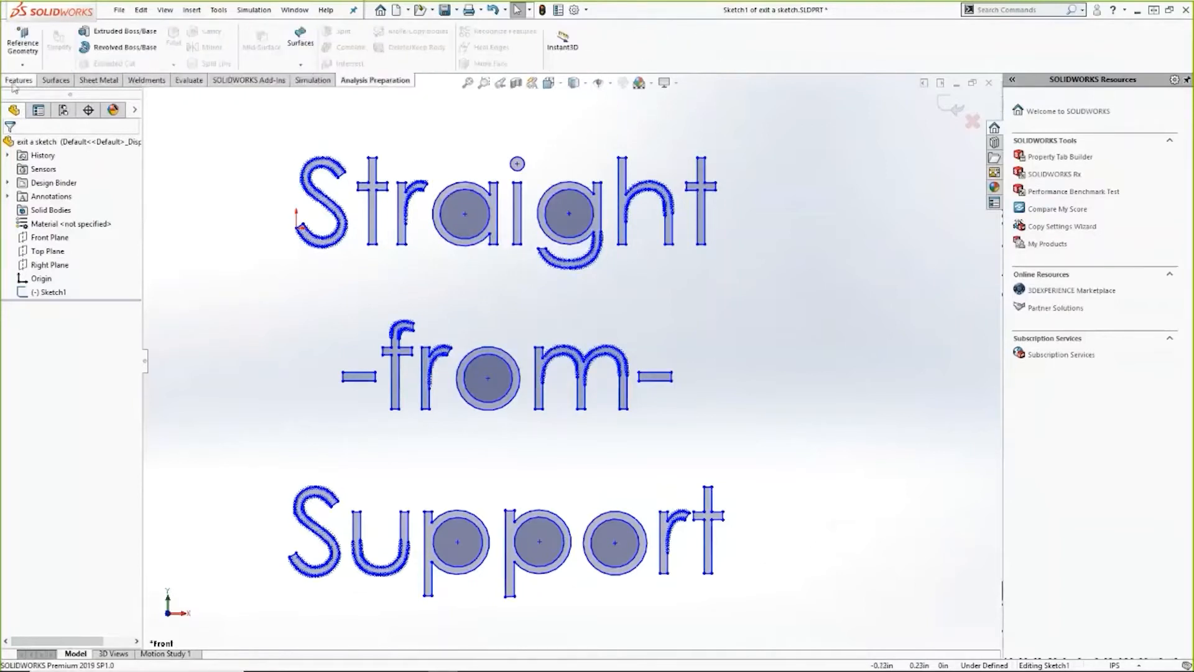
scroll(137, 84, up, 5)
scroll(139, 81, down, 1)
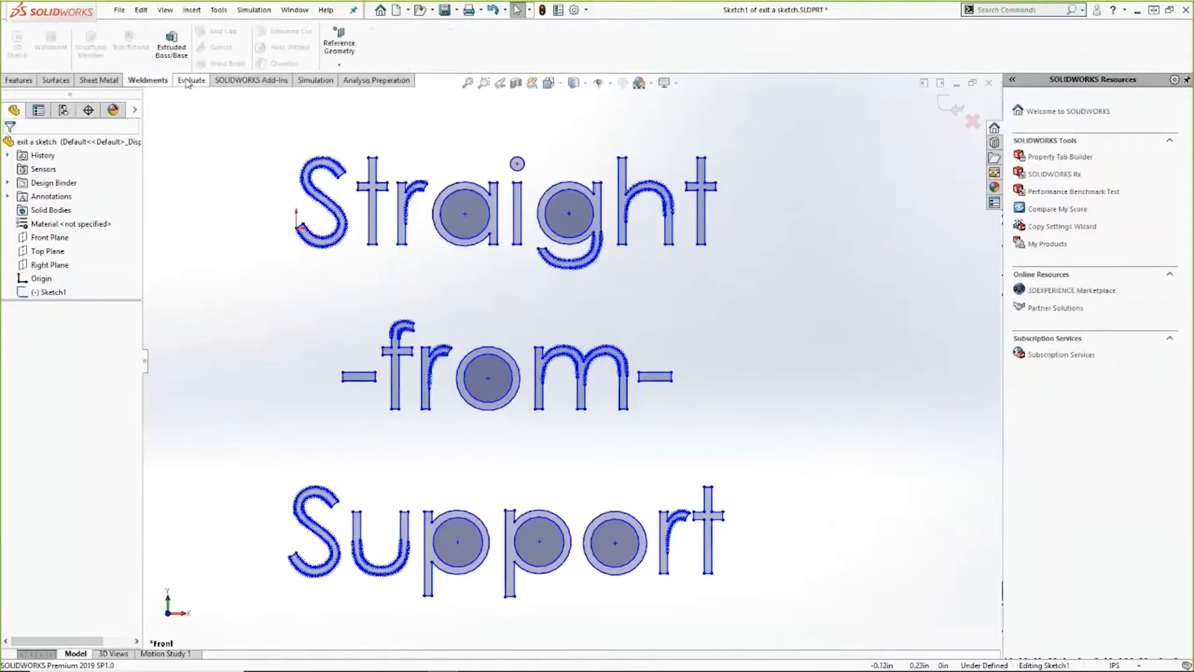
click(19, 80)
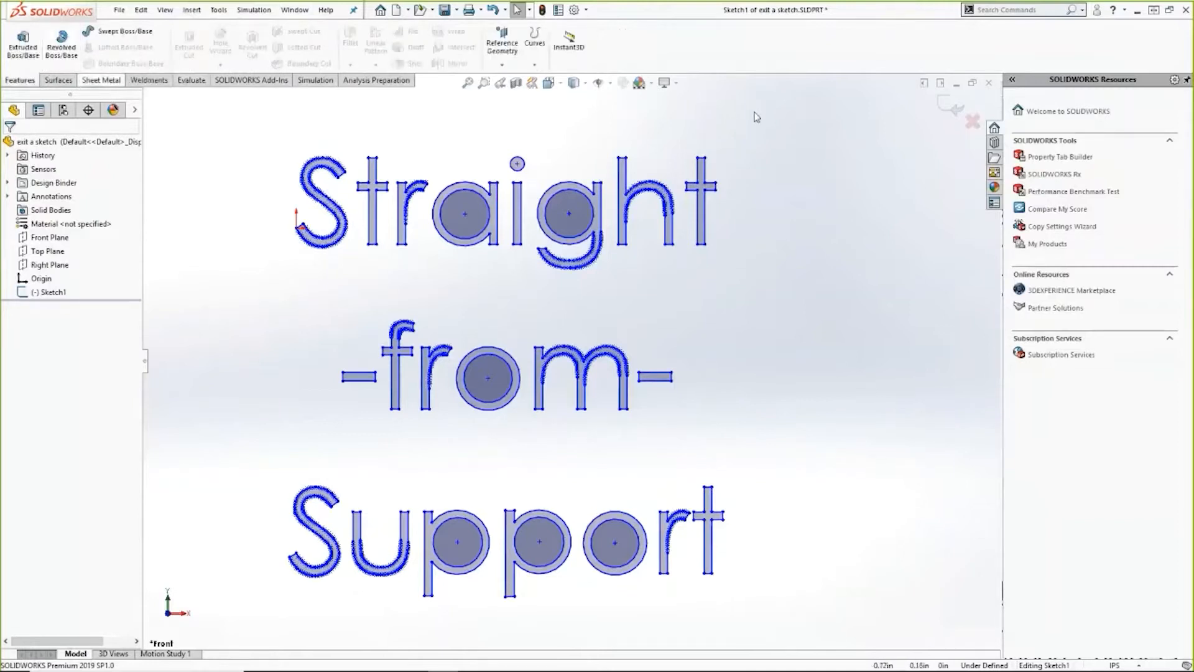
- Restore the Sketch toolset in the CommandManager
right_click(388, 82)
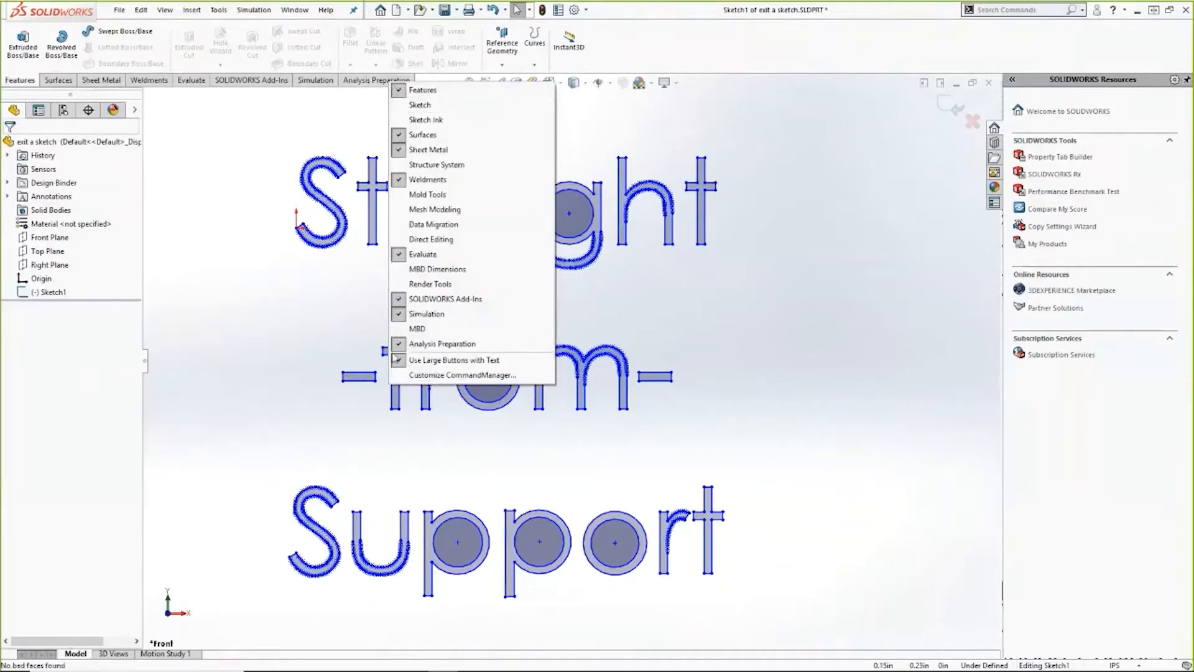
click(410, 104)
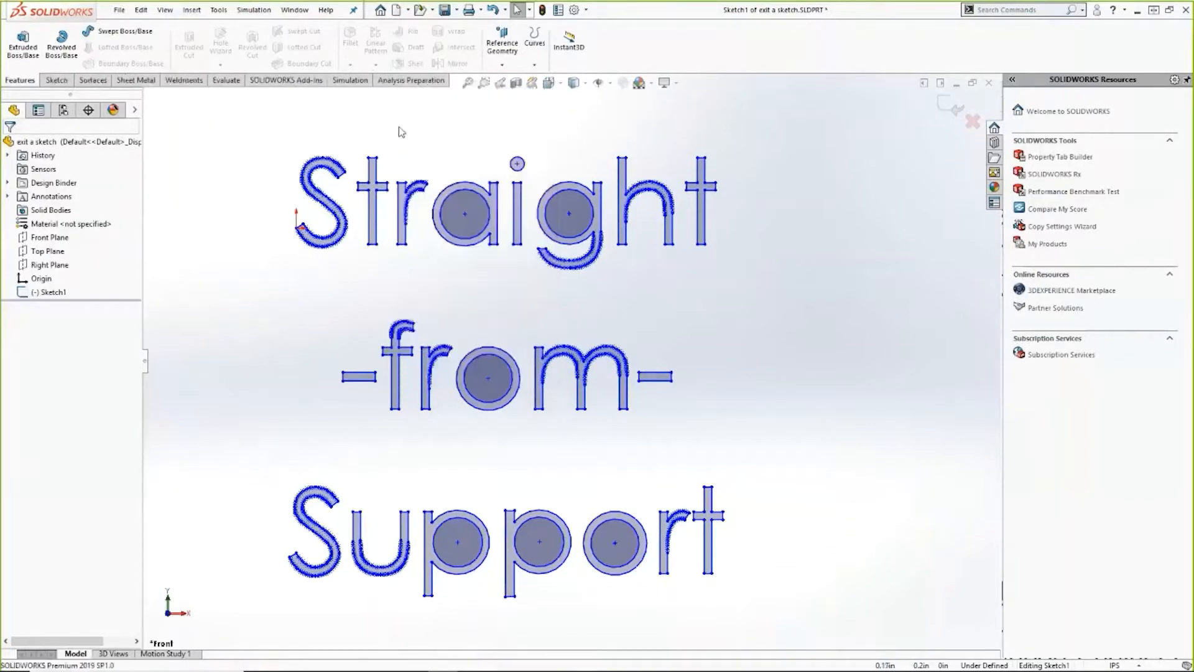
right_click(392, 82)
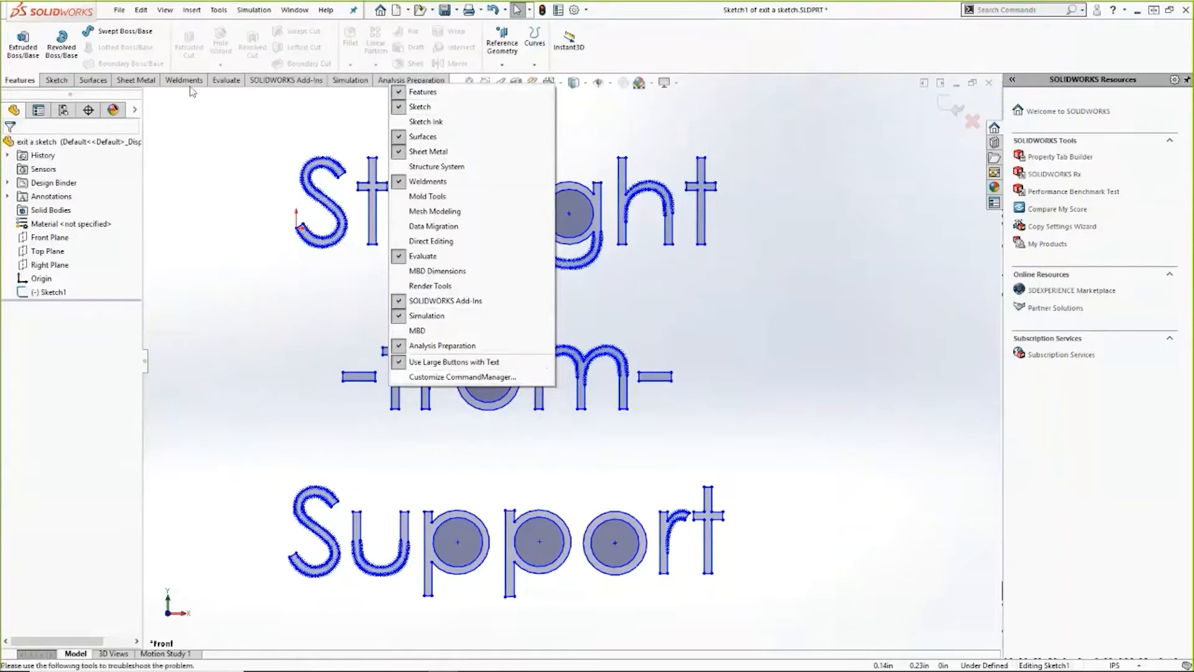
click(361, 126)
- Start customizing the CommandManager and review the Structure System, Sketch Ink, Mesh Modeling and Mold Tools toolsets, ending on Sketch
right_click(428, 85)
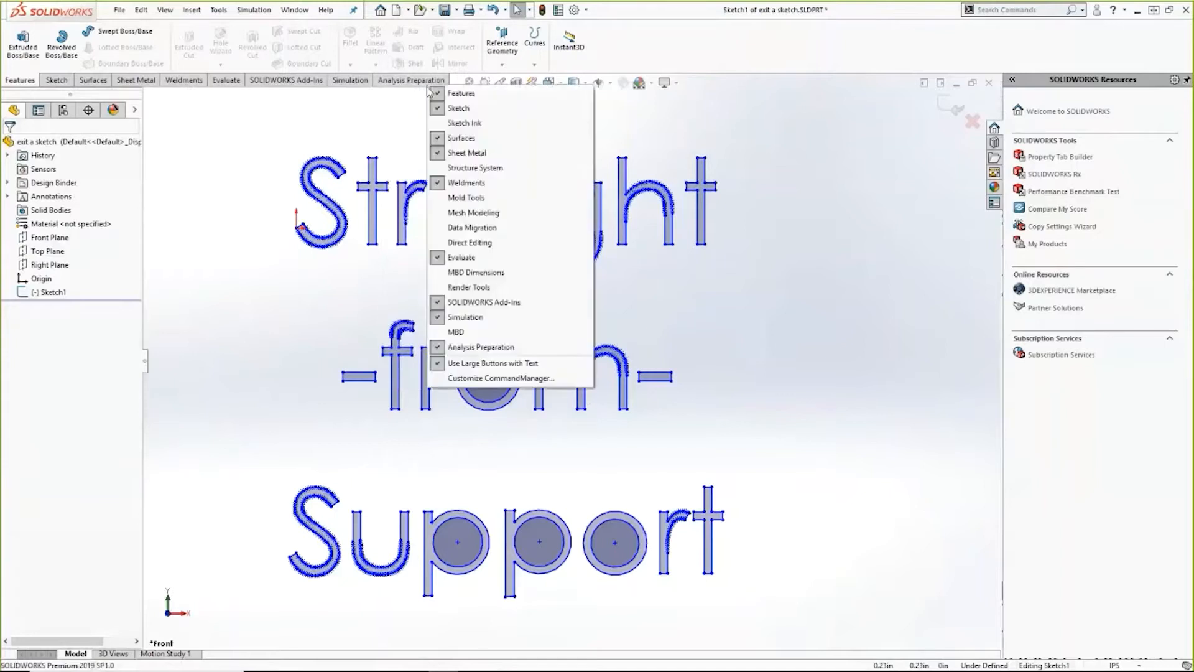
click(473, 378)
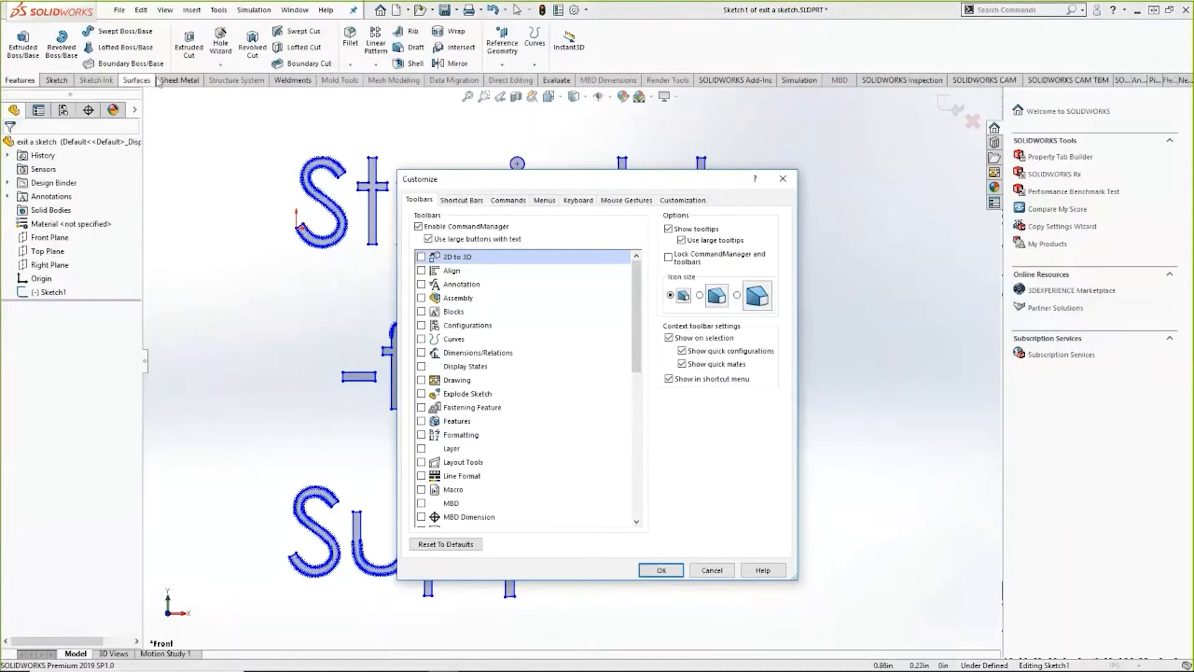
click(237, 79)
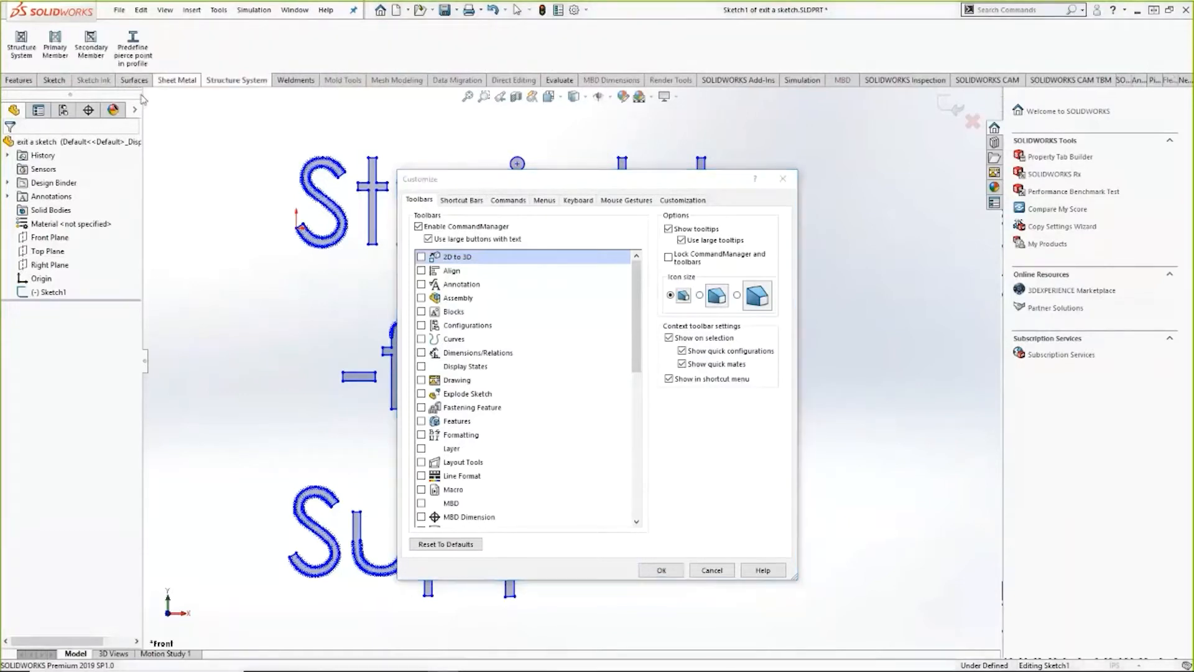
click(94, 83)
click(393, 83)
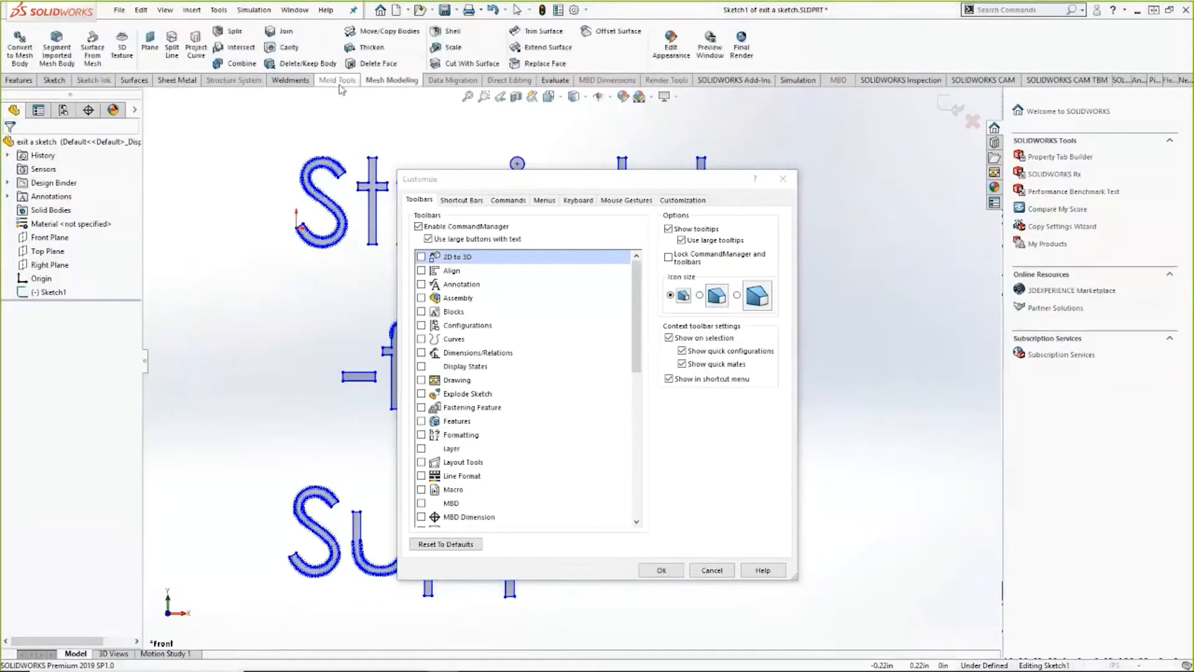
click(338, 81)
click(54, 80)
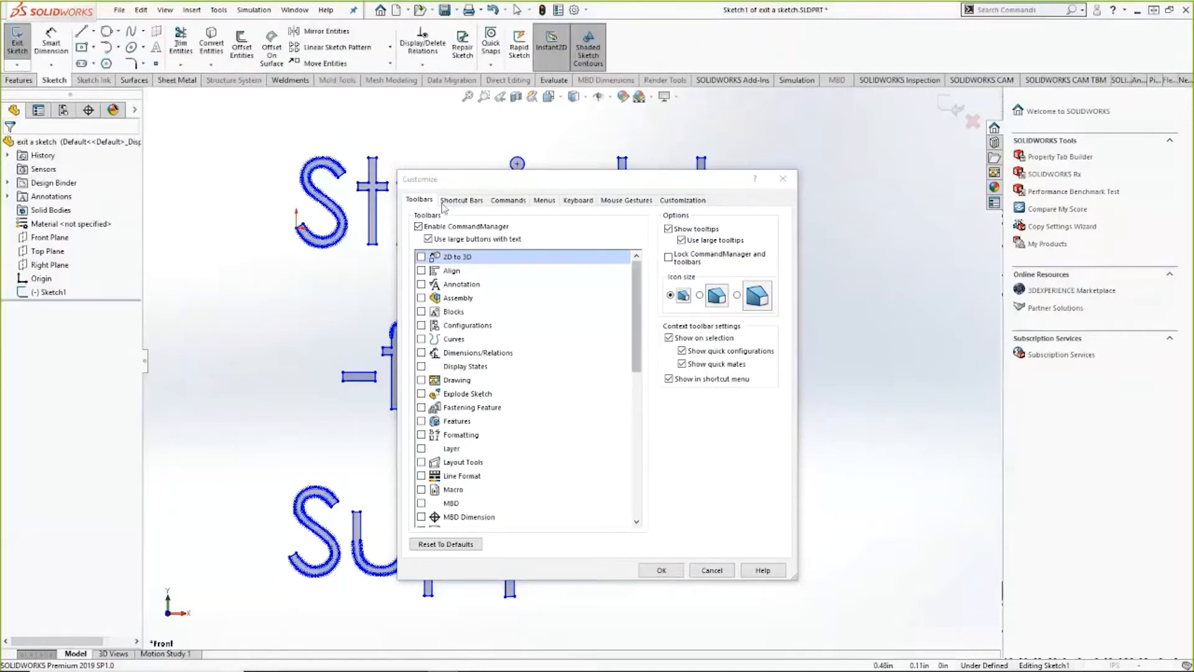
- Add the Dissolve Entities command from the Sketch category to the Sketch toolset and apply the customization
click(508, 201)
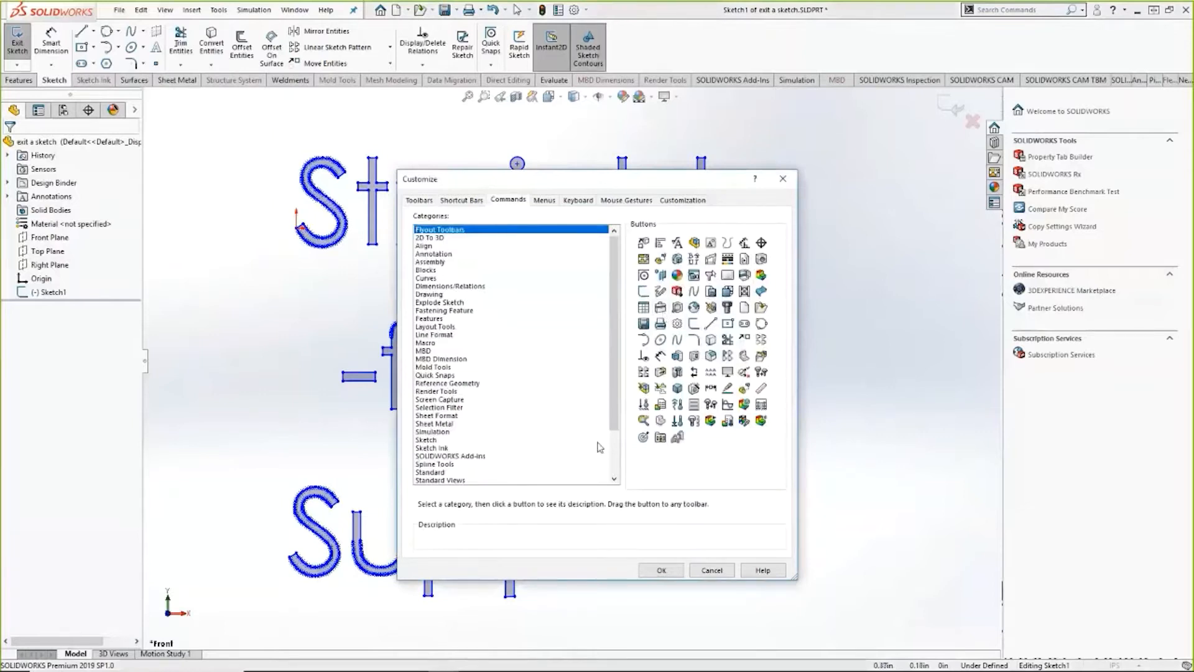
click(434, 439)
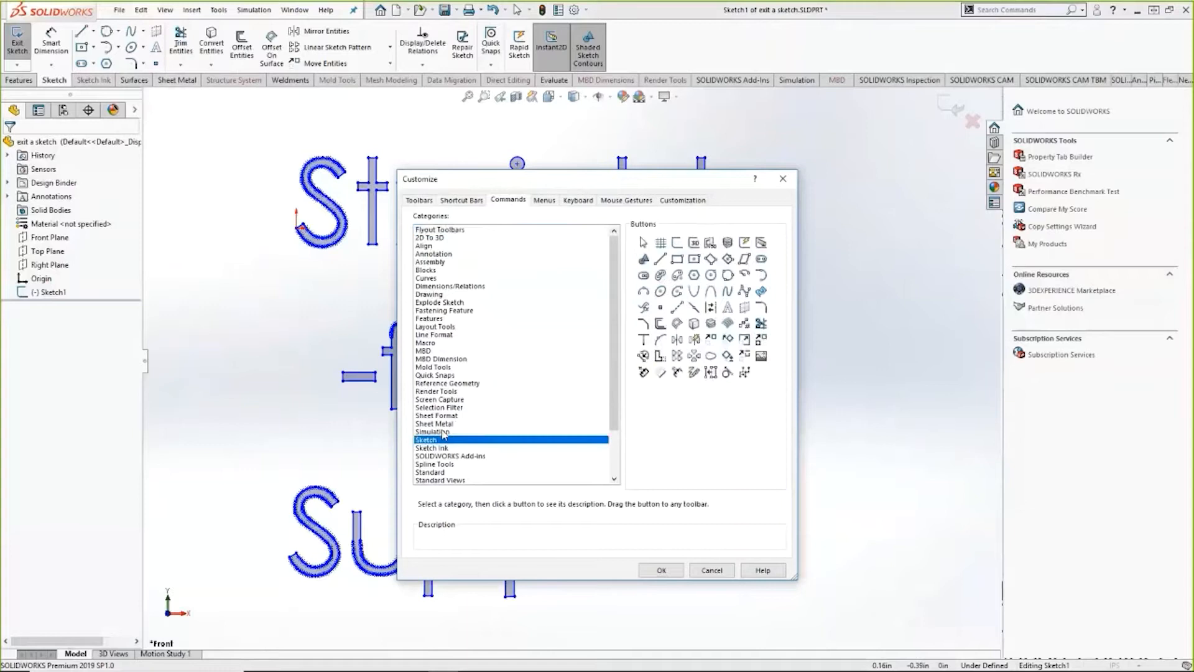
click(596, 54)
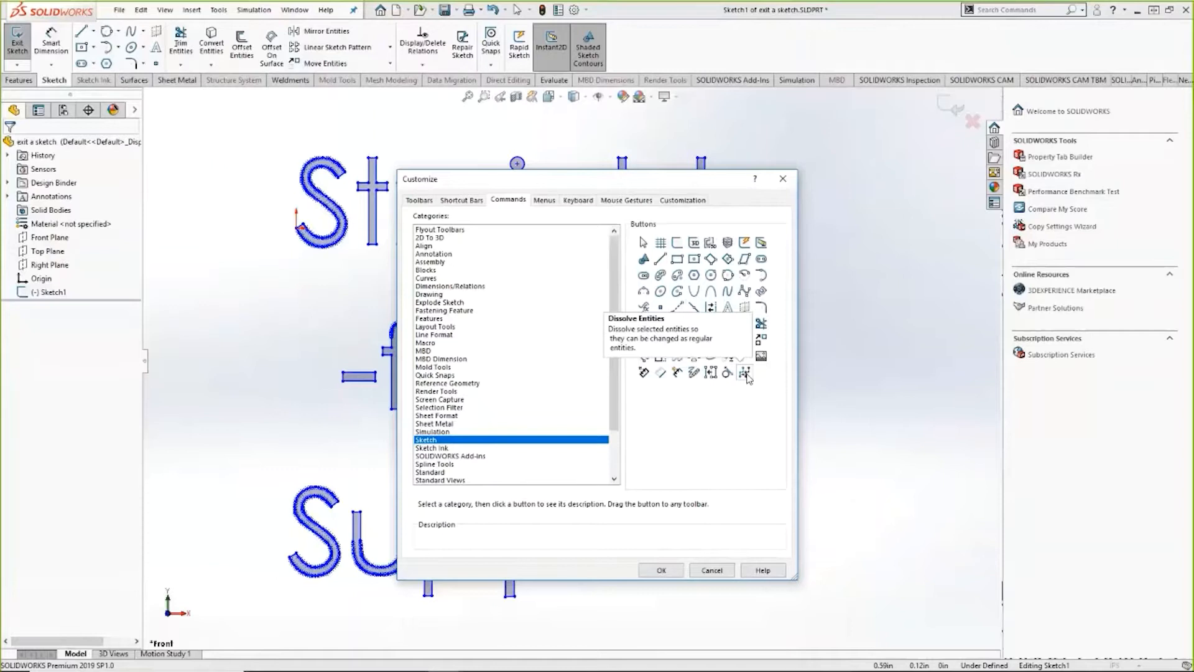
mouse_move(746, 376)
mouse_down()
mouse_move(770, 135)
mouse_move(647, 53)
mouse_move(665, 54)
mouse_move(280, 53)
mouse_move(324, 40)
mouse_move(324, 56)
mouse_move(153, 71)
mouse_move(138, 50)
mouse_move(112, 72)
mouse_move(87, 48)
mouse_move(136, 62)
mouse_move(575, 53)
mouse_move(653, 66)
mouse_up()
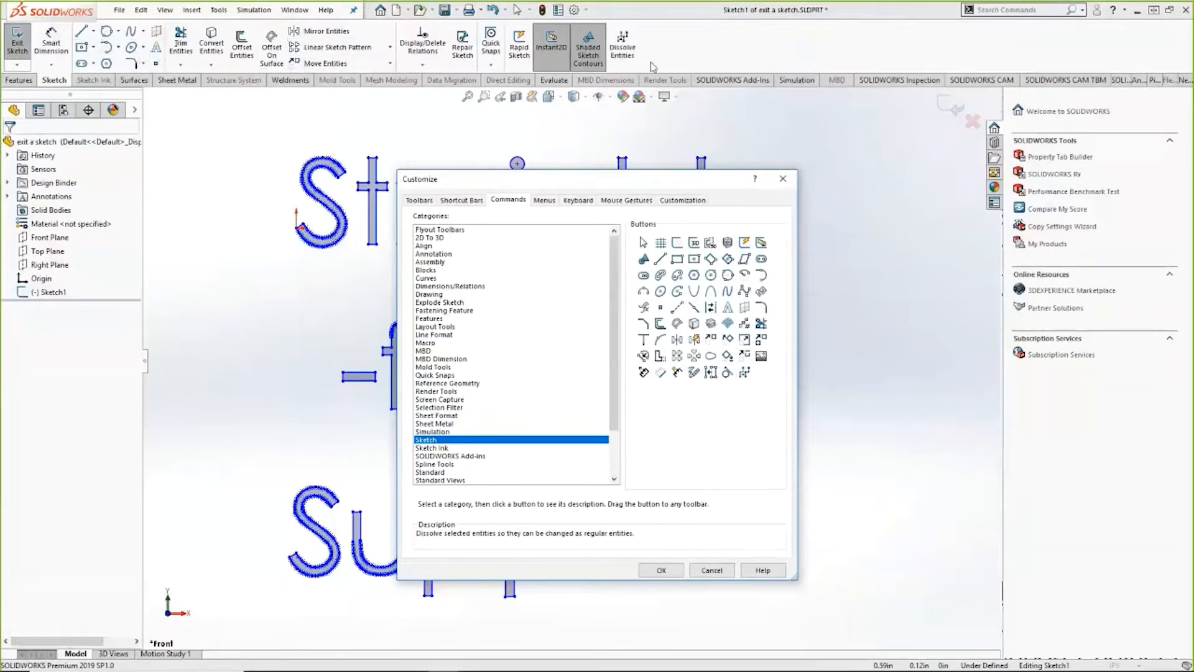
click(661, 571)
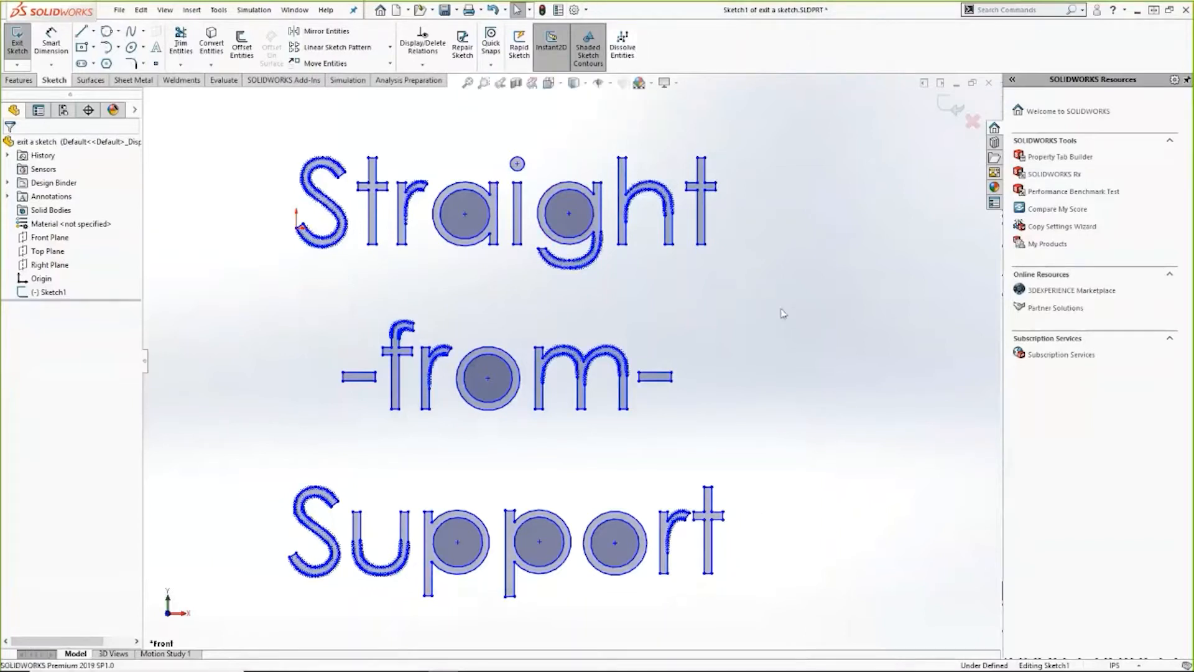
- Exit Sketch1 and reopen it for editing twice, using the Exit Sketch command once and the confirmation corner once
click(17, 50)
right_click(68, 301)
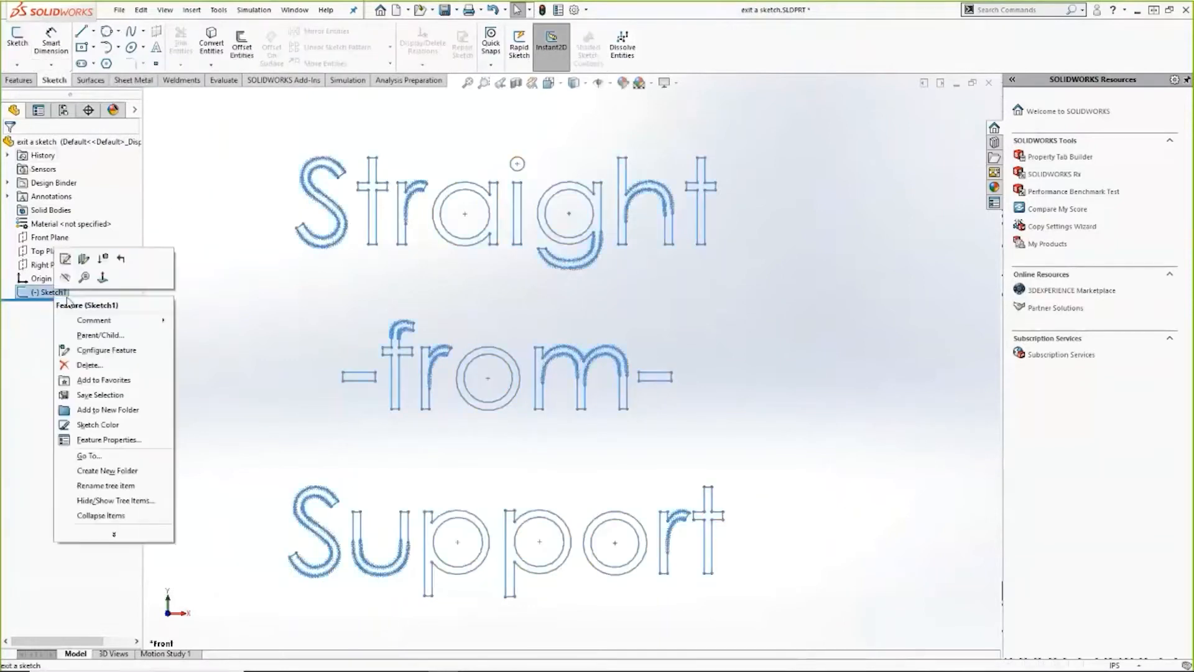
click(65, 259)
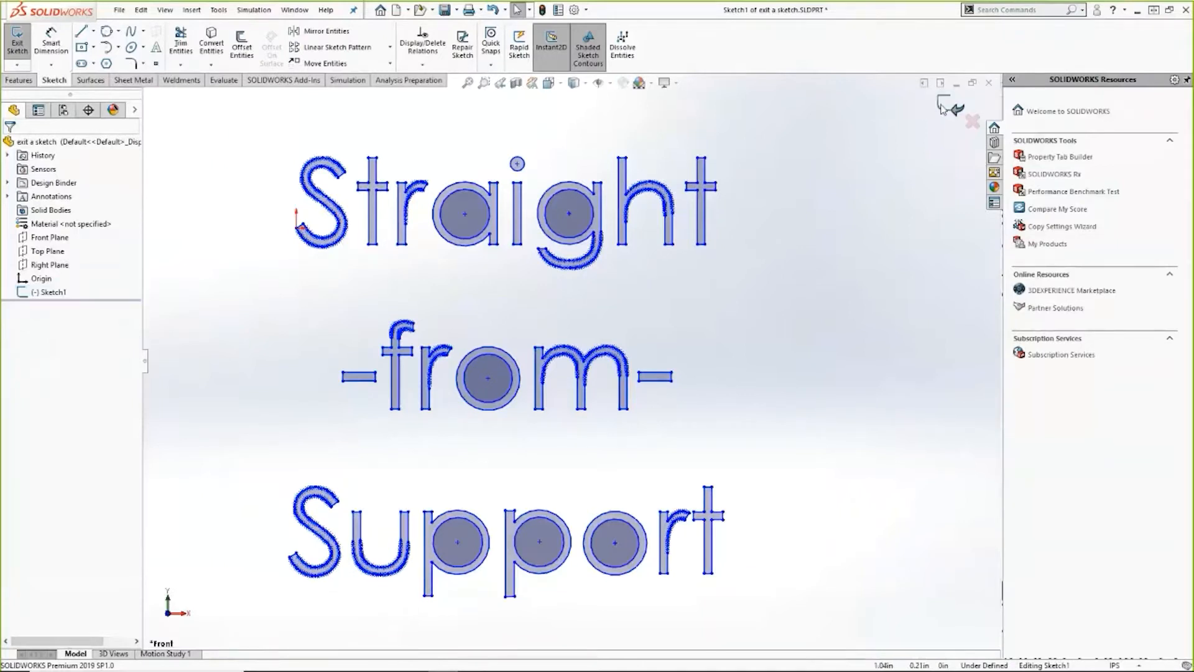
click(942, 107)
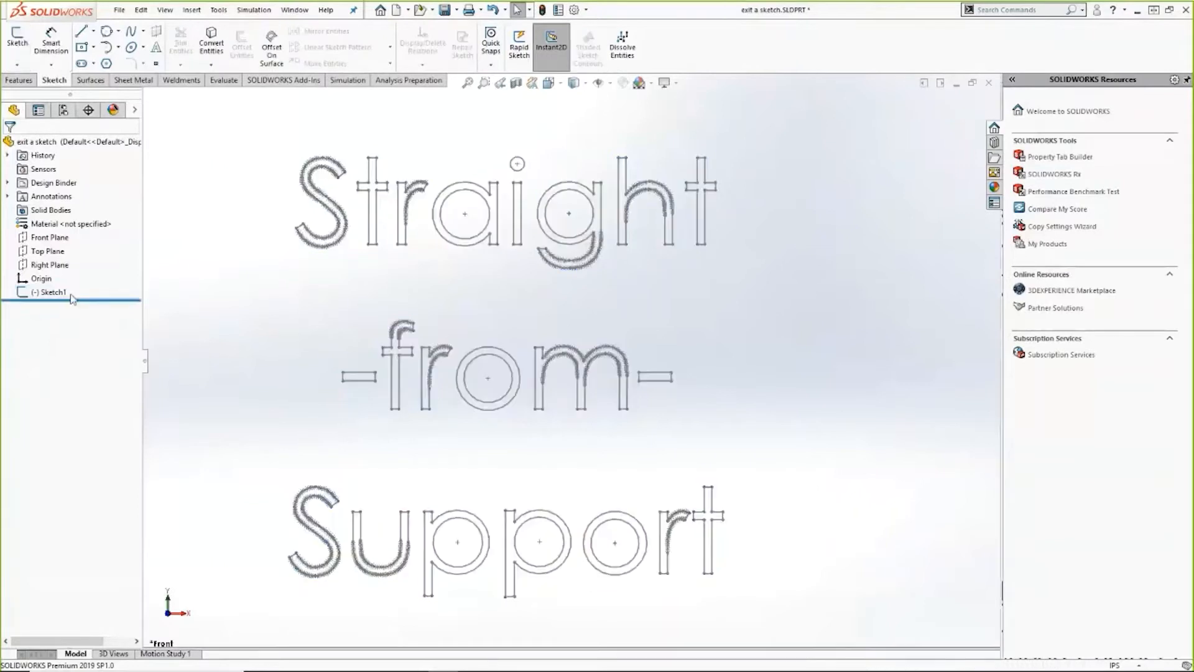
click(74, 257)
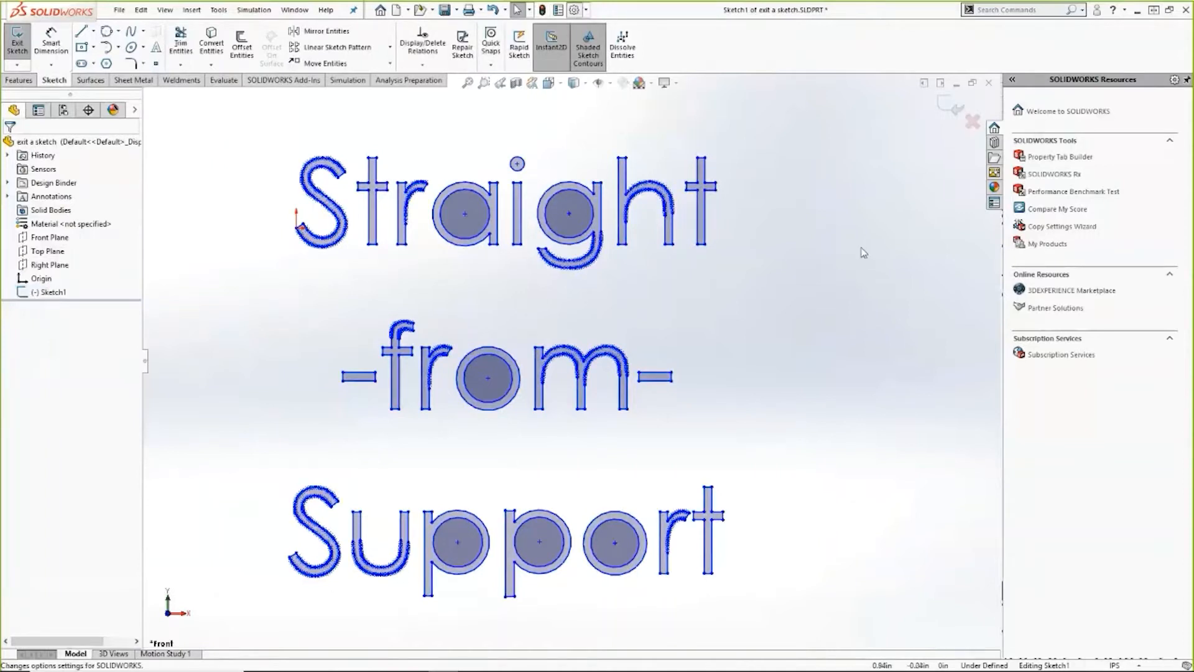
- Disable the Enable Confirmation Corner setting in the general system options and apply it
click(219, 11)
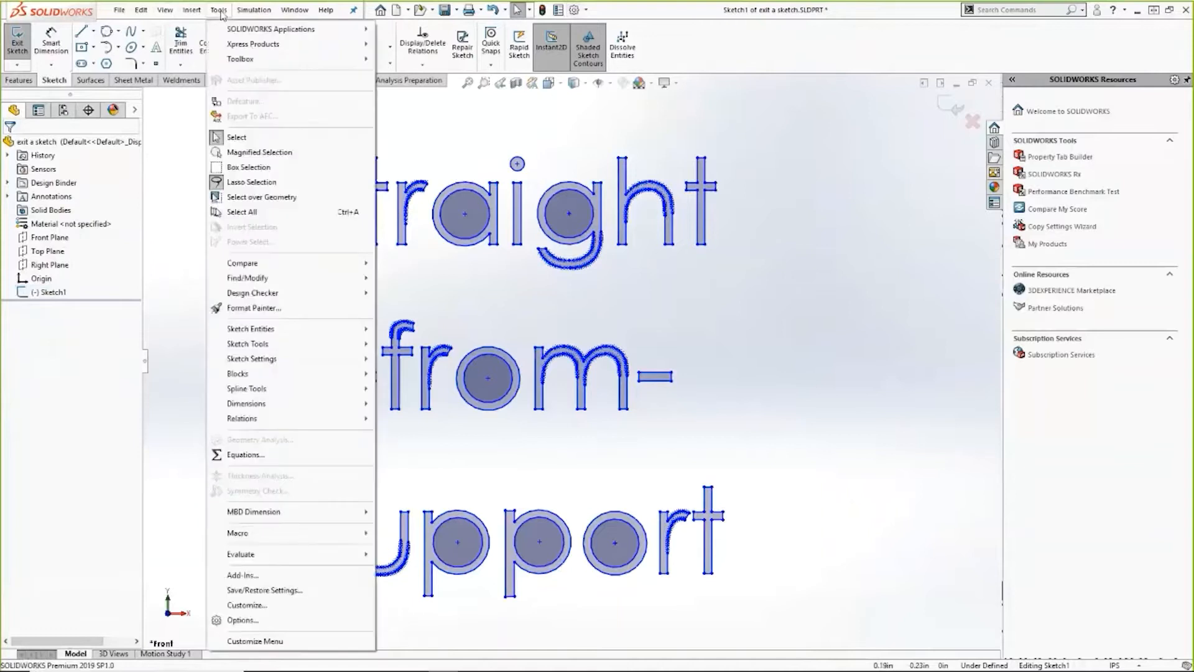
click(867, 334)
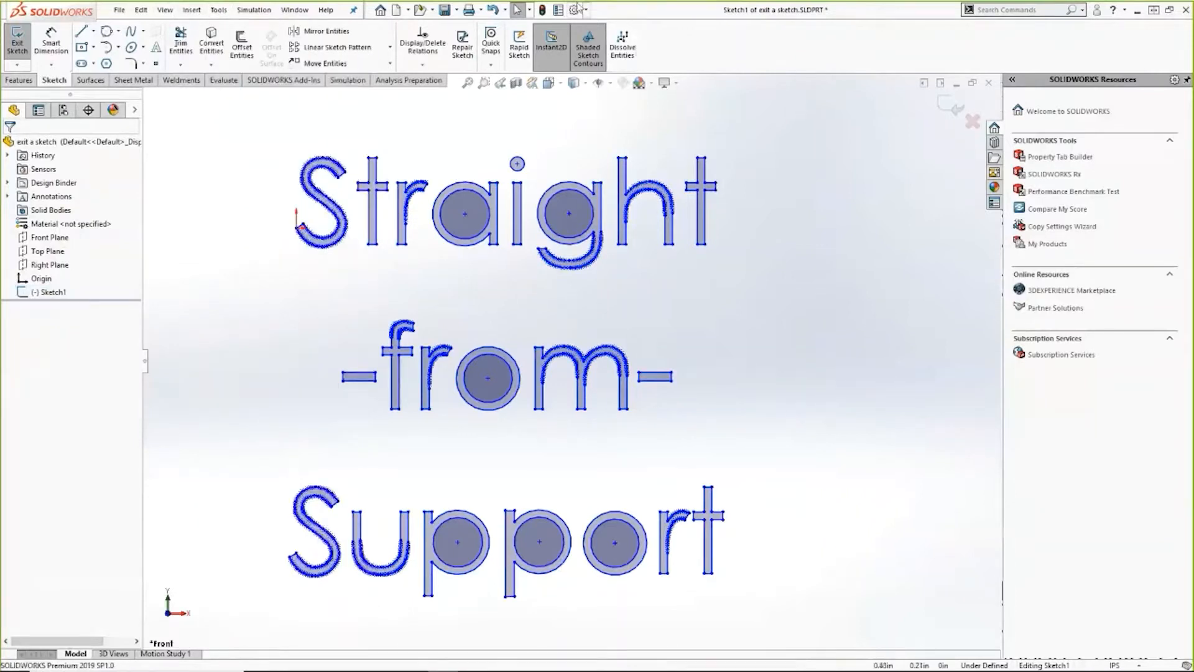
click(573, 9)
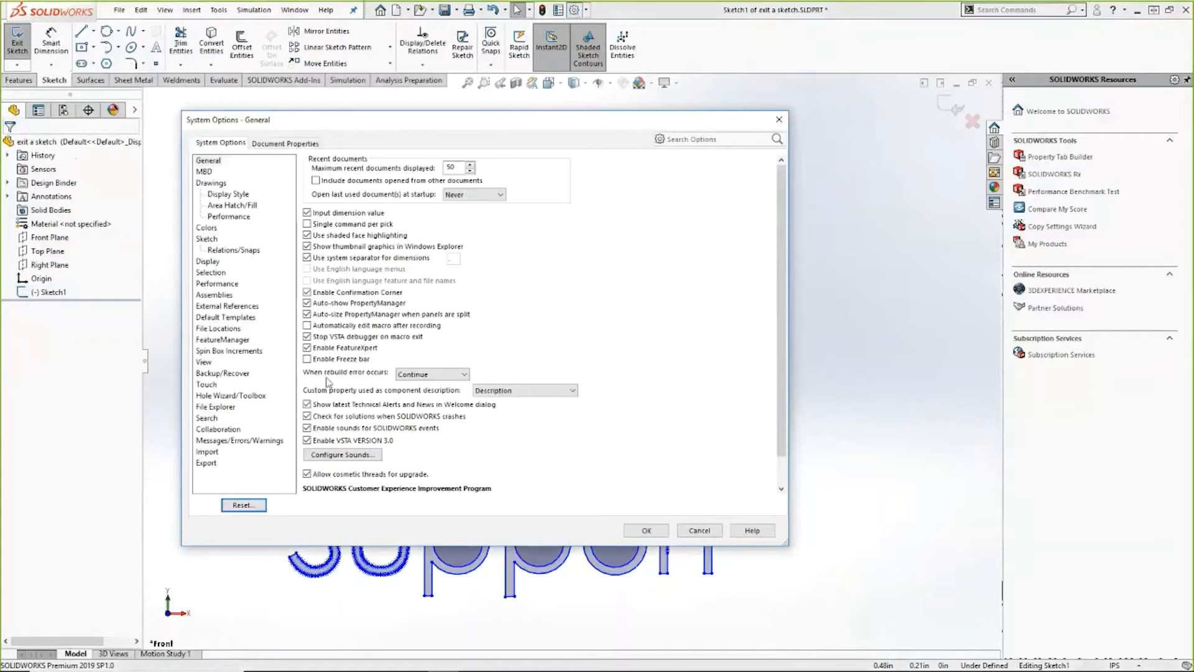
click(306, 293)
click(646, 530)
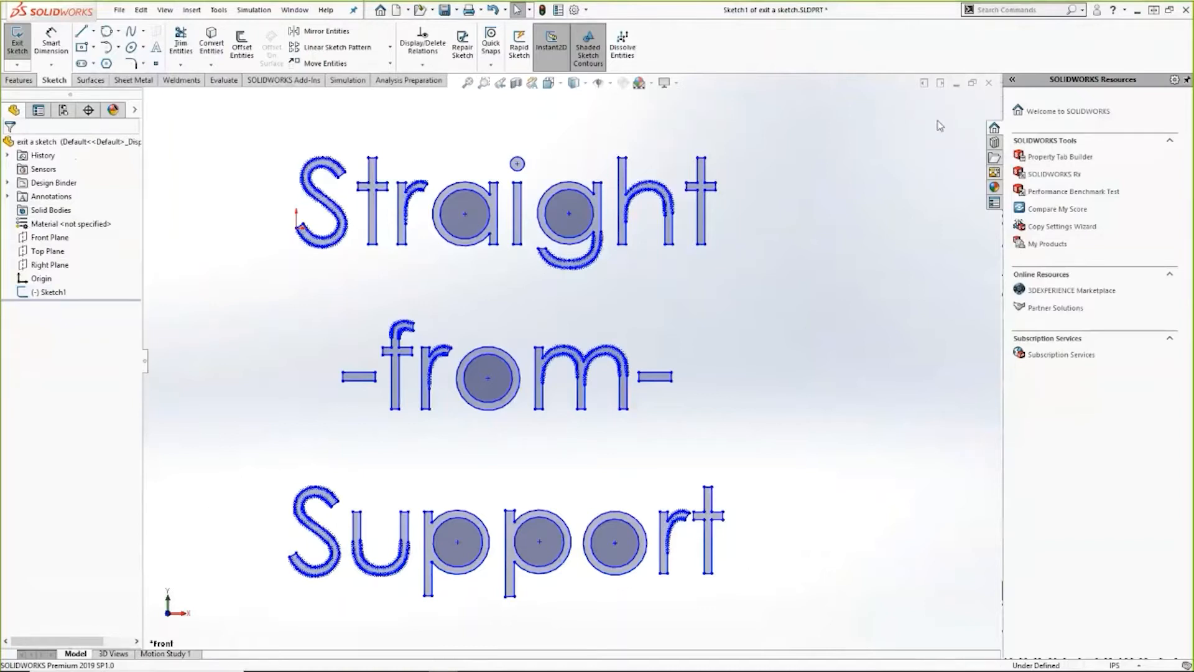
- Turn Enable Confirmation Corner back on in the general system options and apply it
mouse_move(927, 661)
click(573, 10)
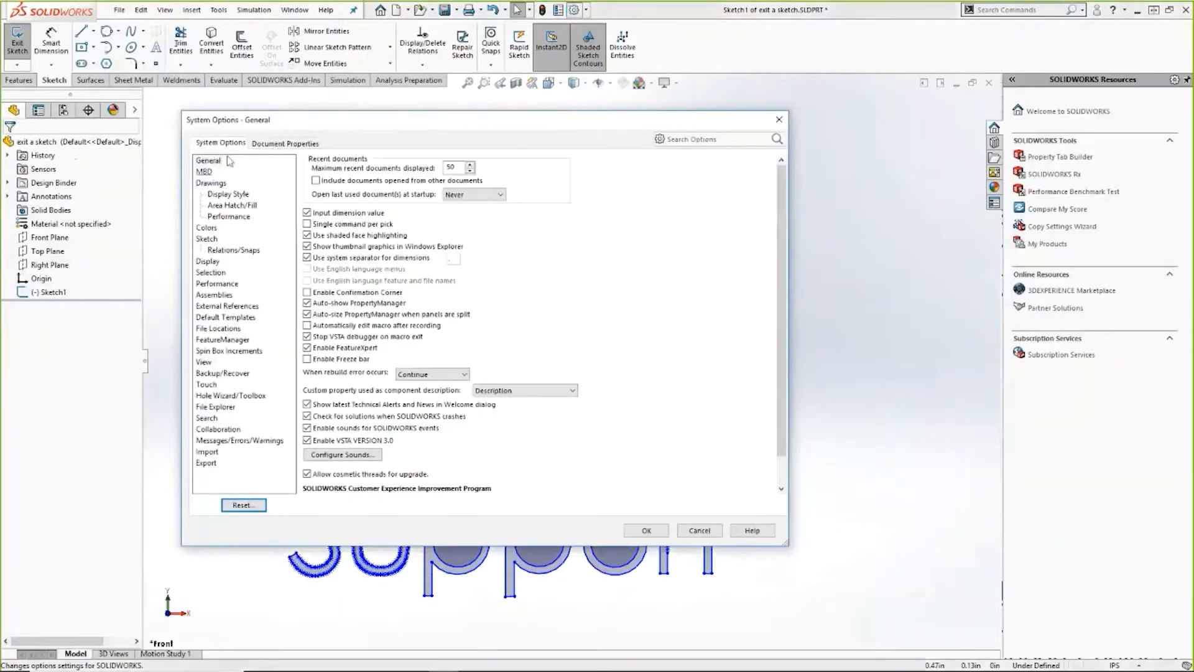
click(307, 292)
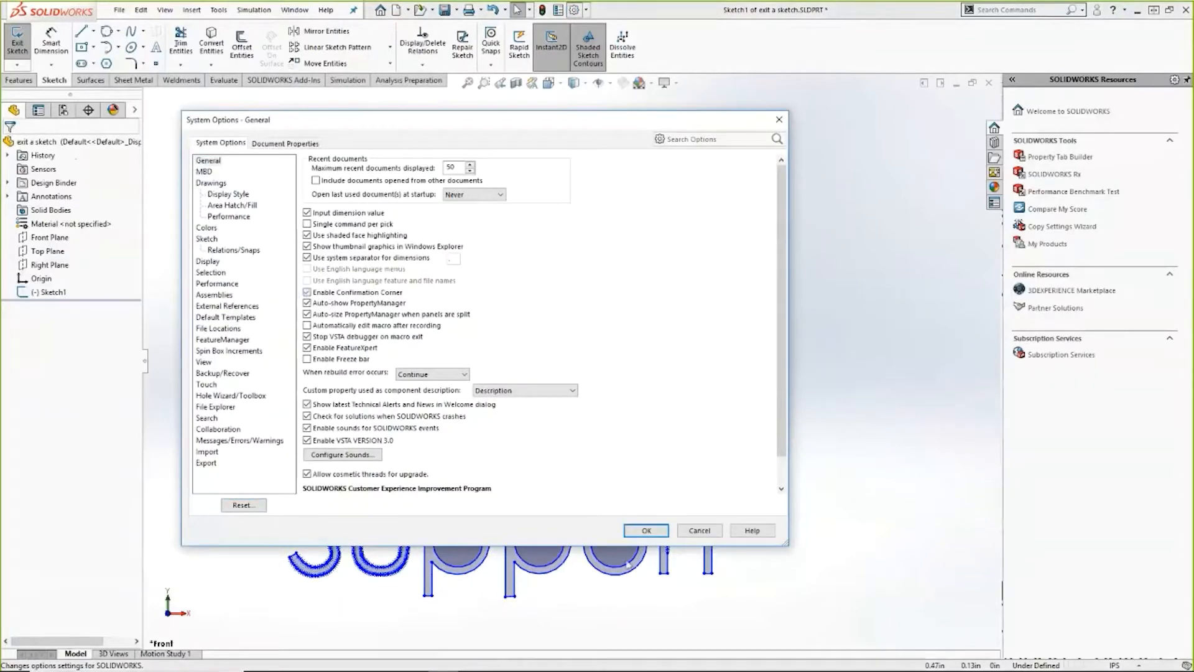
click(647, 530)
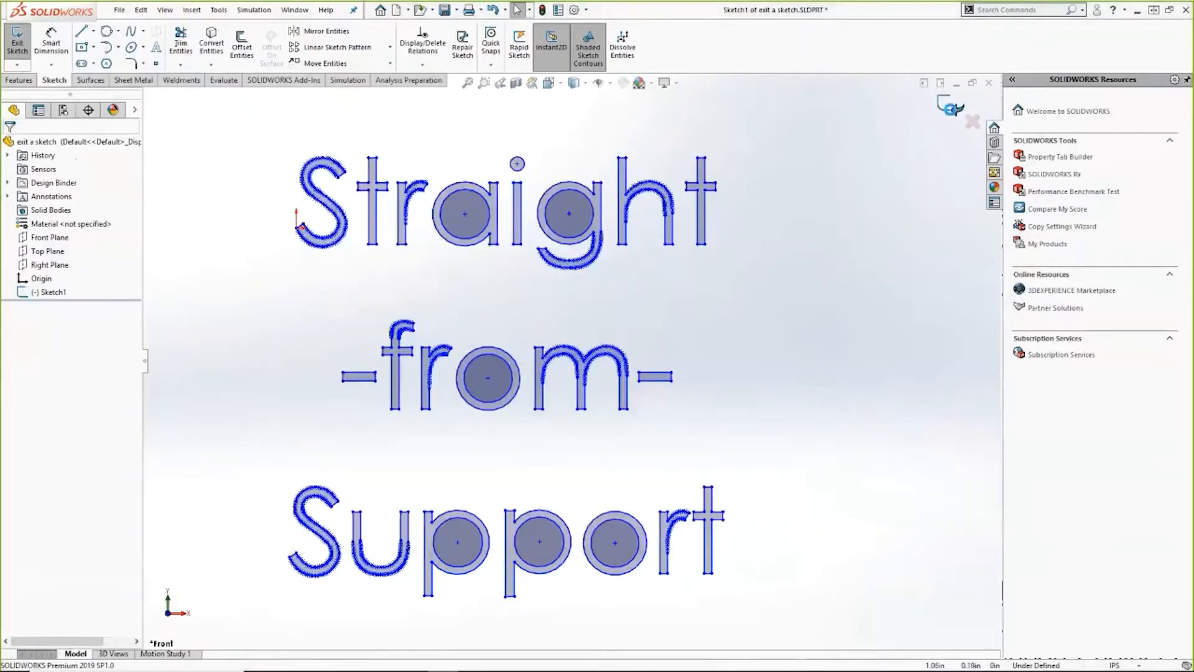
- Exit the text sketch through the restored confirmation corner and reopen Sketch1 for editing
click(945, 115)
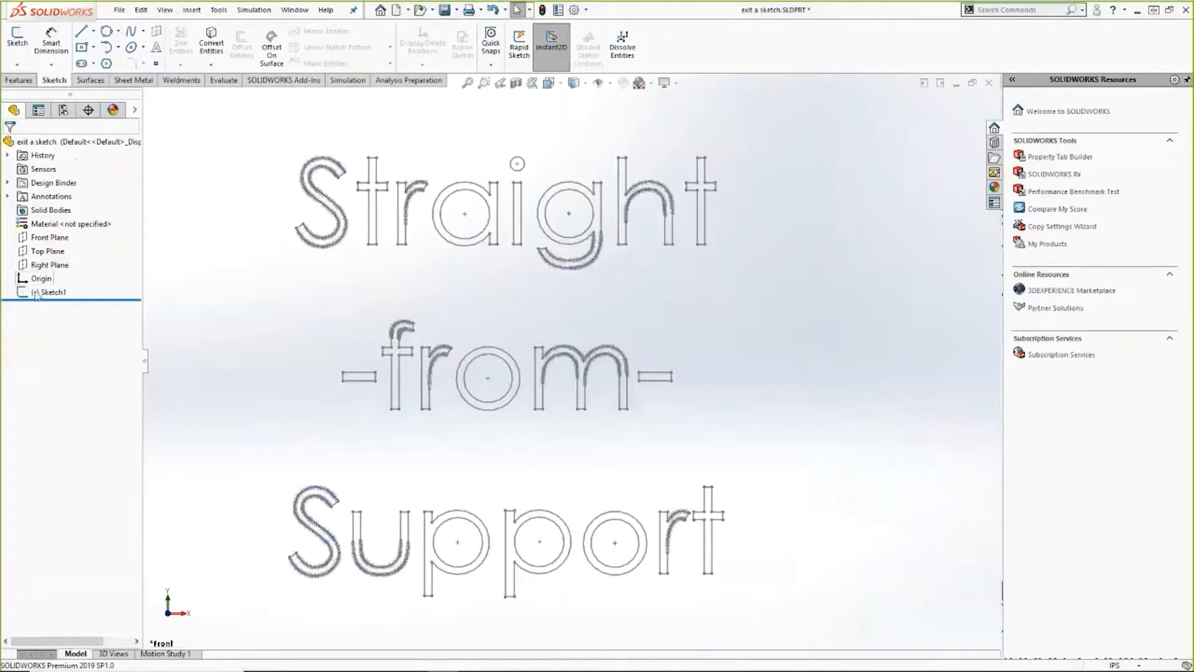
right_click(36, 298)
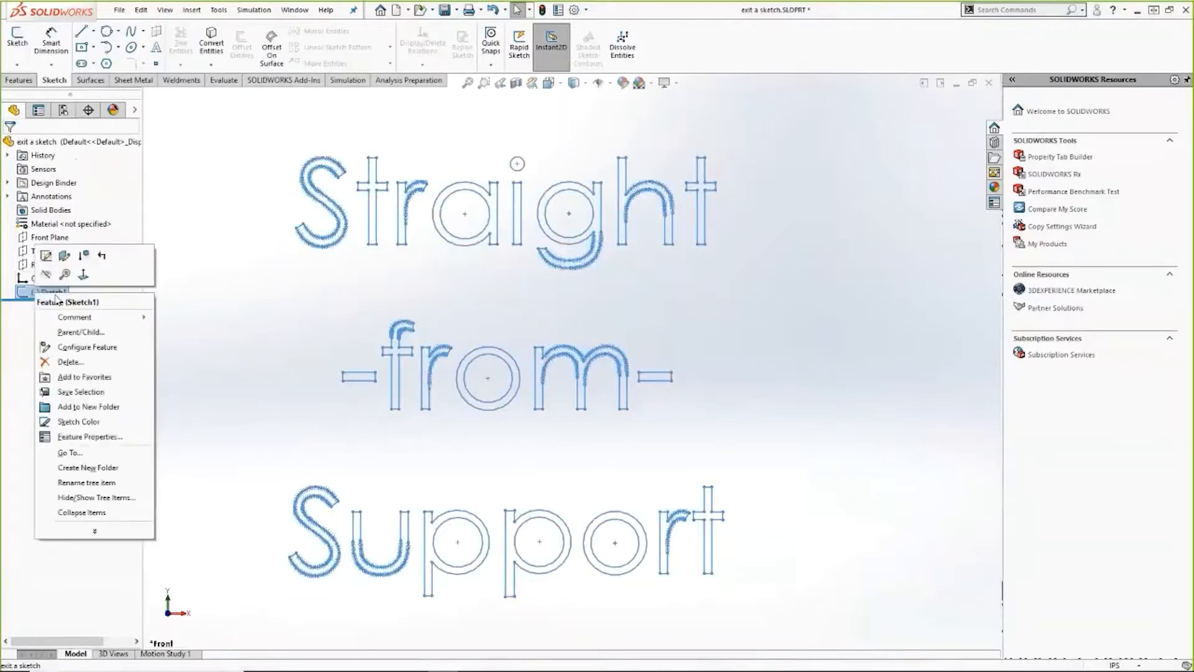
click(47, 261)
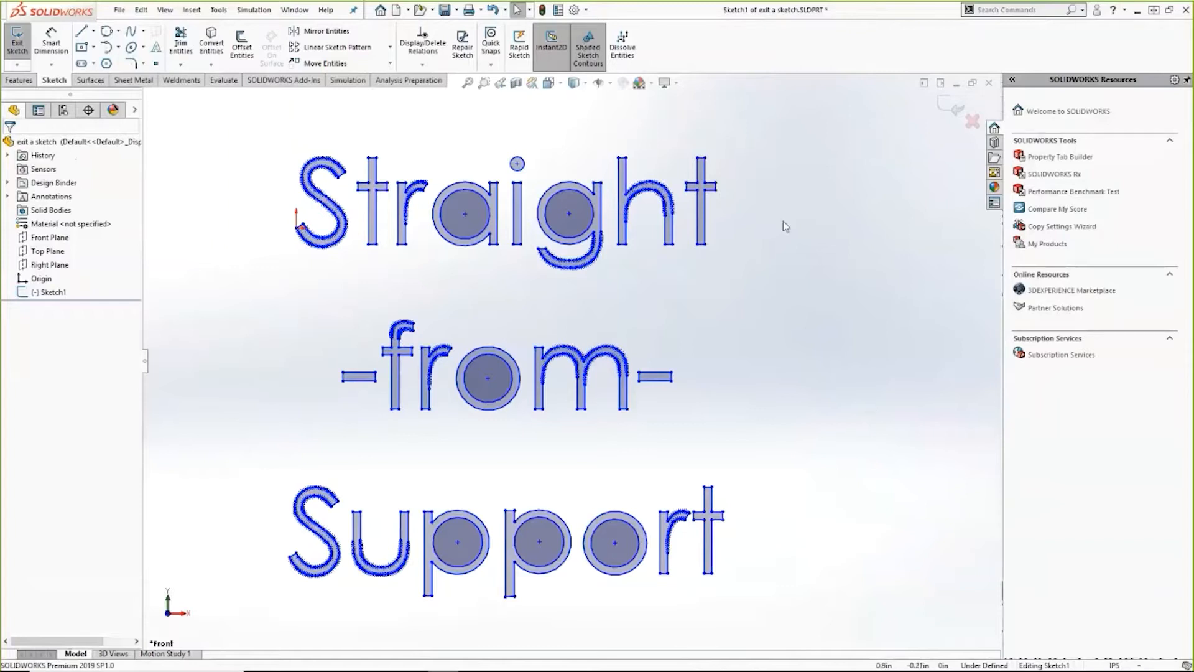
- Extrude the open text sketch as a Blind boss 0.10 in deep from the sketch plane, exiting the sketch directly into the feature
click(457, 393)
click(19, 80)
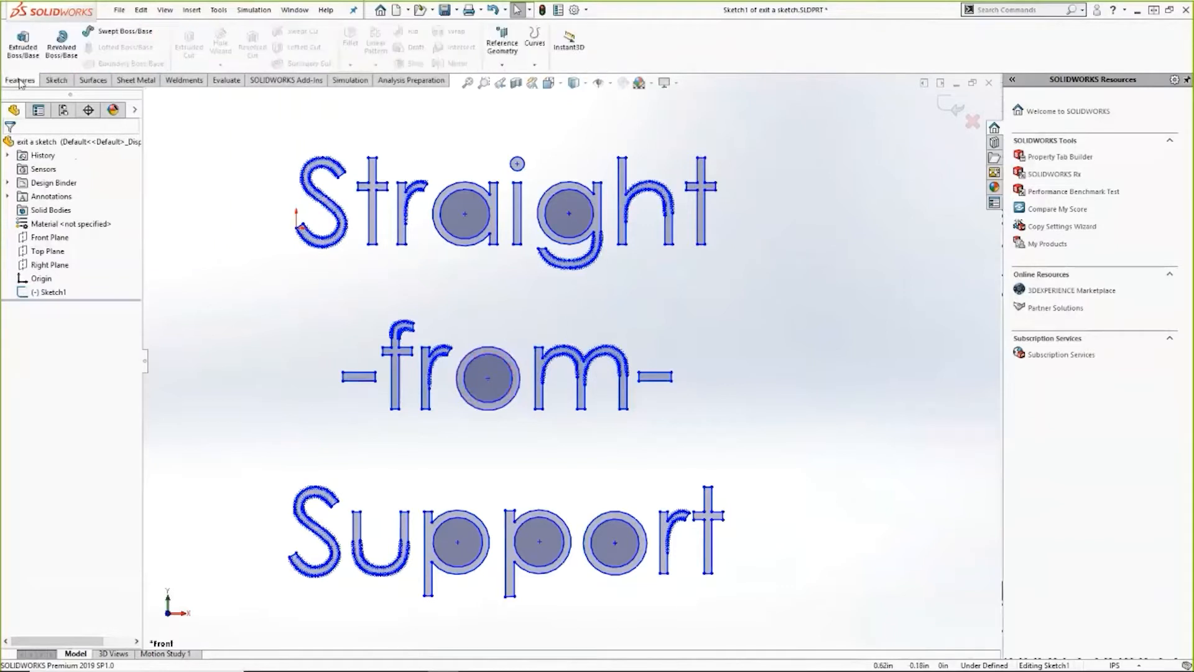
click(25, 47)
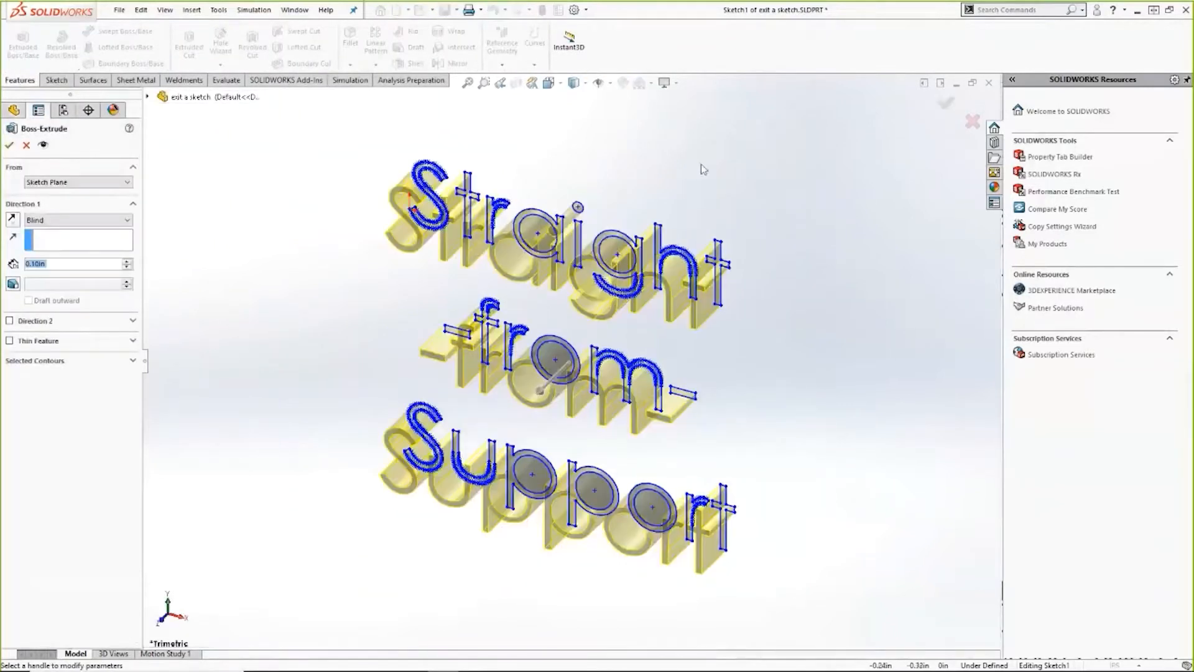
click(10, 145)
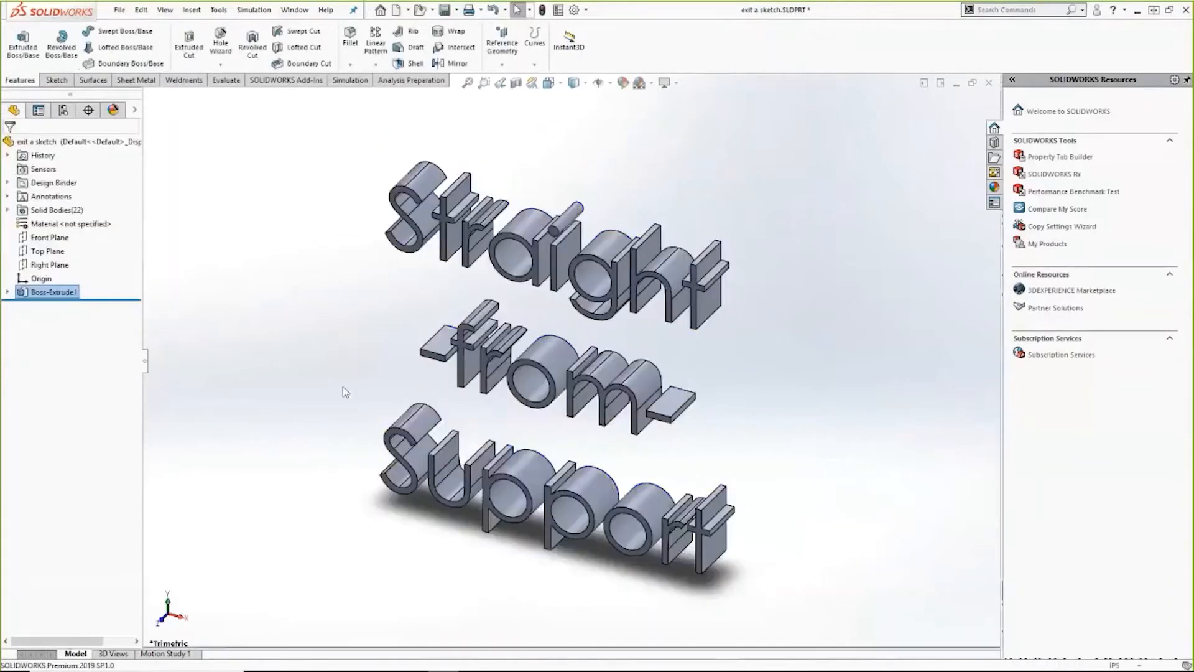
middle_drag(342, 392, 453, 349)
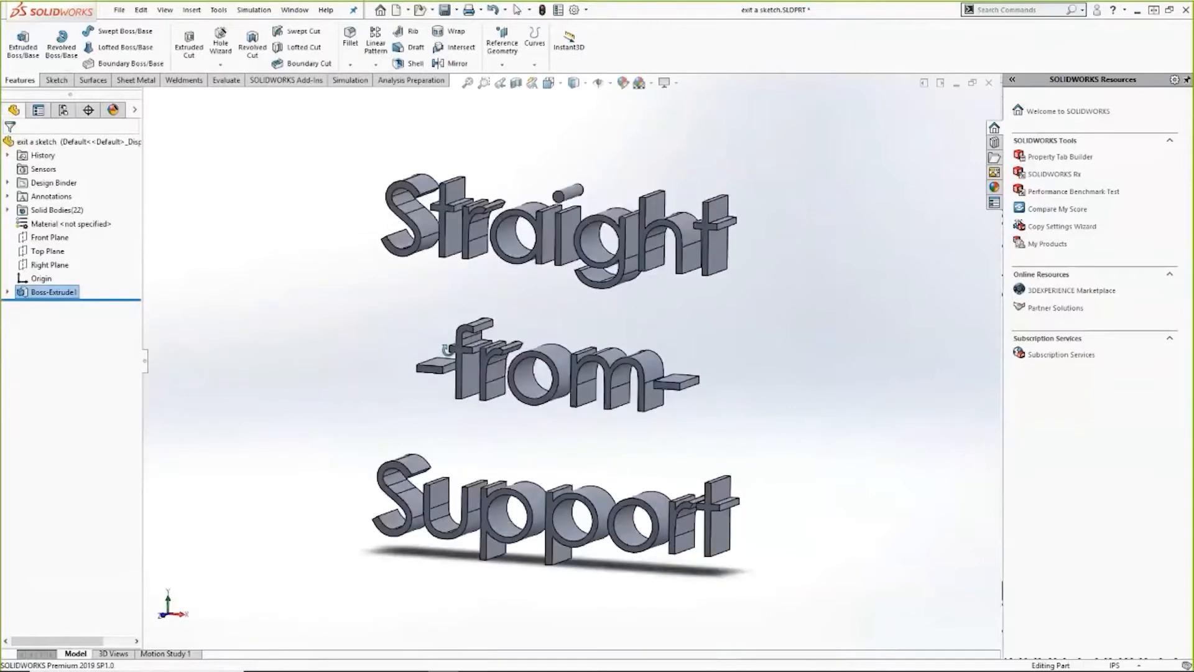
- Expand Boss-Extrude1 to show its absorbed sketch and delete the feature while keeping Sketch1
click(57, 80)
click(26, 80)
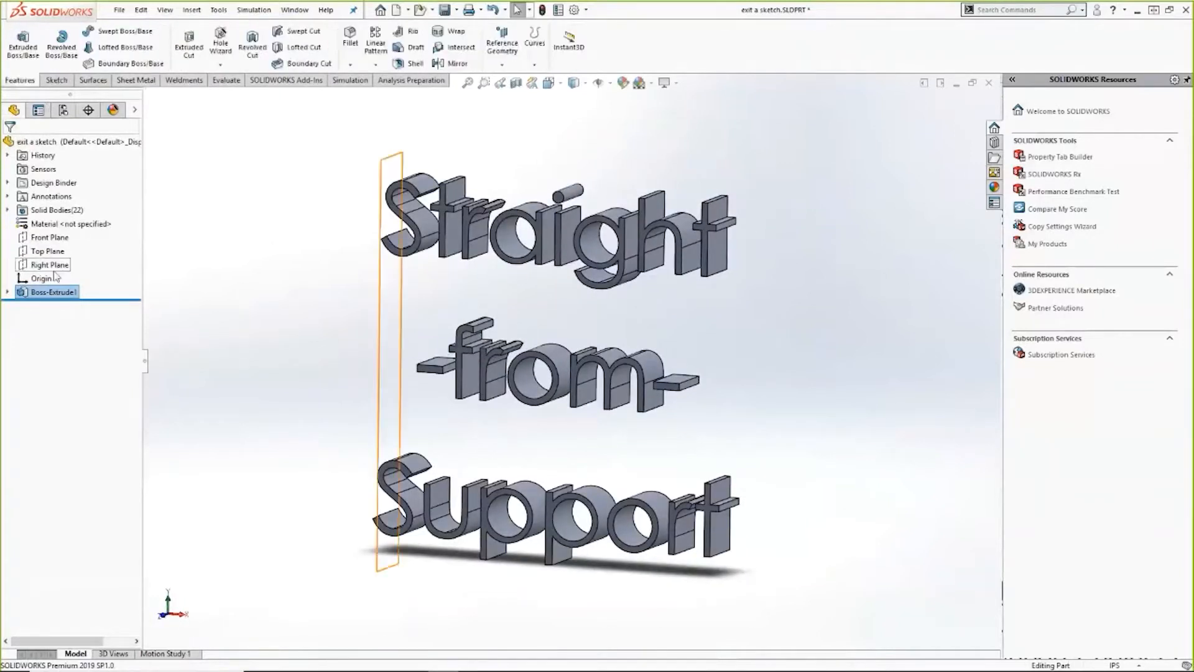
right_click(49, 293)
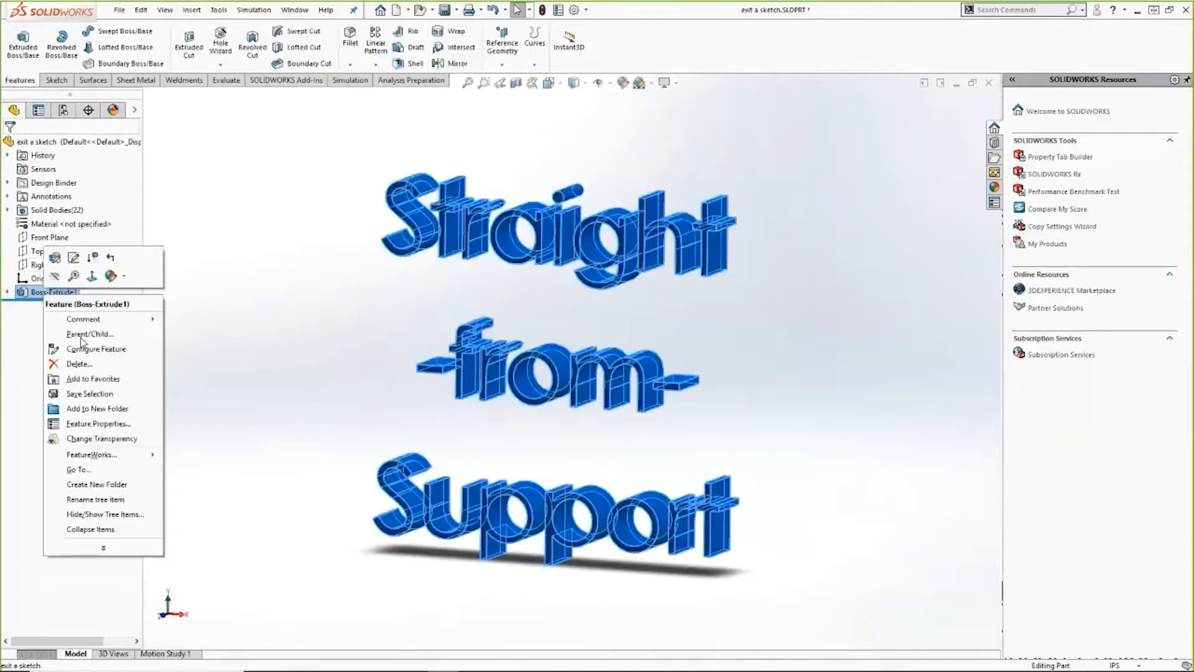
click(32, 334)
click(8, 292)
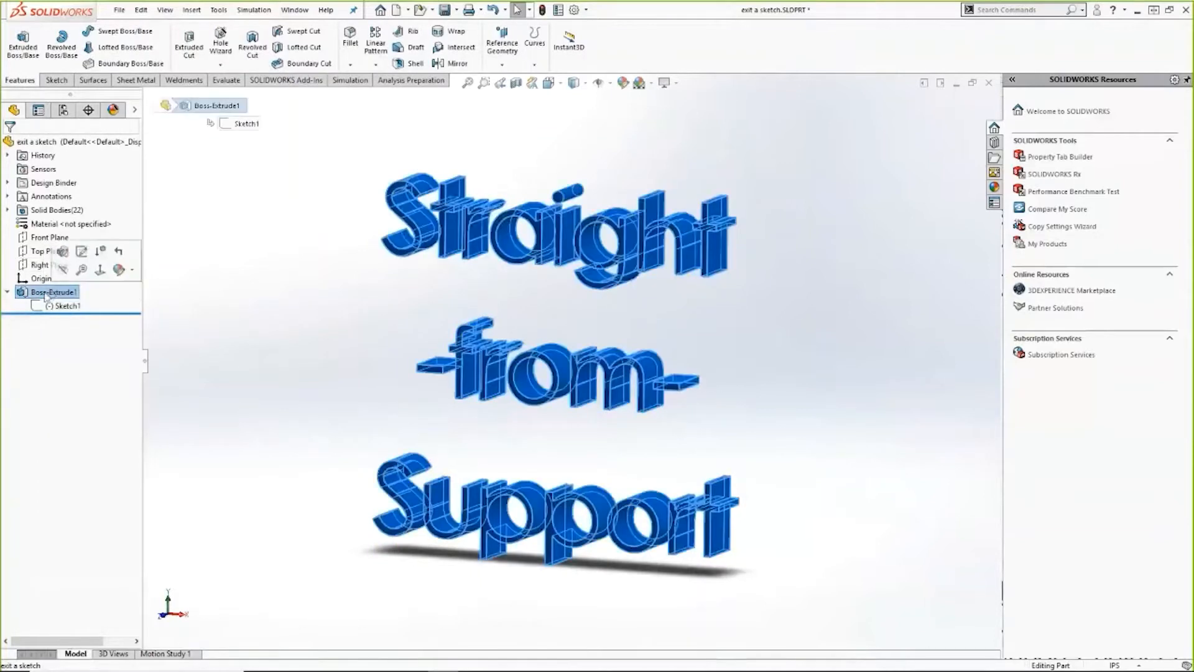
right_click(60, 304)
click(80, 361)
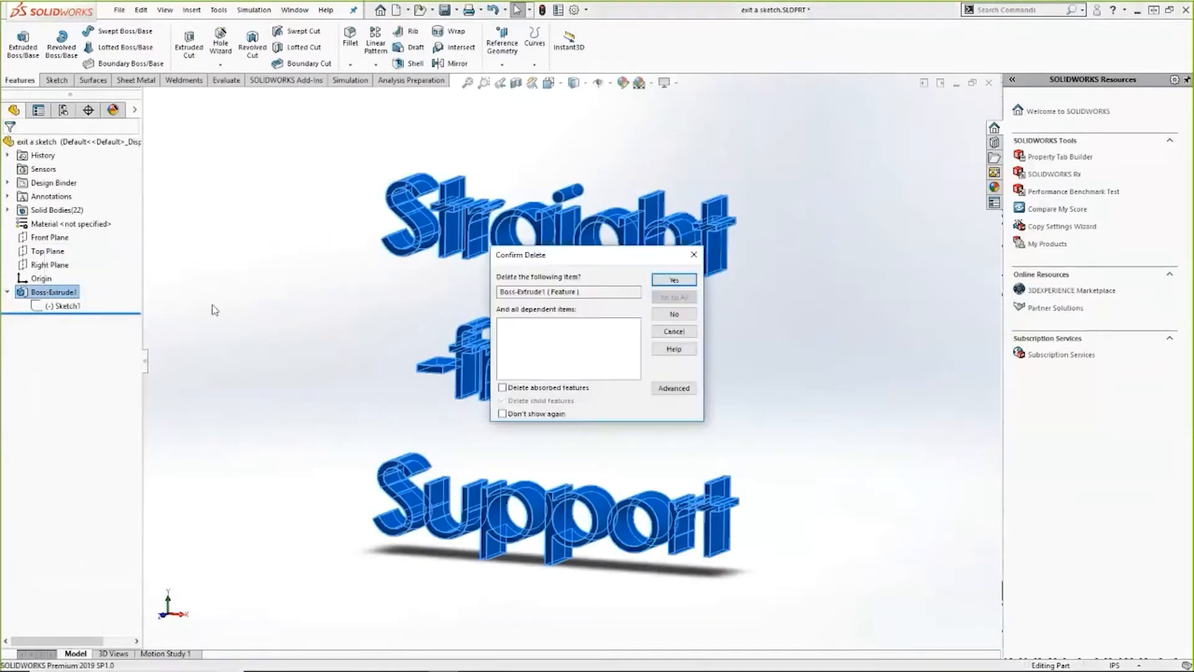
click(674, 280)
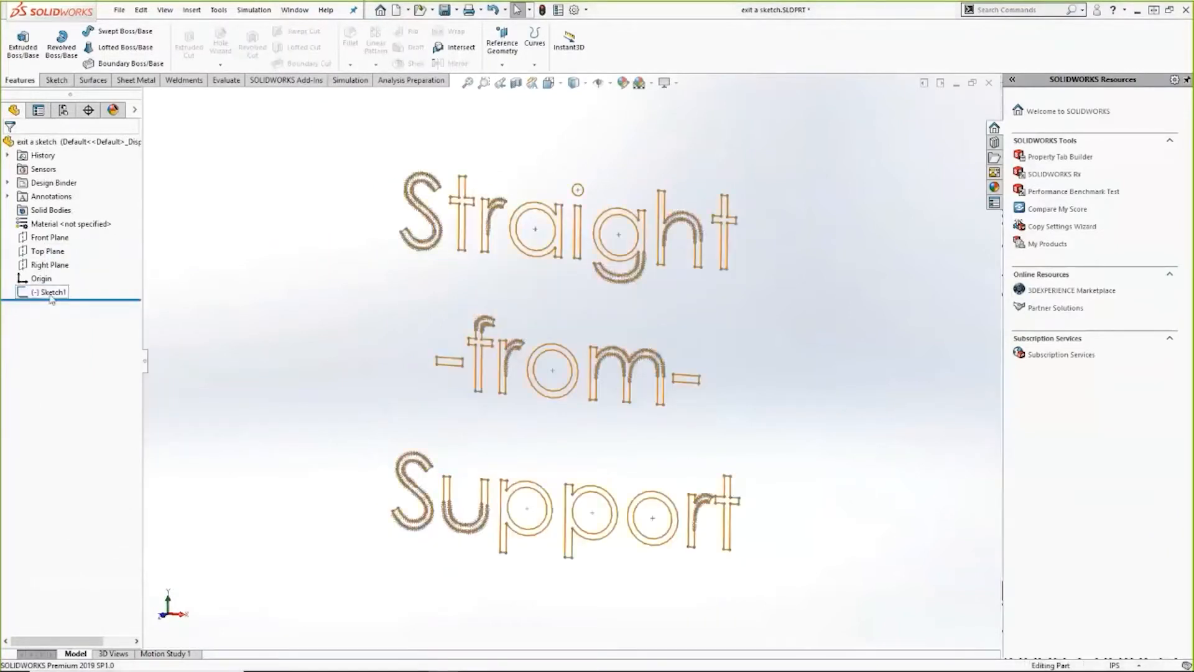
- Start an Extruded Boss/Base with no sketch selected and choose the Front Plane for a new sketch
right_click(53, 292)
click(346, 193)
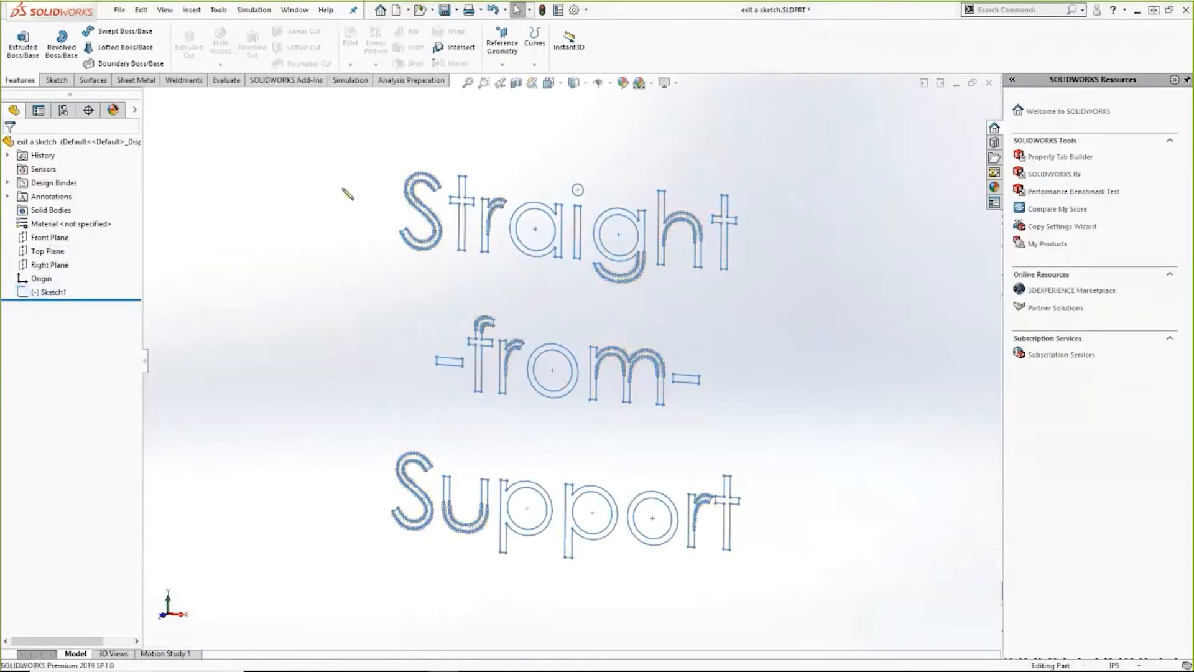
click(26, 57)
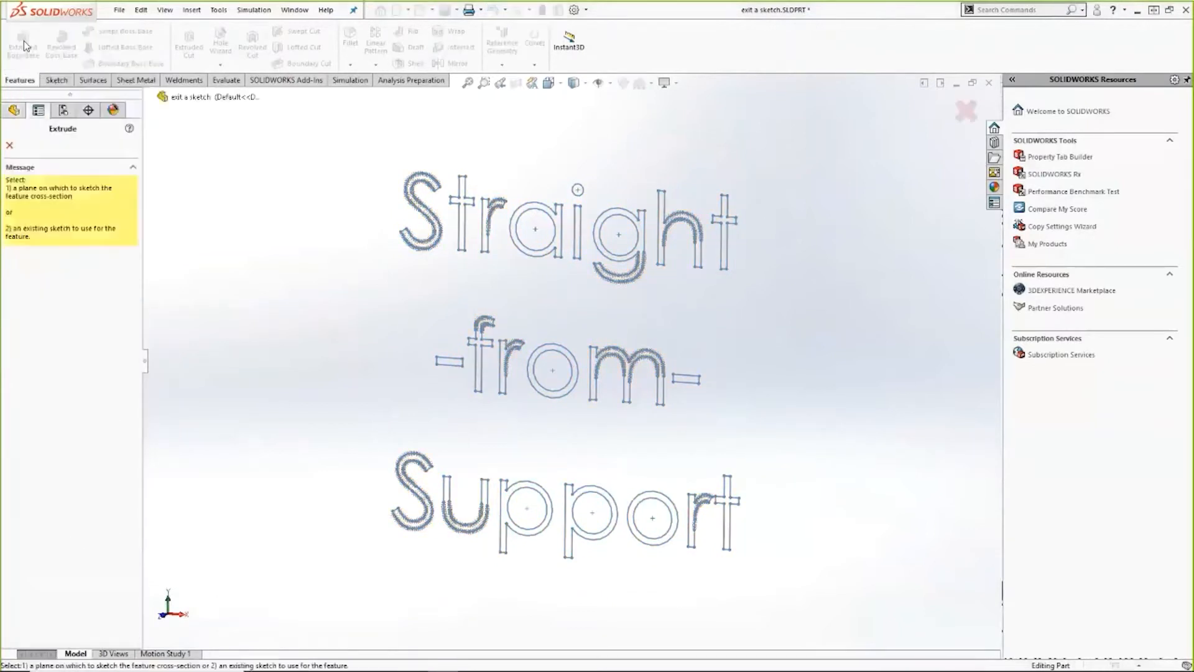
click(149, 97)
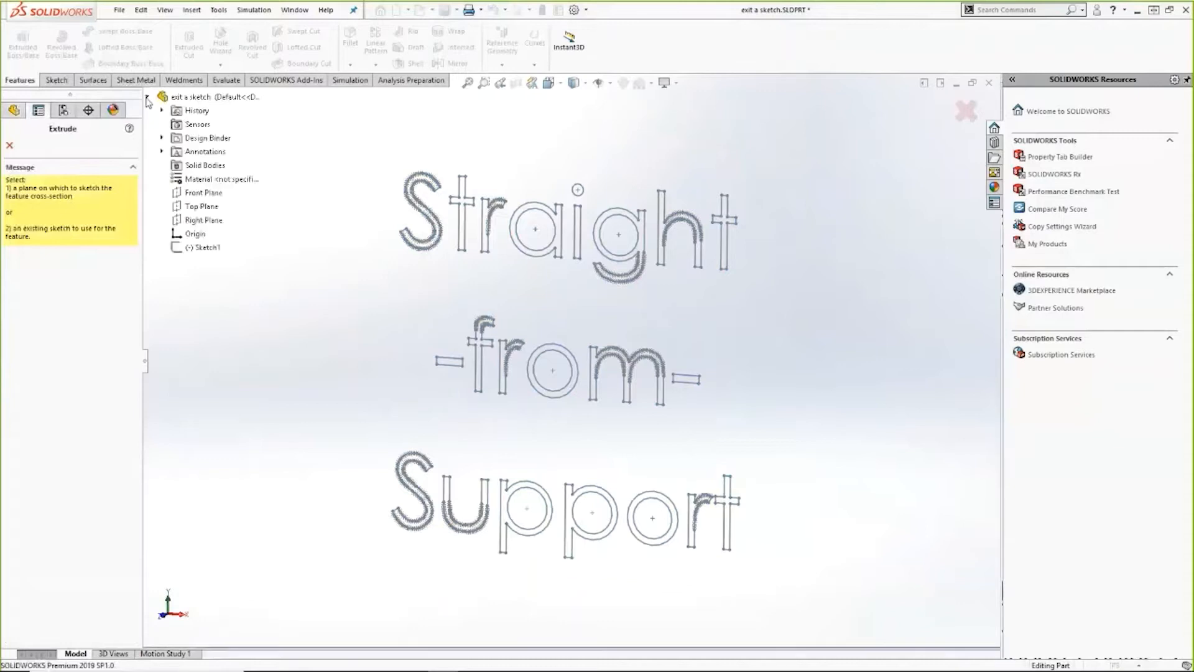
click(200, 193)
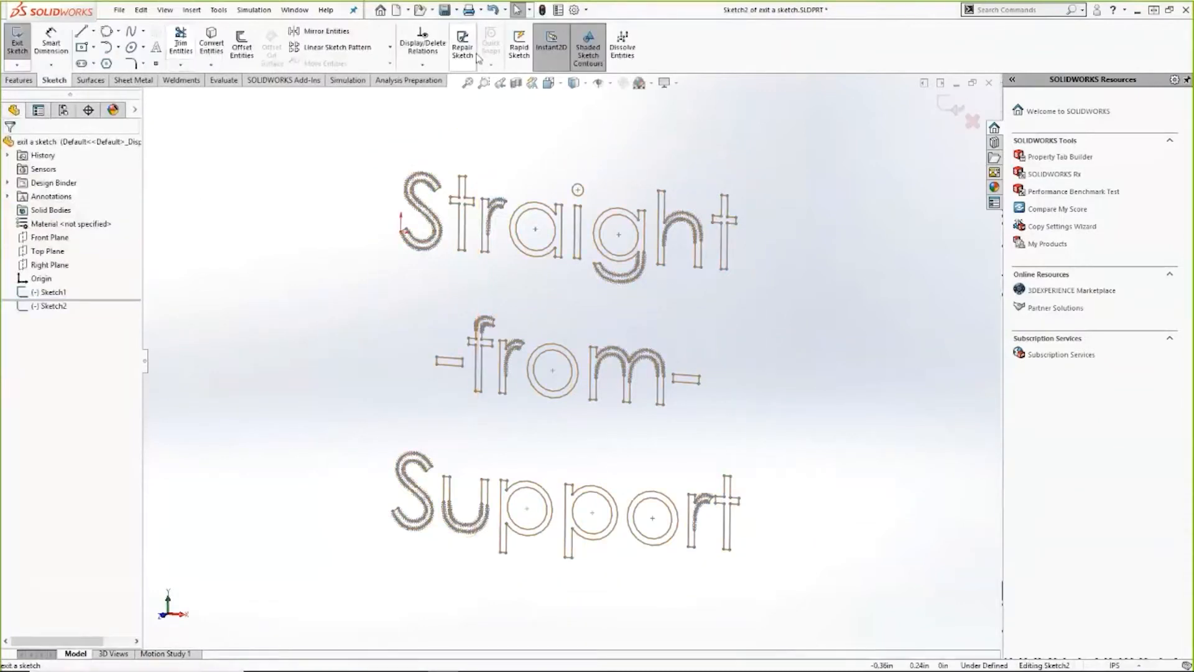
- Draw a perimeter circle overlapping the word "from" in the new sketch and end the Circle tool
click(107, 31)
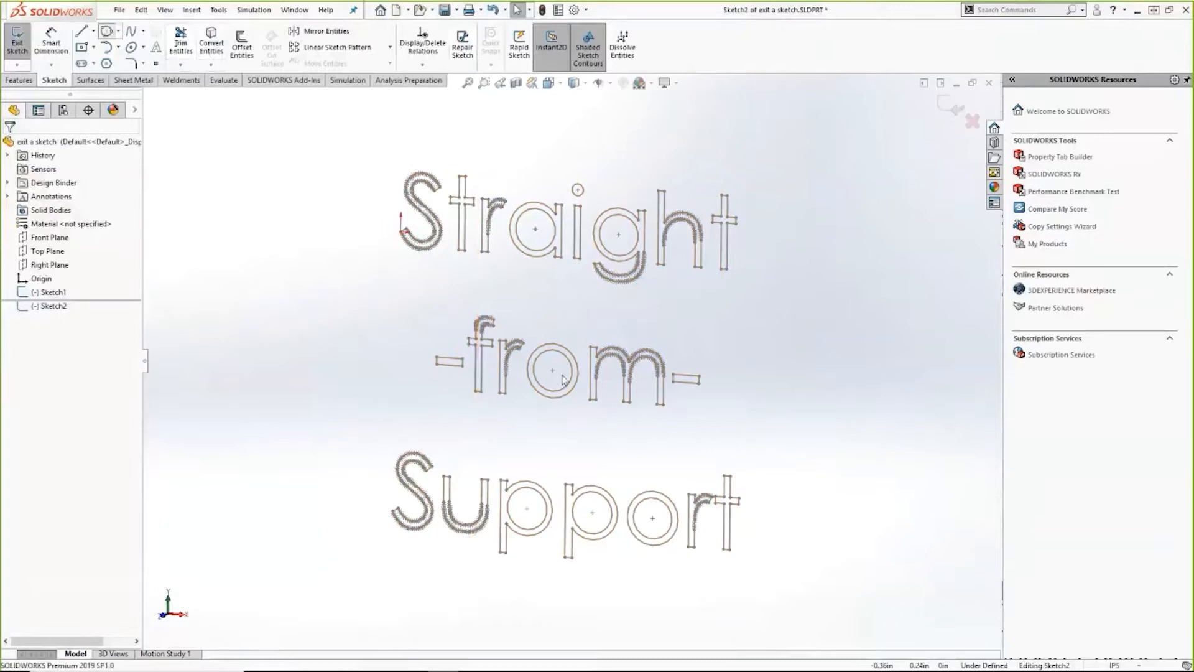
click(514, 283)
click(596, 393)
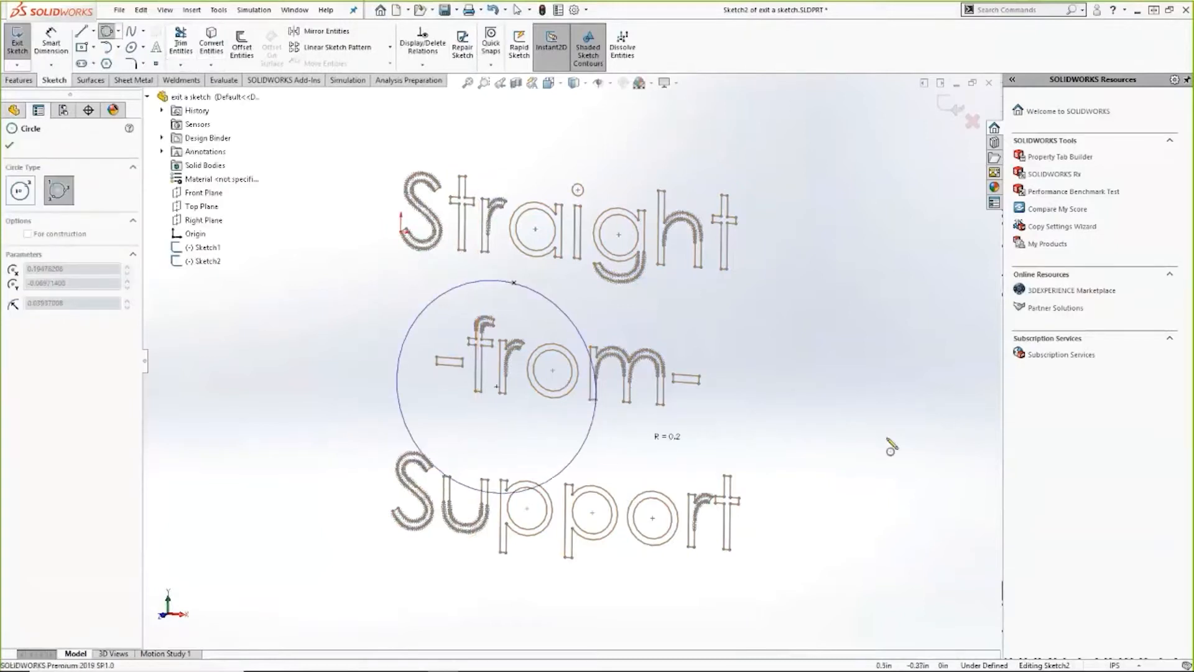
click(566, 391)
key(Escape)
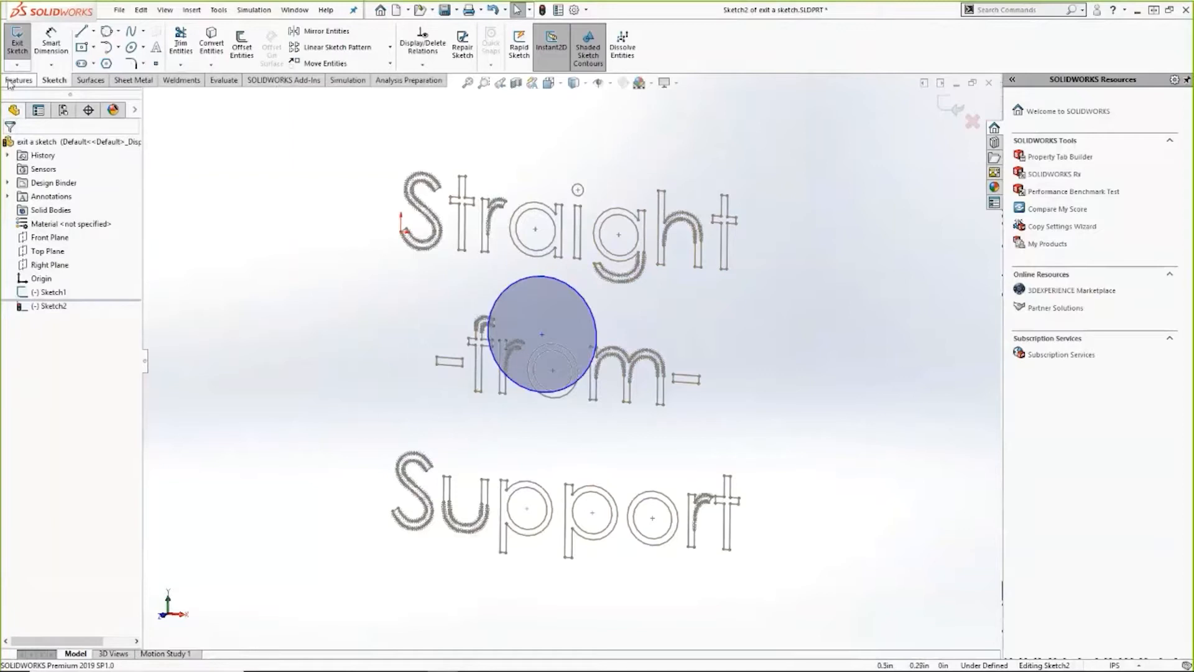
- Exit the circle sketch into the Boss-Extrude feature and cancel the extrusion
click(18, 44)
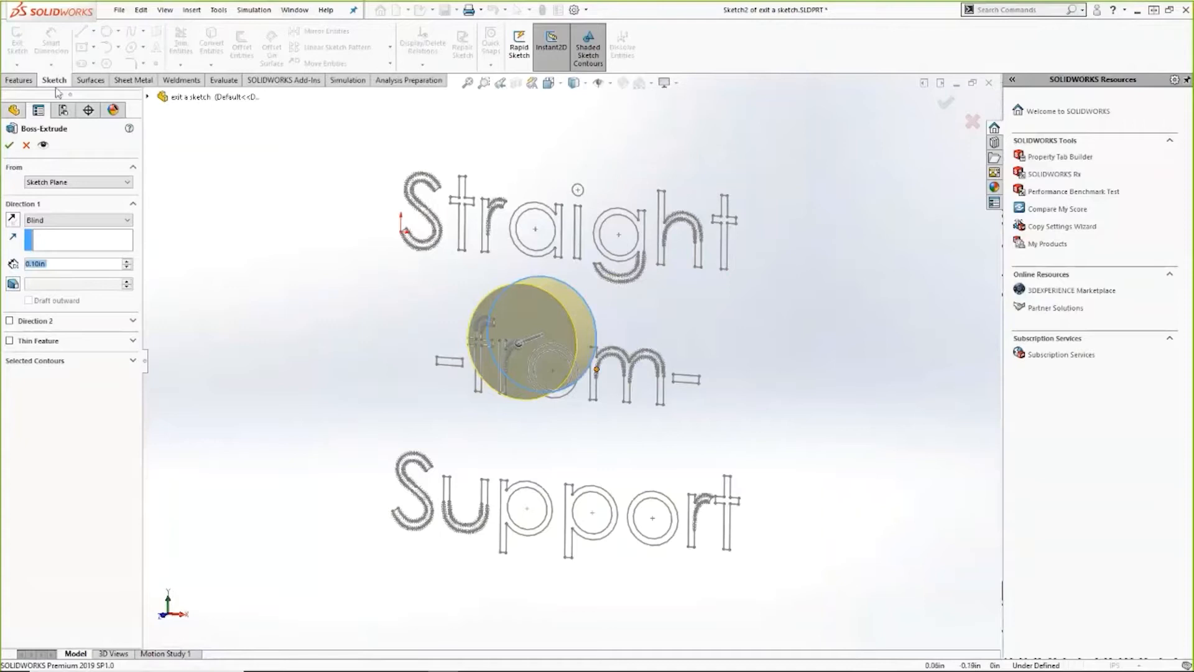
click(26, 145)
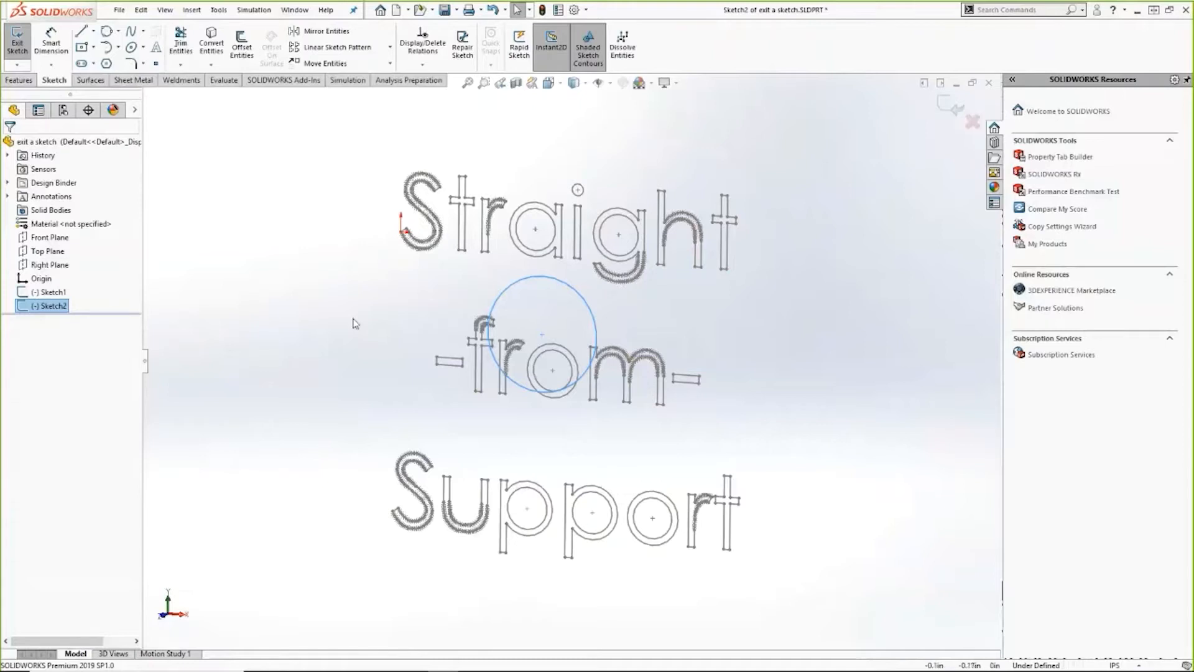
- Exit Sketch2 with its changes discarded and check the sketch in the feature tree
click(976, 122)
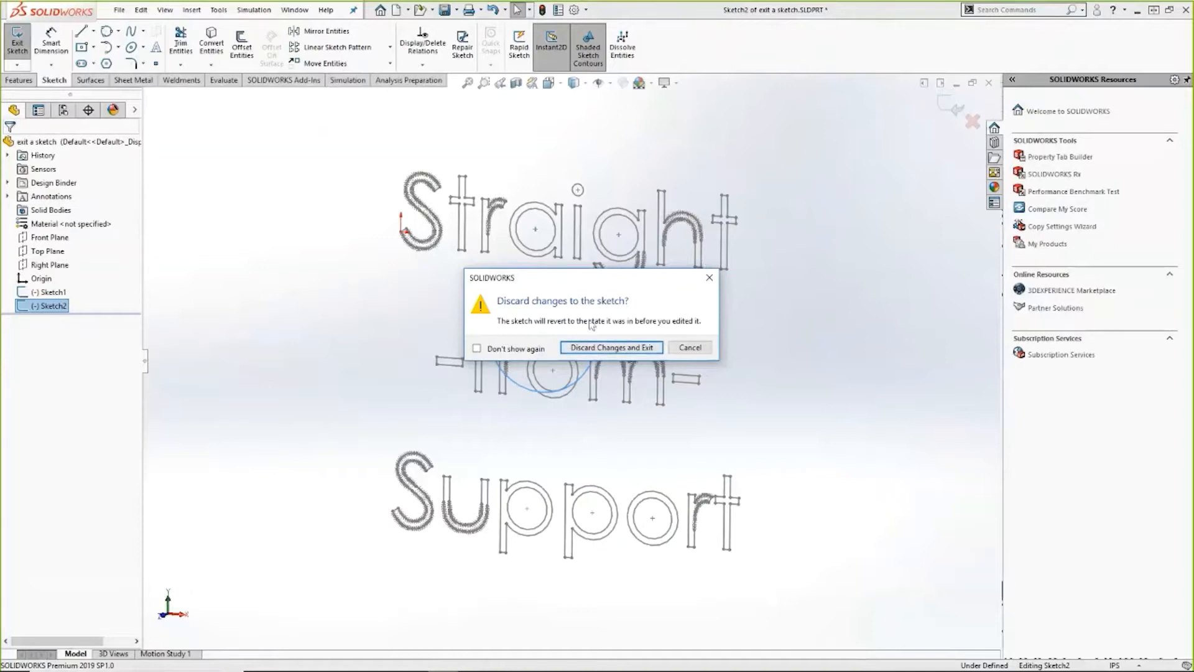
click(612, 347)
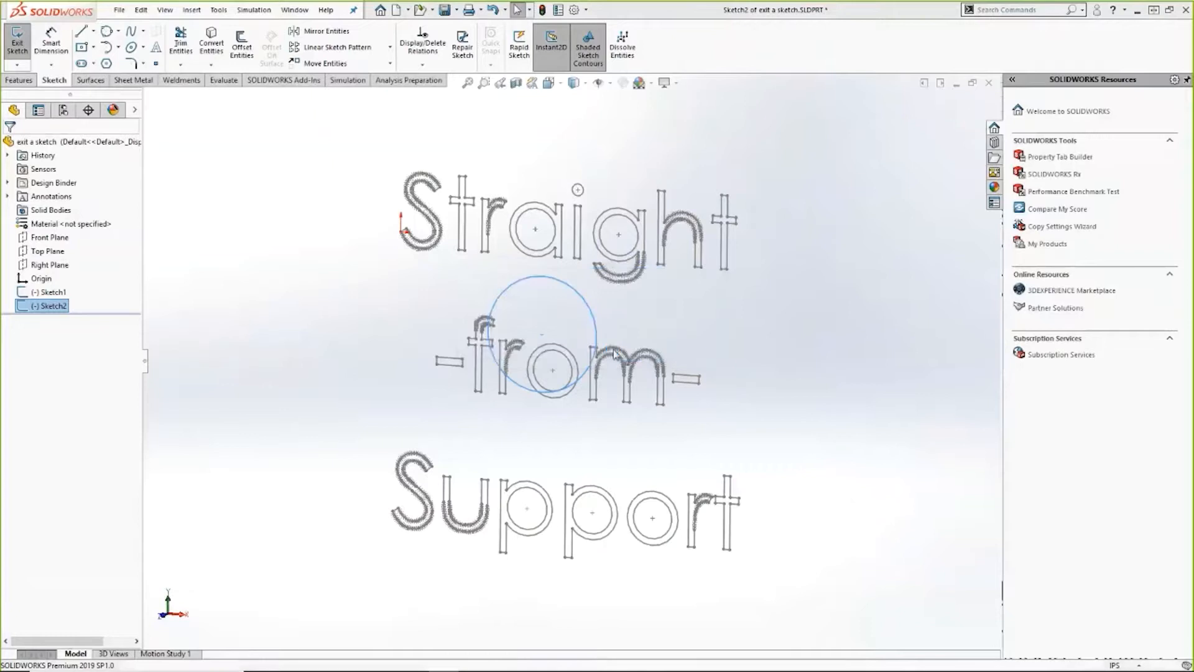
click(50, 305)
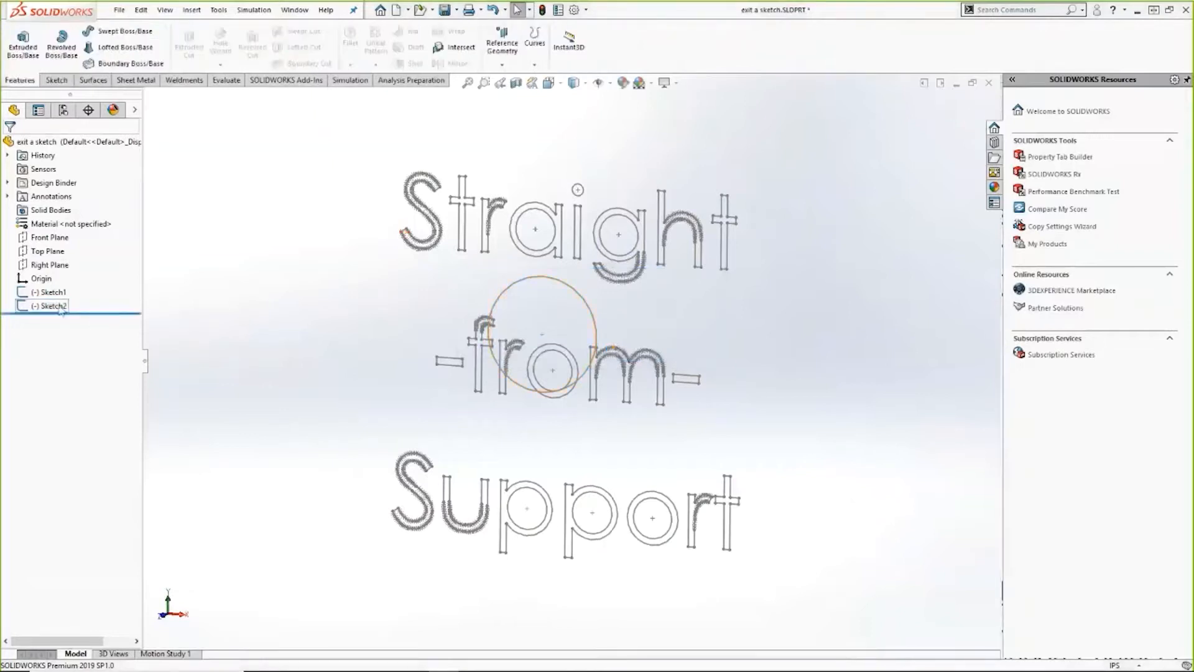
- Delete Sketch2, the circle sketch, from the part and confirm the deletion
right_click(50, 305)
click(93, 374)
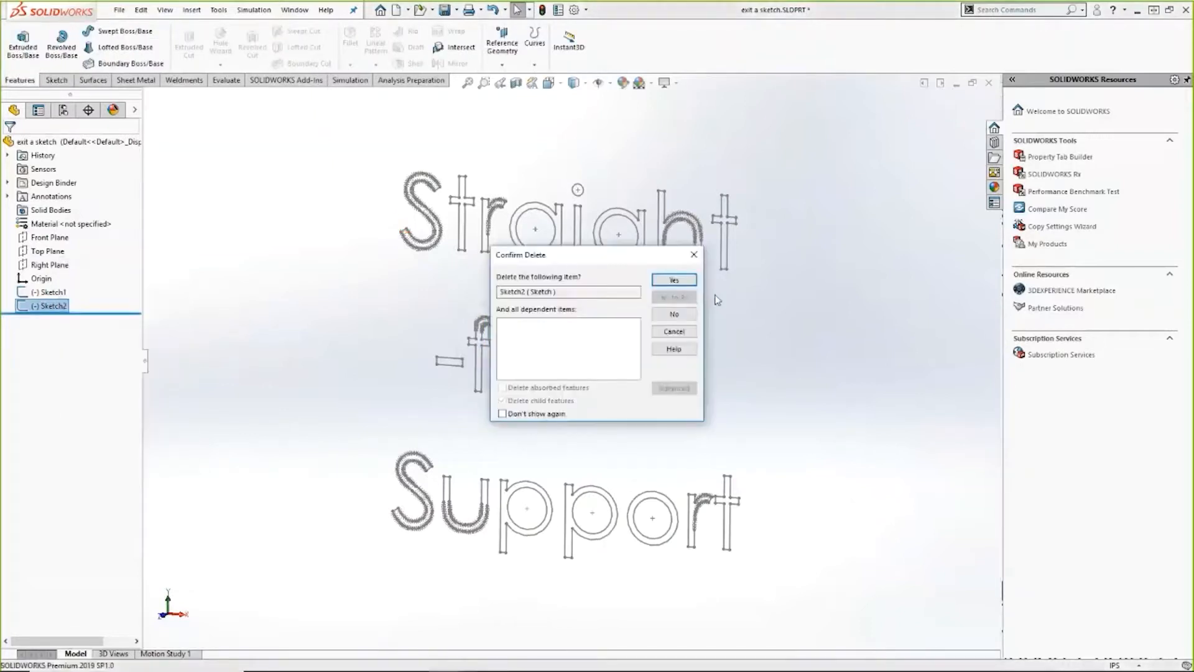
click(676, 278)
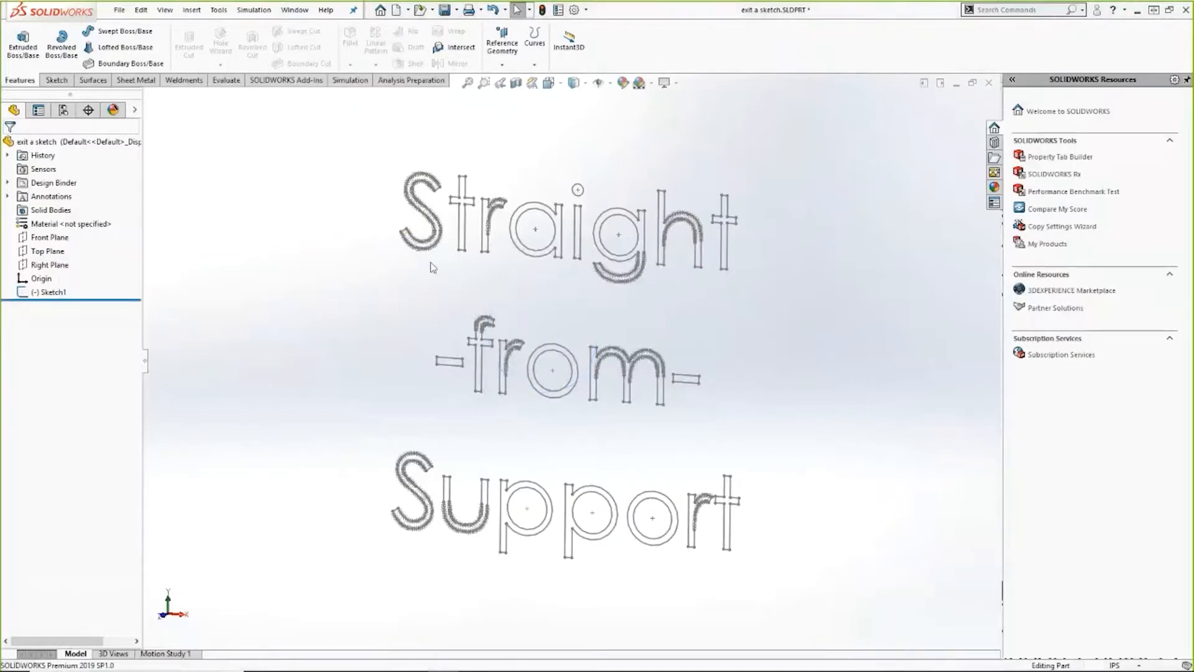
- Open Sketch1 for editing in a view normal to its plane, turn on Instant3D, and exit the sketch
right_click(78, 291)
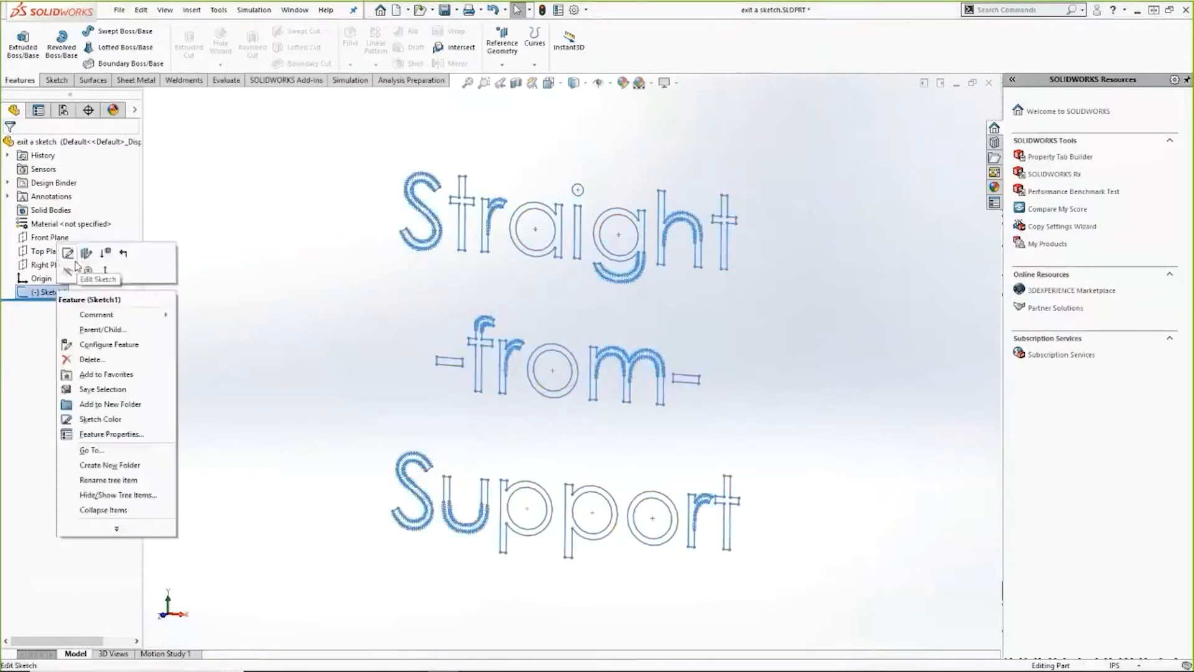
click(79, 249)
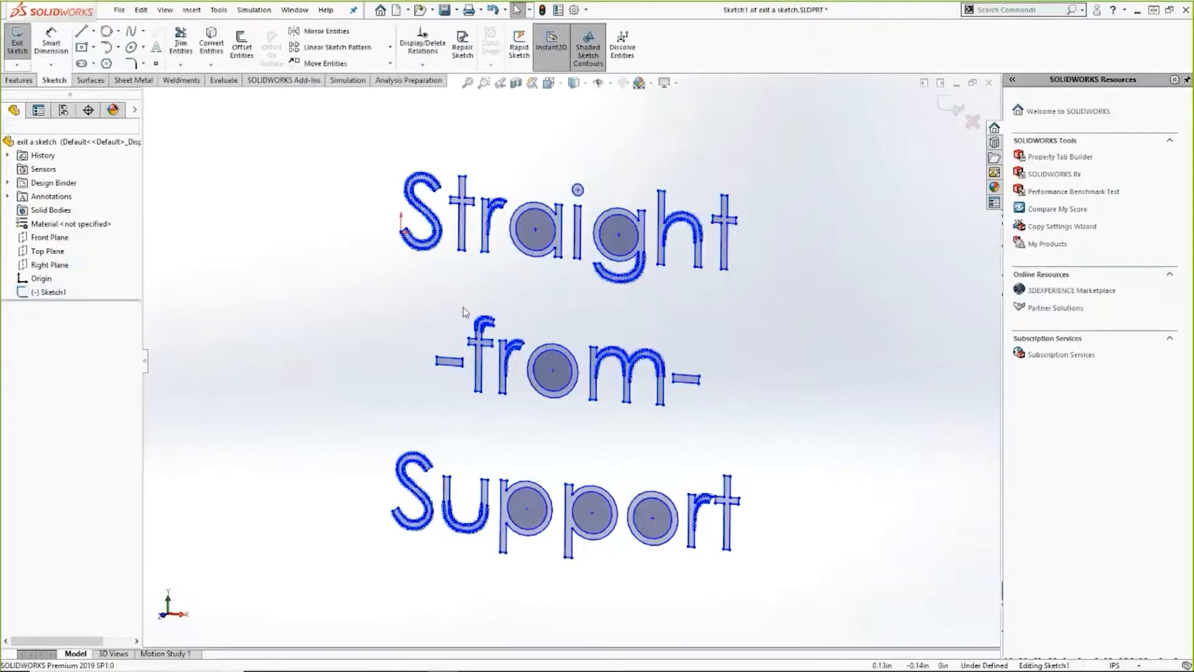
key(ctrl+8)
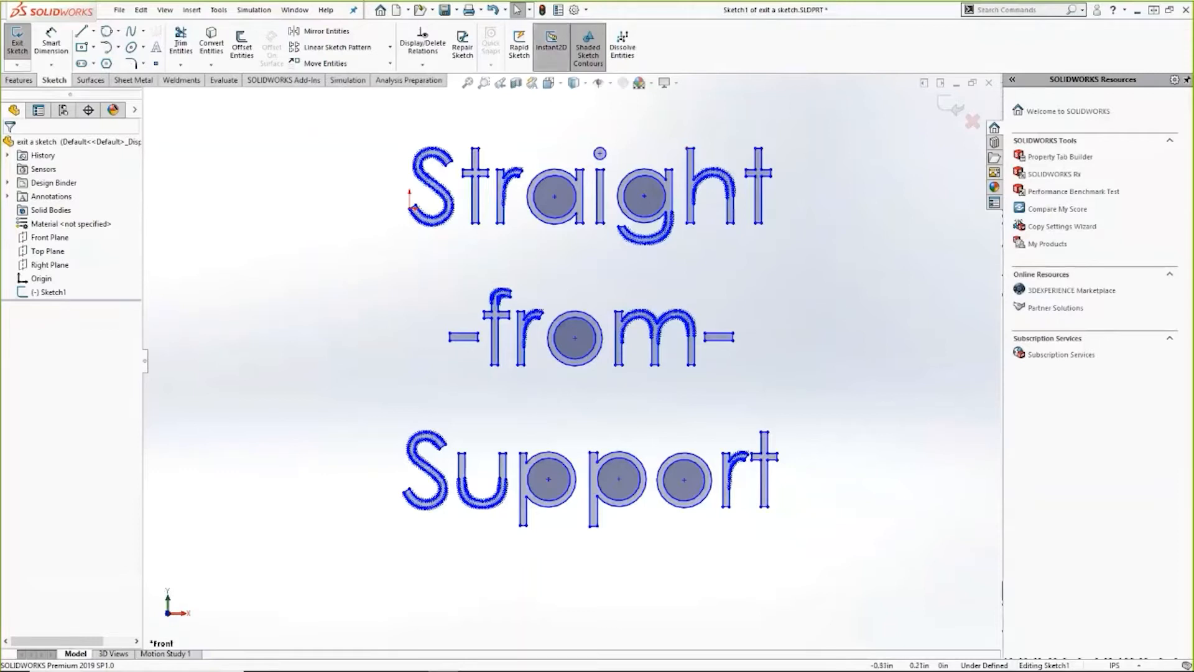
click(19, 79)
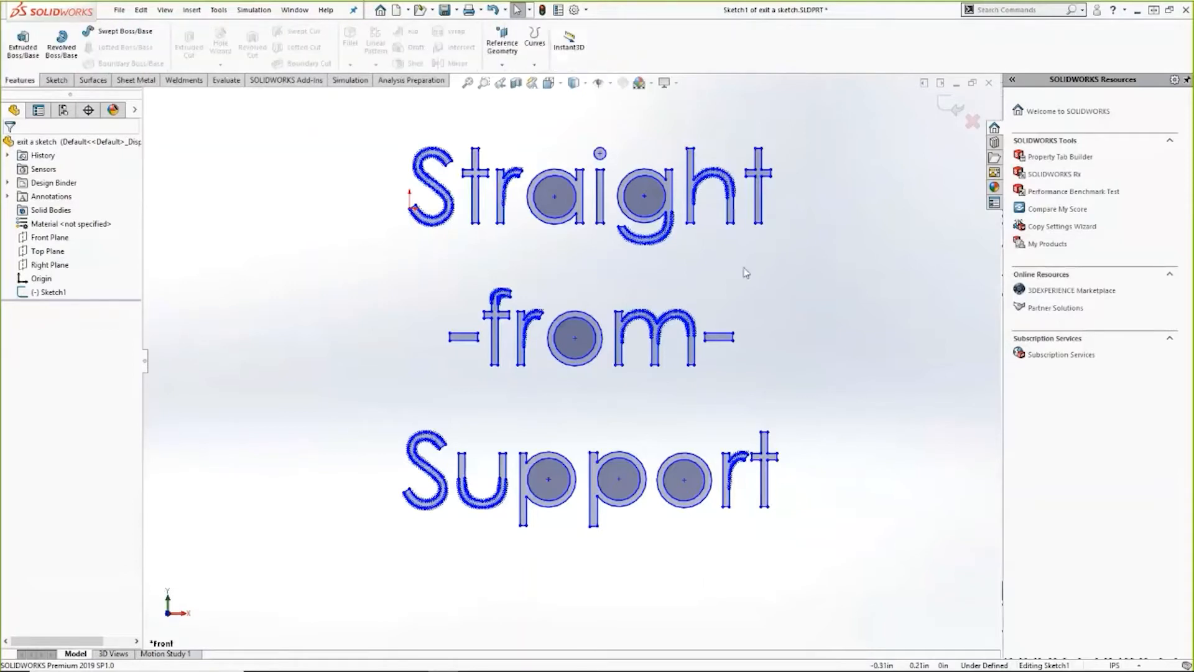
click(579, 48)
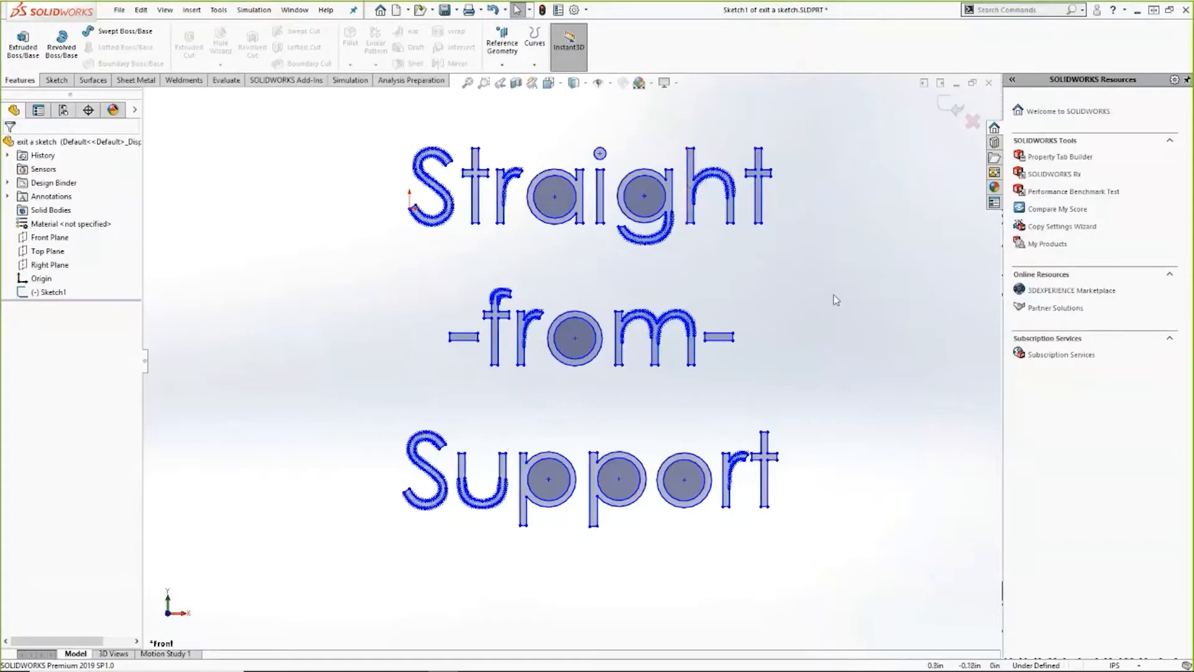
click(562, 60)
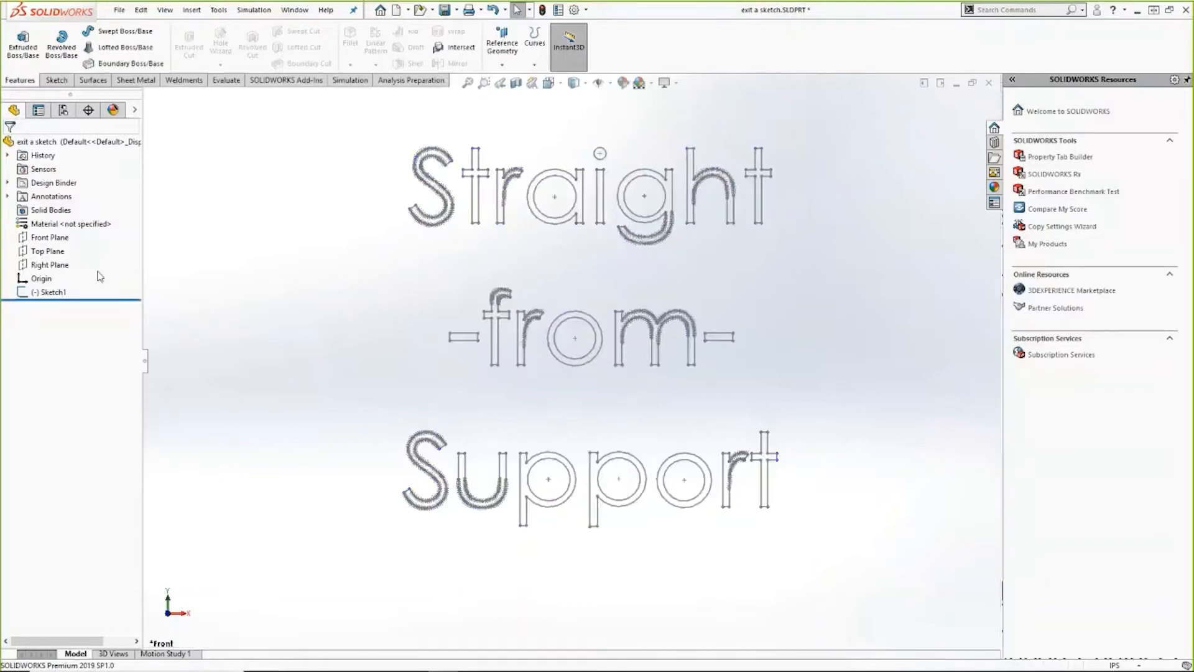
- Reopen Sketch1 for editing and exit it directly from an empty spot in the graphics area
right_click(40, 294)
click(51, 252)
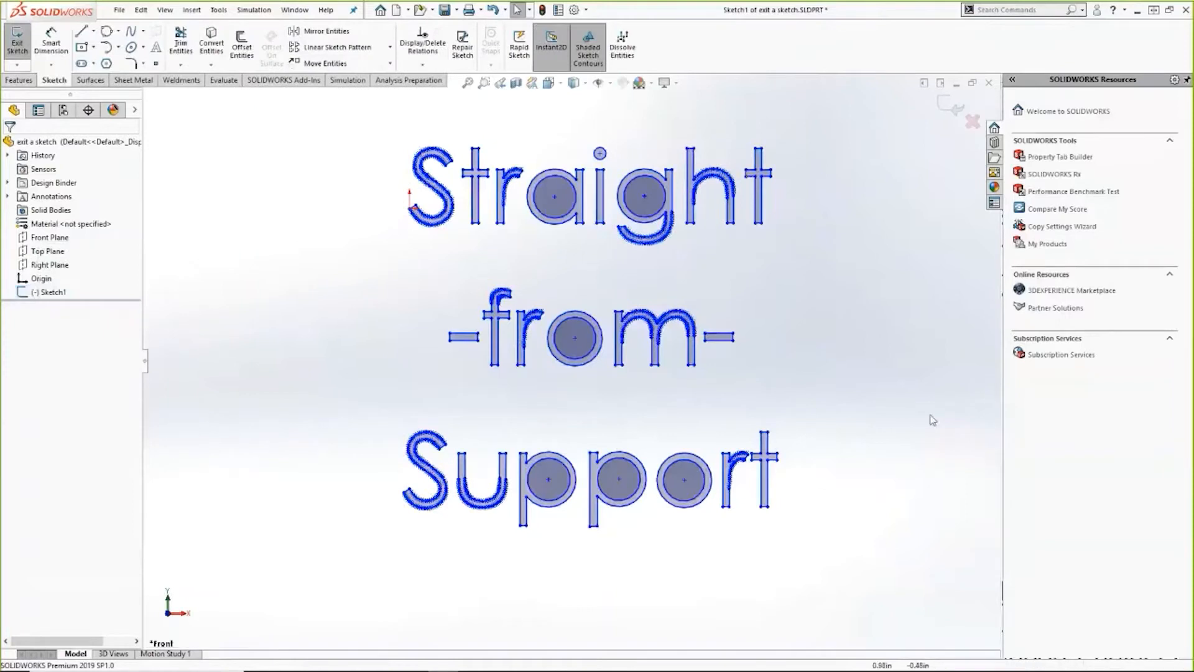
double_click(842, 228)
mouse_move(817, 670)
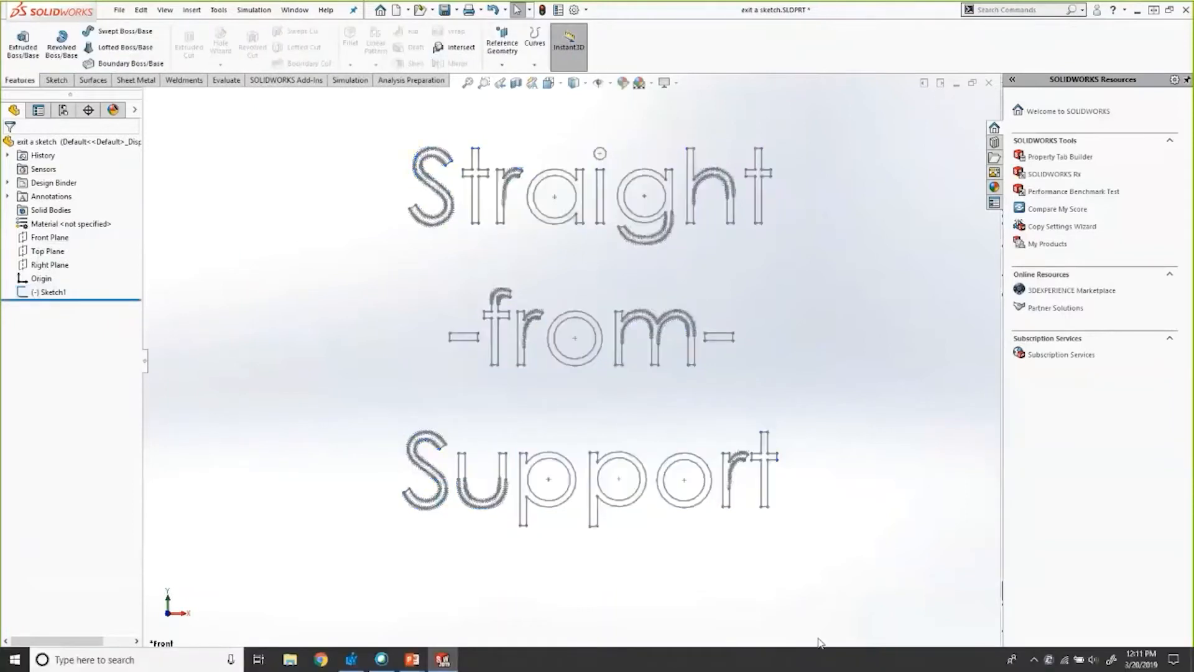
- Reopen Sketch1 for editing and make sure Instant2D is switched on
right_click(67, 294)
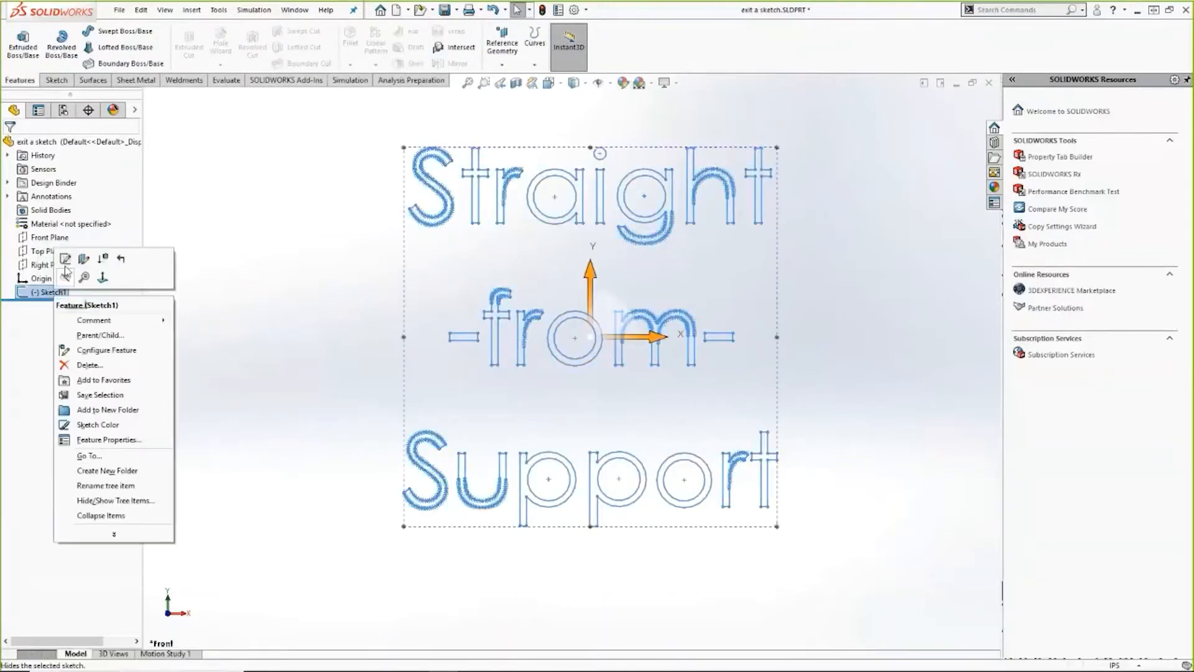
click(65, 259)
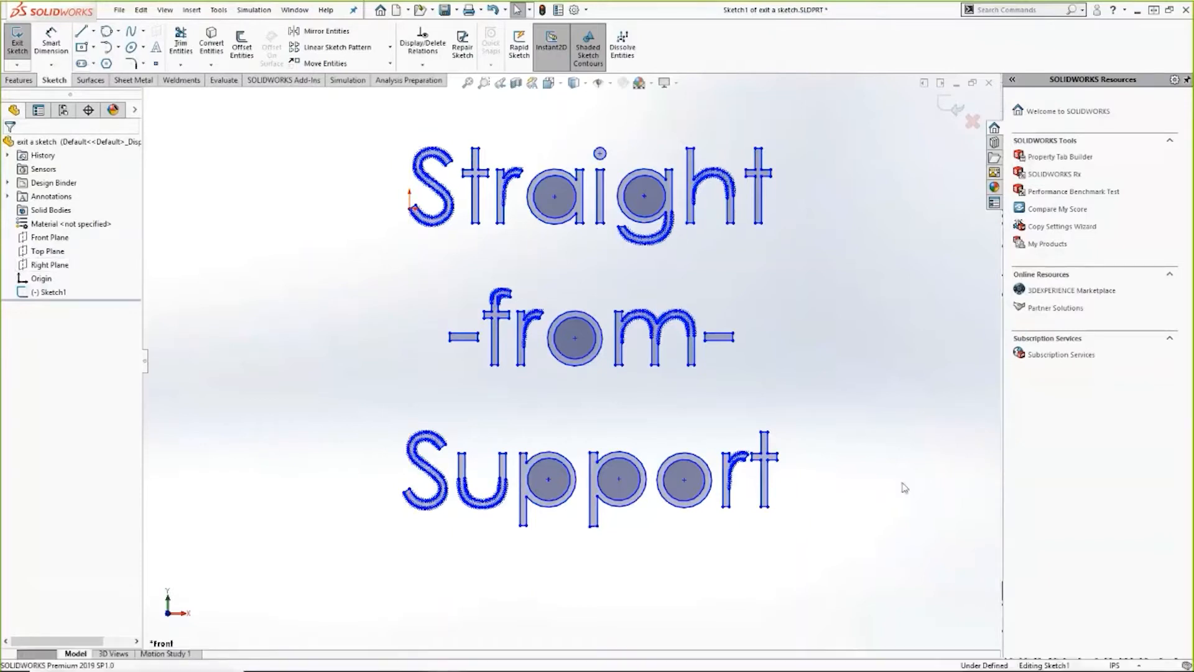
click(18, 80)
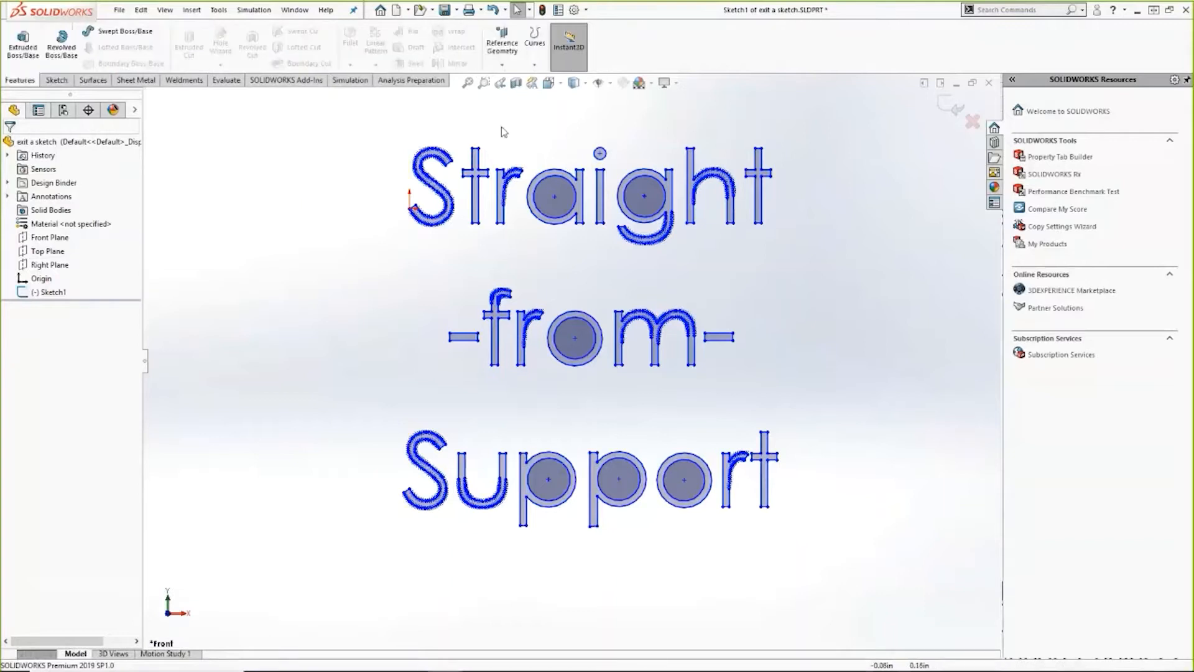
click(562, 63)
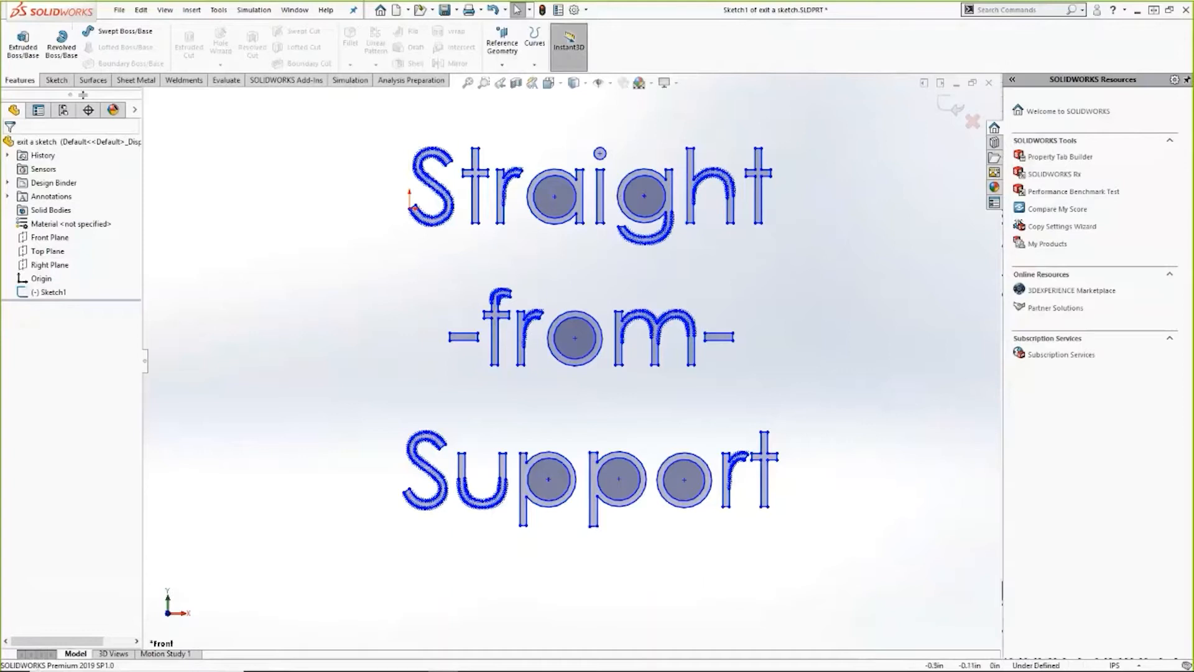
click(49, 81)
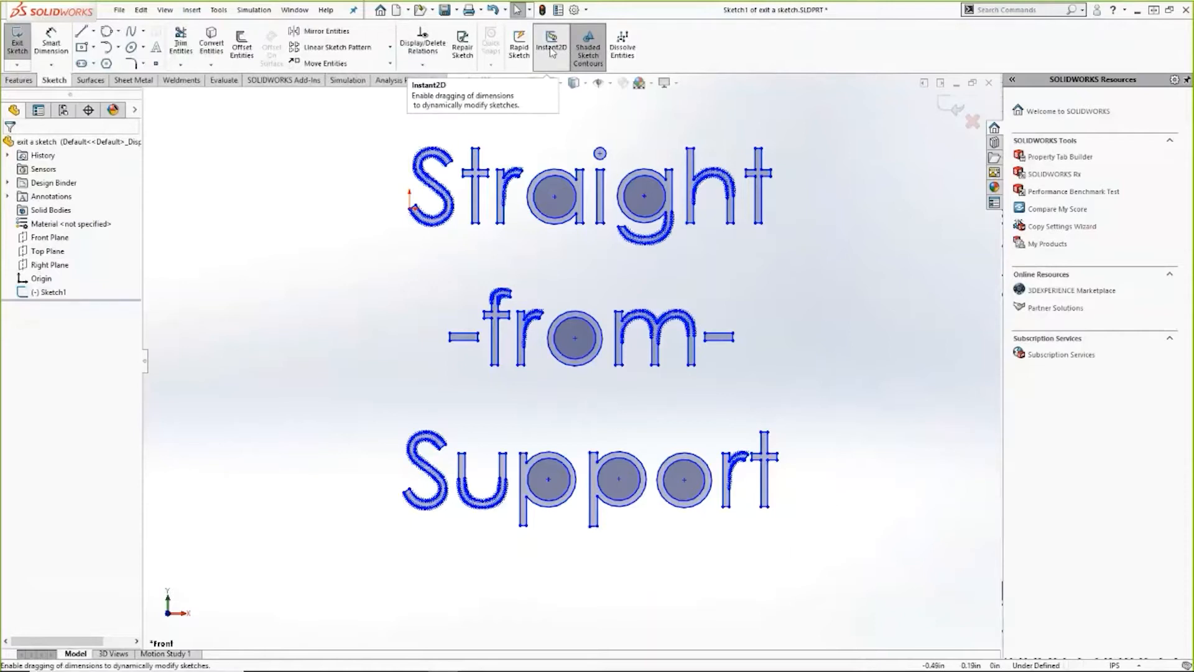
click(551, 50)
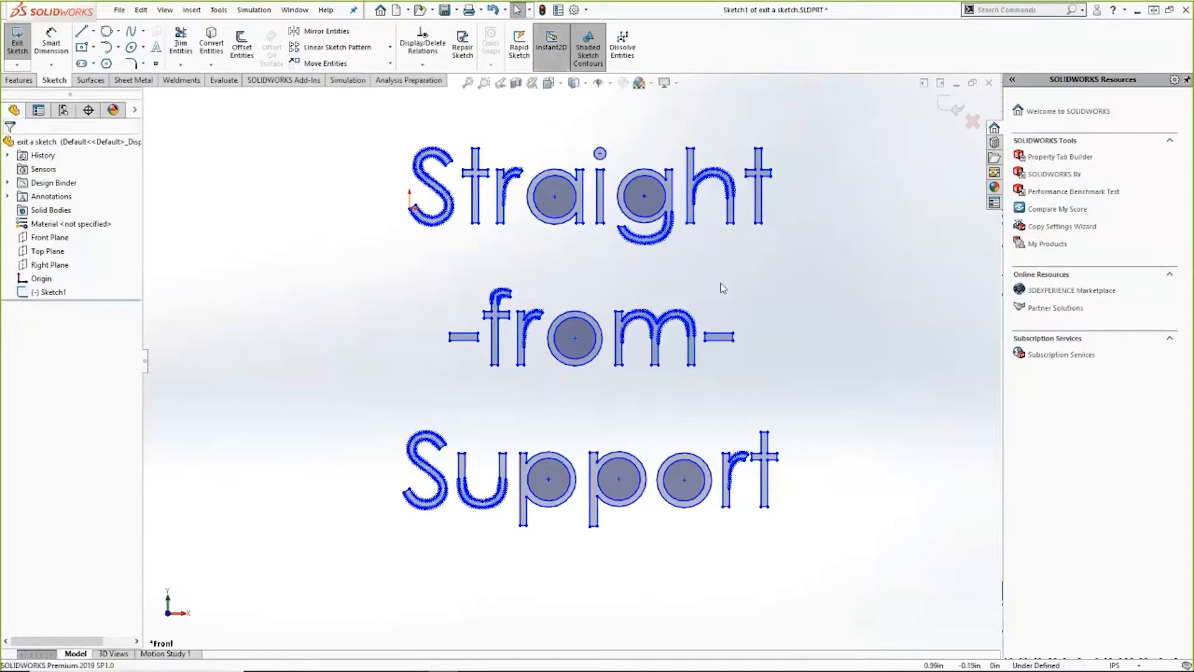
- Add a Smart Dimension to the lower vertical edge of the first "t" in "Straight" and accept its existing value
click(55, 40)
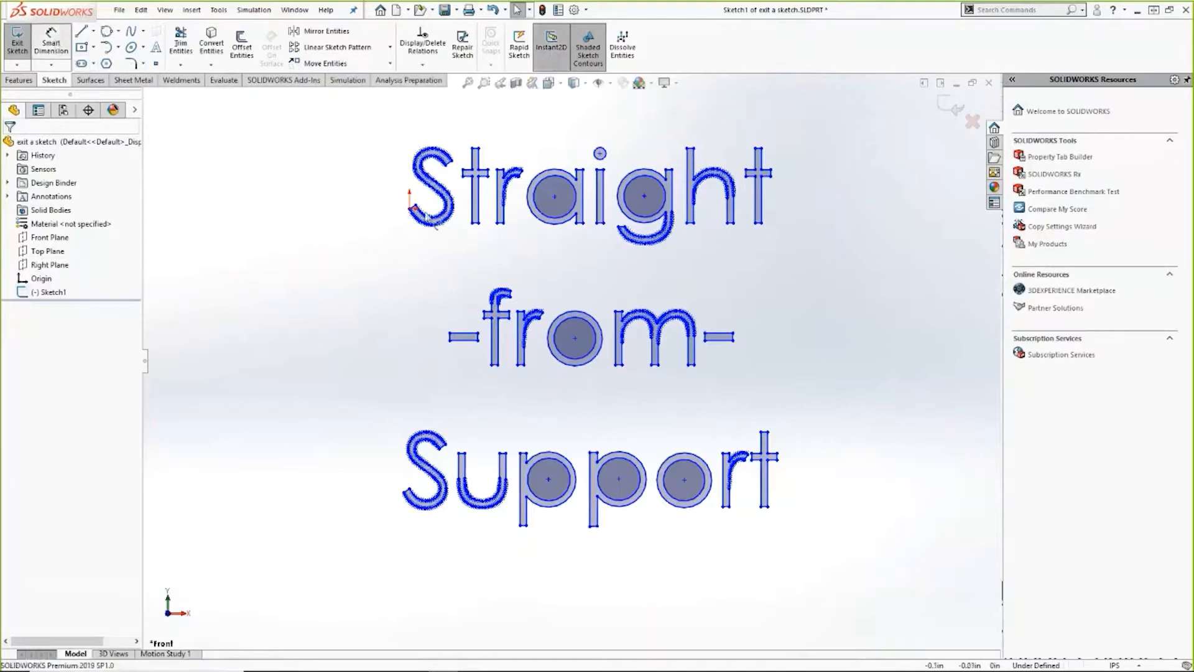
click(480, 201)
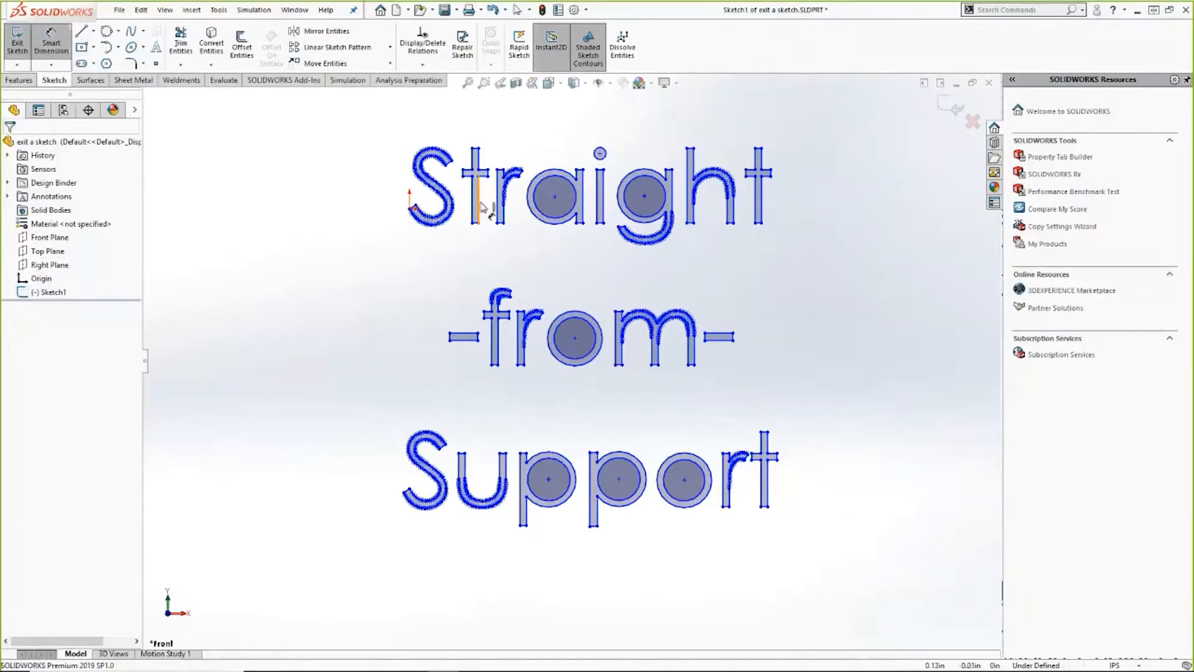
click(364, 206)
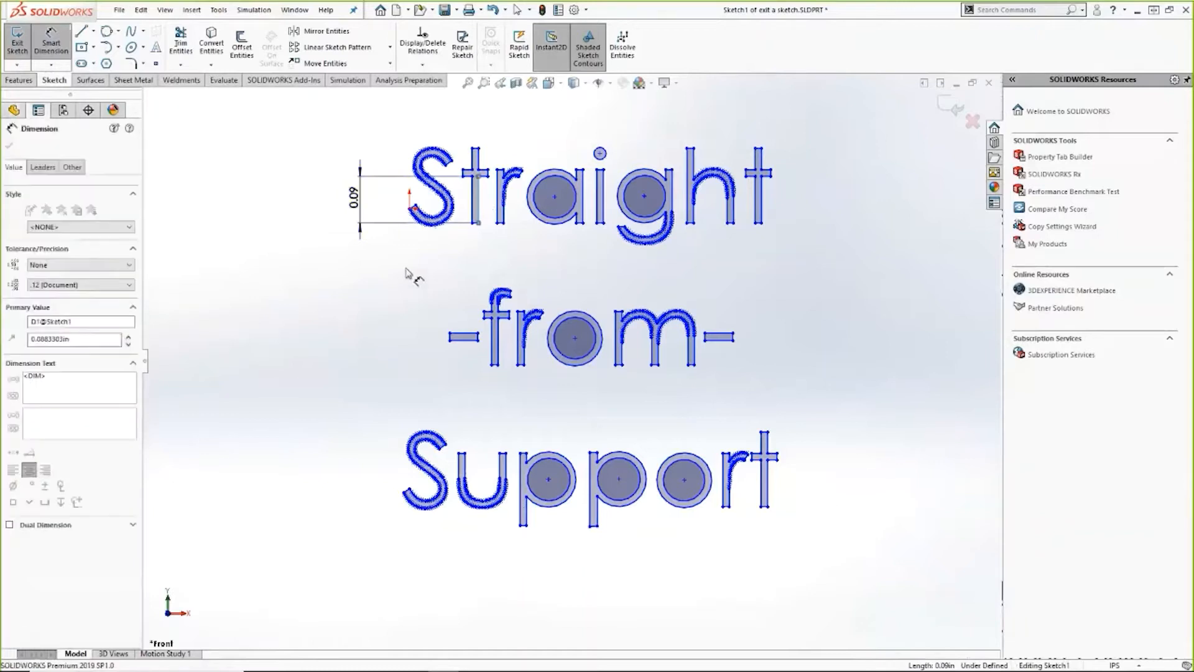
key(Return)
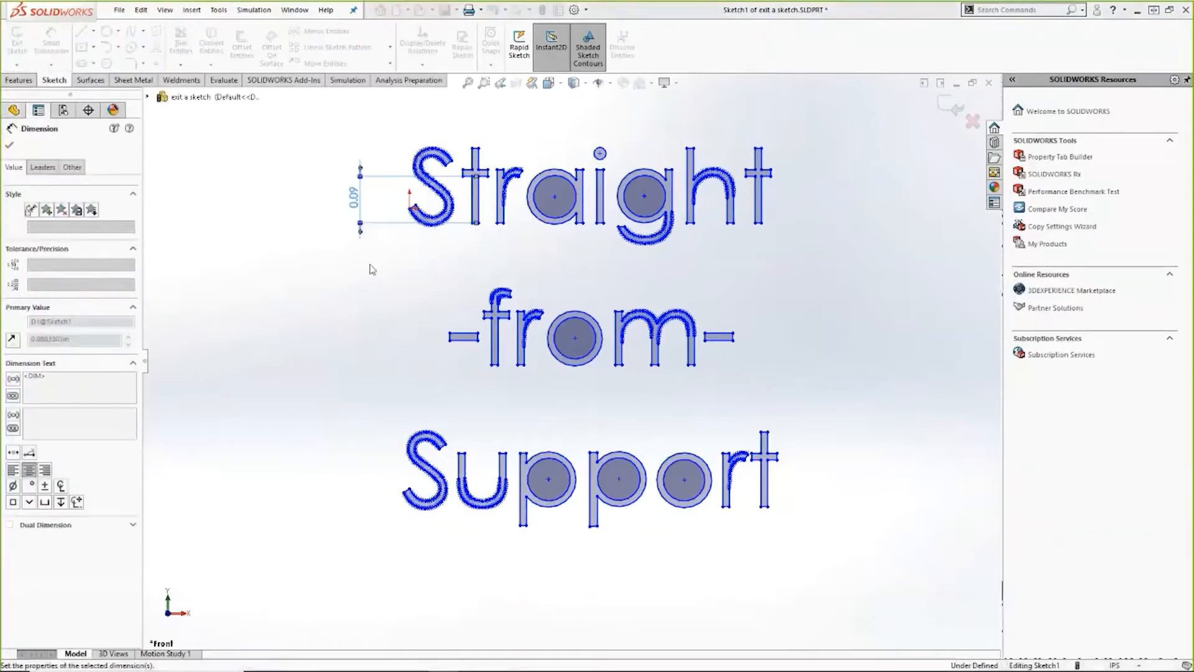
double_click(355, 198)
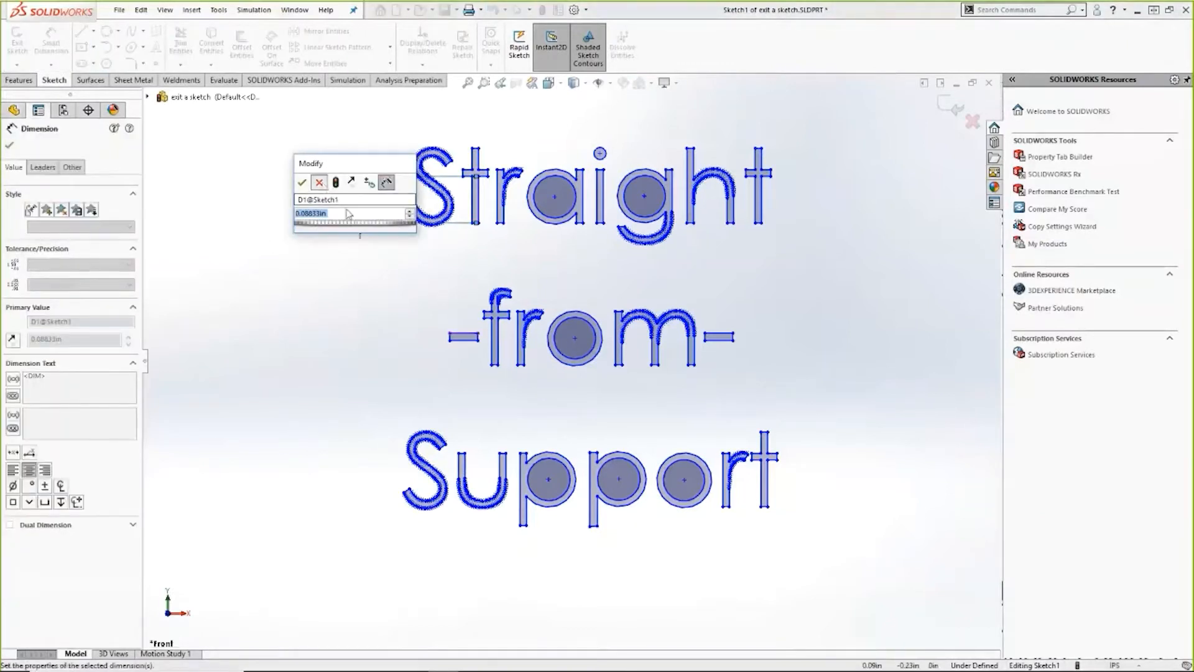
key(Return)
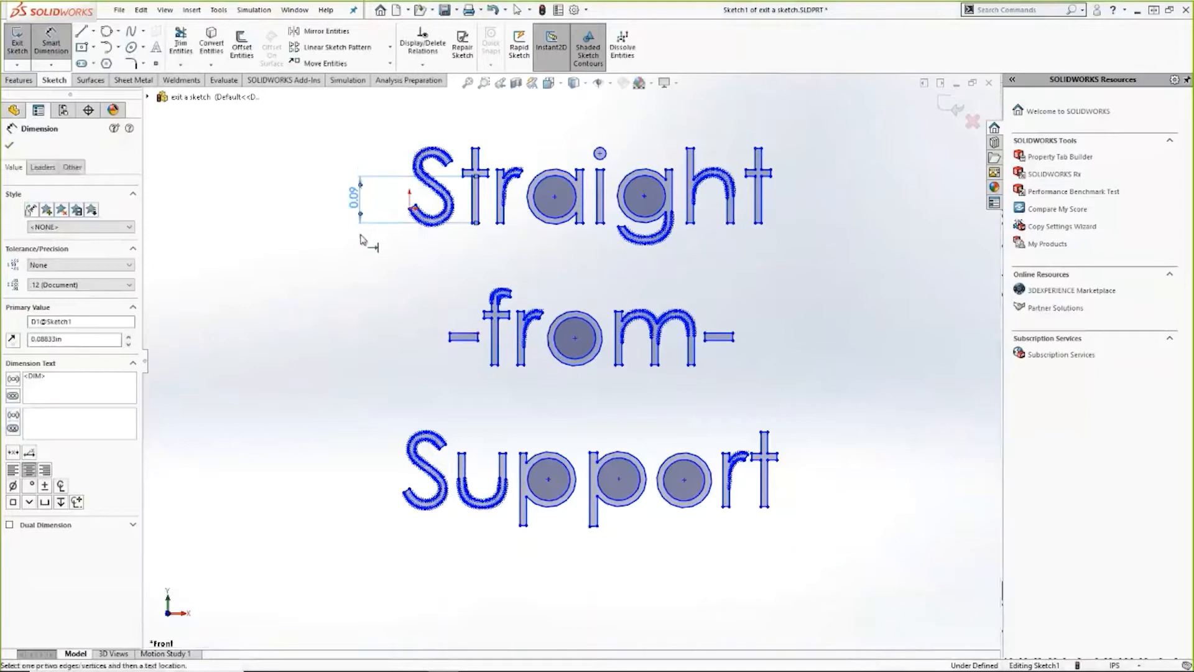
- Try Instant2D in-place editing and handle dragging on the "t" edge dimension, and delete the dimension
click(353, 198)
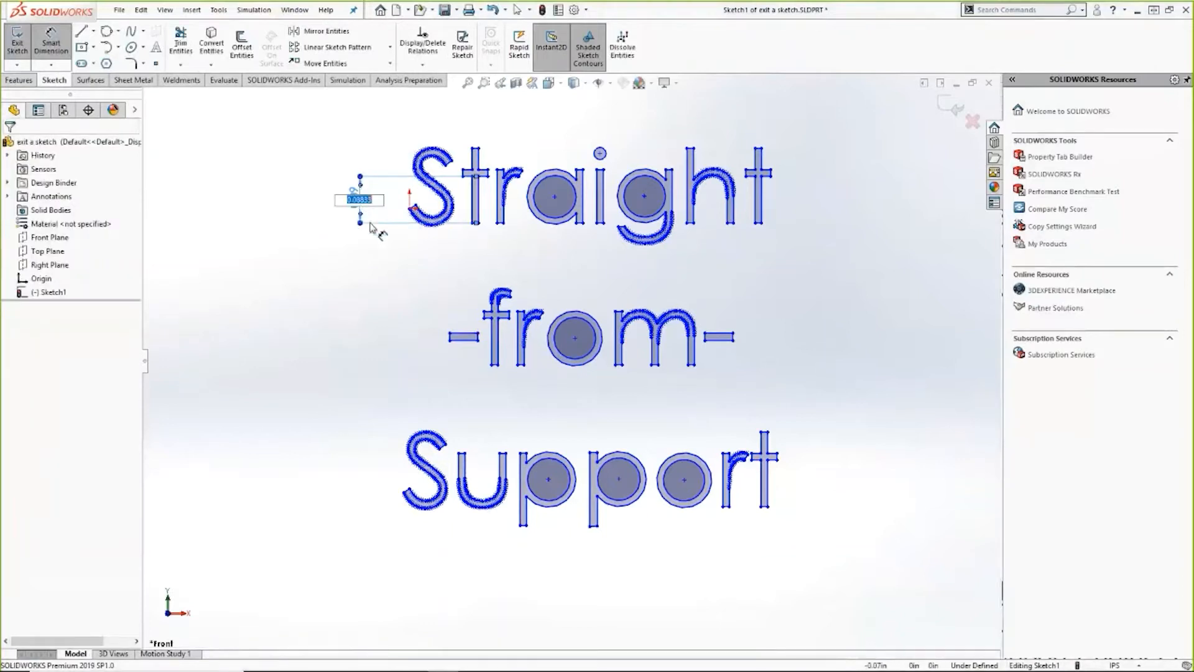
click(365, 268)
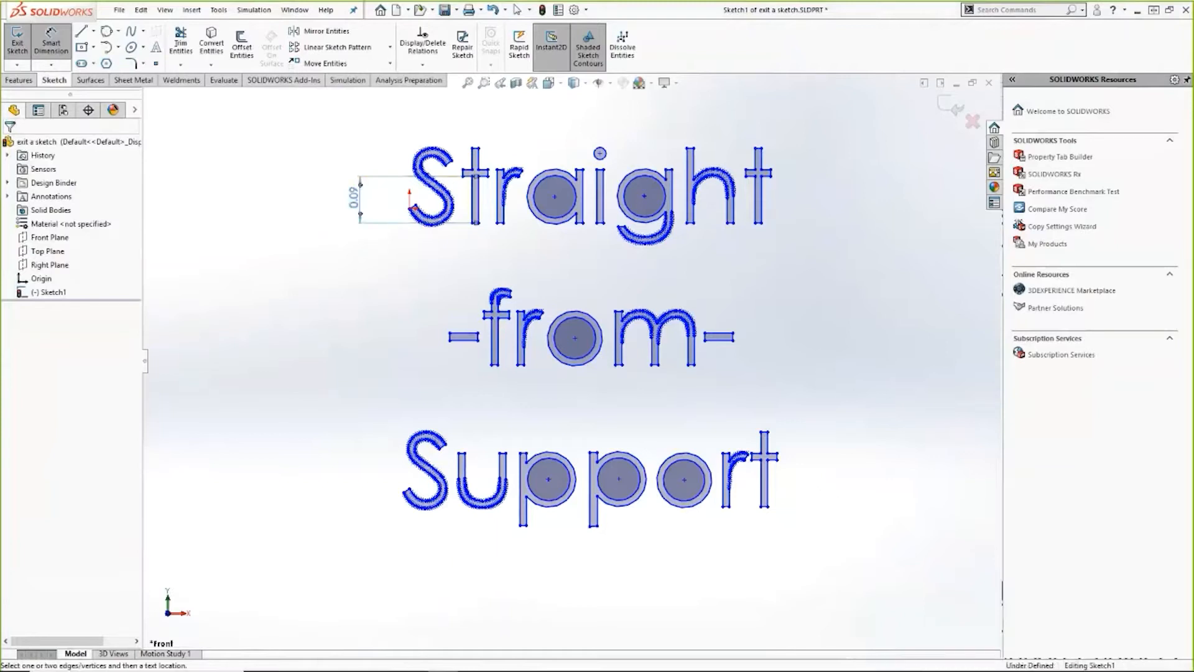
click(365, 222)
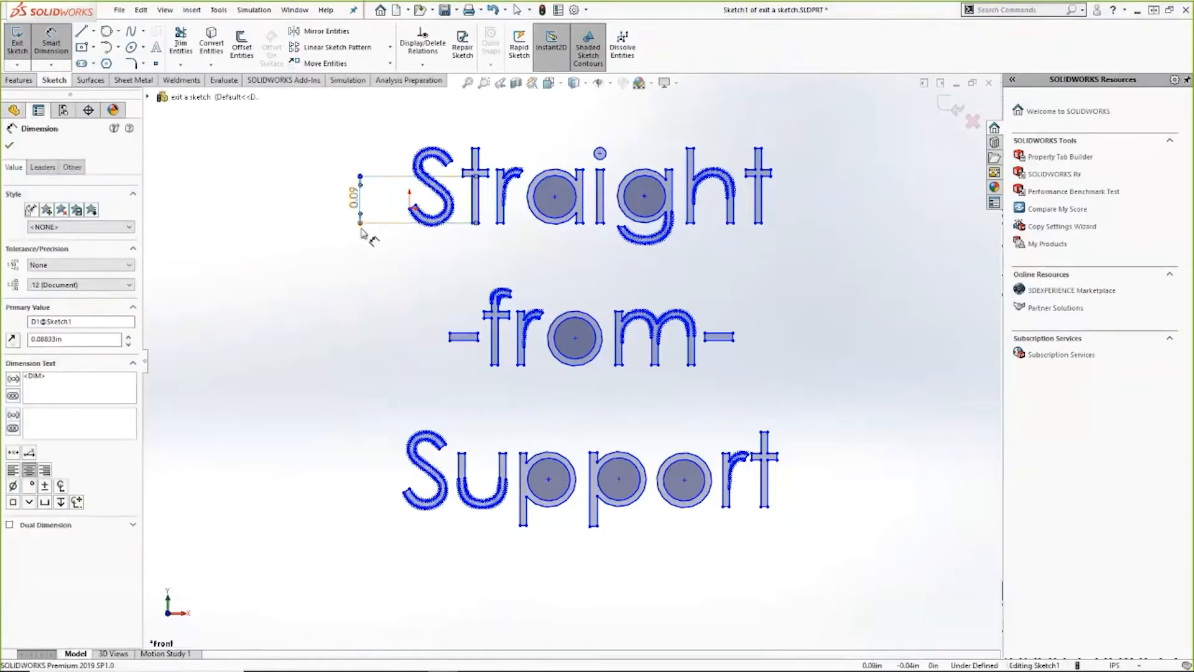
mouse_move(360, 223)
mouse_down()
mouse_move(366, 259)
mouse_move(370, 224)
mouse_up()
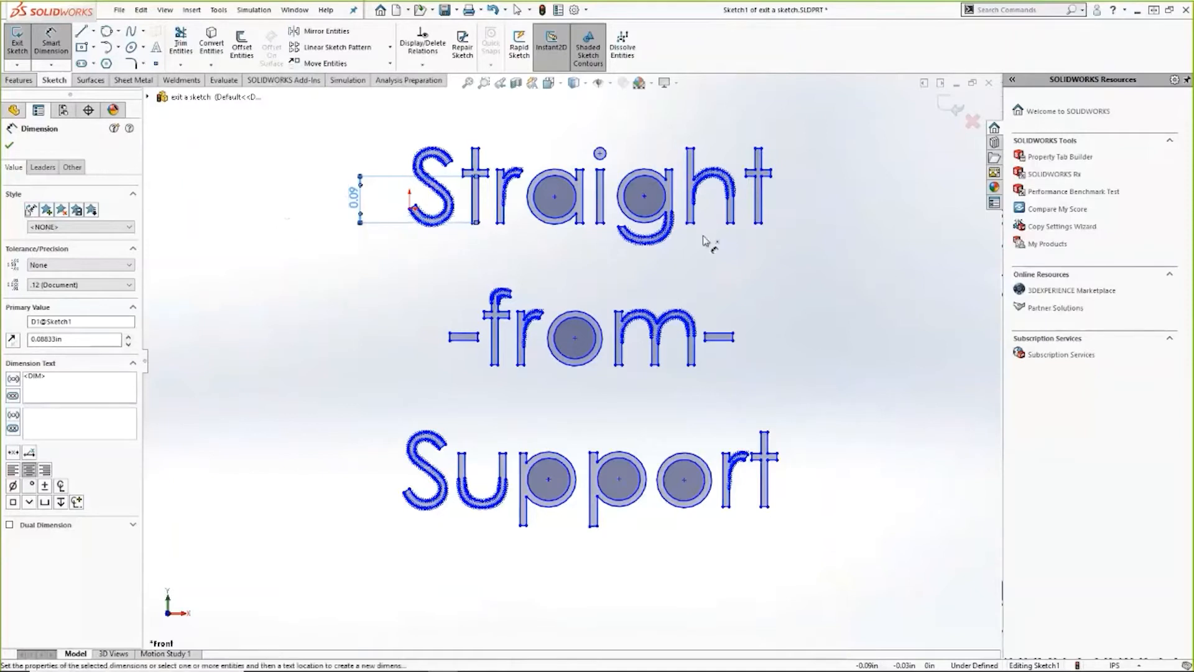
key(Delete)
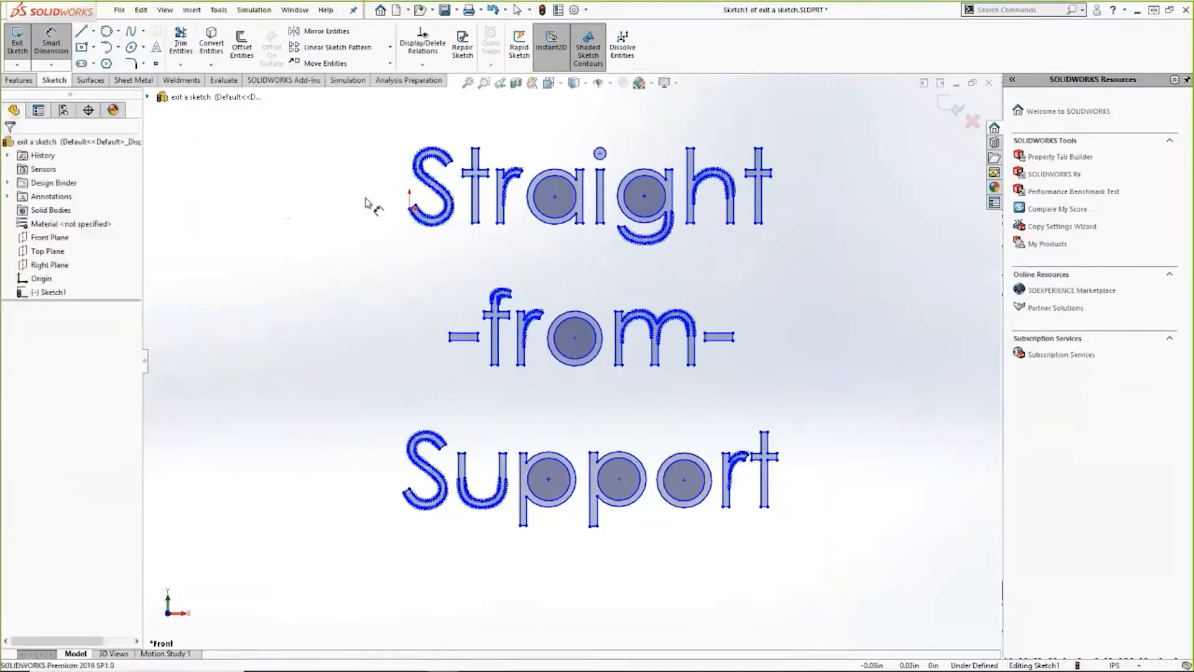
- Toggle Instant2D and extrude the Sketch1 text as a Blind boss 0.10 in deep from the sketch plane
click(553, 46)
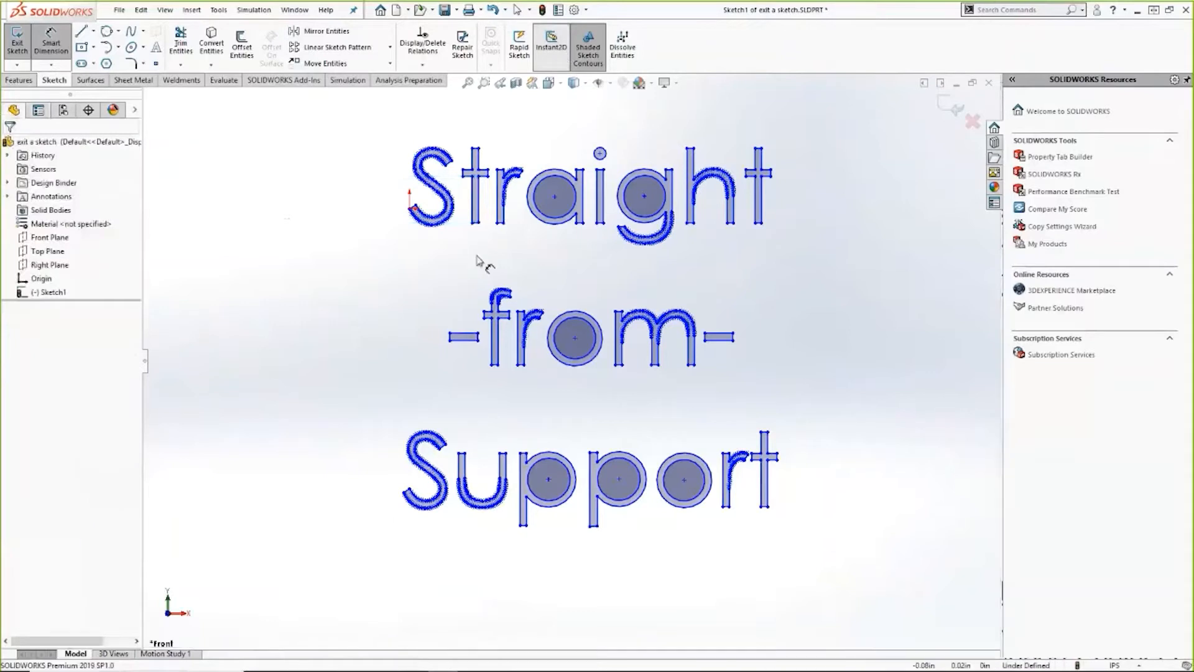
click(19, 79)
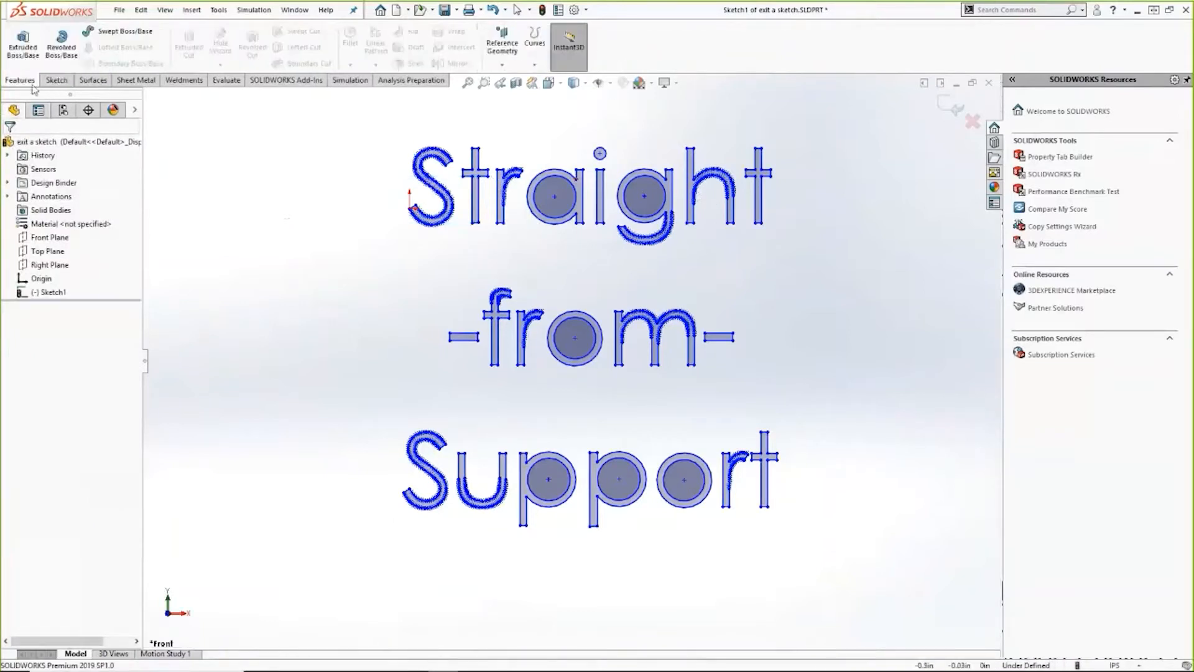
click(23, 44)
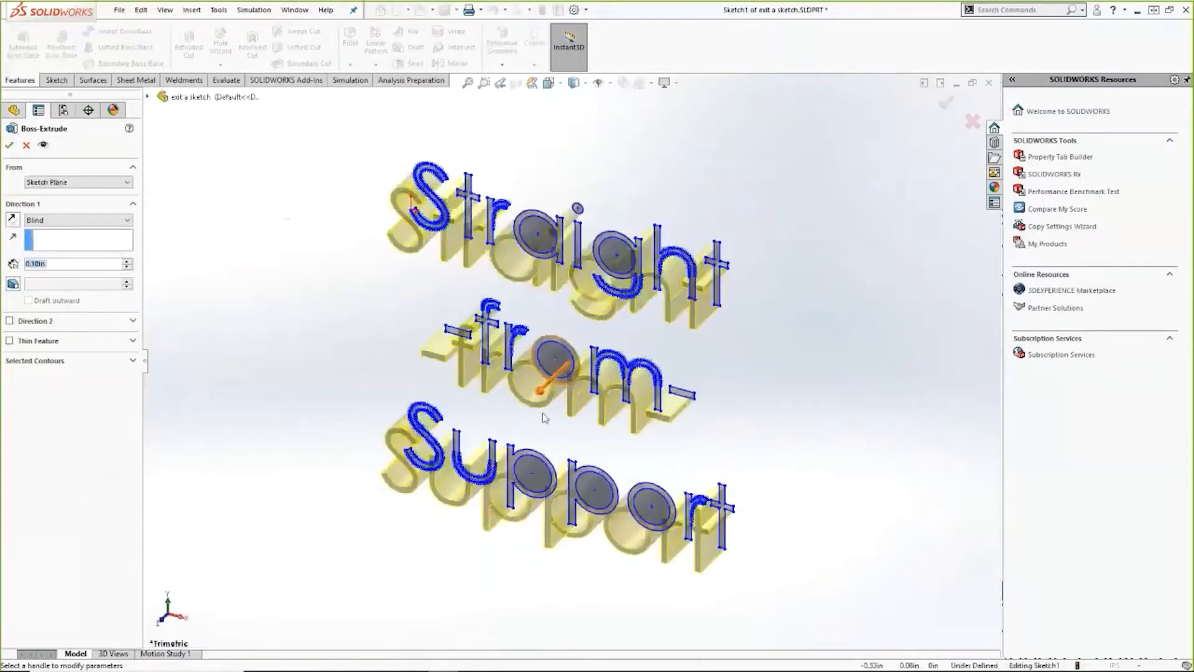
click(946, 106)
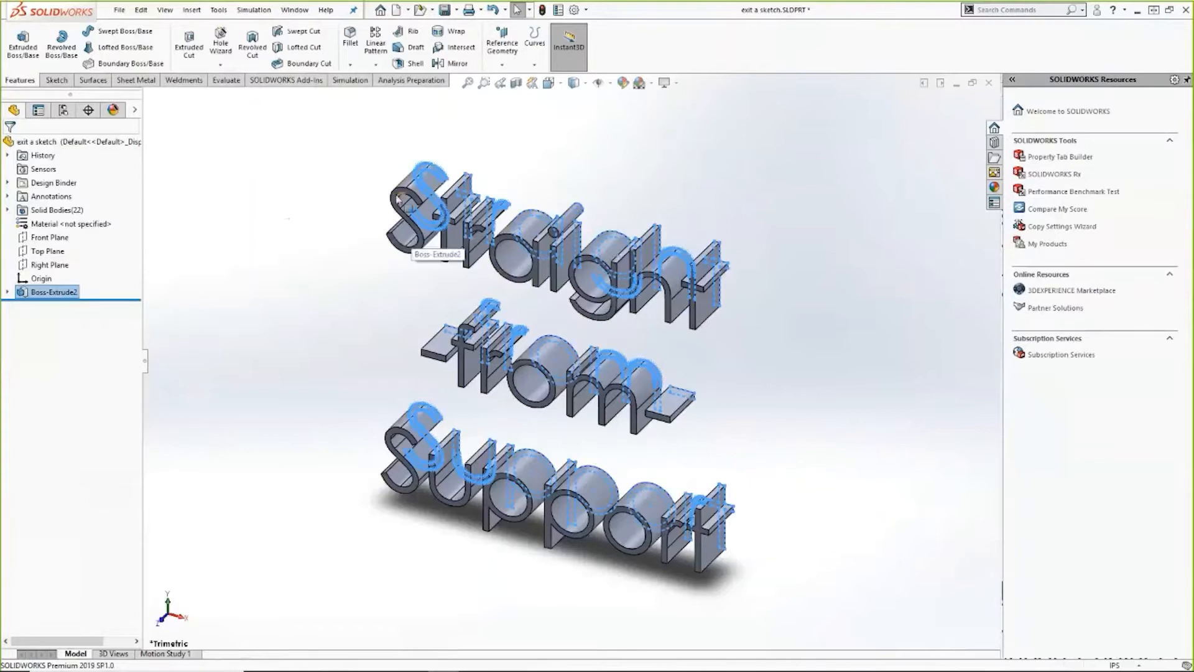
- Use Instant3D on the front face of the "S" in "Straight" to lengthen the text extrusion to about 0.11 in
click(384, 213)
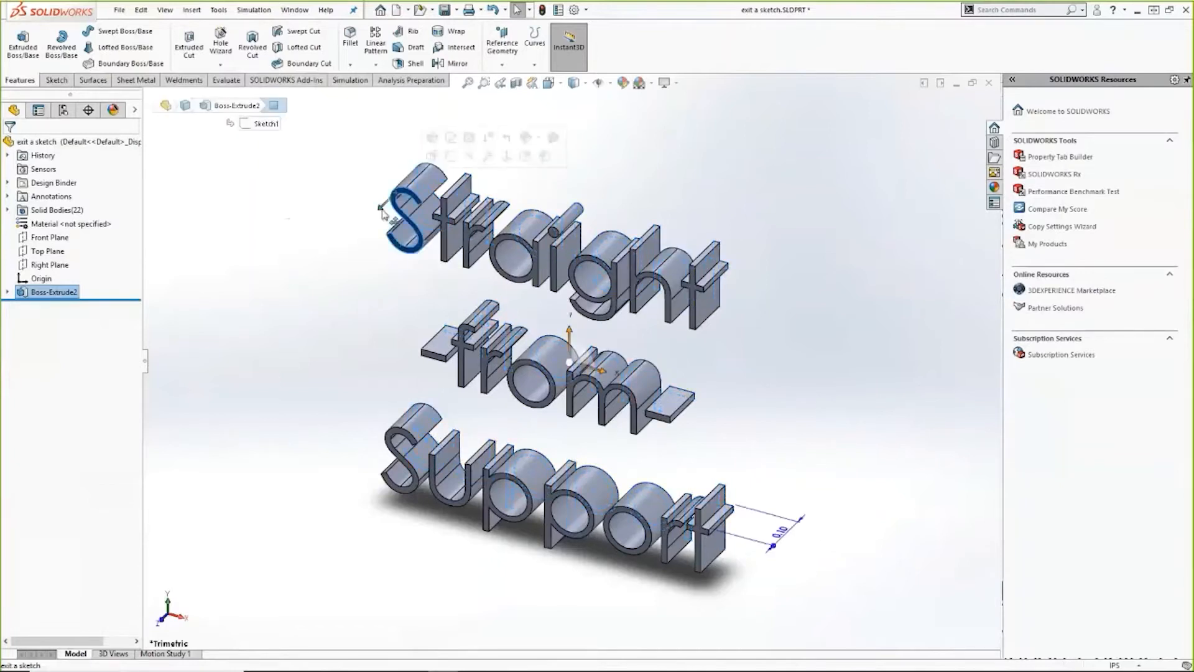
drag(384, 213, 484, 228)
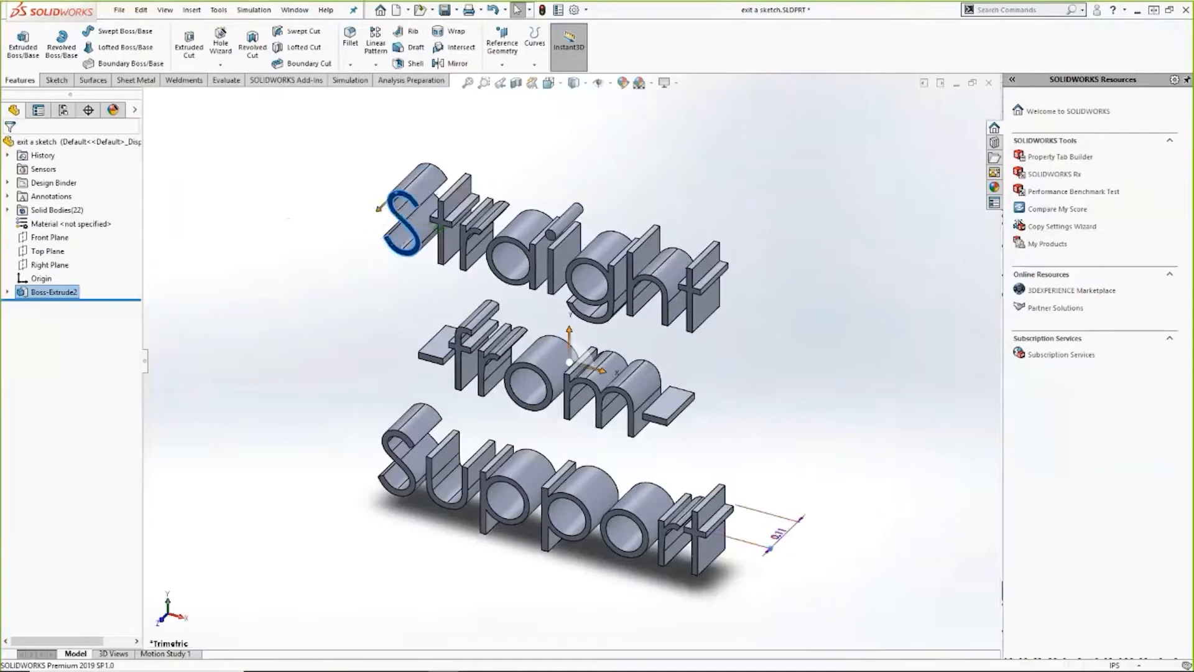
click(570, 41)
- Delete the extruded text feature Boss-Extrude2 and confirm the deletion
right_click(62, 292)
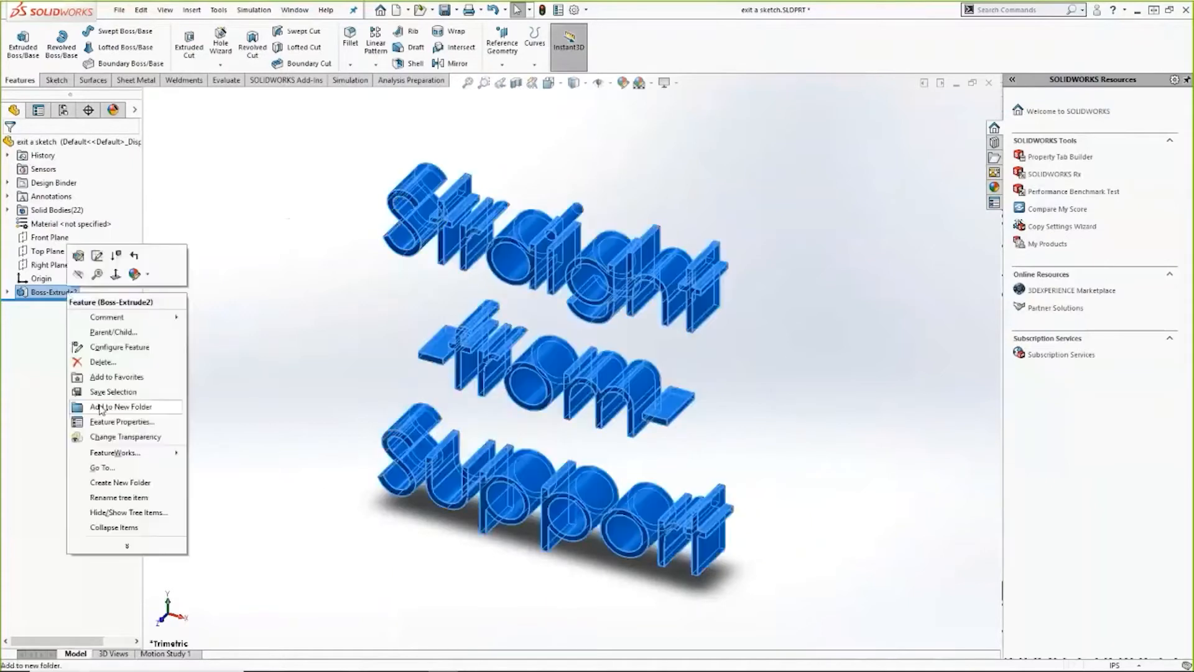
click(109, 362)
key(Return)
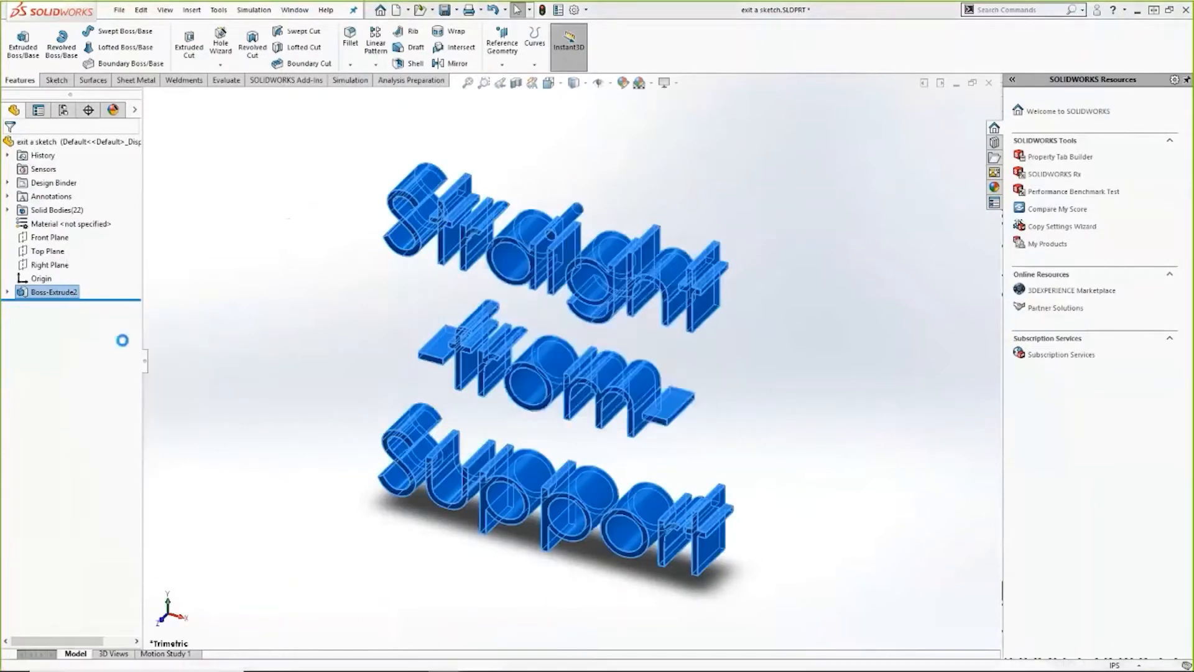
- Open Sketch1 for editing, exit it from an empty part of the graphics area, and rebuild the part
right_click(50, 291)
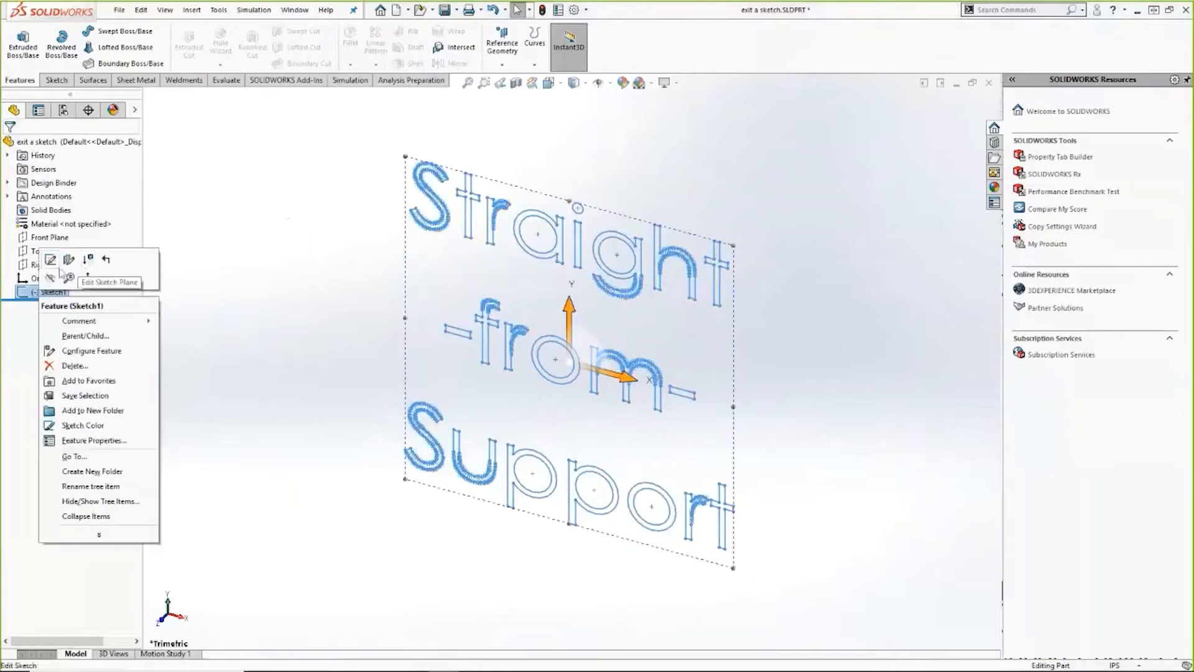
click(52, 261)
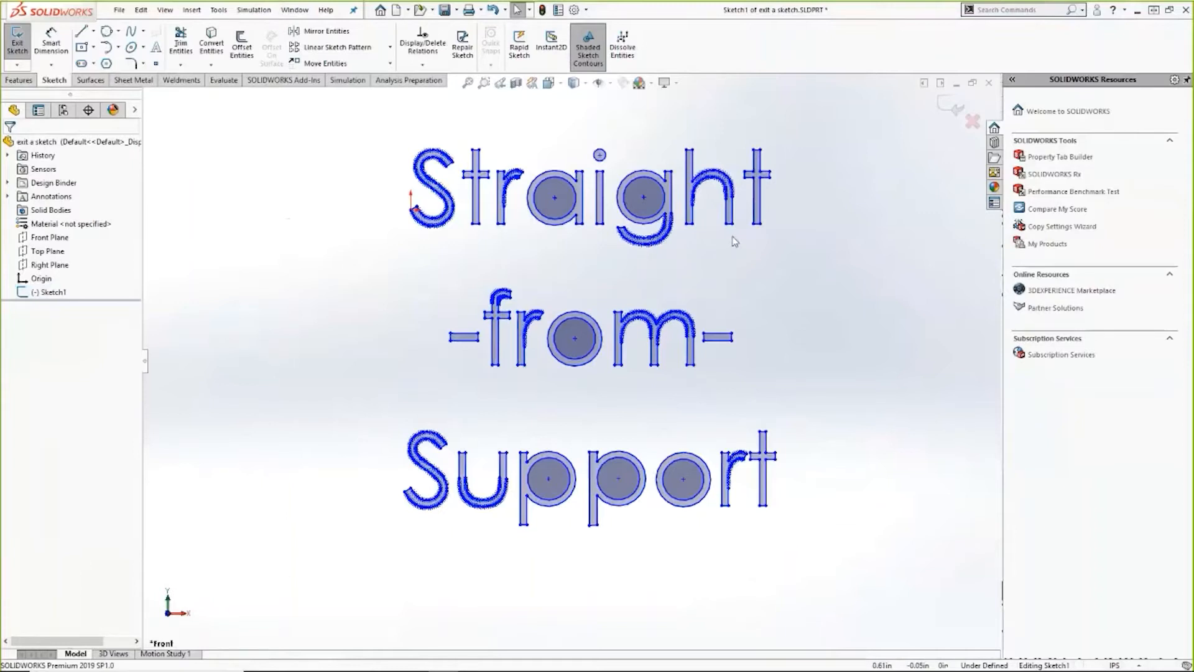
double_click(767, 255)
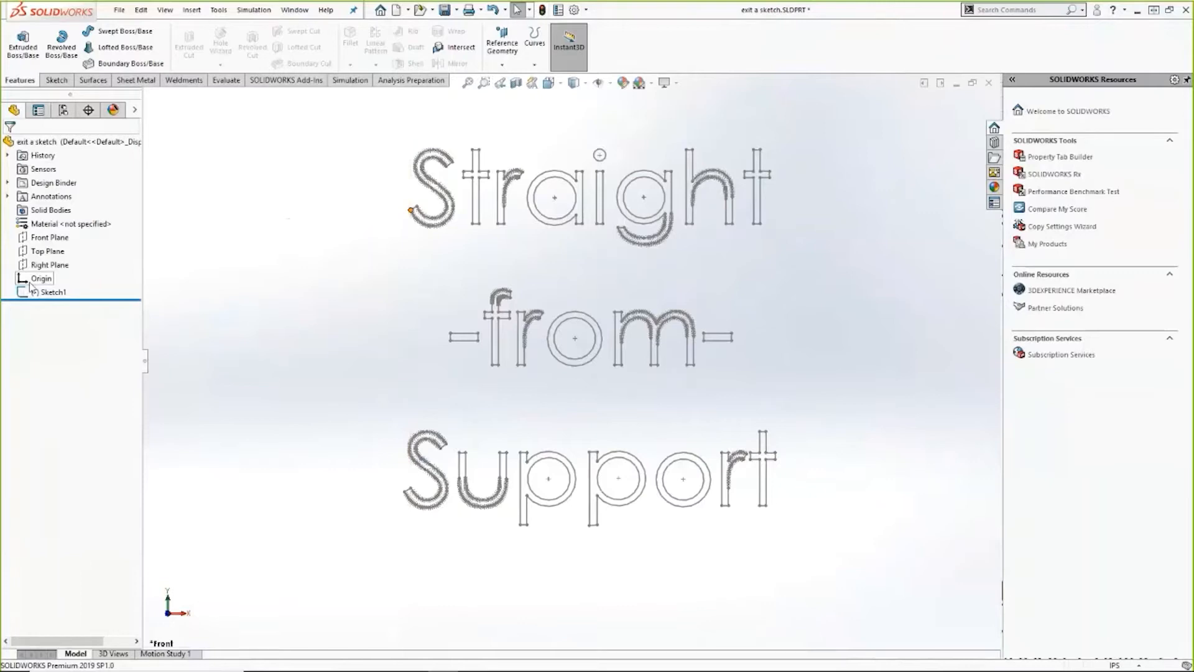
click(539, 13)
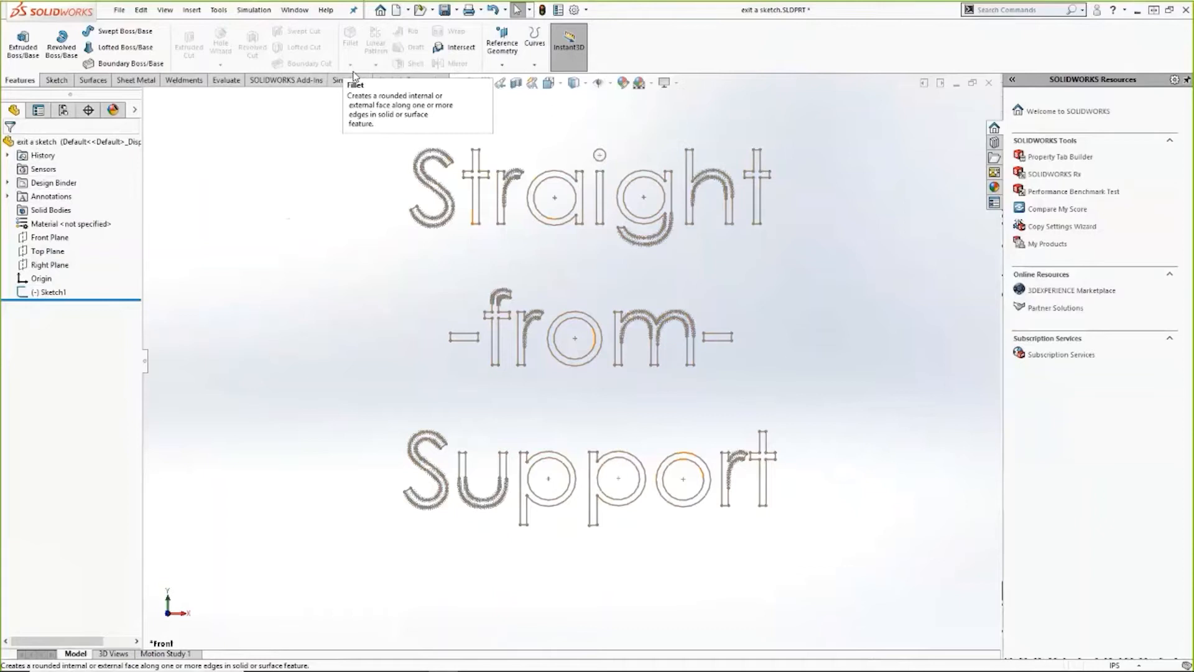
click(63, 112)
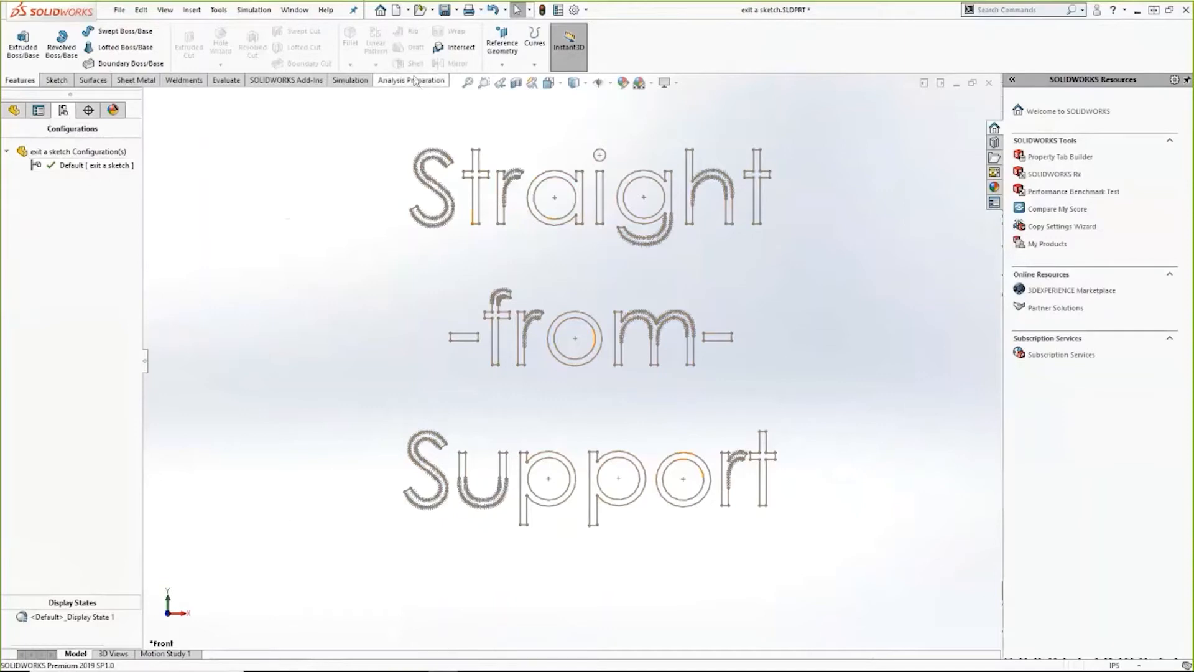
click(14, 111)
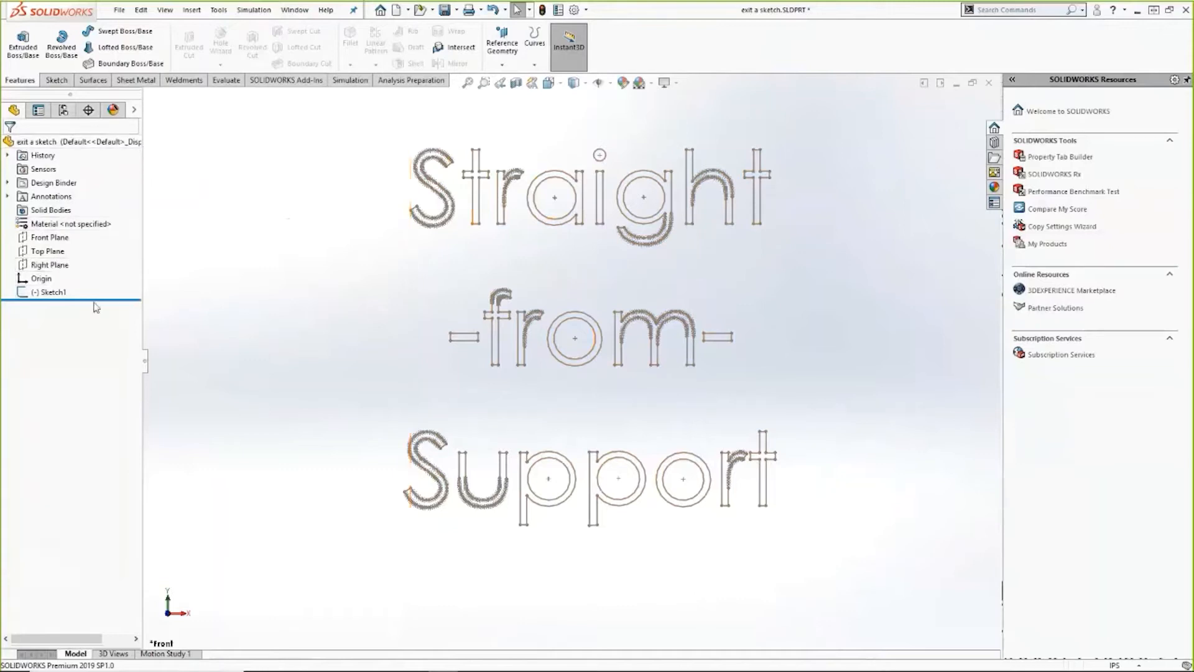
- Open Sketch1 for editing and exit it with the sketch command on the shortcut bar
right_click(49, 293)
click(47, 259)
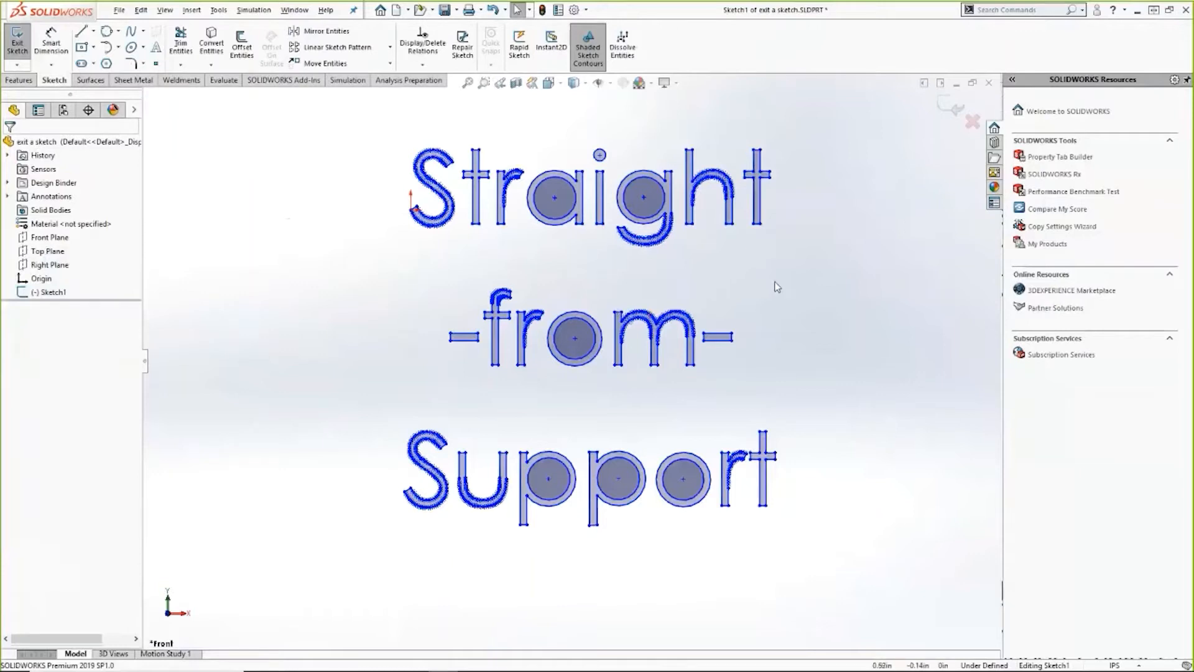
key(alt+s)
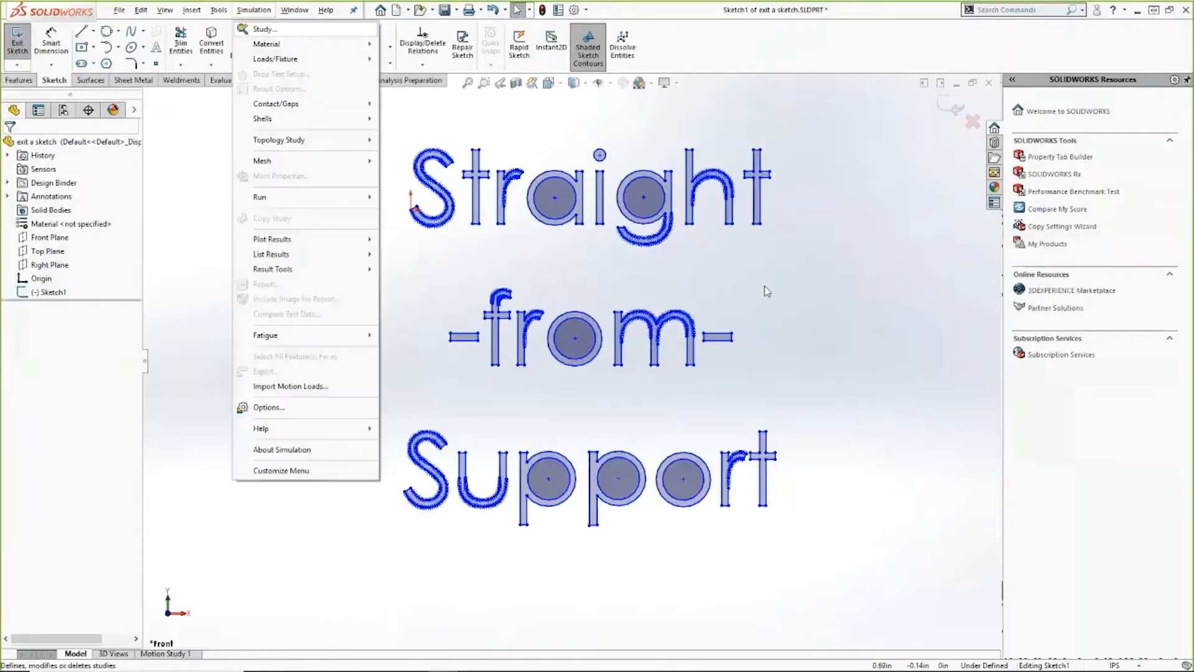
click(636, 268)
right_click(629, 270)
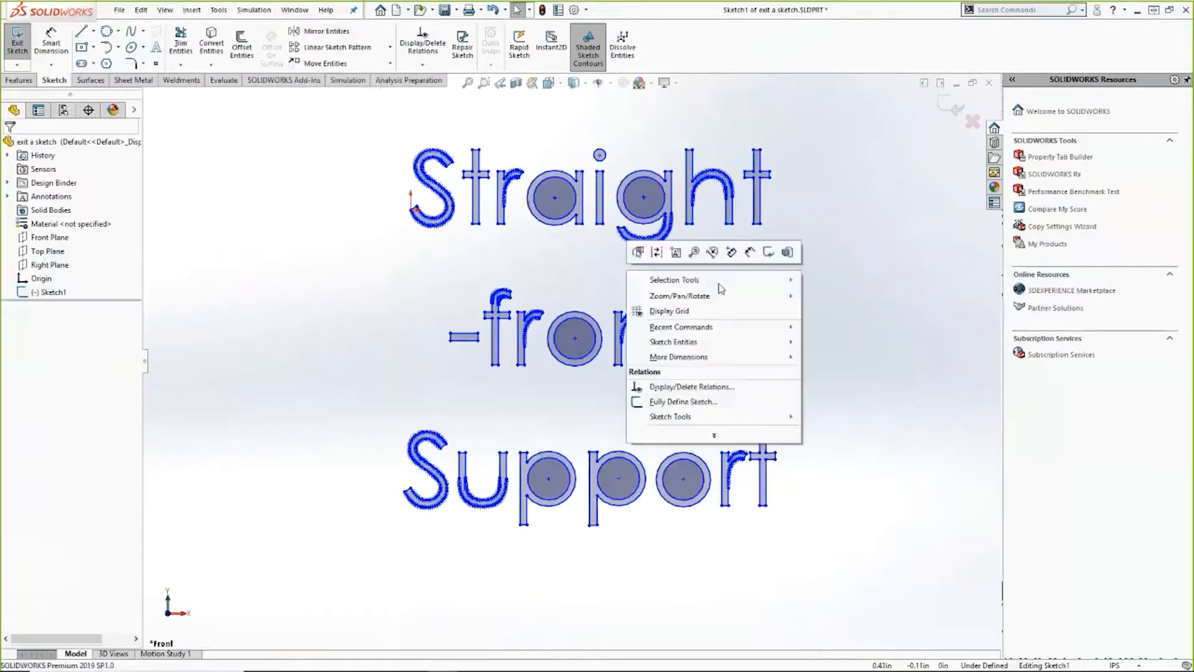
key(Escape)
key(s)
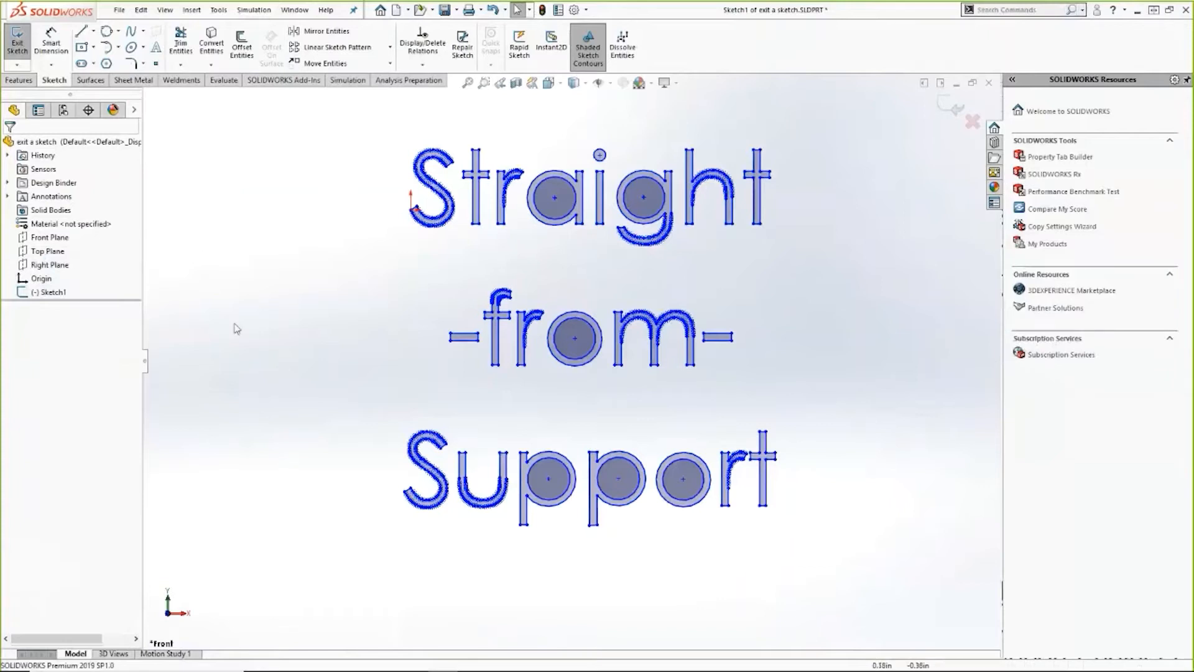
key(s)
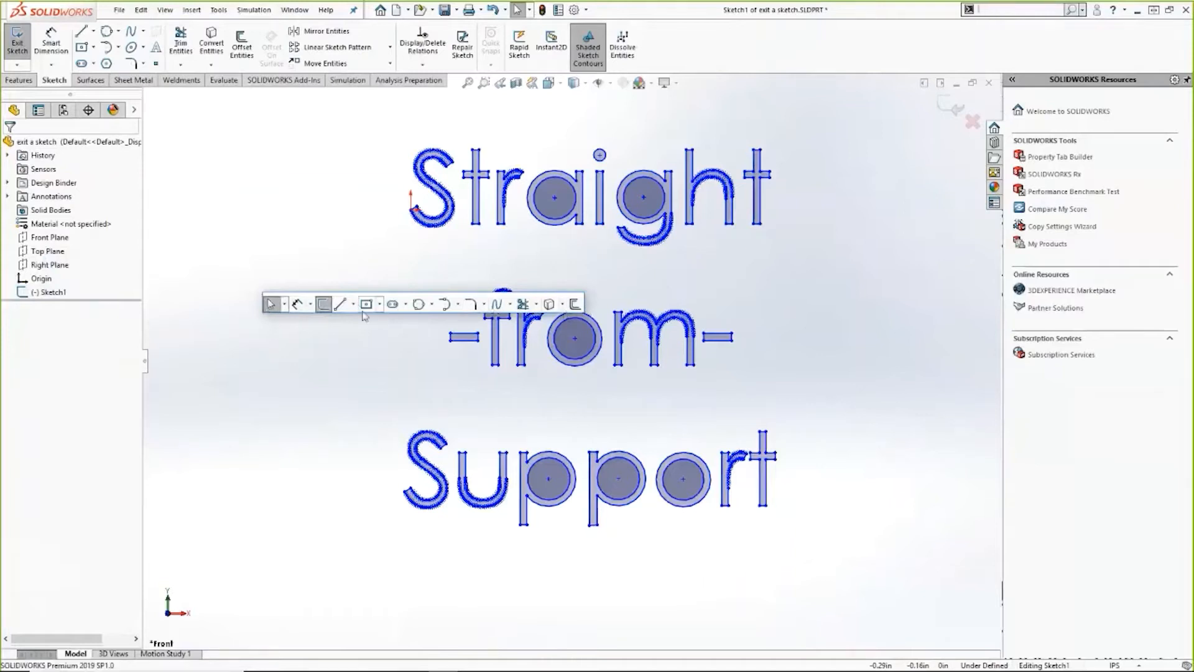
click(329, 309)
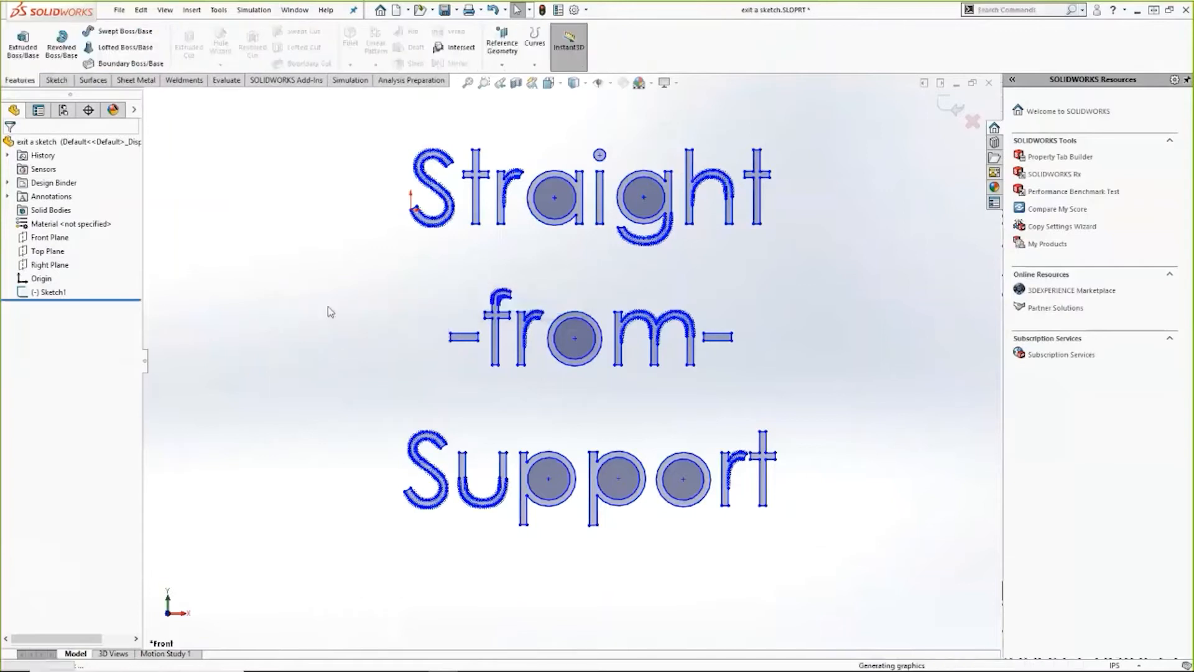
- Display the shortcut bar available outside a sketch, and reopen Sketch1 for editing
key(s)
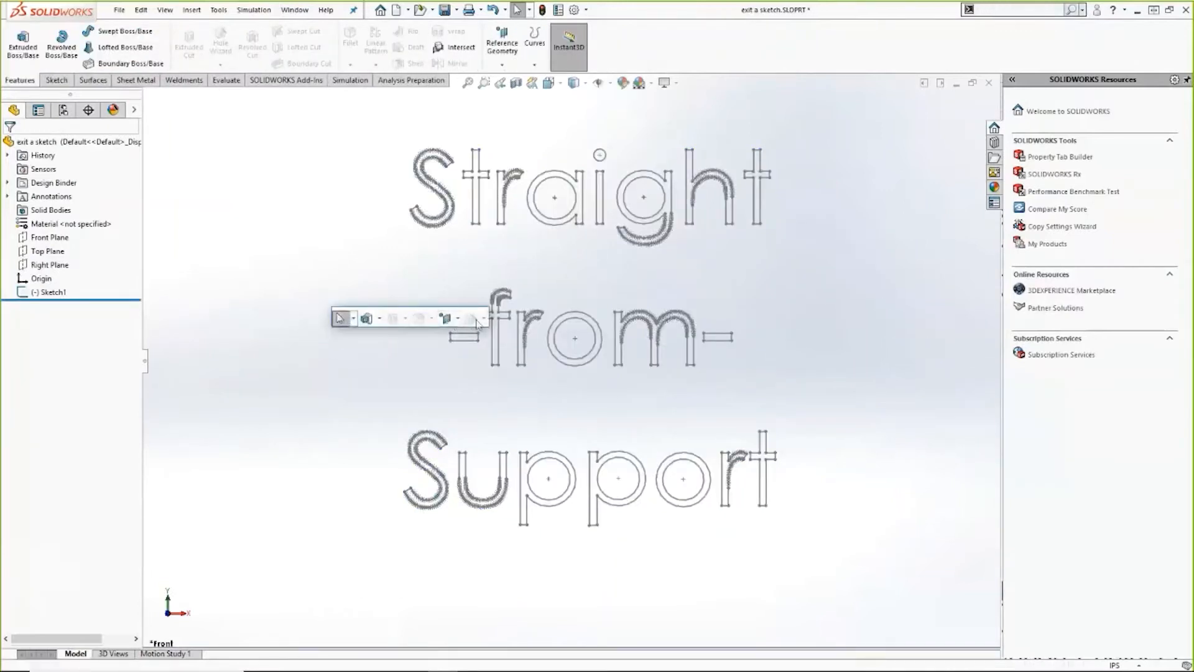
right_click(53, 292)
click(70, 258)
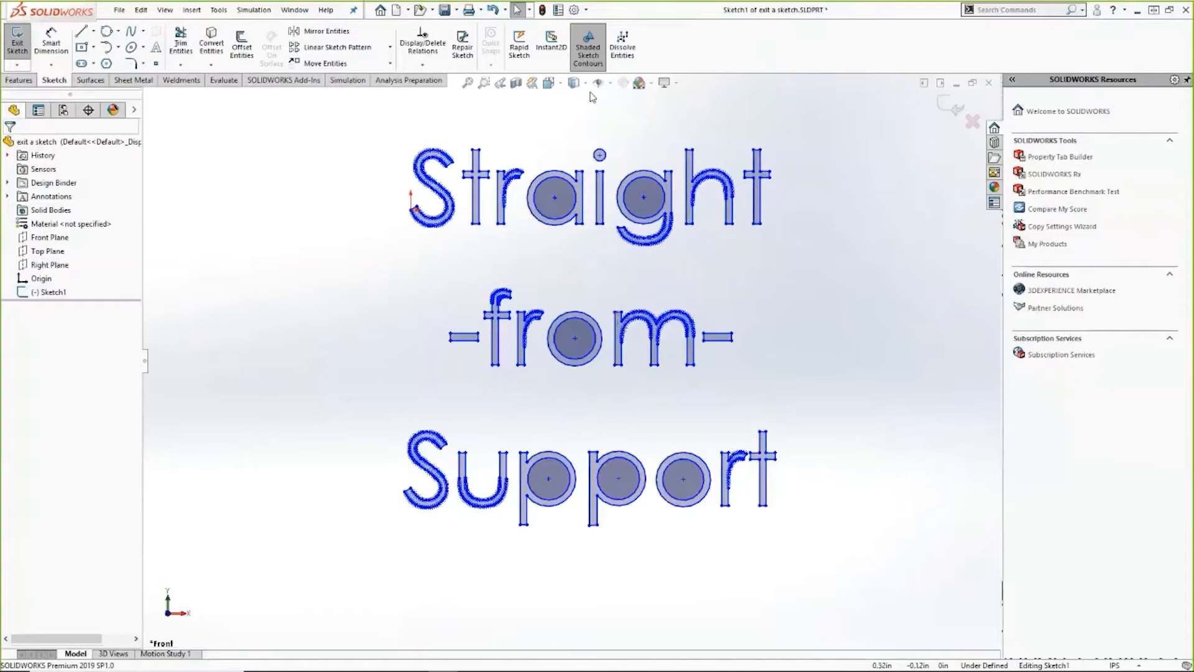
- Open the Customize settings and show the Shortcut Bars options
click(586, 10)
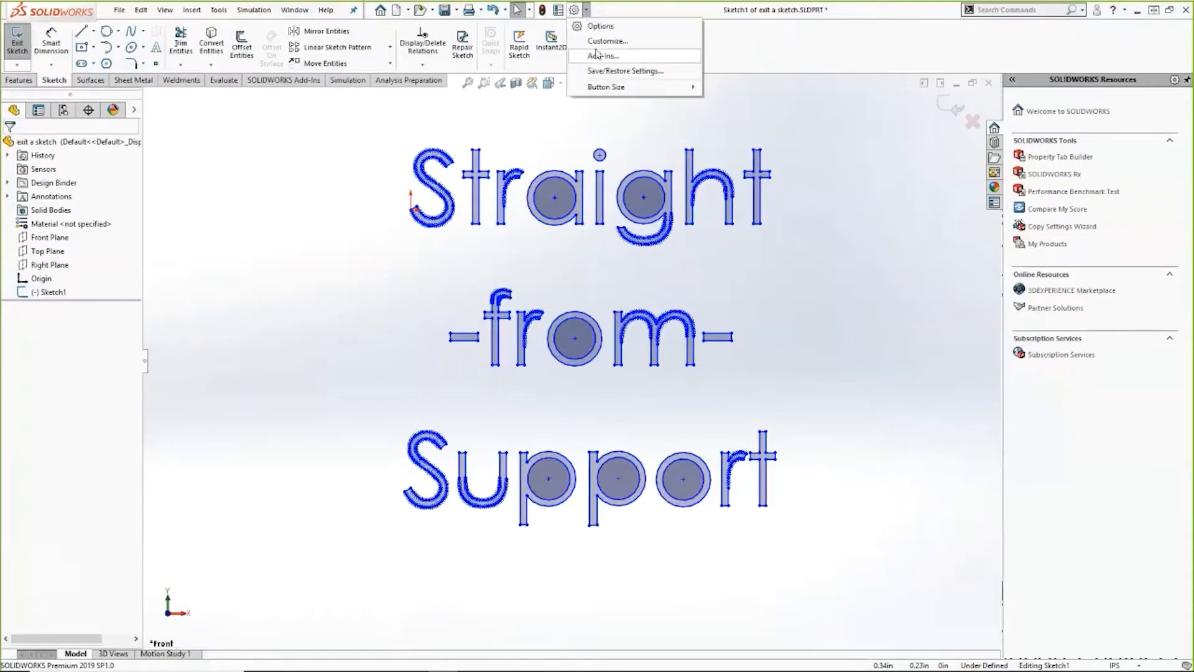
click(586, 11)
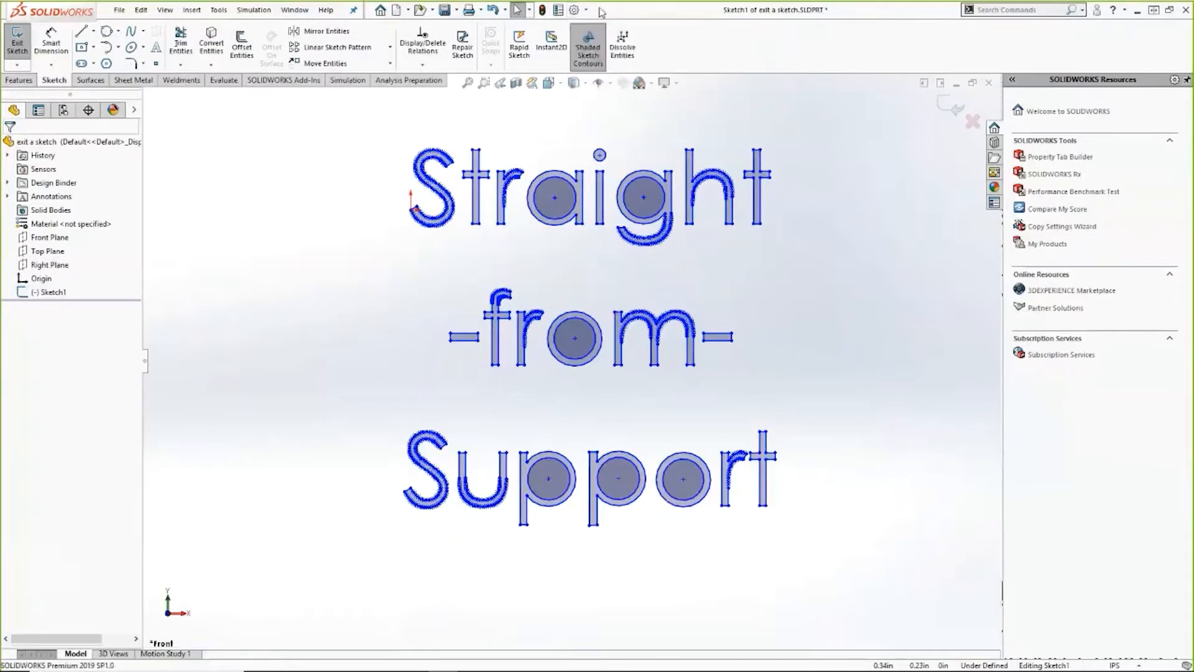
click(587, 11)
click(587, 10)
click(586, 10)
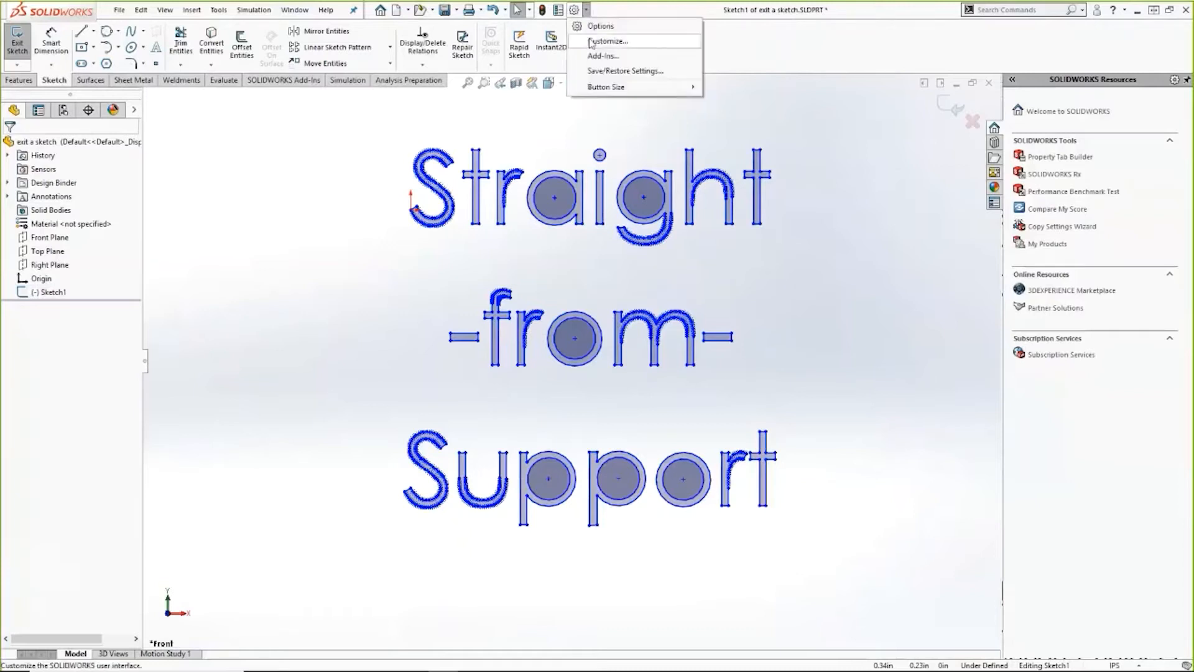
click(607, 40)
click(589, 55)
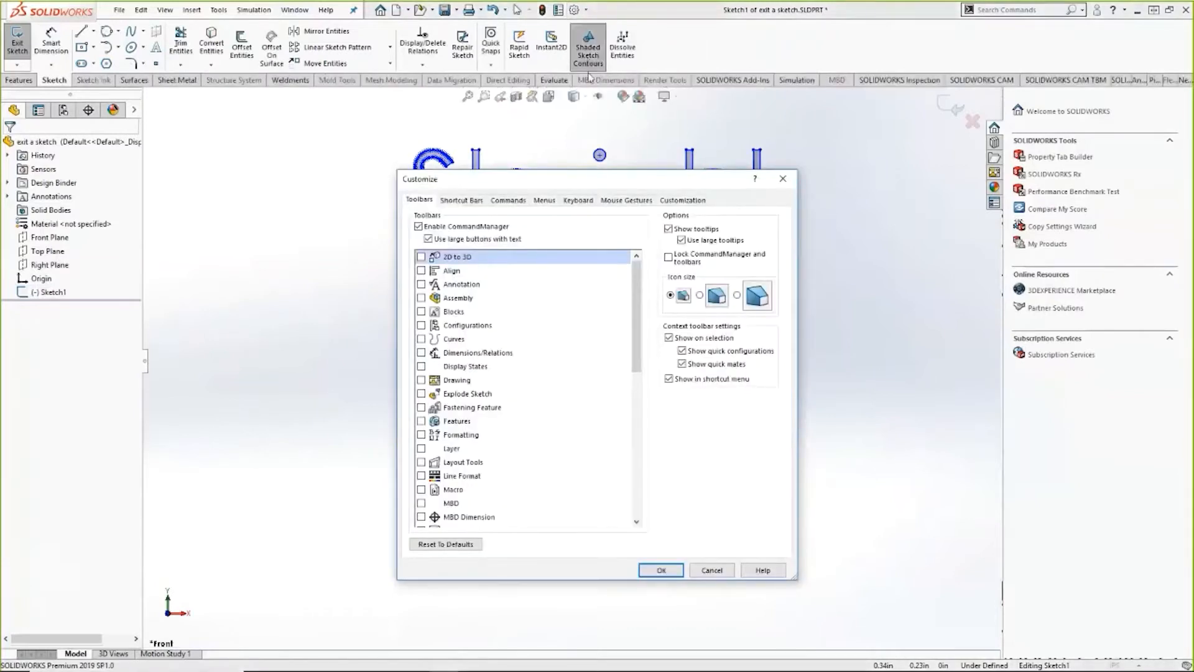
click(462, 200)
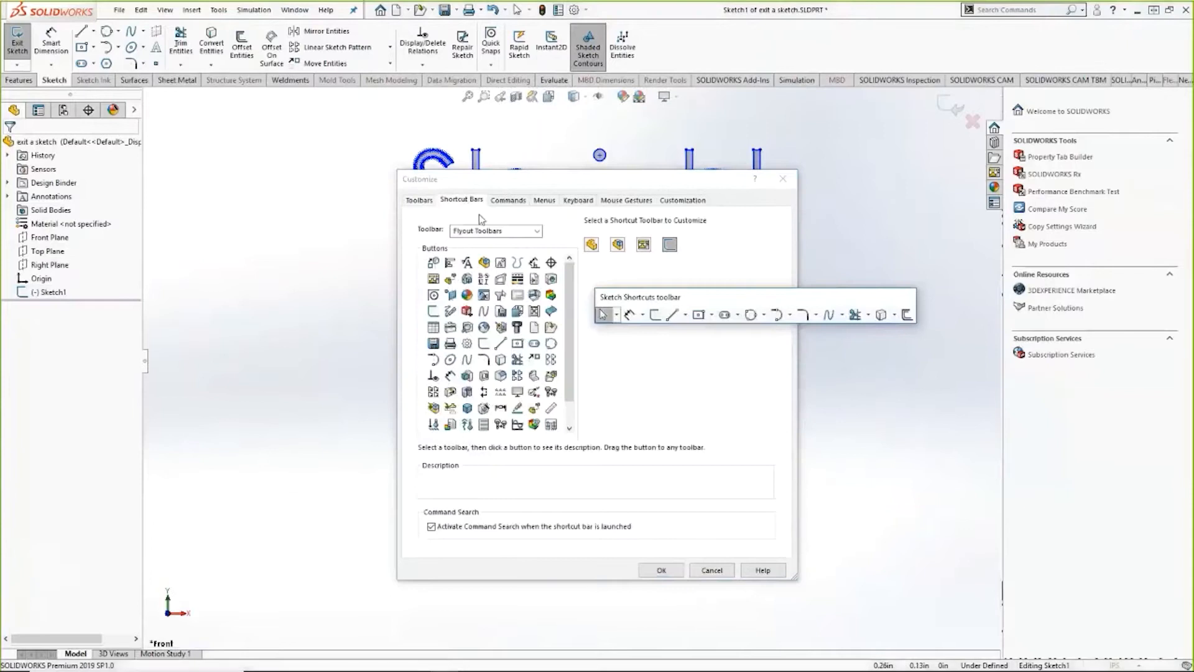
- Review the available toolbar categories and reshape the Sketch Shortcuts toolbar into three rows of commands
mouse_move(631, 298)
mouse_down()
mouse_move(665, 279)
mouse_move(639, 295)
mouse_up()
click(539, 232)
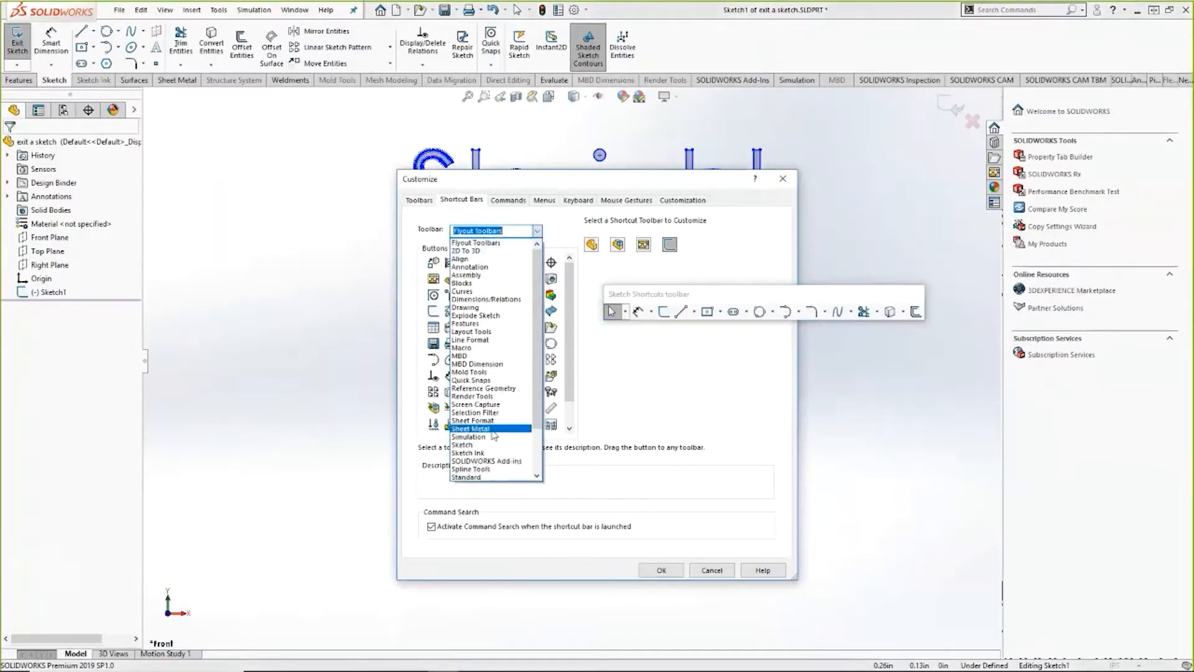
click(653, 392)
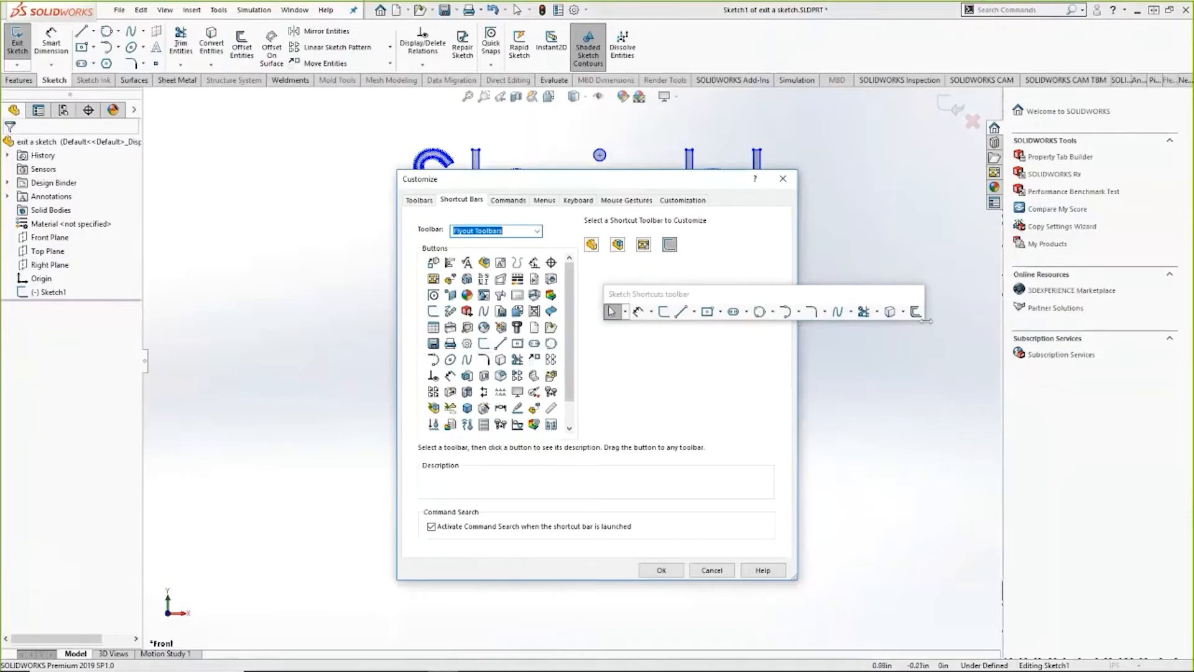
drag(925, 323, 727, 317)
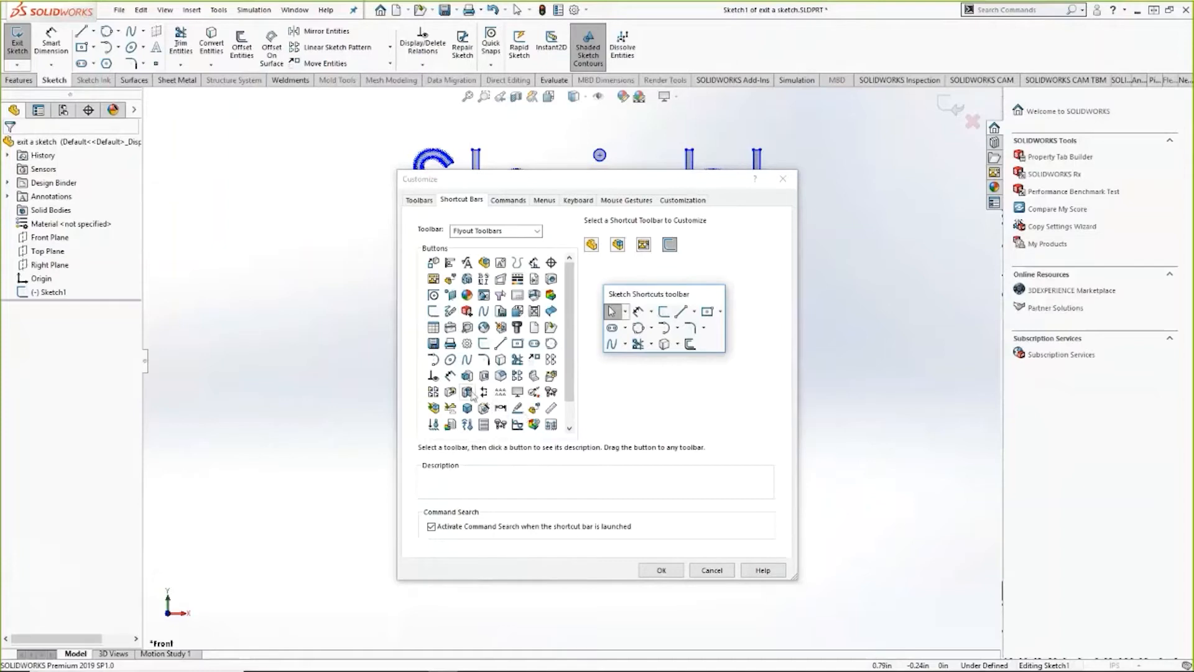
- Add the extruded boss command to the end of the Sketch Shortcuts toolbar, accept the customization, and check the shortcut bar
mouse_move(451, 380)
mouse_down()
mouse_move(647, 342)
mouse_move(709, 354)
mouse_up()
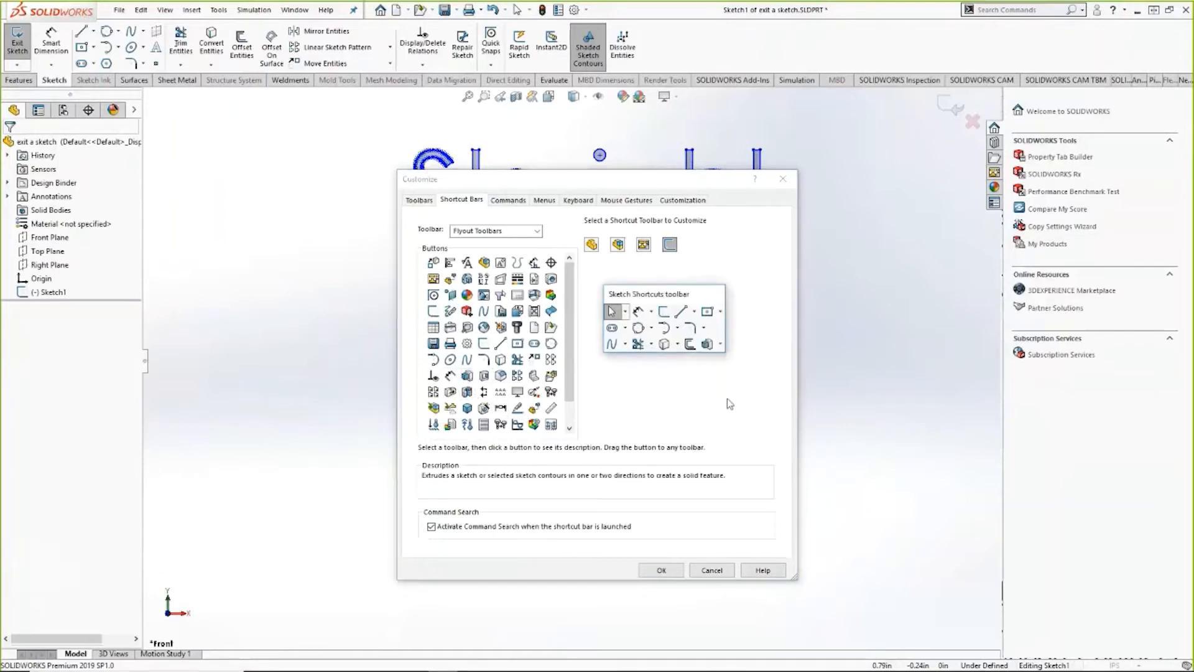
click(672, 572)
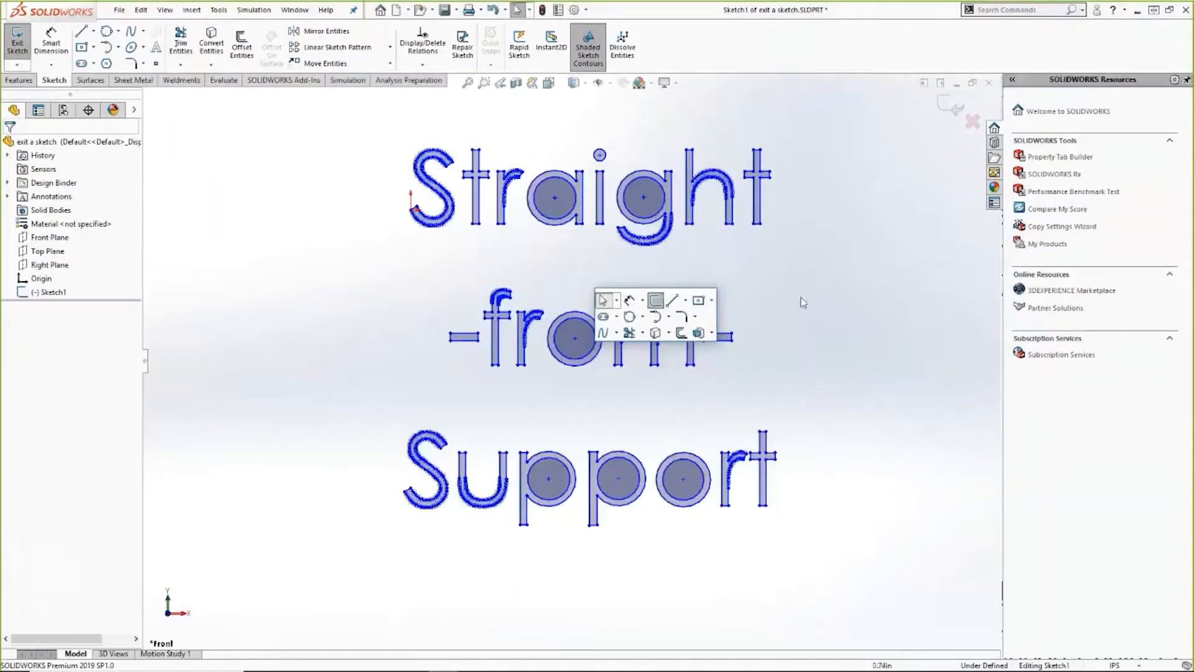
key(s)
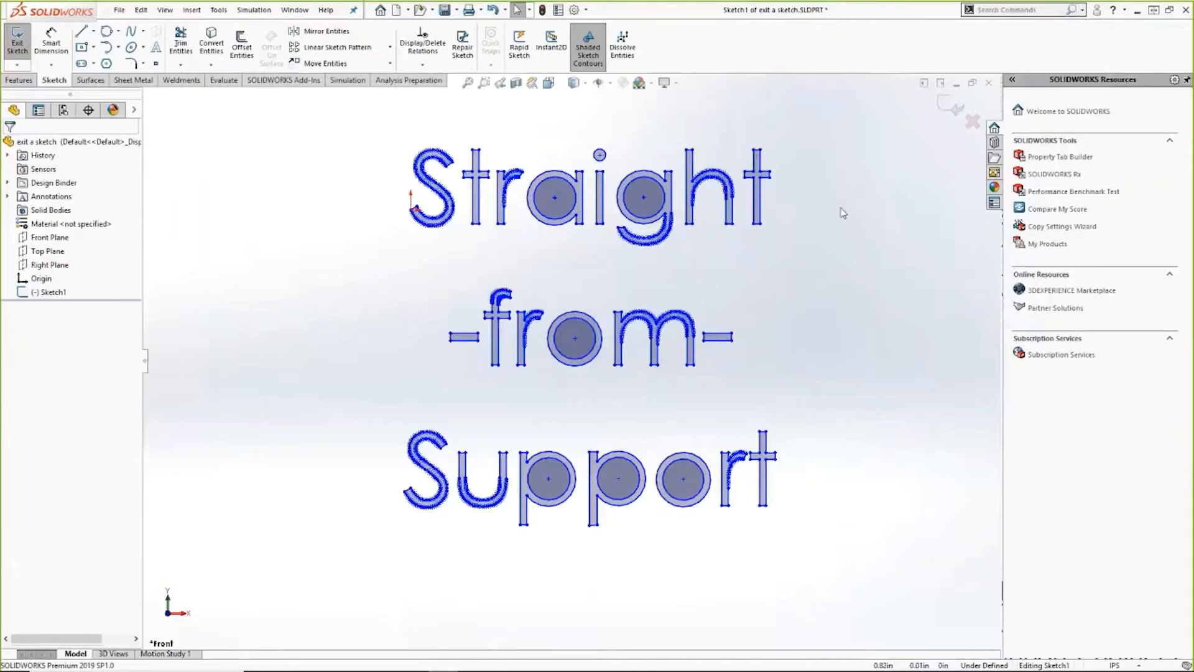
- Exit Sketch1 with the exit command offered in the graphics area's context options
right_click(727, 276)
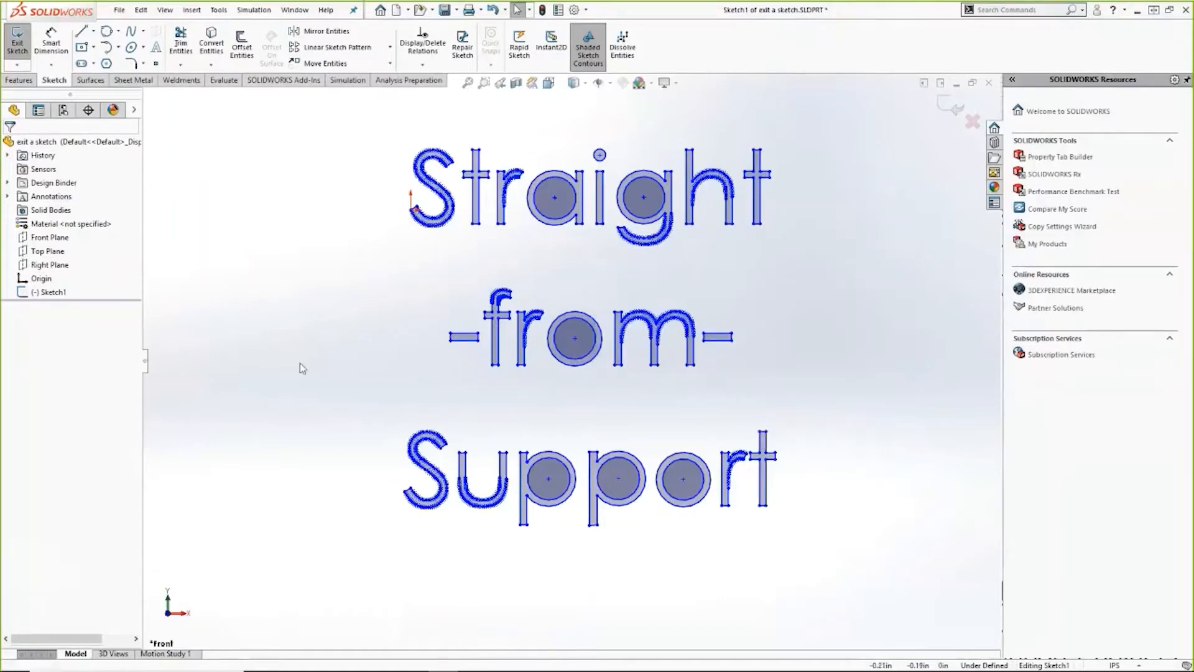
right_click(309, 304)
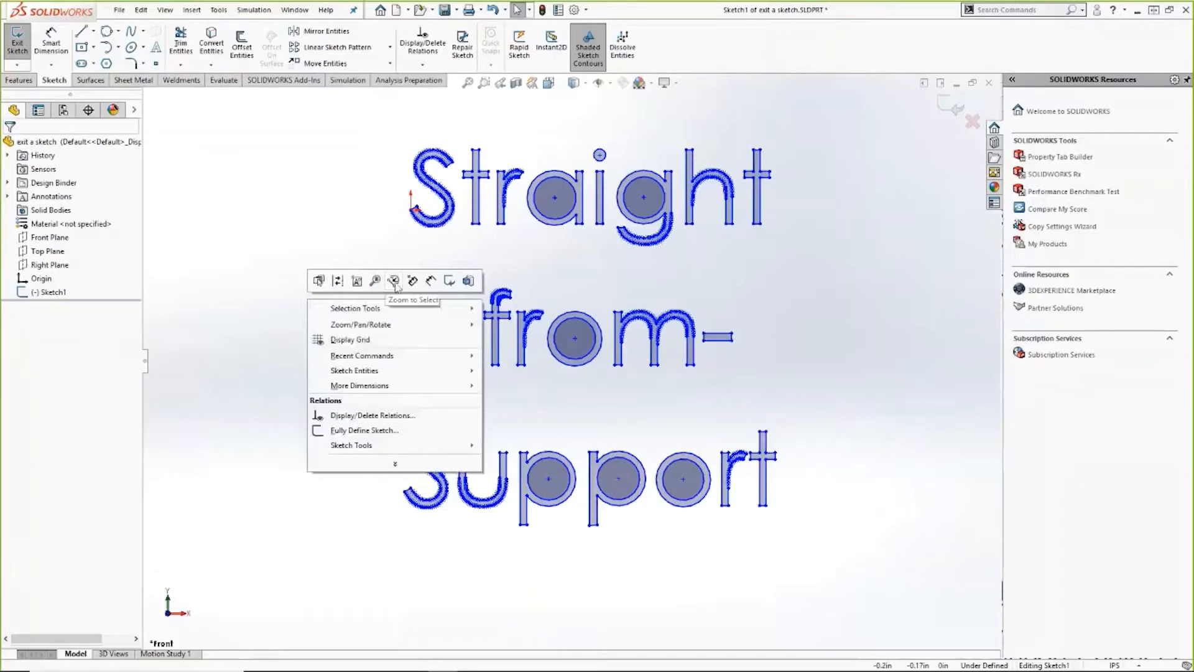
click(449, 282)
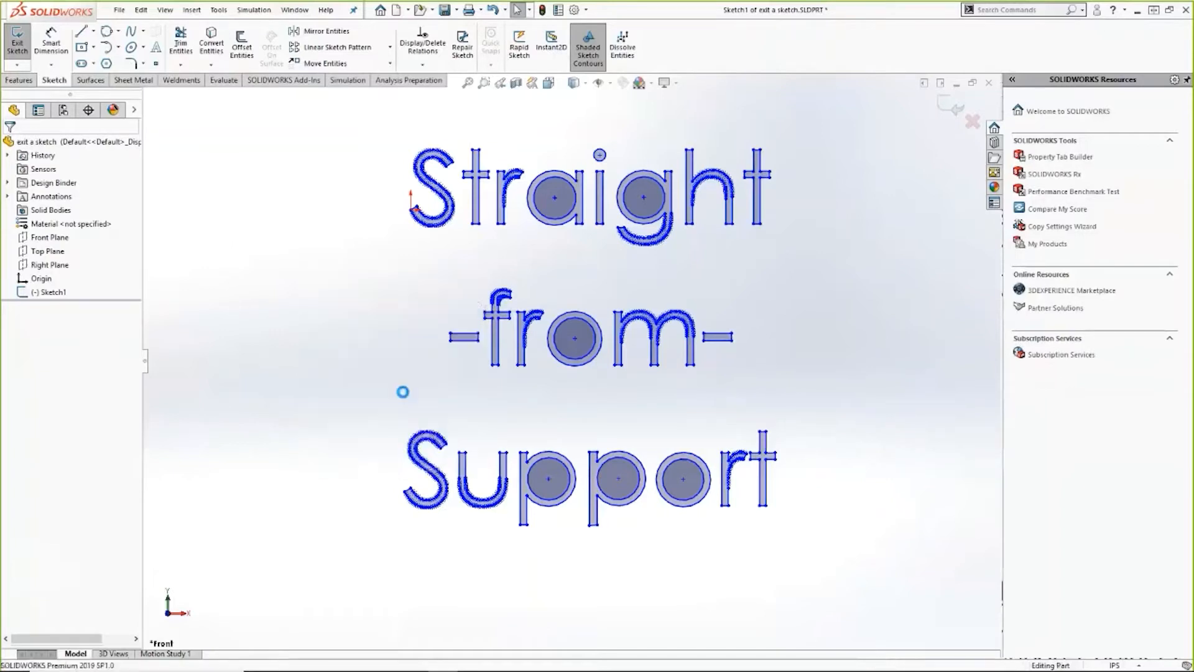
- Check the context options available outside a sketch, and reopen Sketch1 for editing
right_click(276, 296)
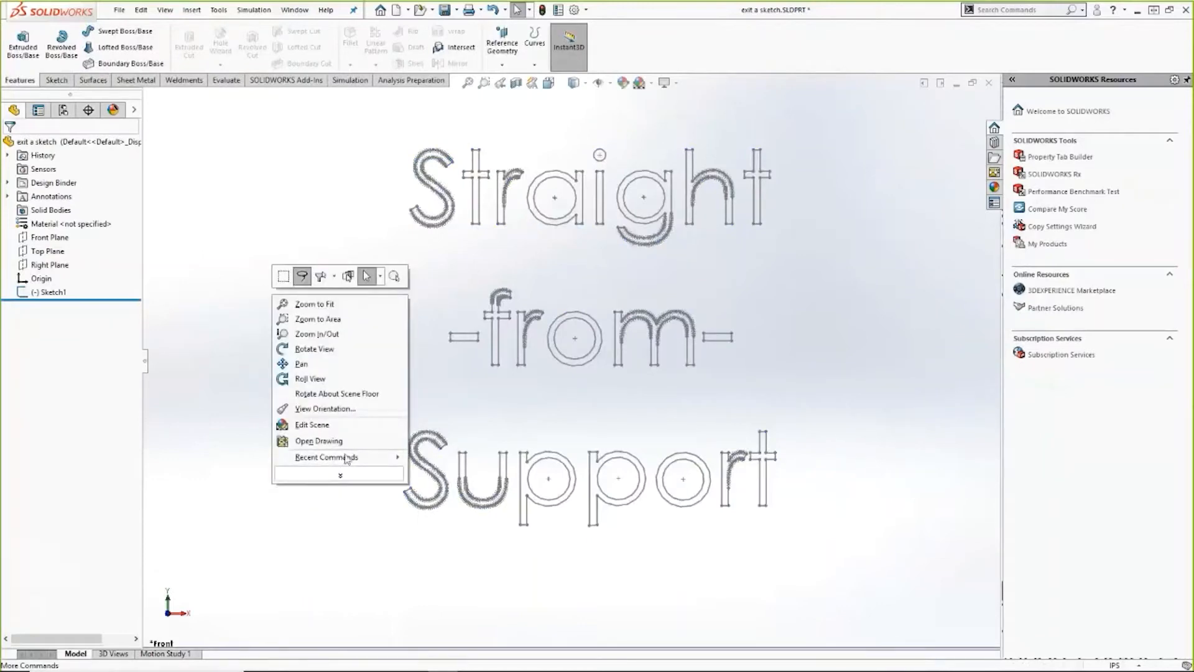
right_click(58, 291)
click(50, 257)
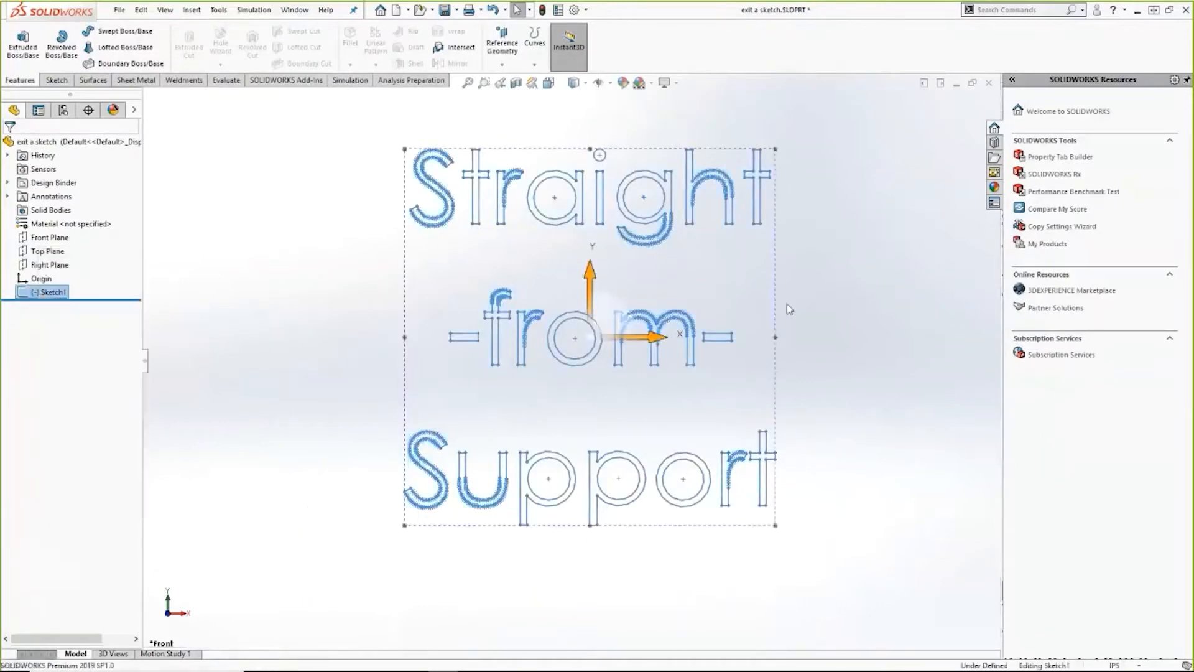
- Review which entries of the sketch context options can be shown or hidden, close the list, and display the context options again
right_click(269, 297)
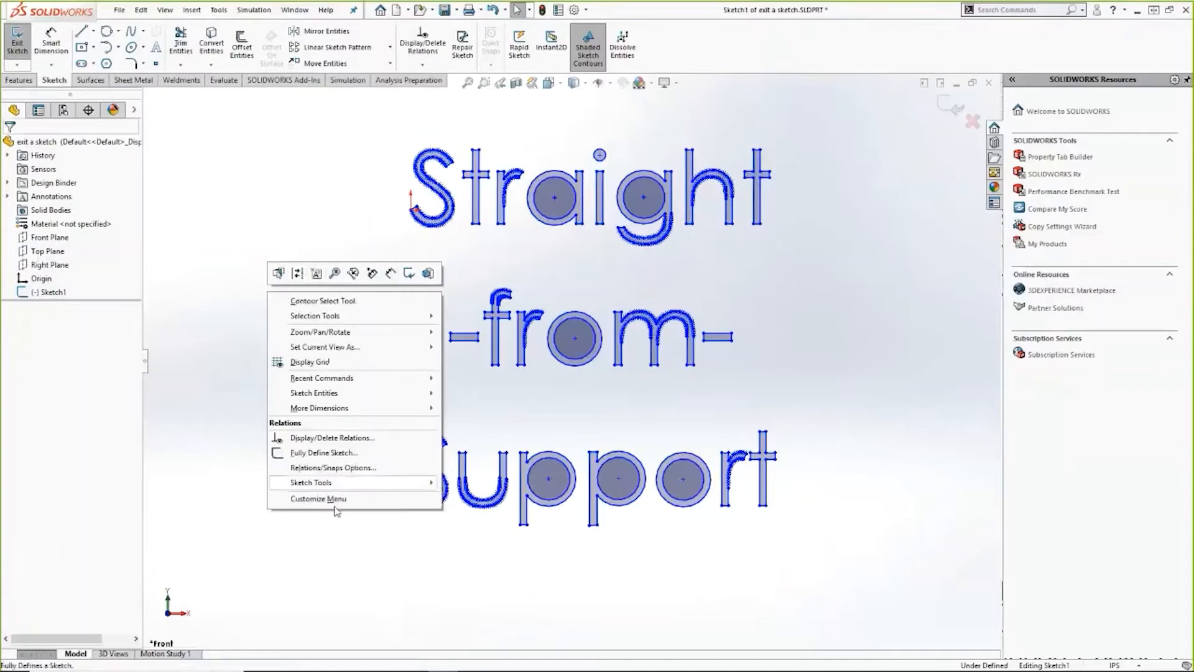
click(339, 498)
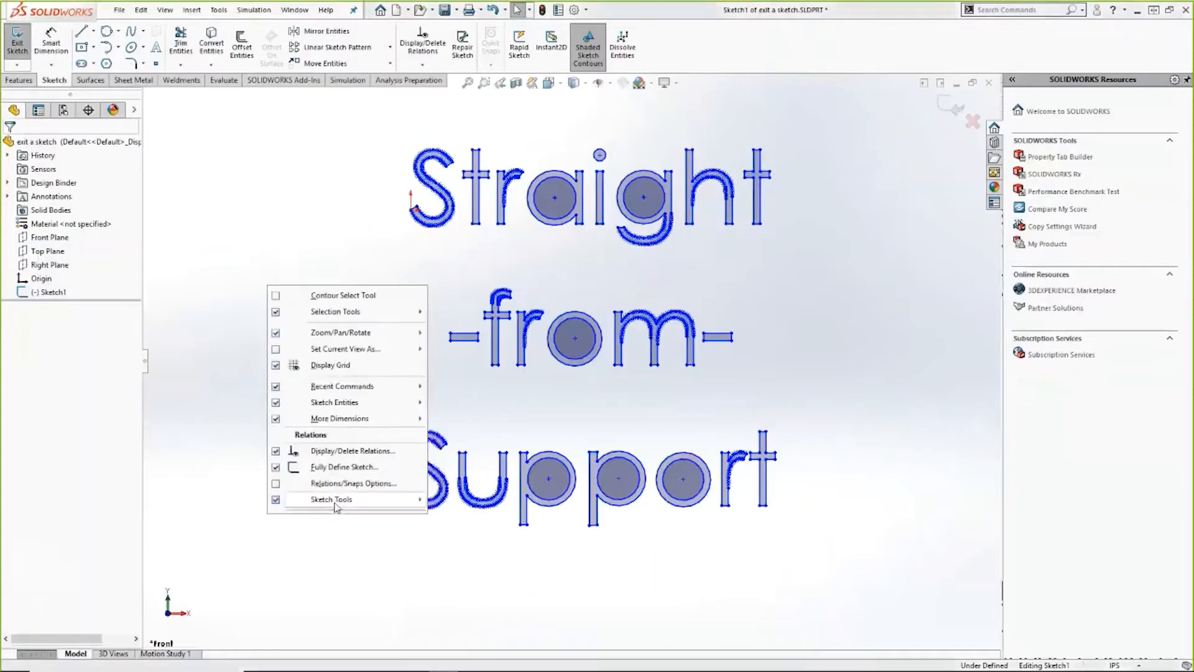
click(276, 450)
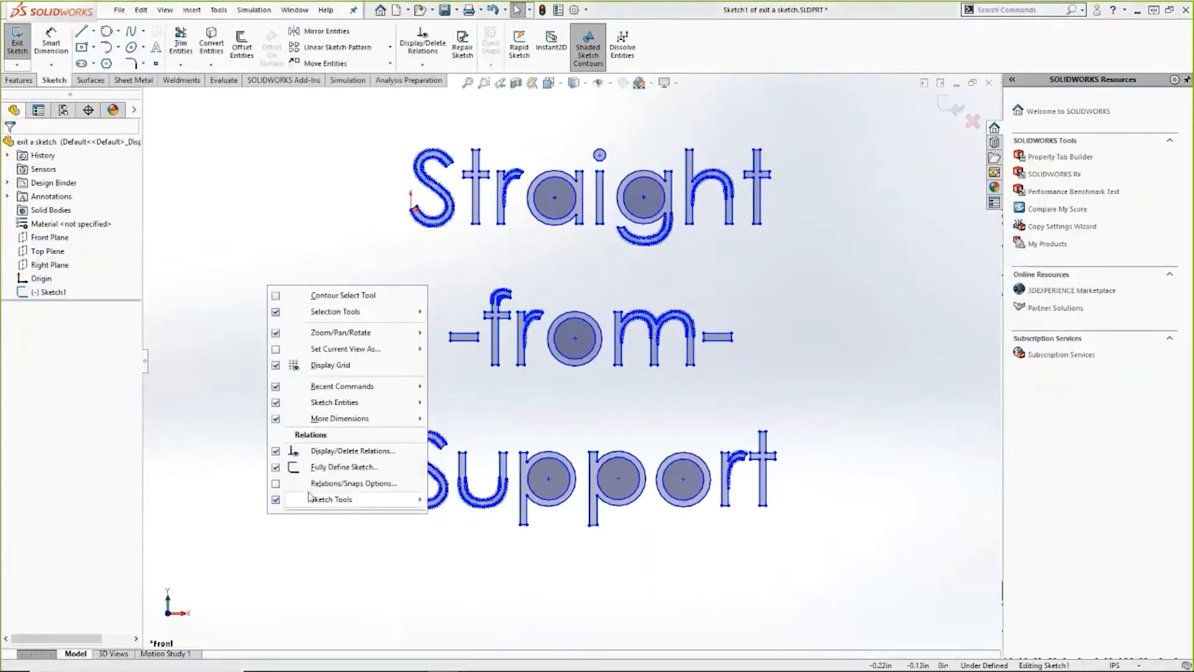
click(341, 195)
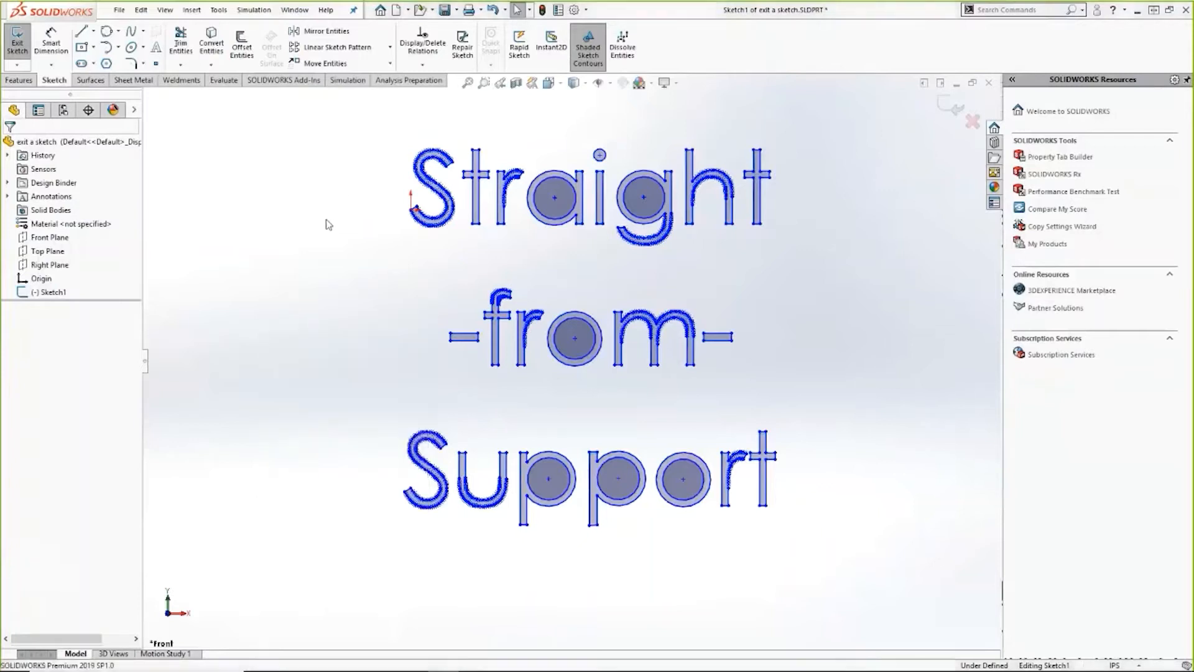
right_click(305, 288)
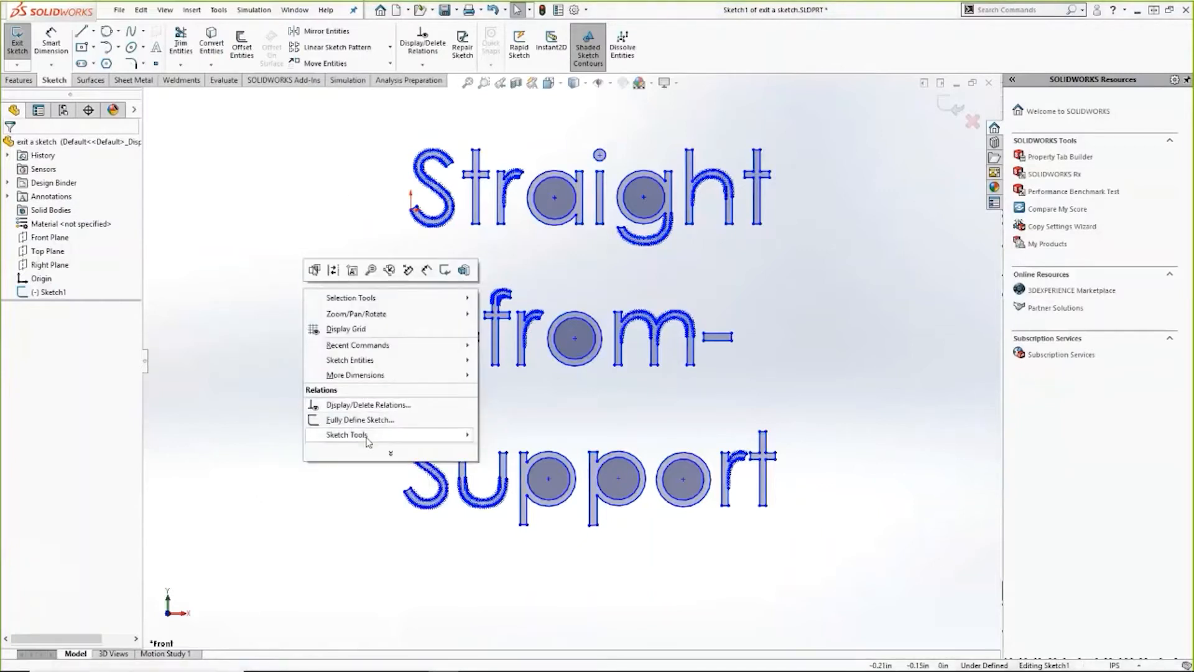
- Review the sketch entity tools offered in the open sketch's context options, and close the options
mouse_move(368, 442)
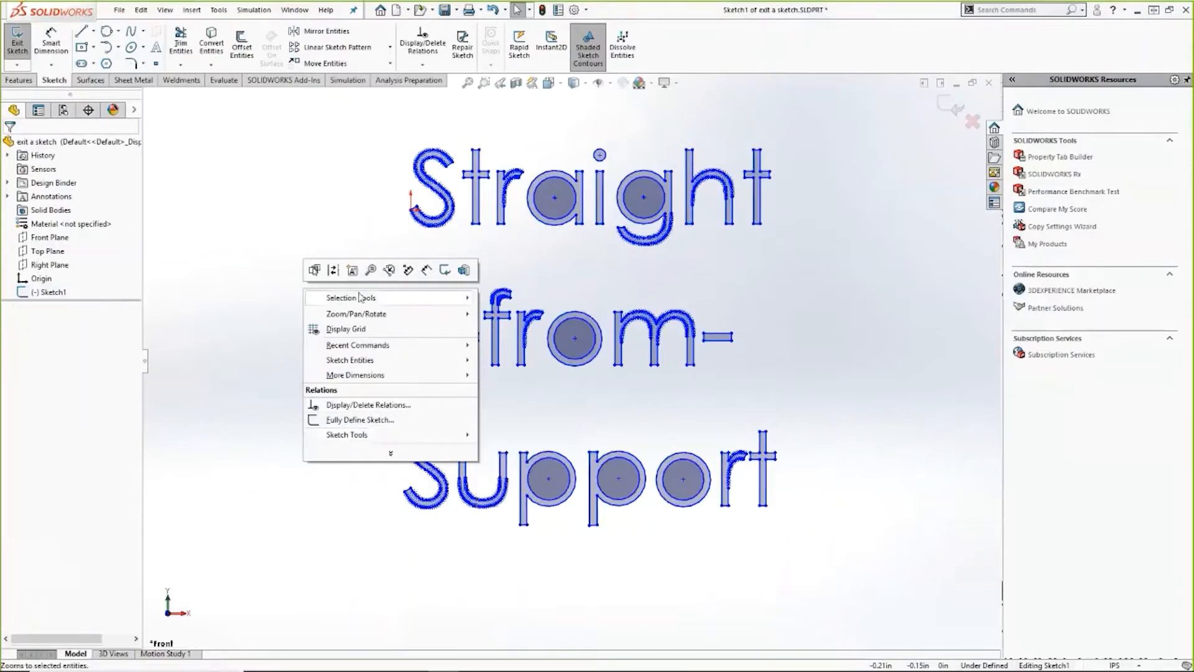
mouse_move(355, 360)
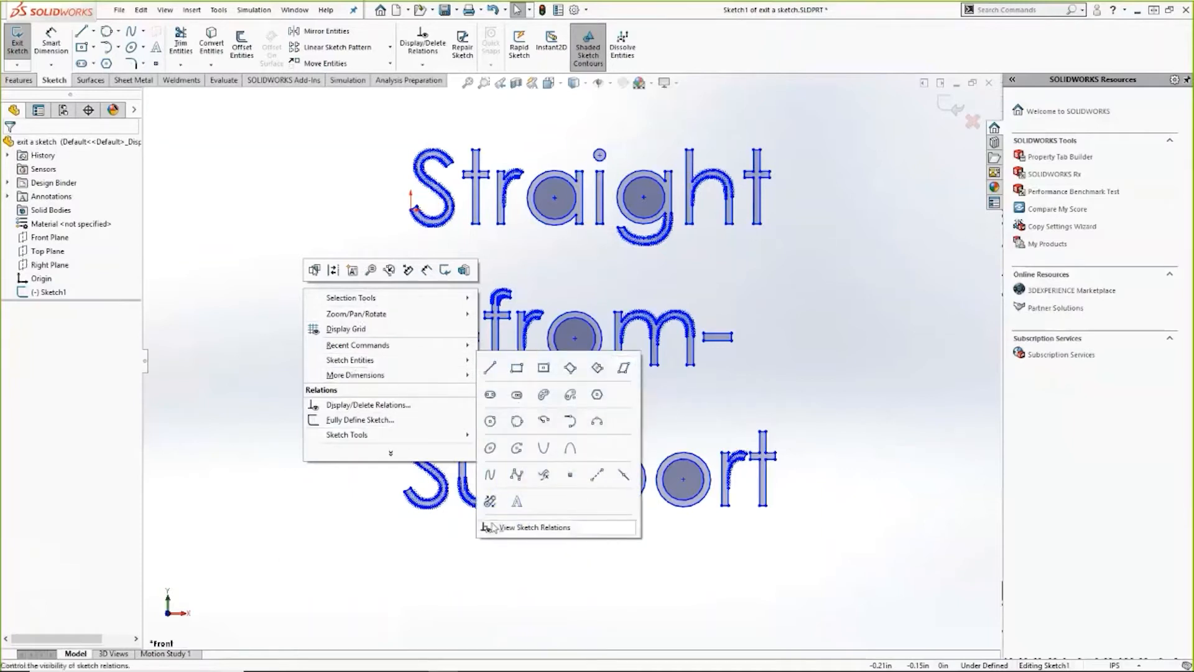
click(223, 190)
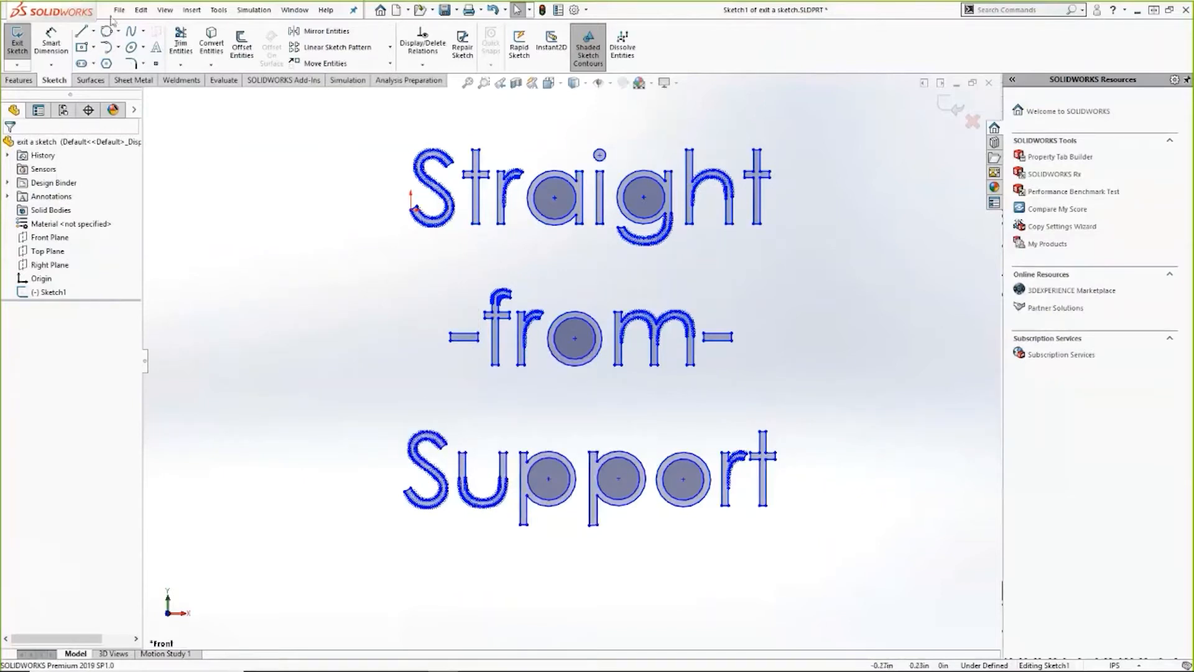
- Try starting the Circle command from the sketch entities in the context options, and cancel it
right_click(235, 314)
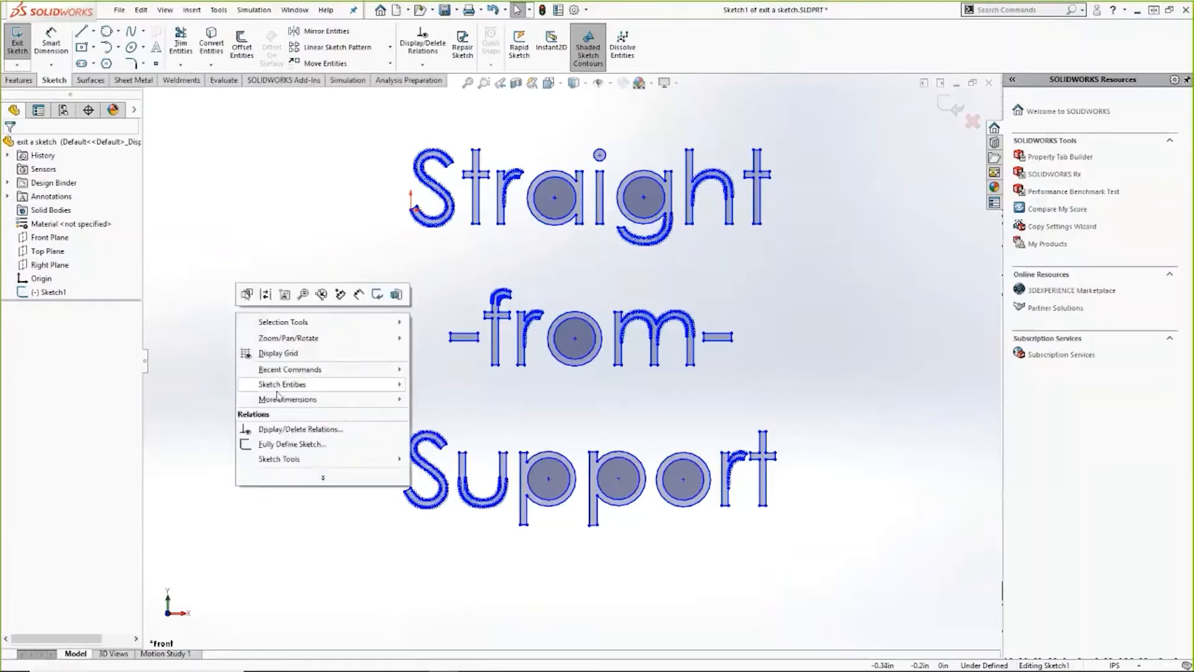
mouse_move(279, 392)
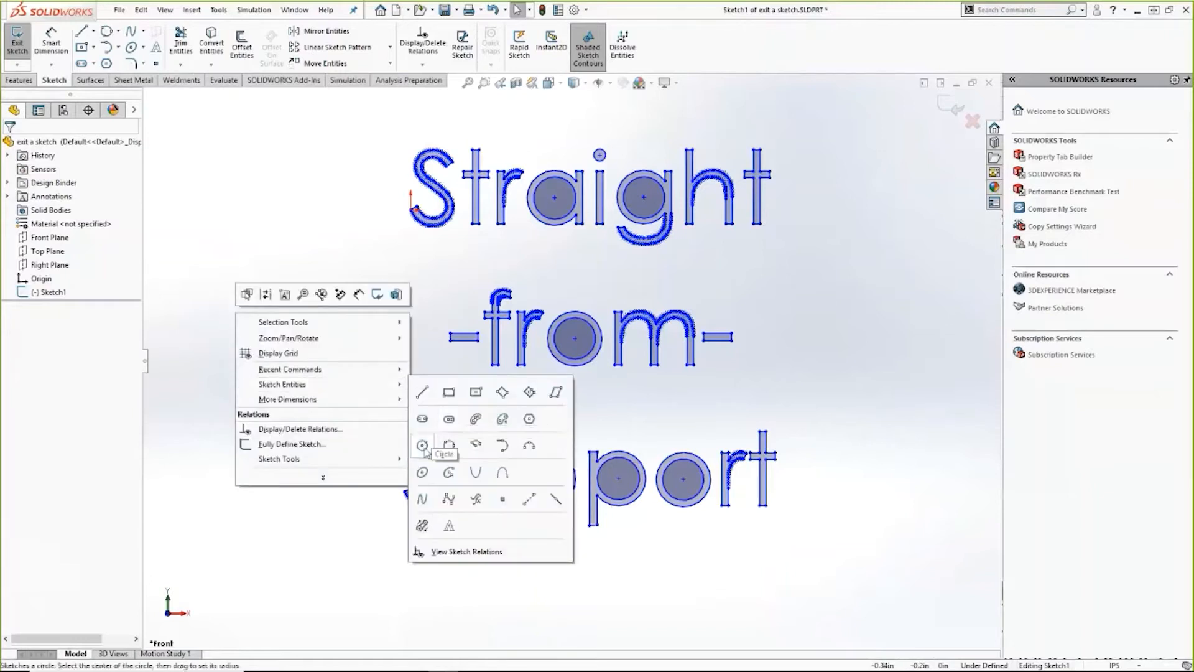
click(423, 445)
click(305, 265)
key(Escape)
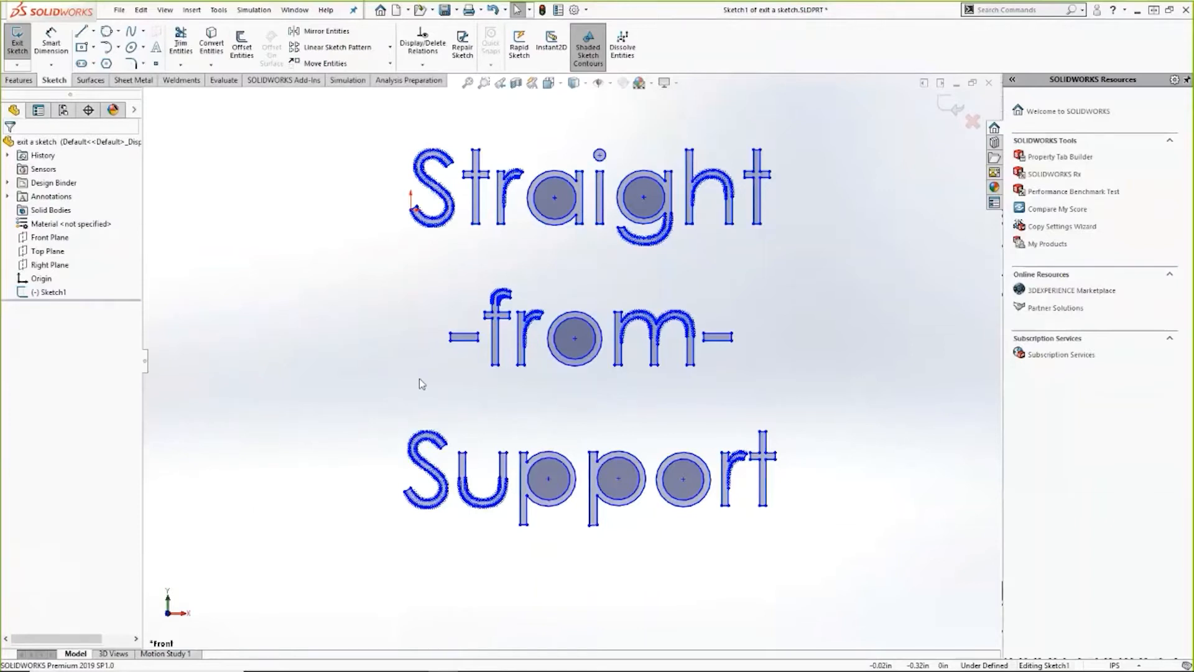
right_click(261, 314)
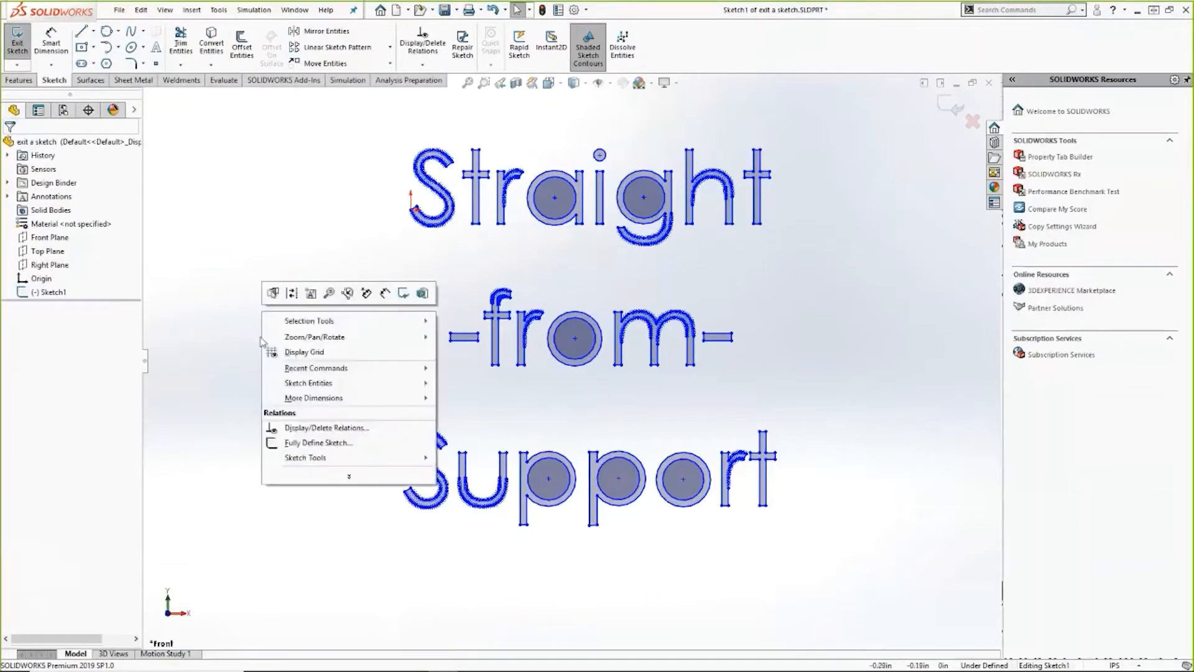
click(247, 189)
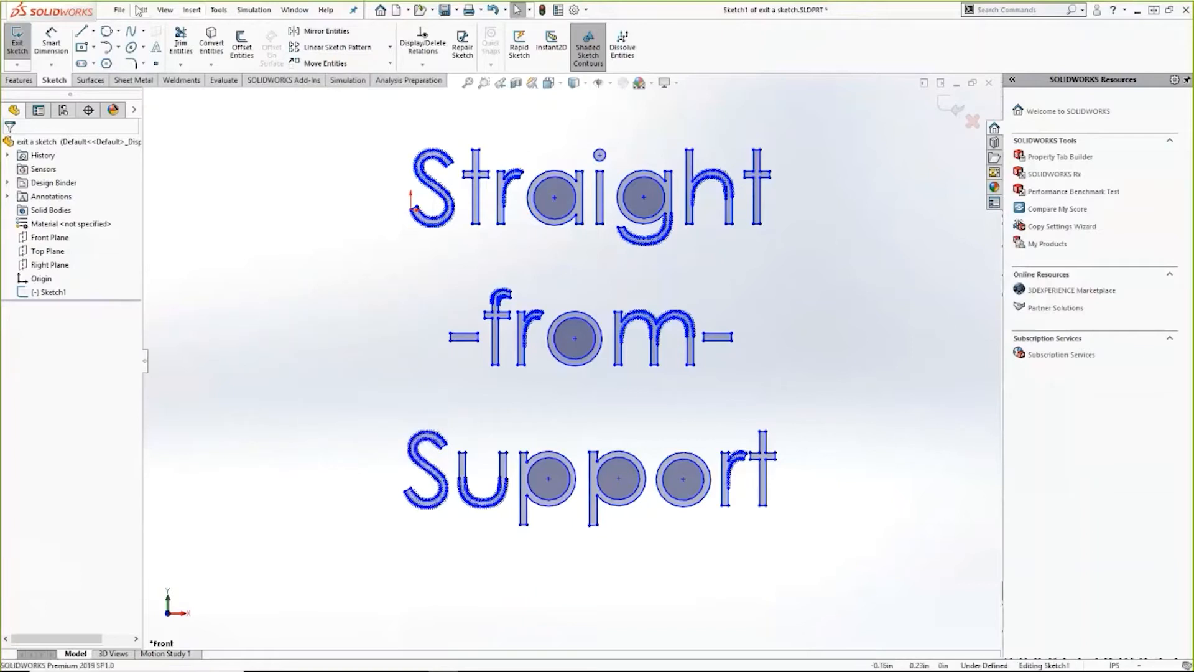
right_click(307, 369)
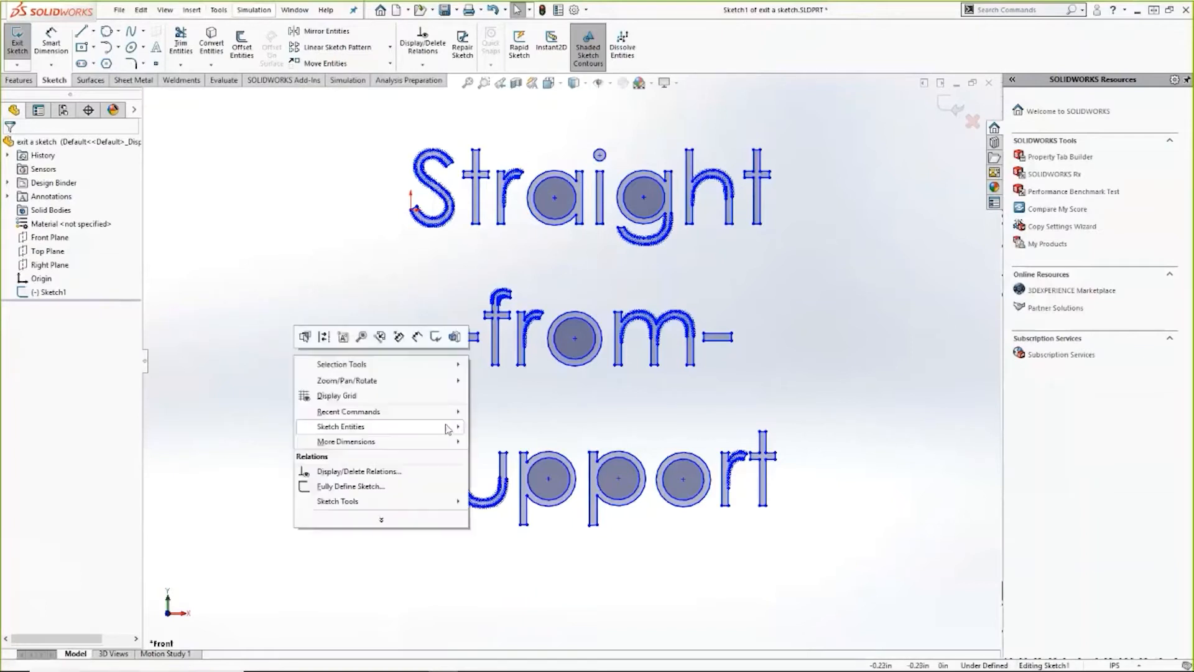
click(270, 215)
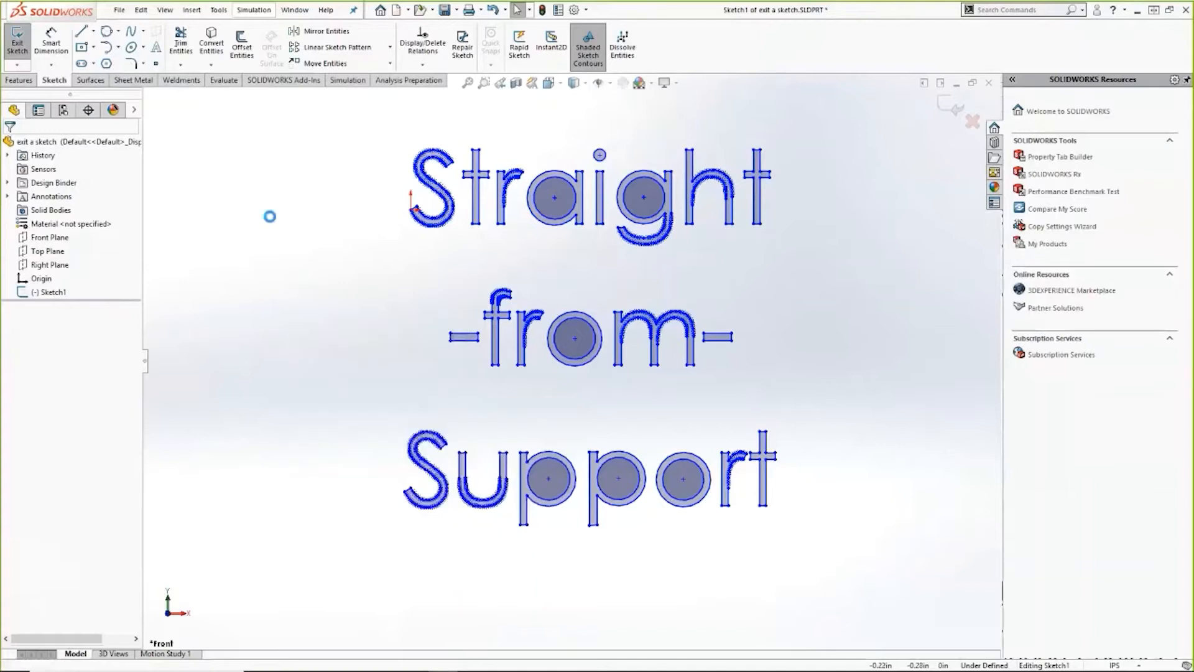
- Compare where Exit Sketch and Exit Sketch without Saving Changes appear among the insert and edit commands, and look through the other insert commands
click(192, 10)
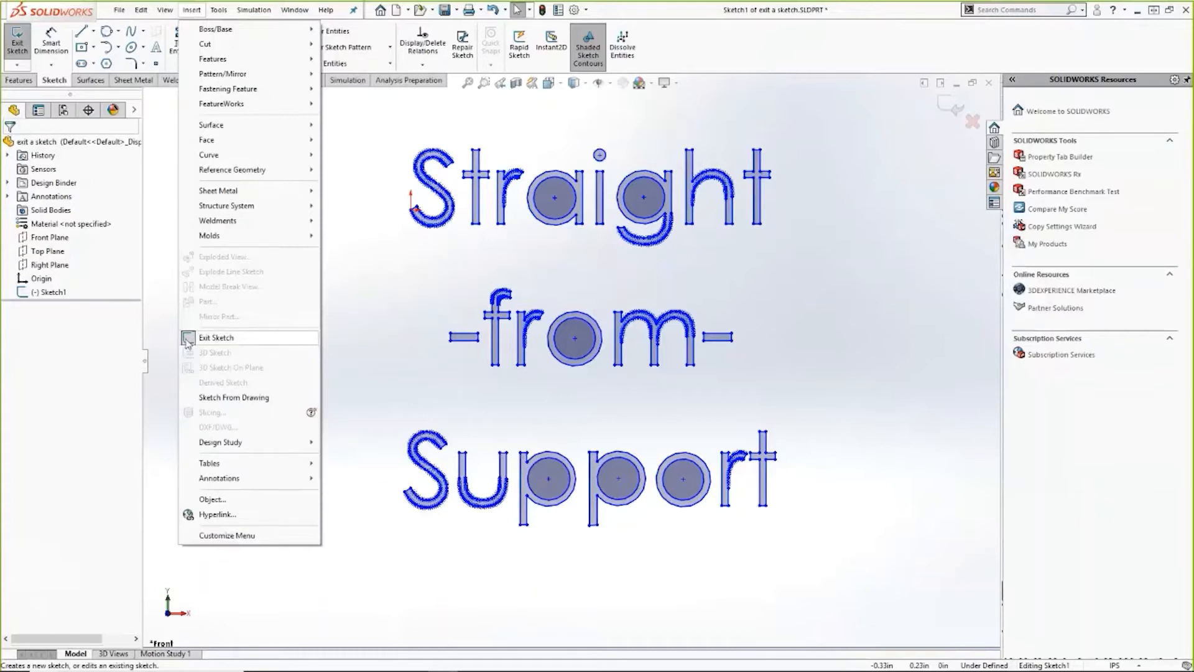
click(138, 12)
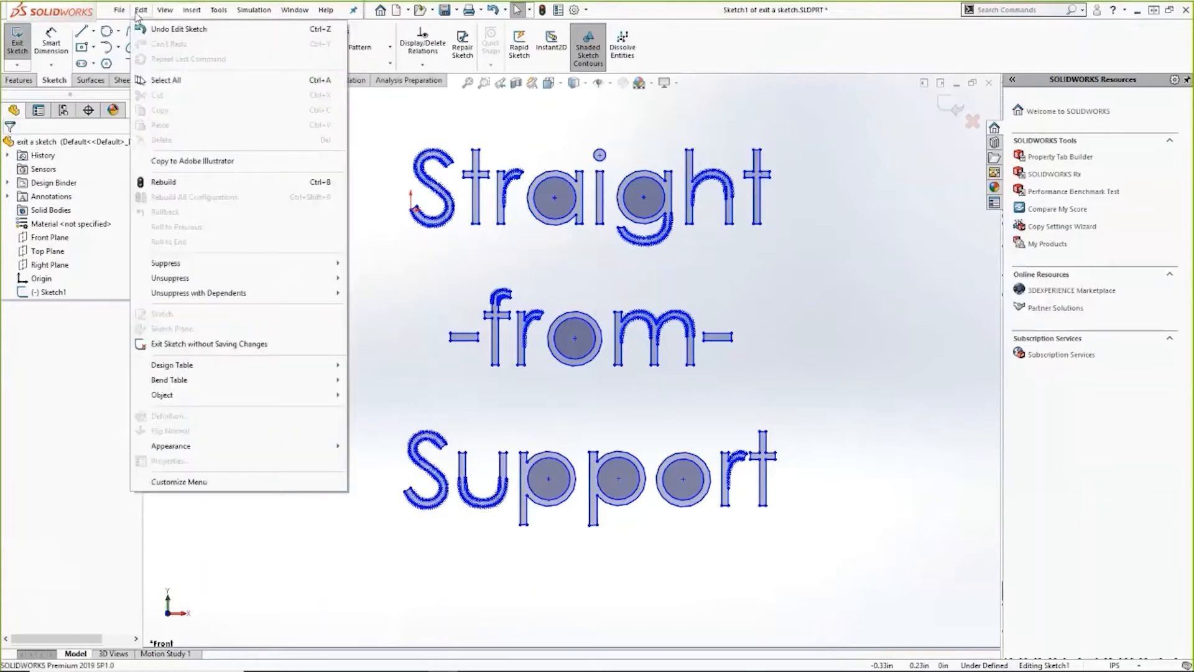
click(189, 10)
mouse_move(216, 10)
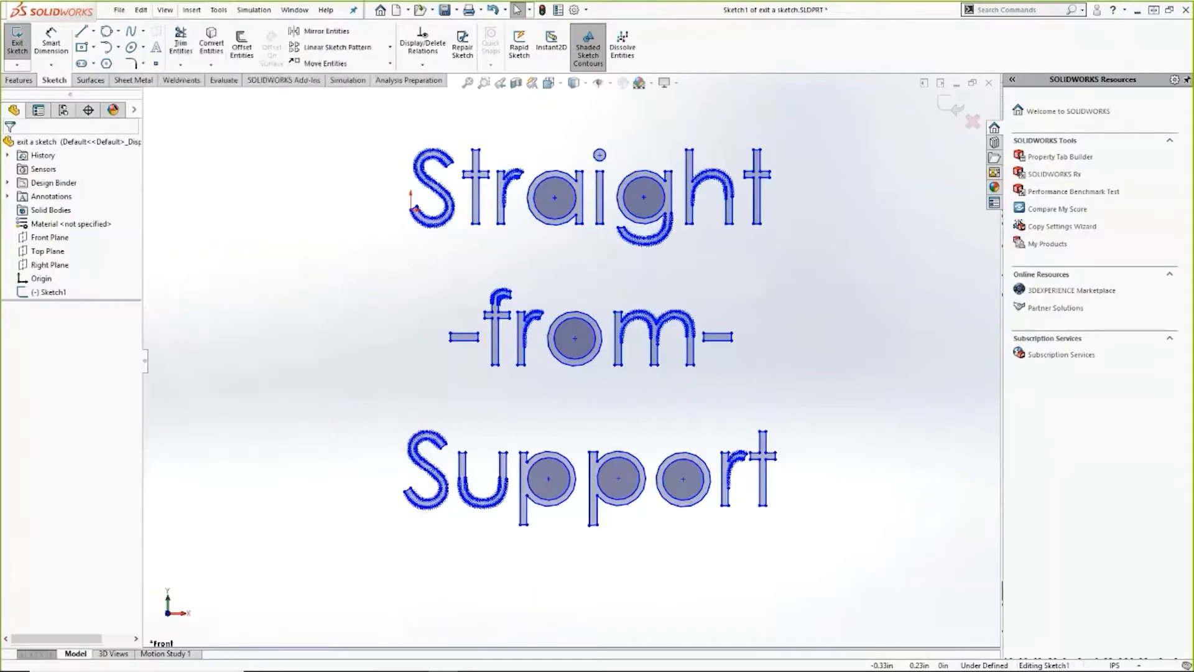
click(148, 10)
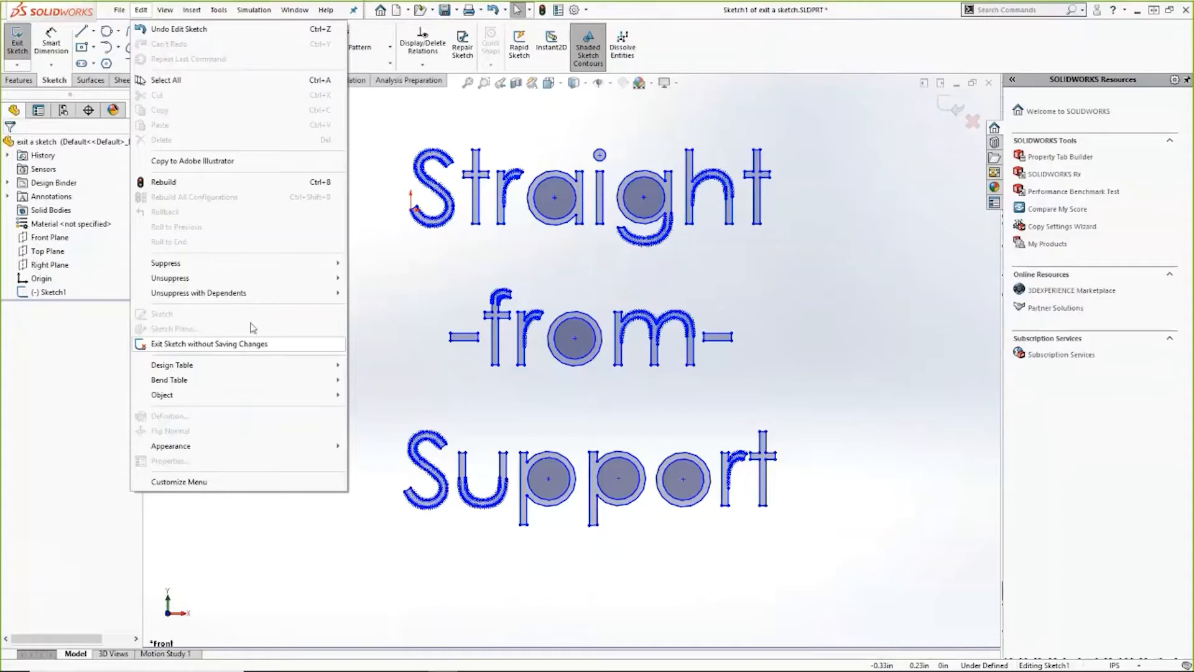
mouse_move(191, 10)
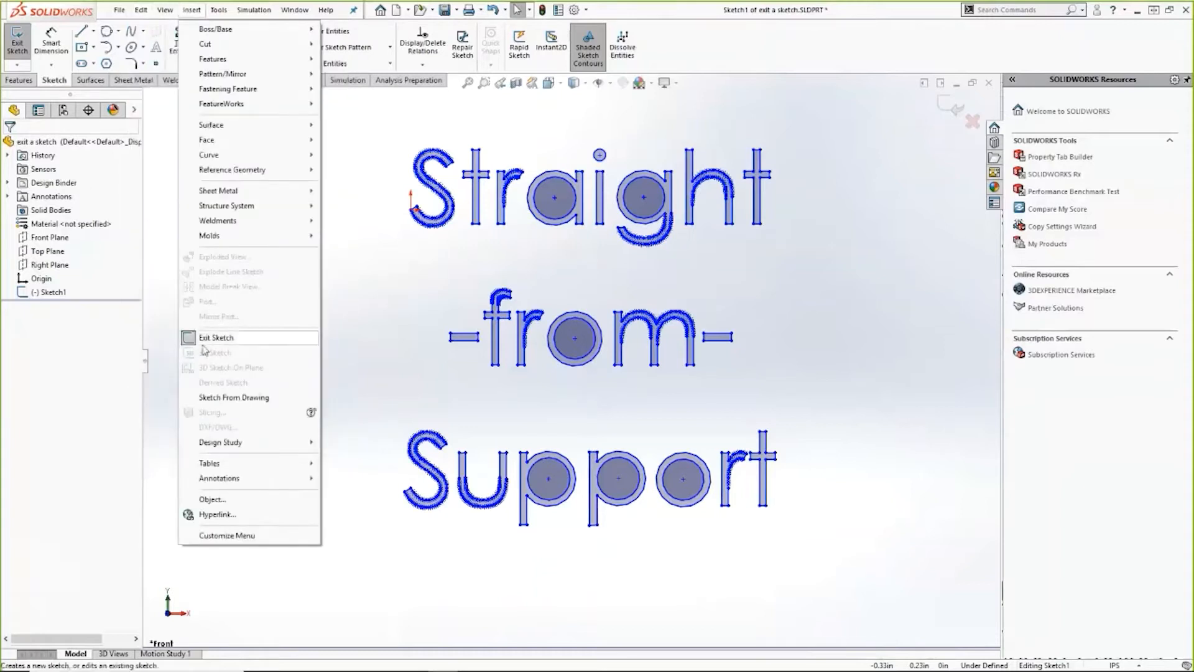
mouse_move(138, 13)
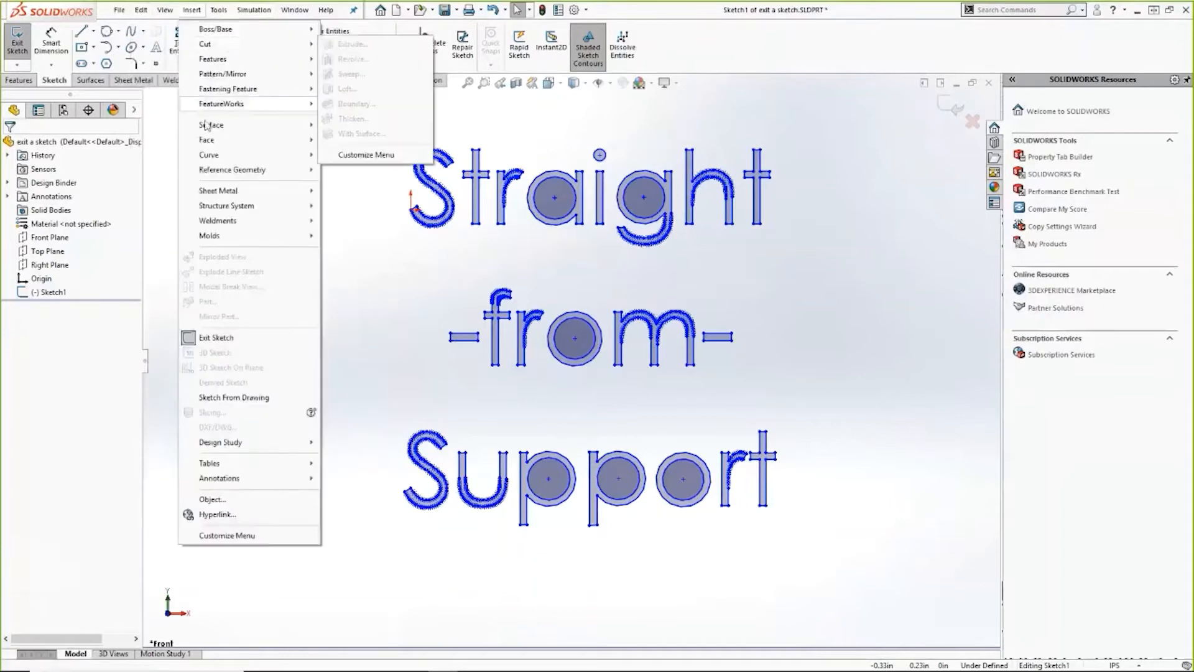
mouse_move(208, 221)
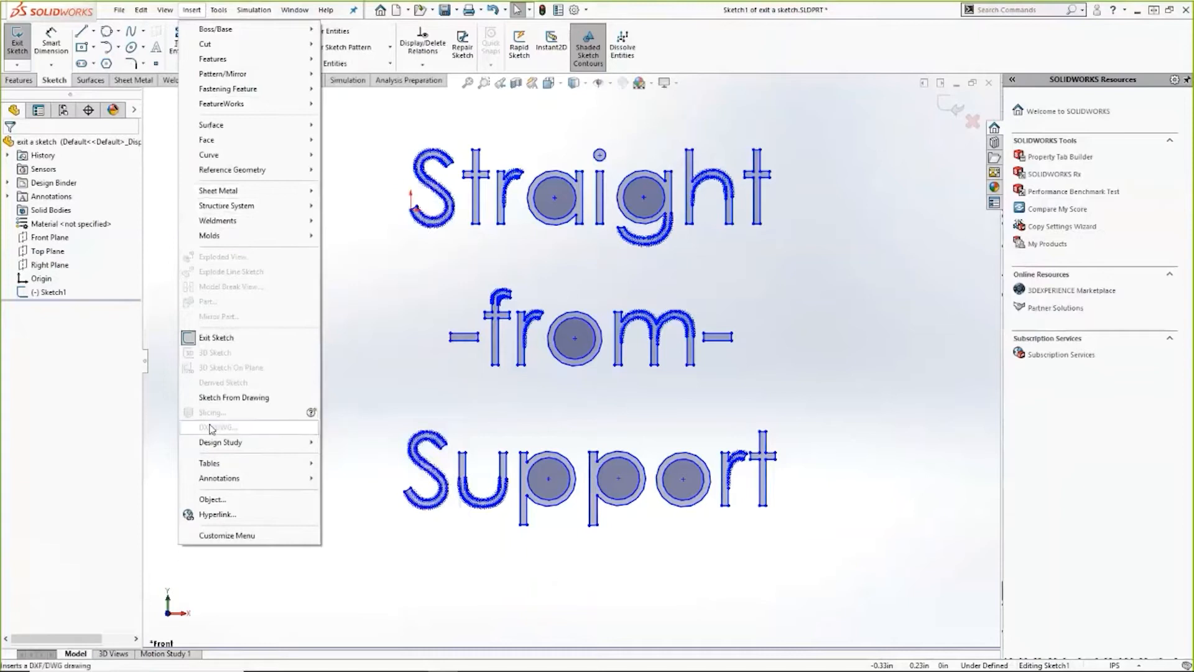
click(141, 10)
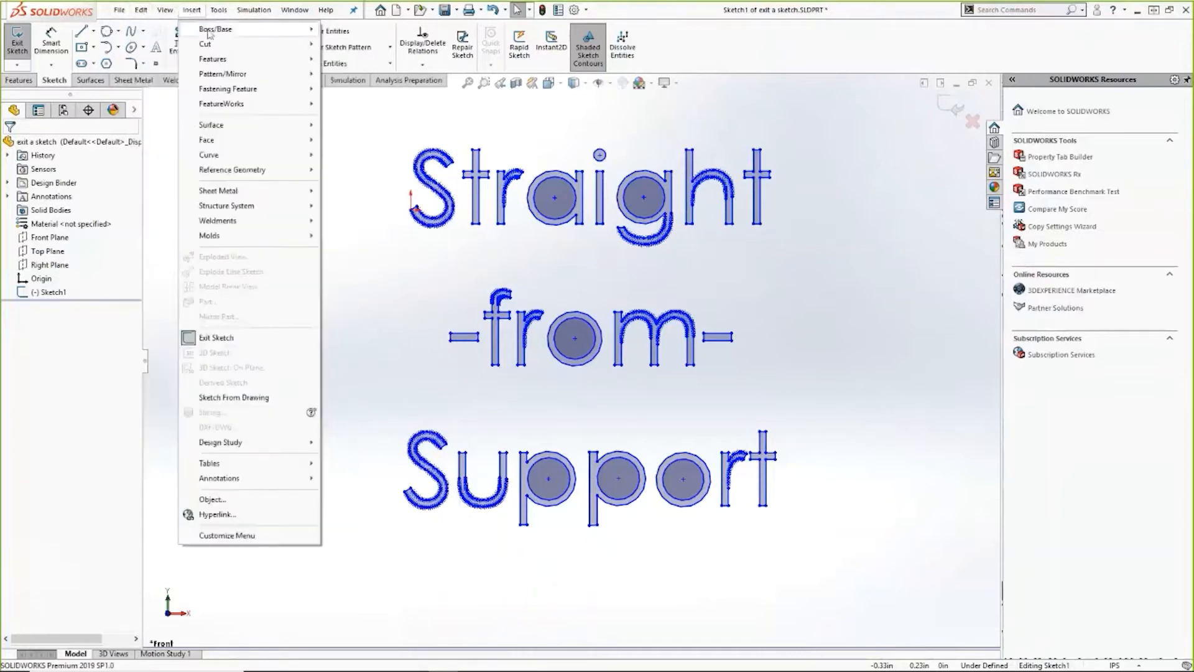
mouse_move(214, 48)
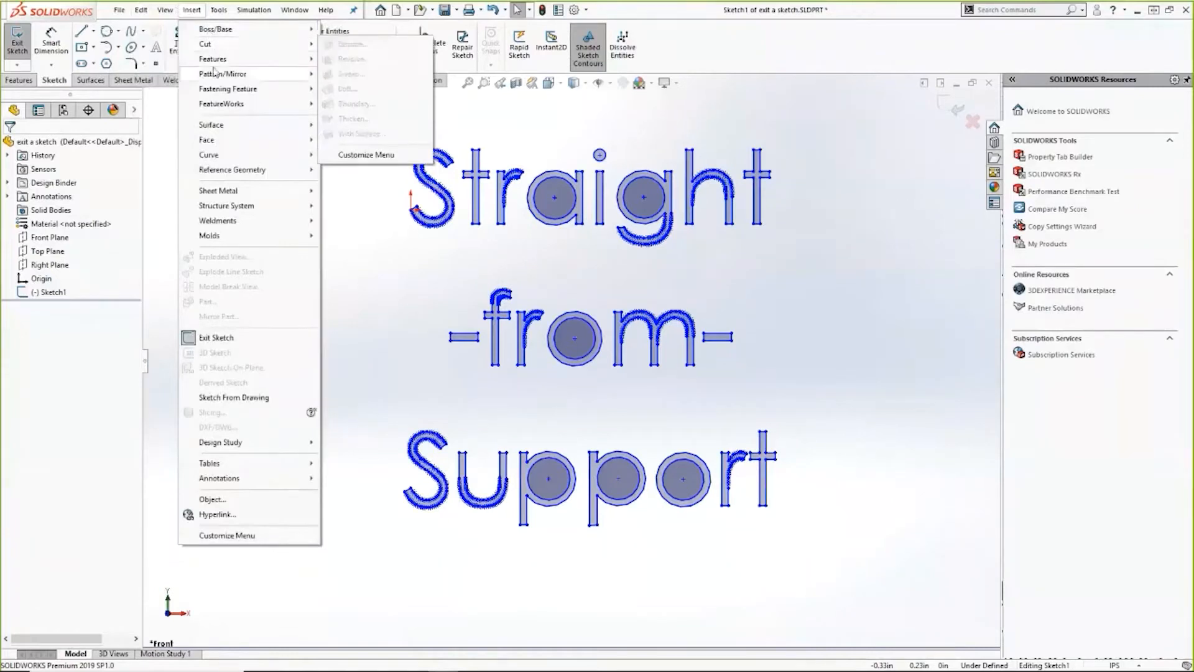
mouse_move(213, 106)
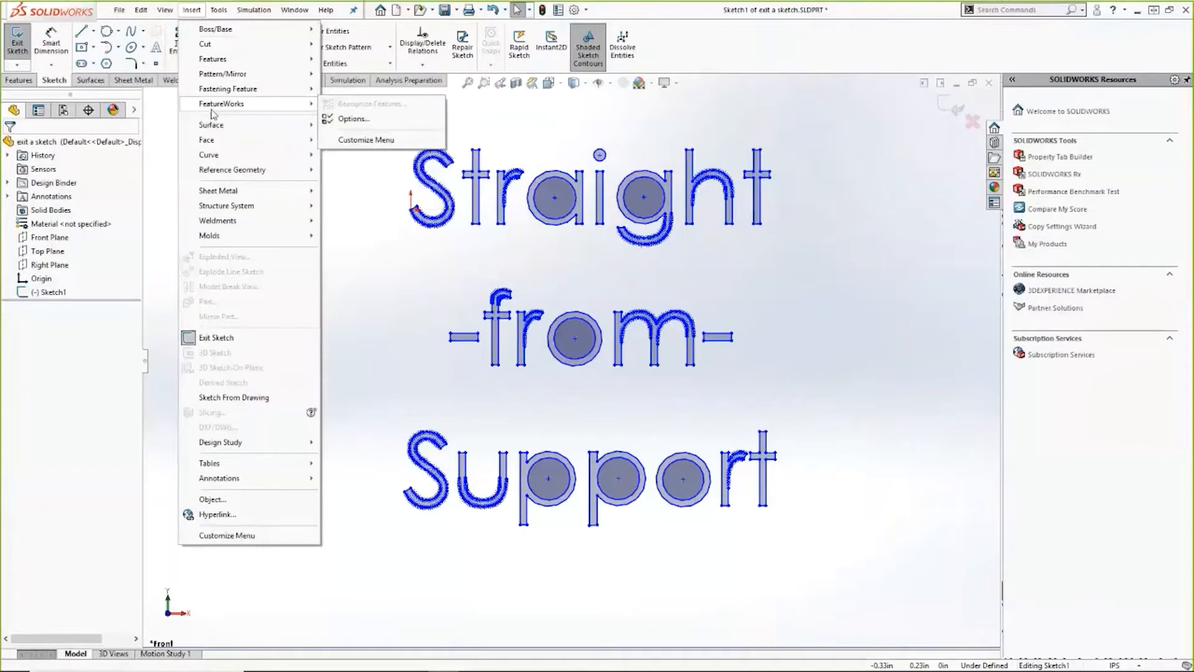
mouse_move(234, 465)
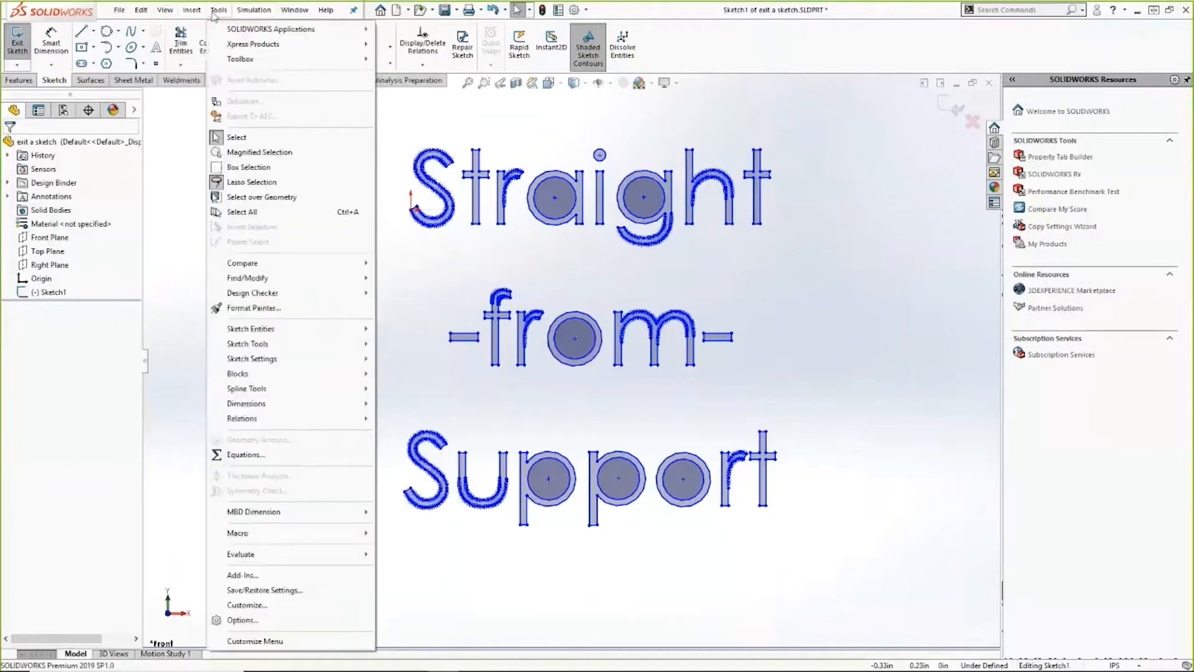
- Run Check Sketch for Feature on the open sketch with Base Extrude as the feature usage, and close the check
mouse_move(281, 329)
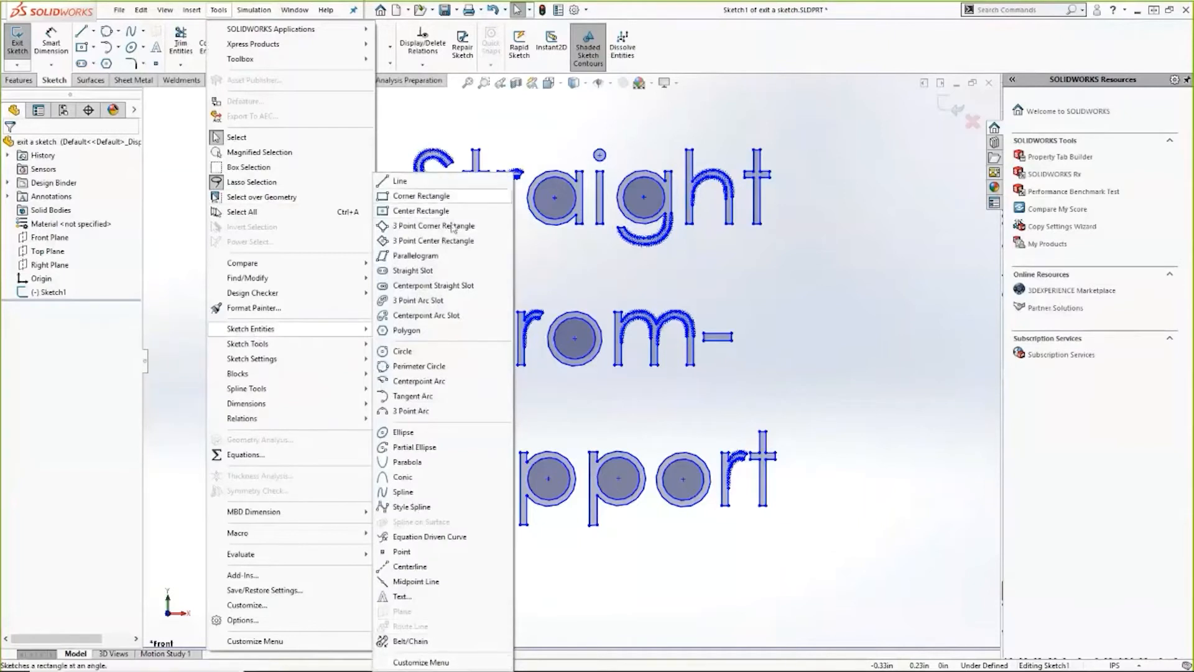
mouse_move(258, 349)
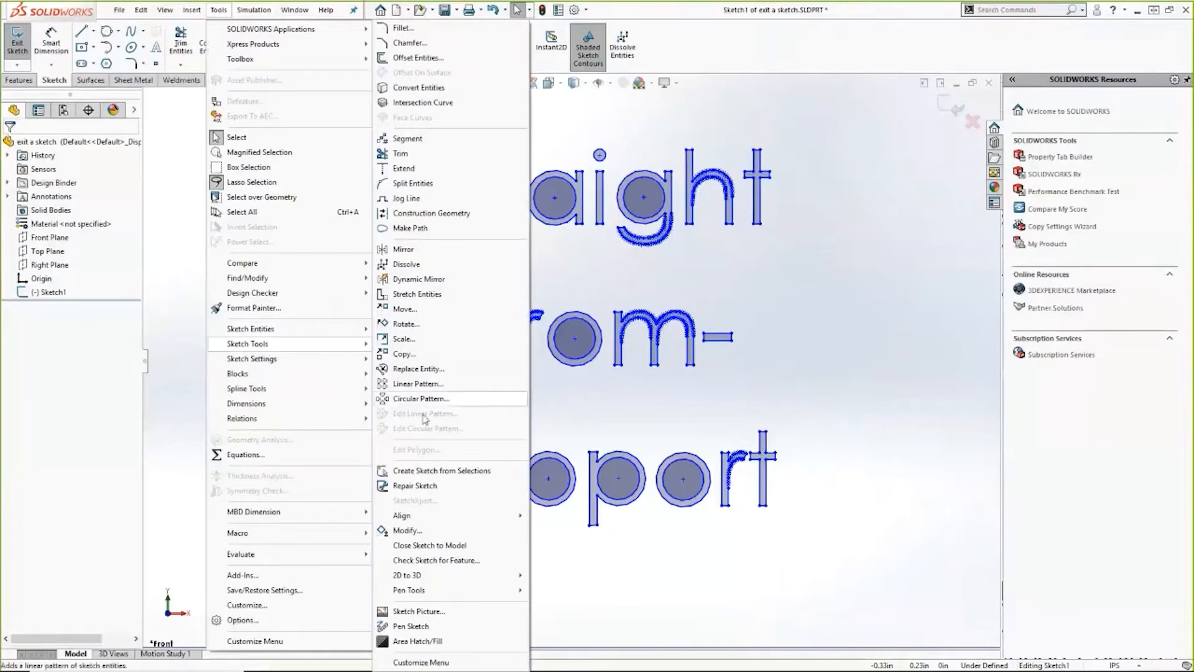
click(452, 561)
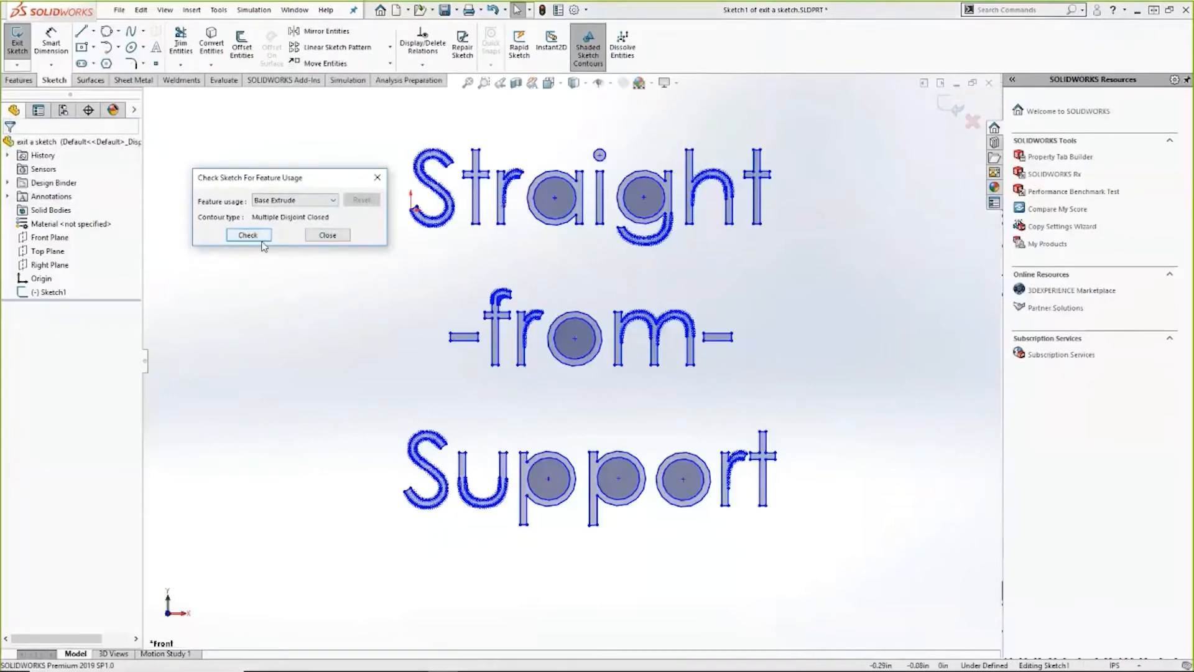
click(239, 235)
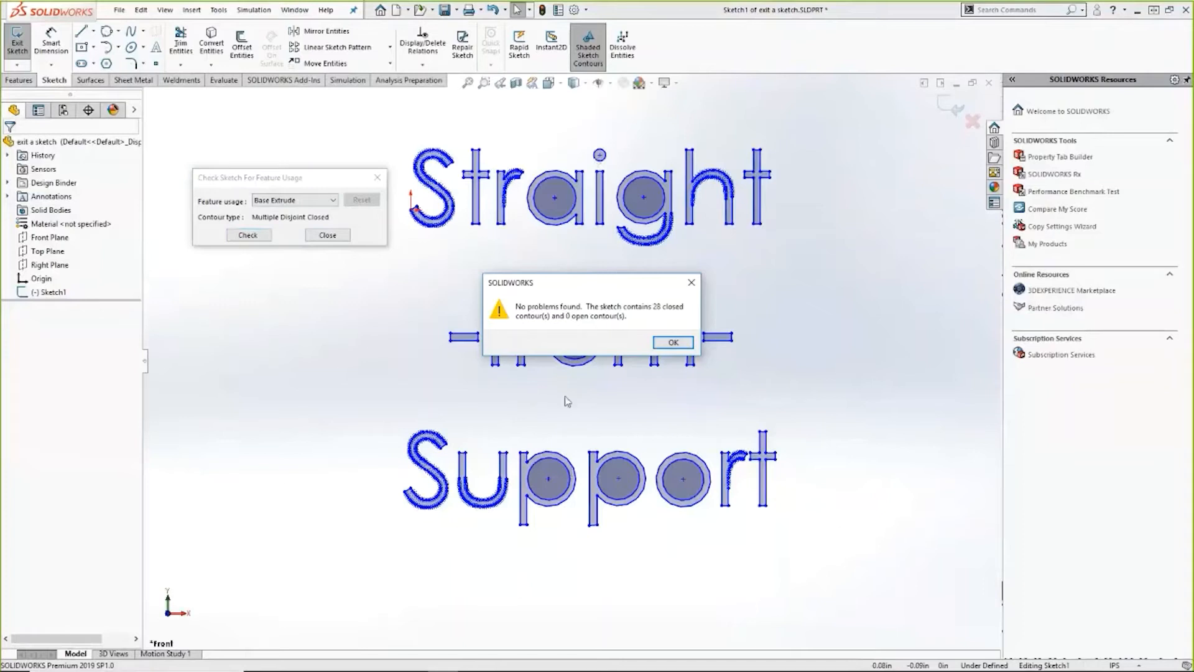
drag(586, 284, 563, 357)
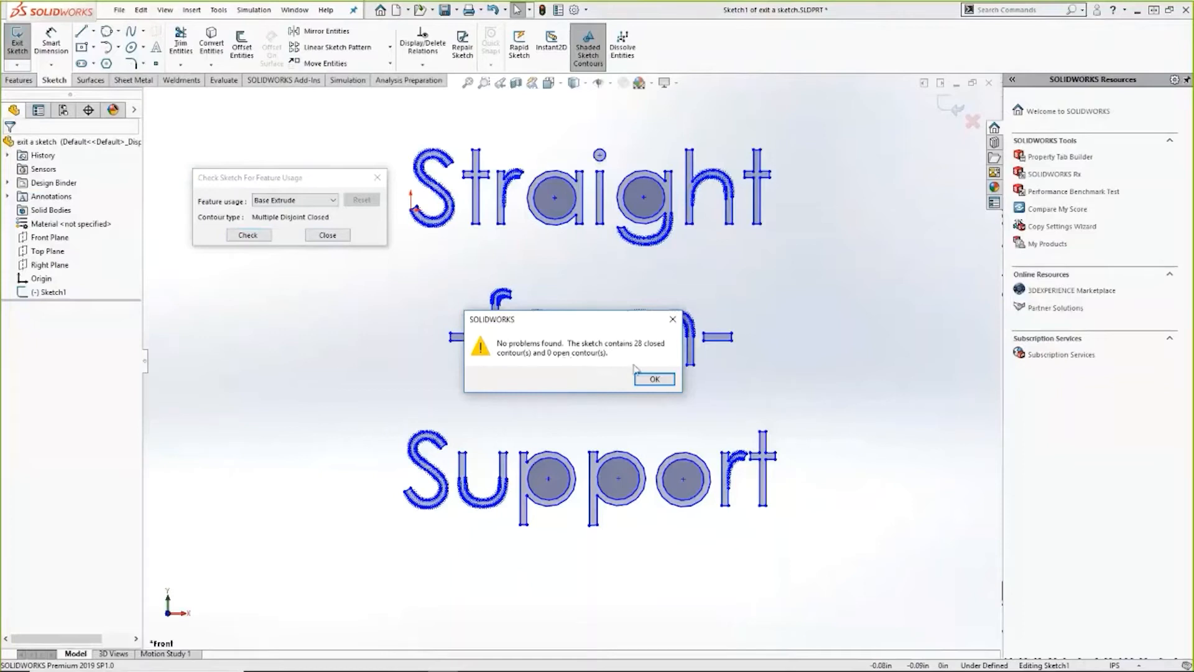
click(652, 379)
click(378, 177)
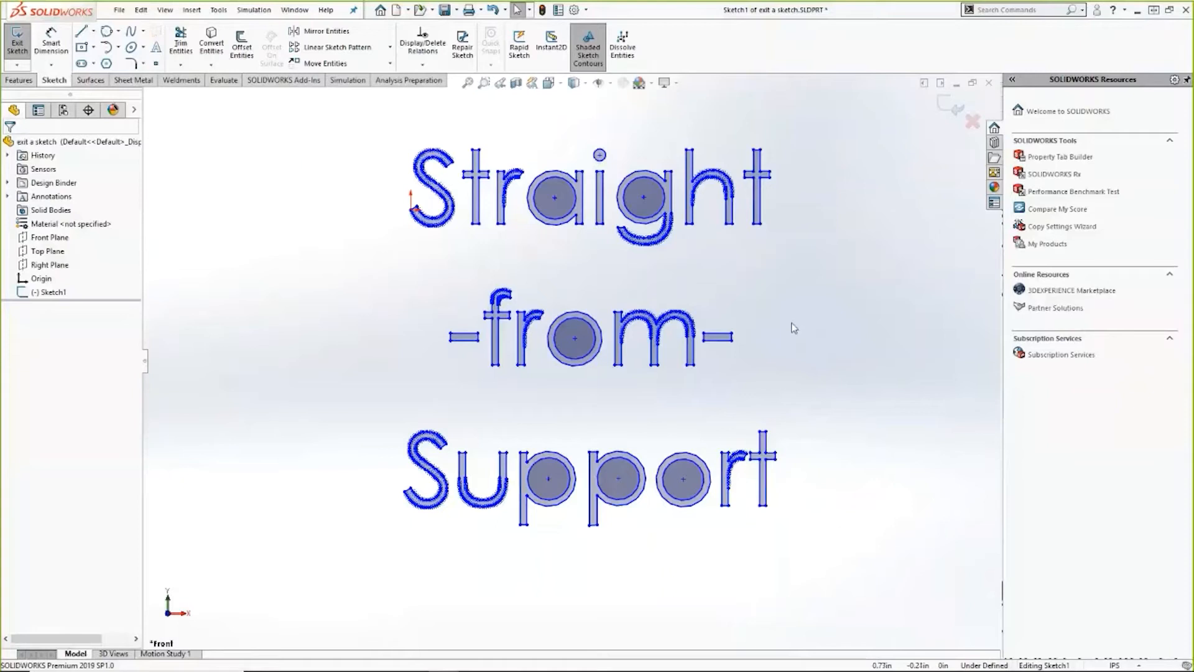
- Try the sketch mouse gestures in the graphics area, activating Smart Dimension through the gesture wheel
right_drag(790, 320, 792, 260)
mouse_move(827, 386)
right_down()
mouse_move(815, 363)
mouse_move(808, 394)
mouse_move(831, 439)
mouse_move(856, 368)
mouse_move(909, 405)
right_up()
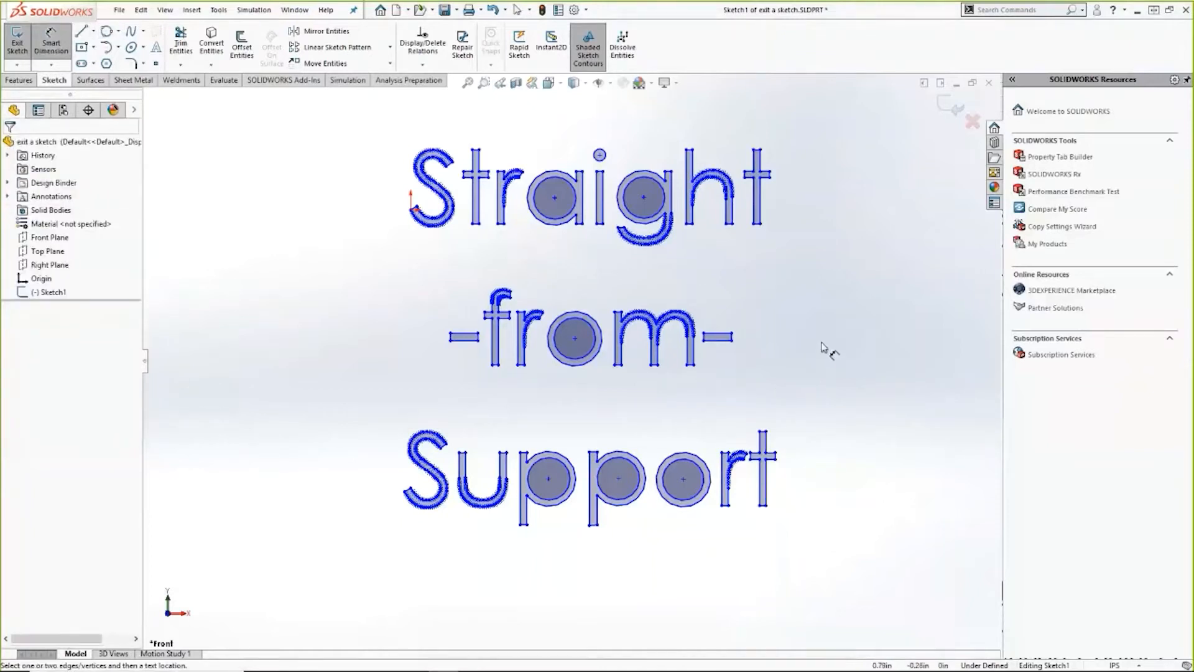
right_click(823, 332)
click(792, 259)
right_drag(821, 378, 834, 381)
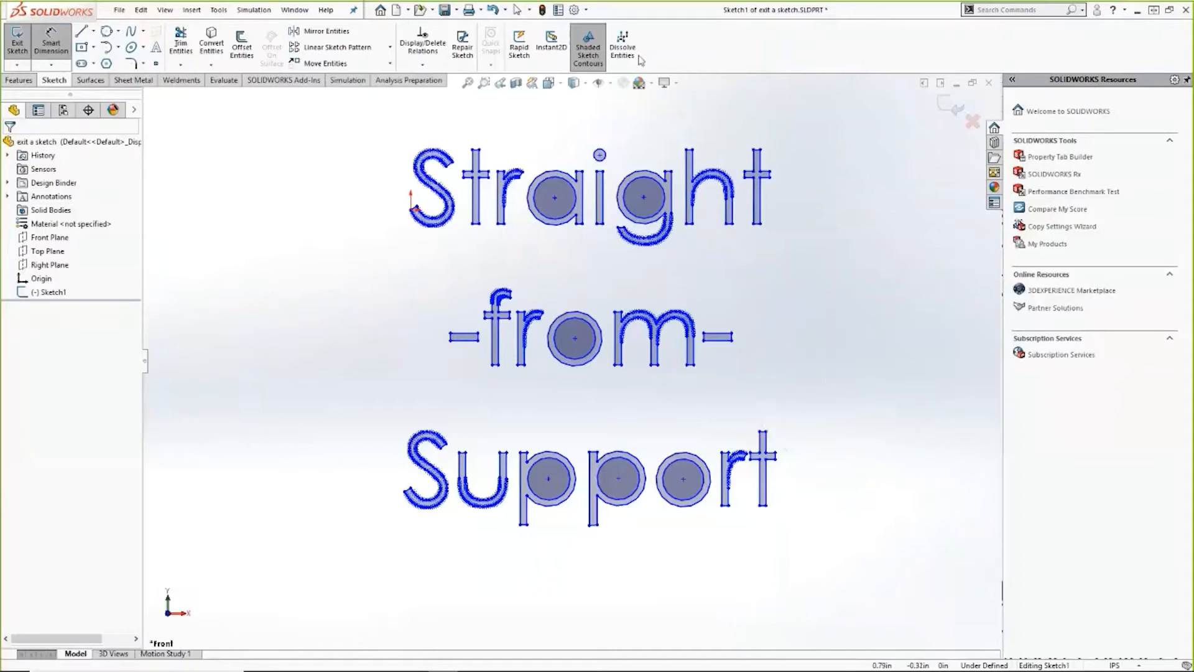
- Set the number of mouse gestures to 8 Gestures in the interface customization
click(586, 9)
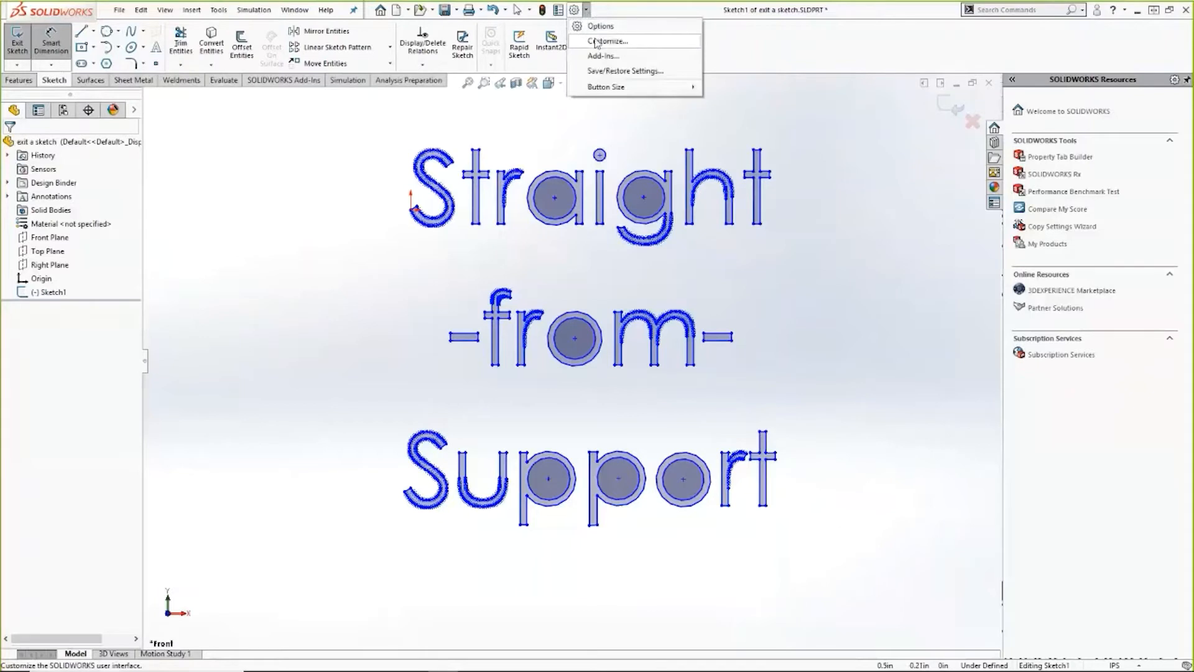
click(596, 41)
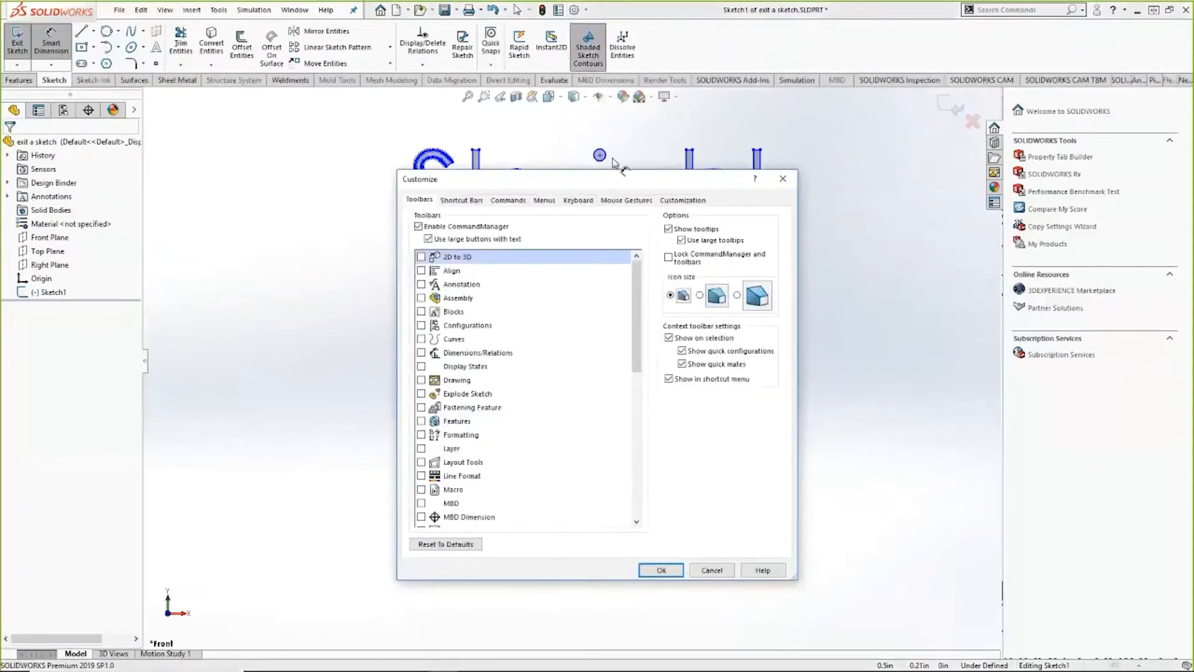
click(619, 202)
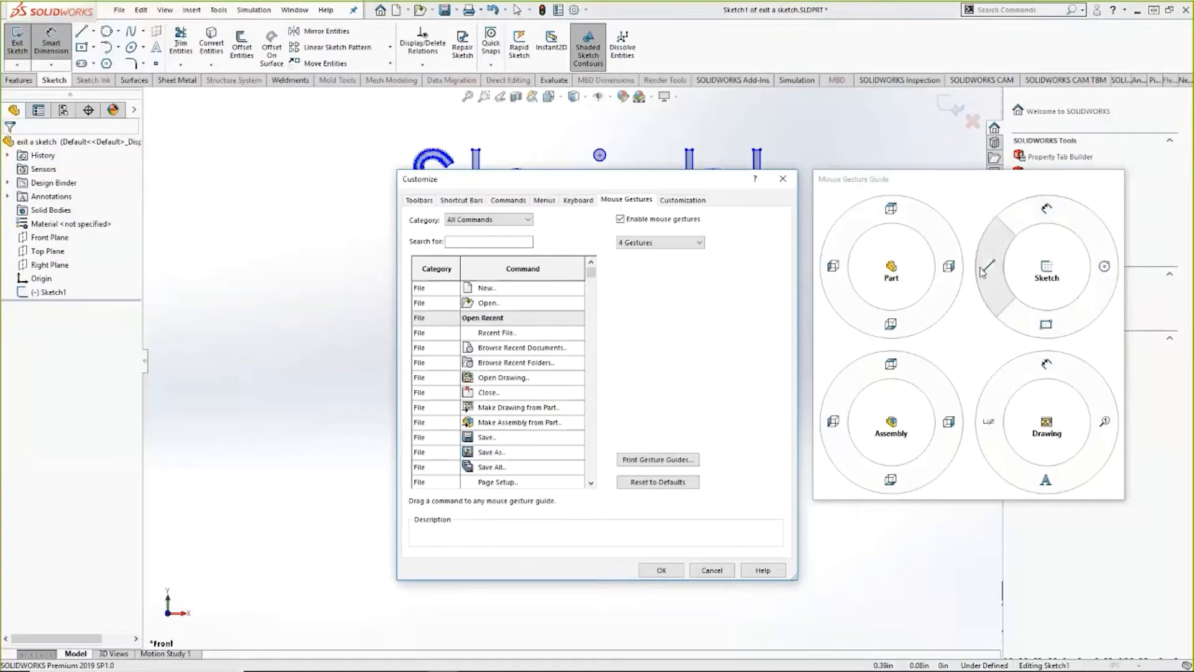
click(689, 247)
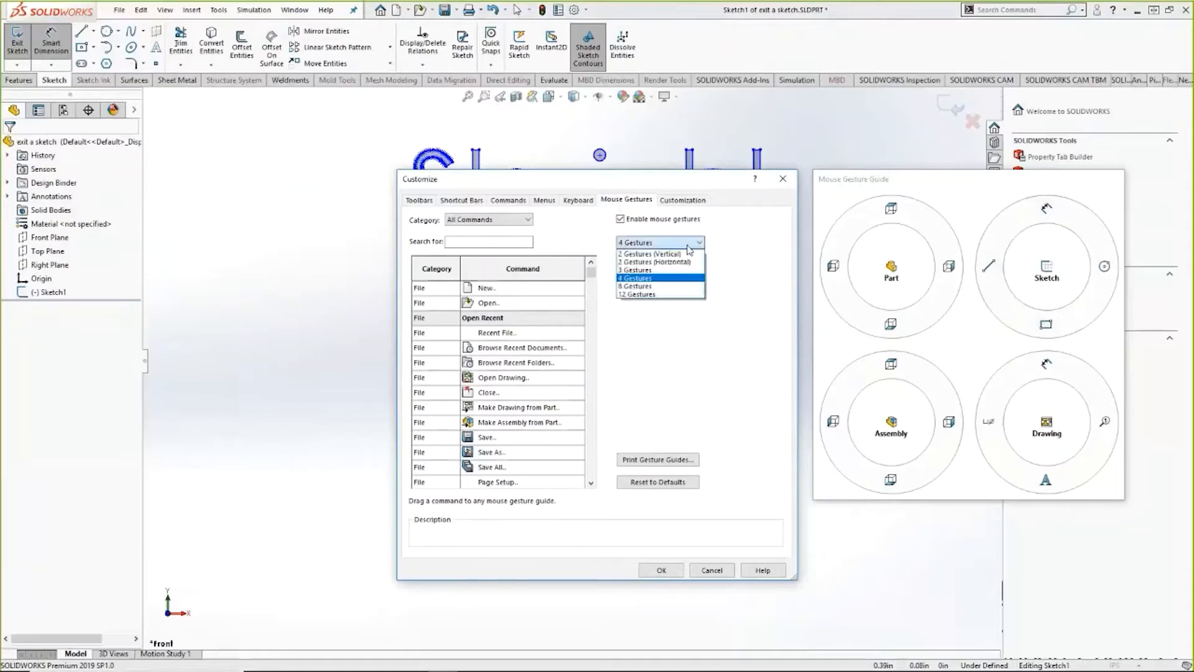
click(653, 288)
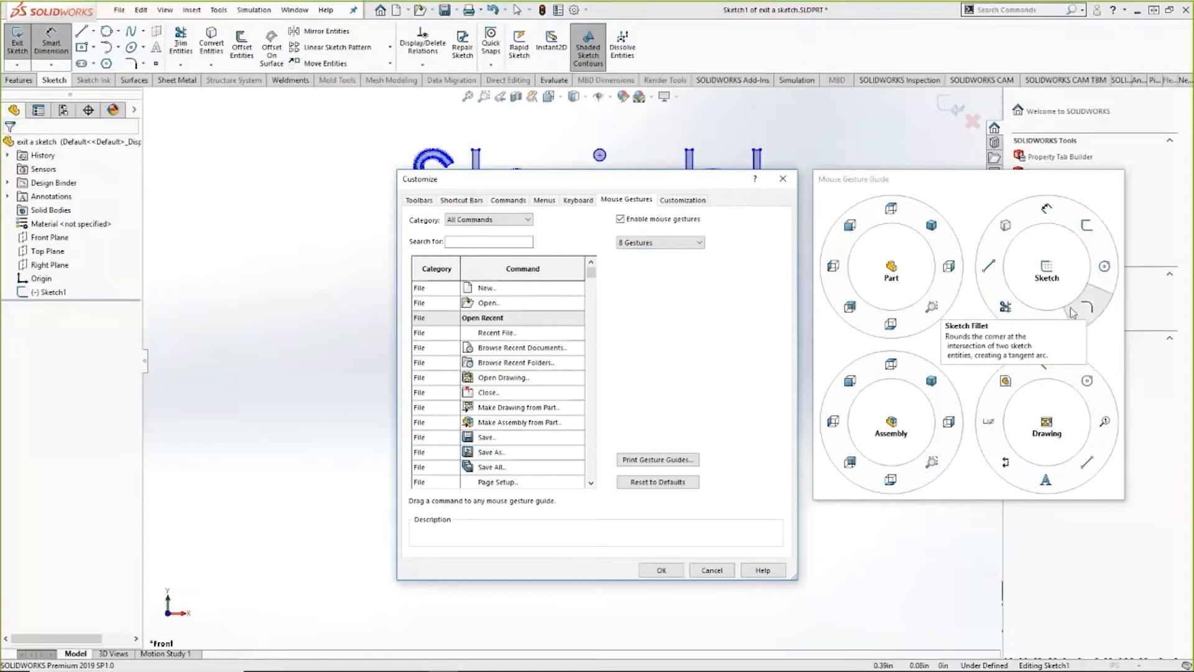
- Search all commands for "ex" in the mouse gesture settings and look through the matching commands
click(501, 222)
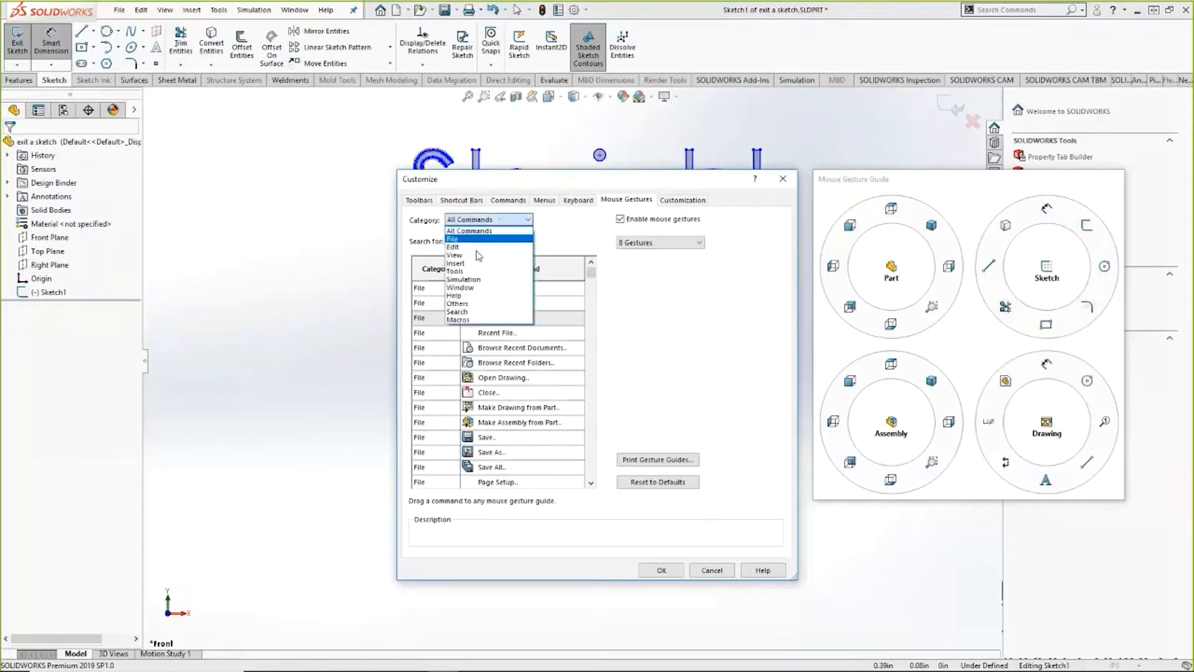
click(502, 229)
click(510, 241)
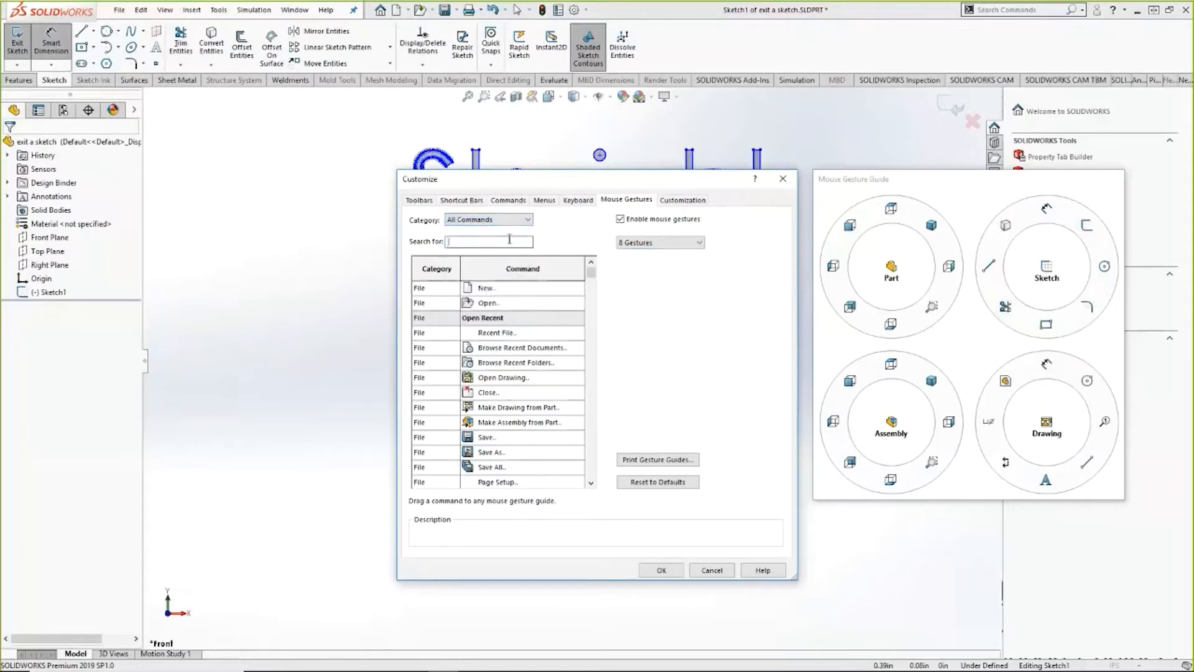
text(ex)
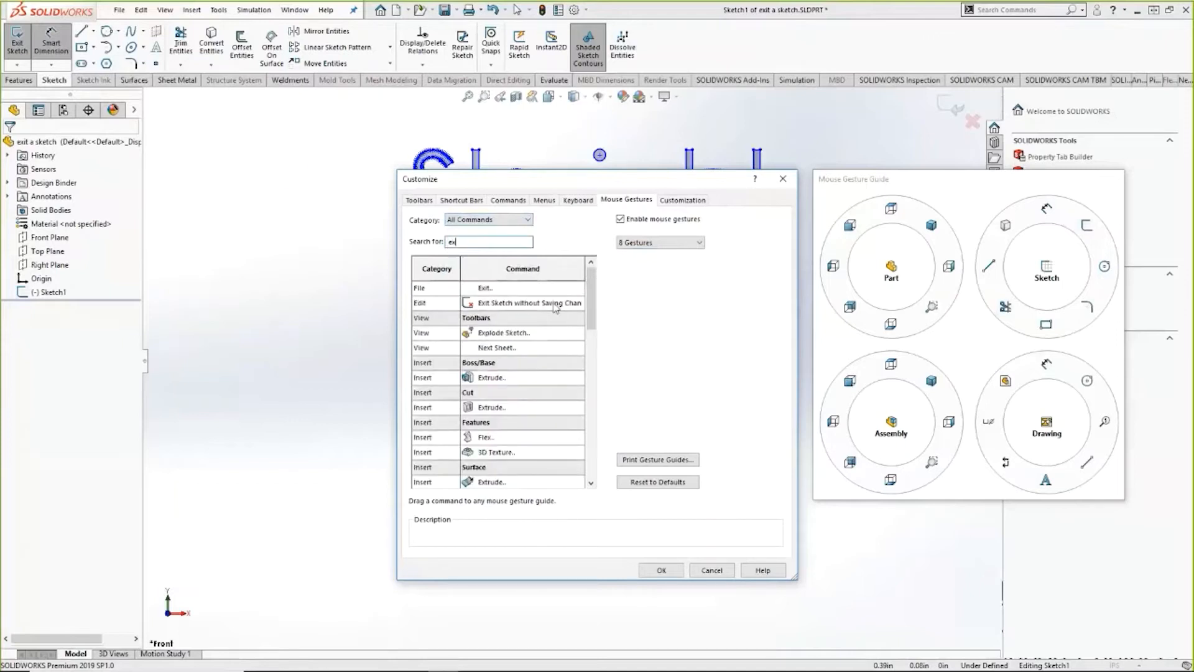
scroll(557, 379, down, 2)
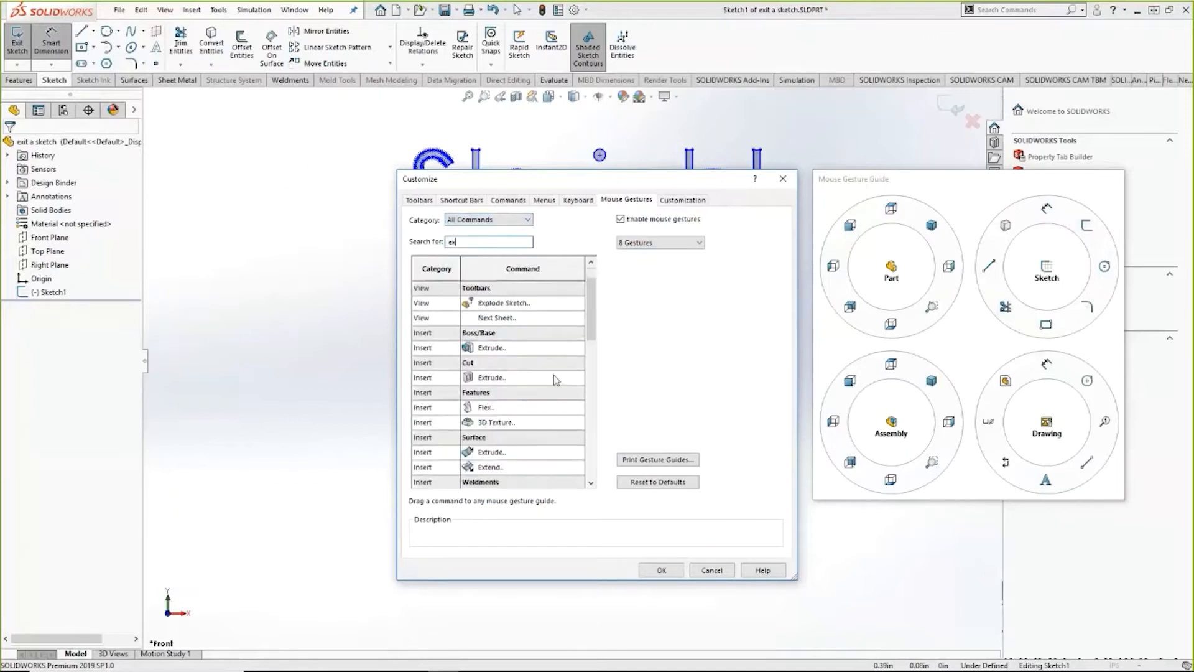
scroll(556, 377, down, 3)
scroll(556, 377, up, 3)
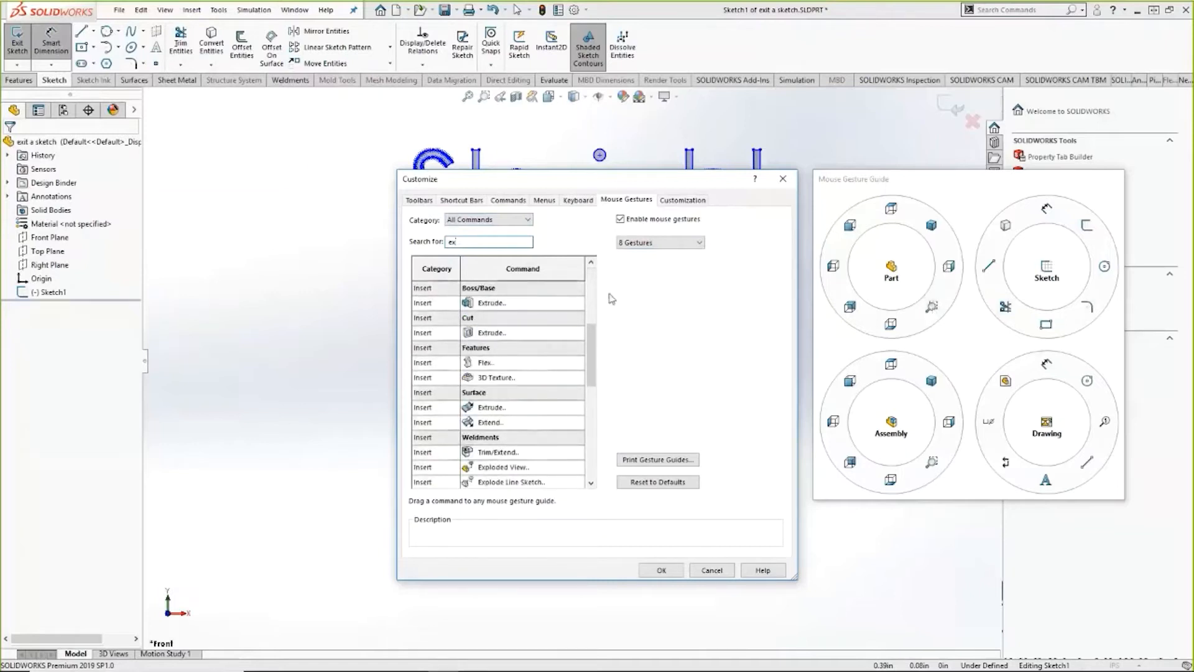
- Find the Sketch command with the search "ske", assign it to the Sketch Fillet slot of the sketch gesture wheel, and apply the customization
key(BackSpace)
key(BackSpace)
text(sk)
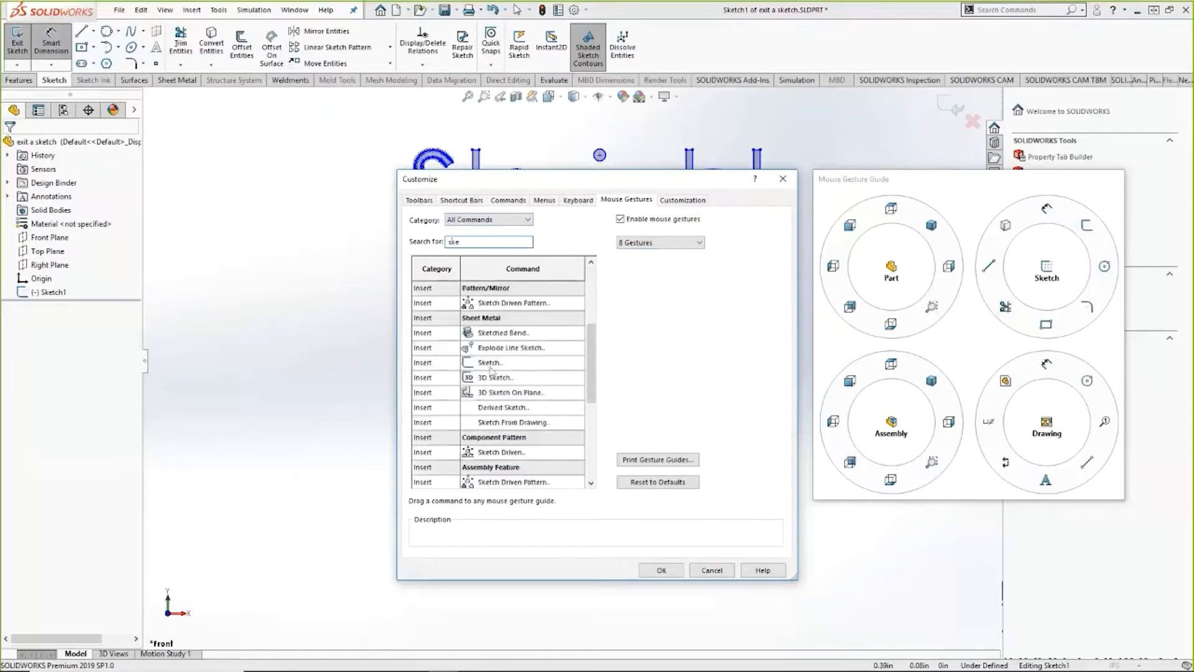
mouse_move(492, 367)
mouse_down()
mouse_move(840, 341)
mouse_move(1105, 274)
mouse_move(1088, 227)
mouse_move(1103, 318)
mouse_up()
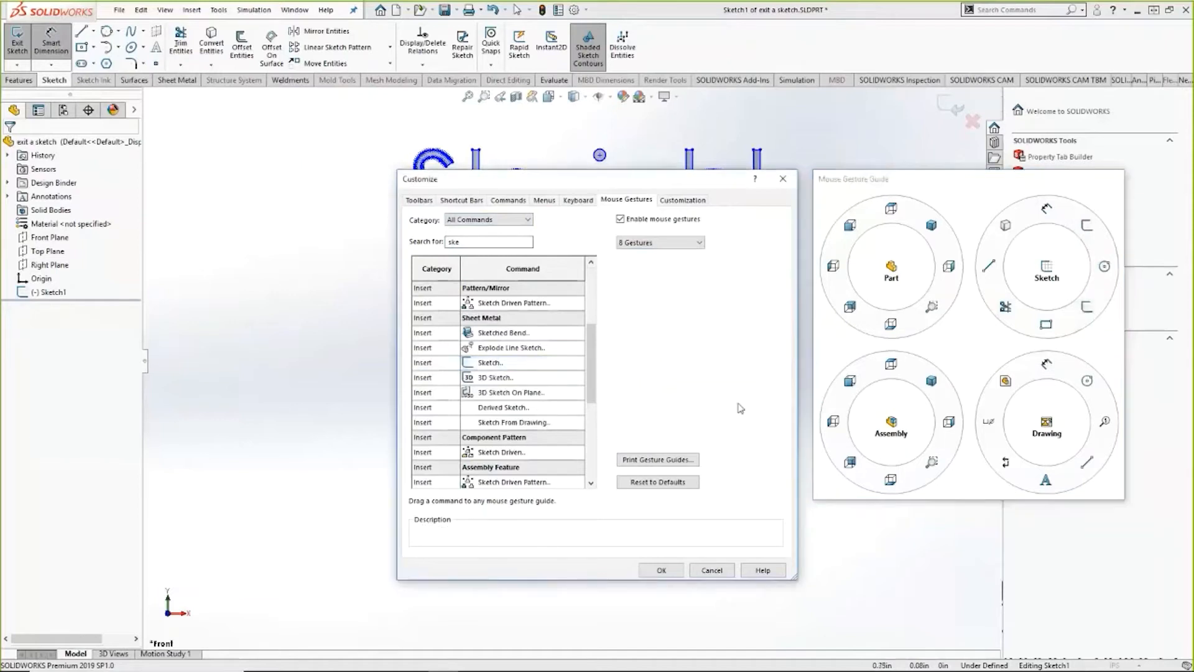
click(661, 570)
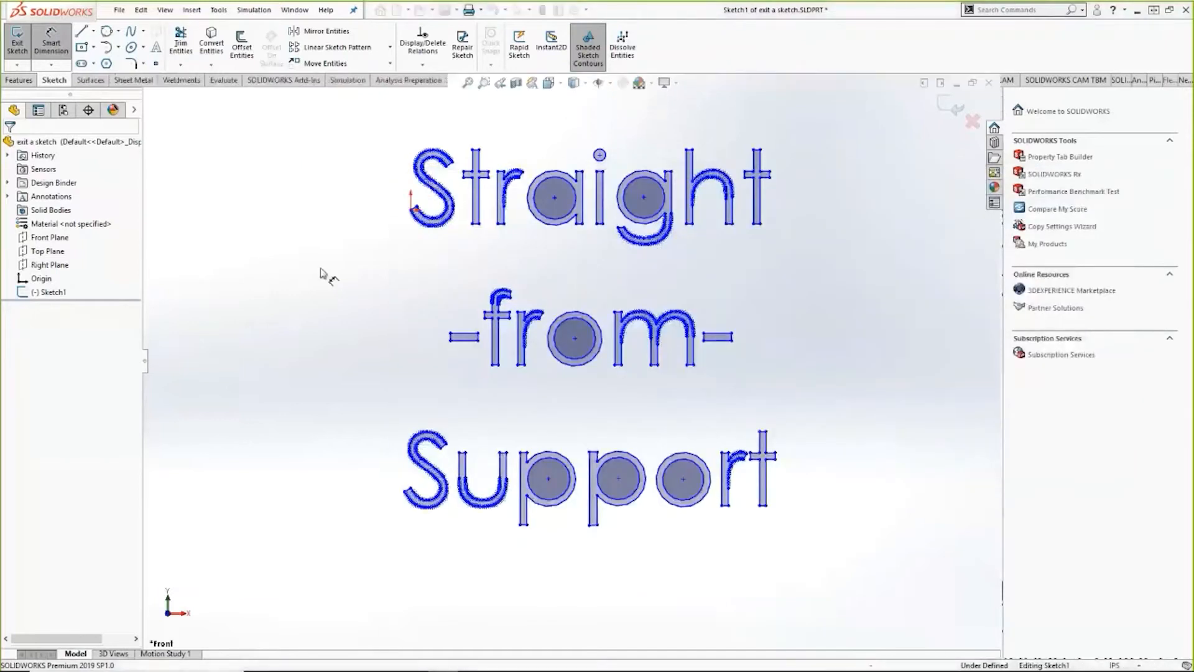
- Test the Sketch mouse gesture by exiting Sketch1 twice, reopening it in between with the view normal to the sketch plane
right_drag(291, 259, 294, 282)
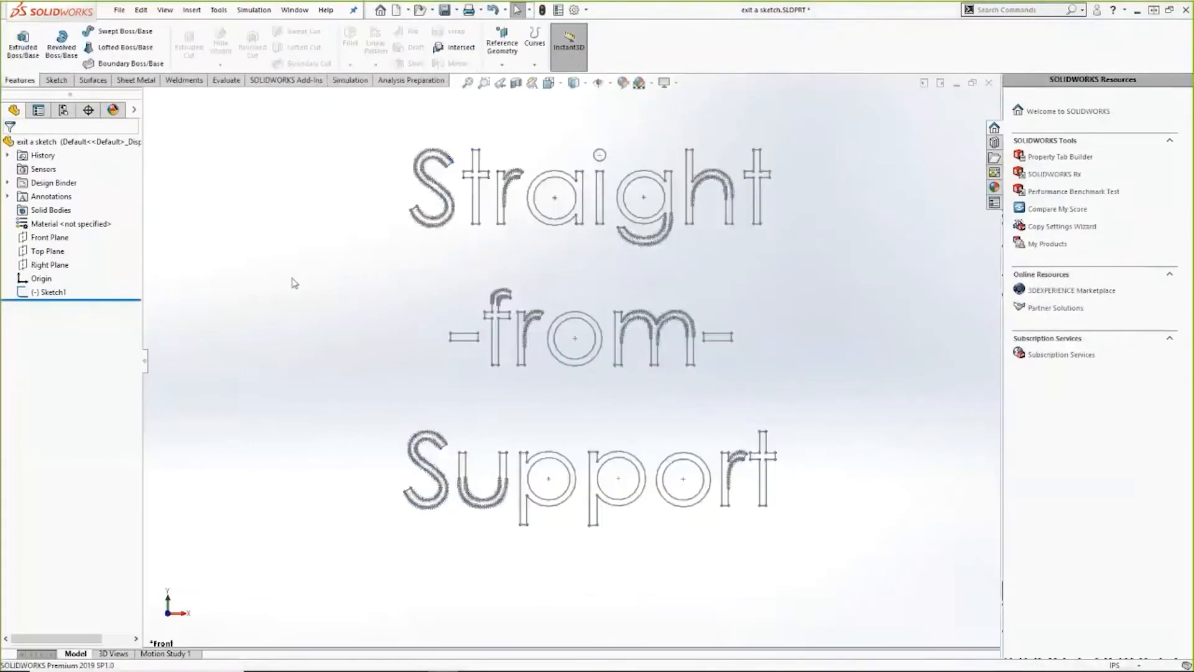
right_click(54, 294)
click(65, 257)
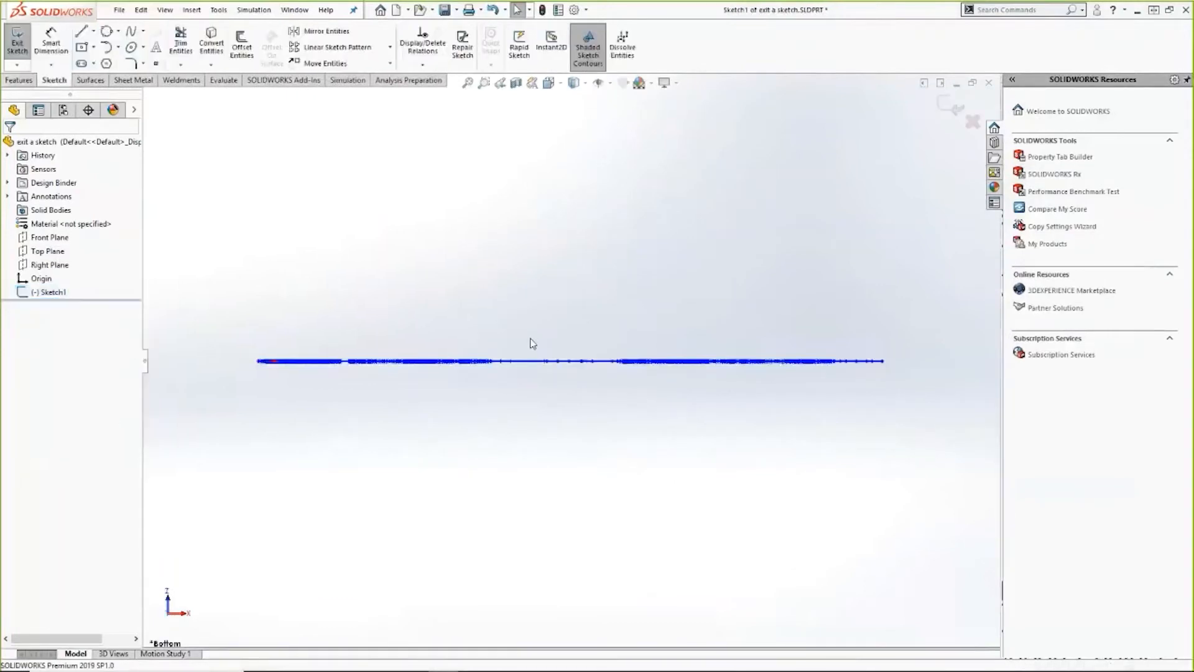
key(ctrl+8)
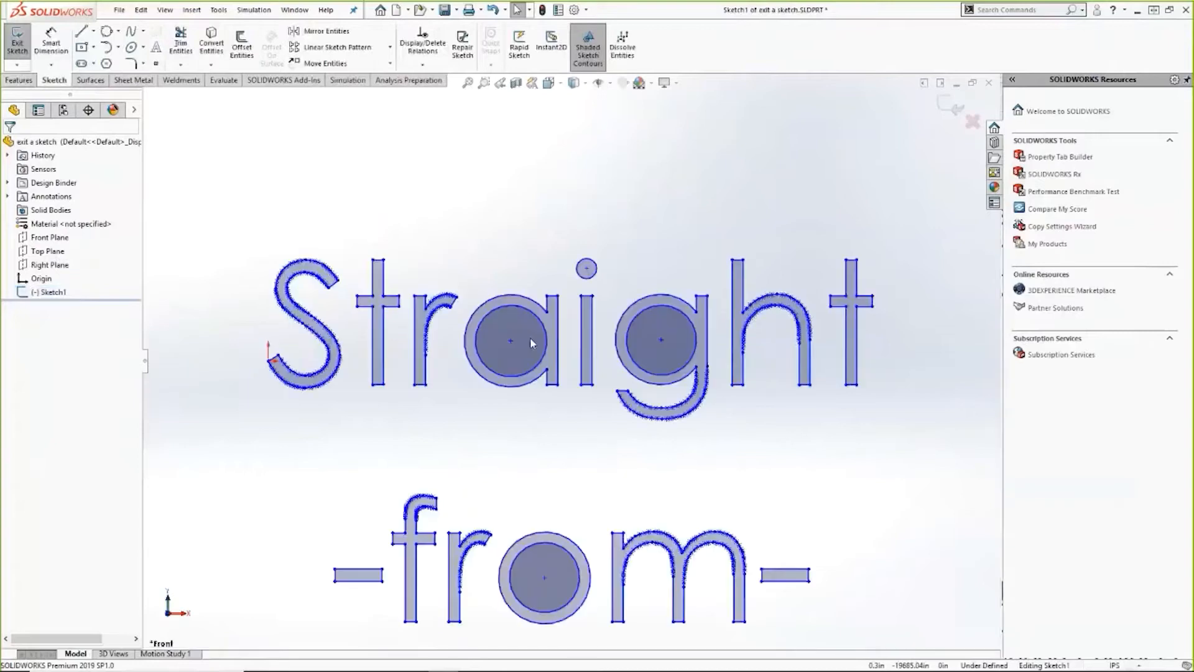
right_drag(470, 180, 502, 225)
right_drag(462, 177, 492, 212)
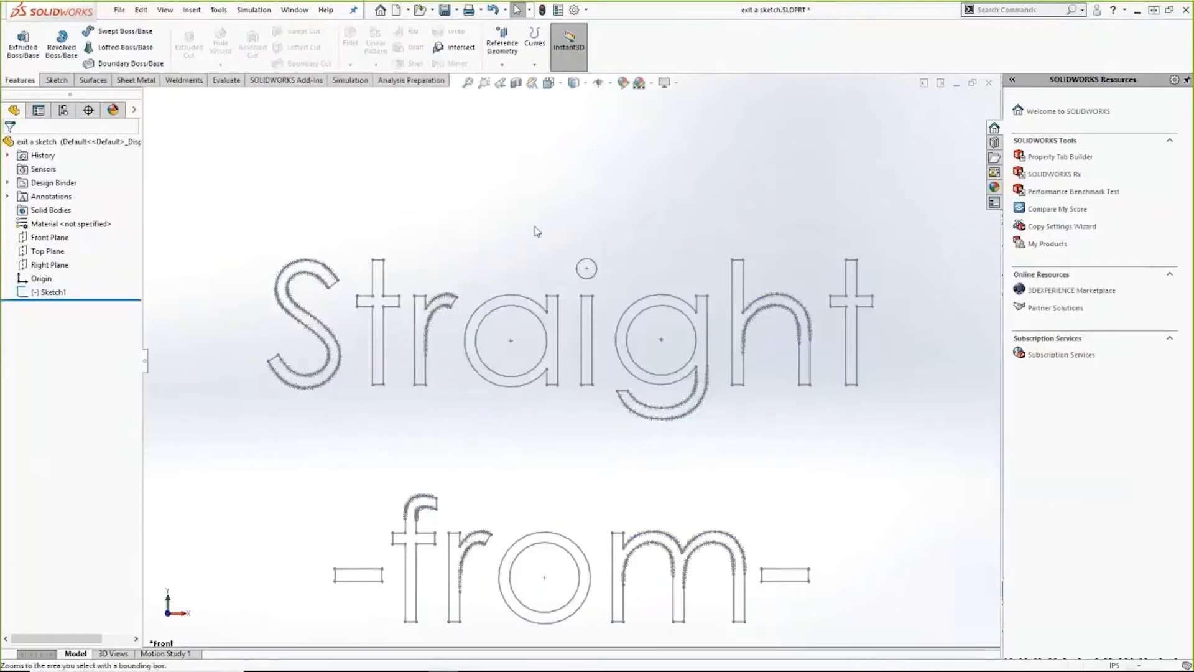
- Reopen Sketch1 for editing and exit it directly from an empty spot in the graphics area
right_click(37, 294)
click(44, 254)
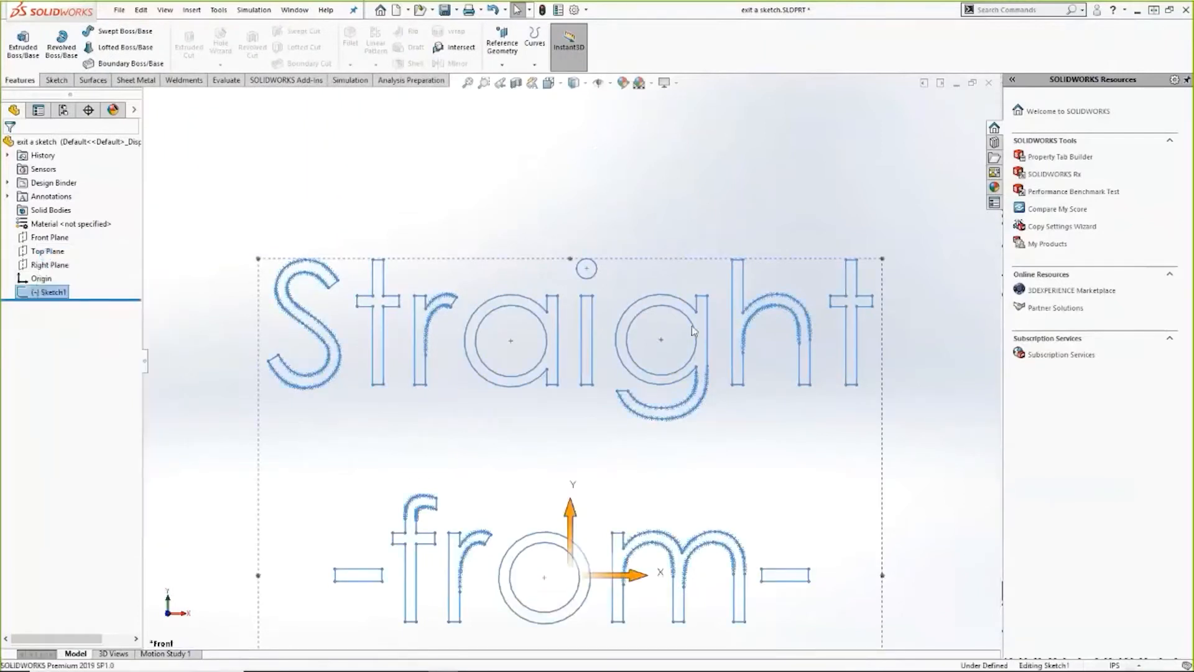
scroll(603, 314, down, 2)
scroll(603, 313, up, 8)
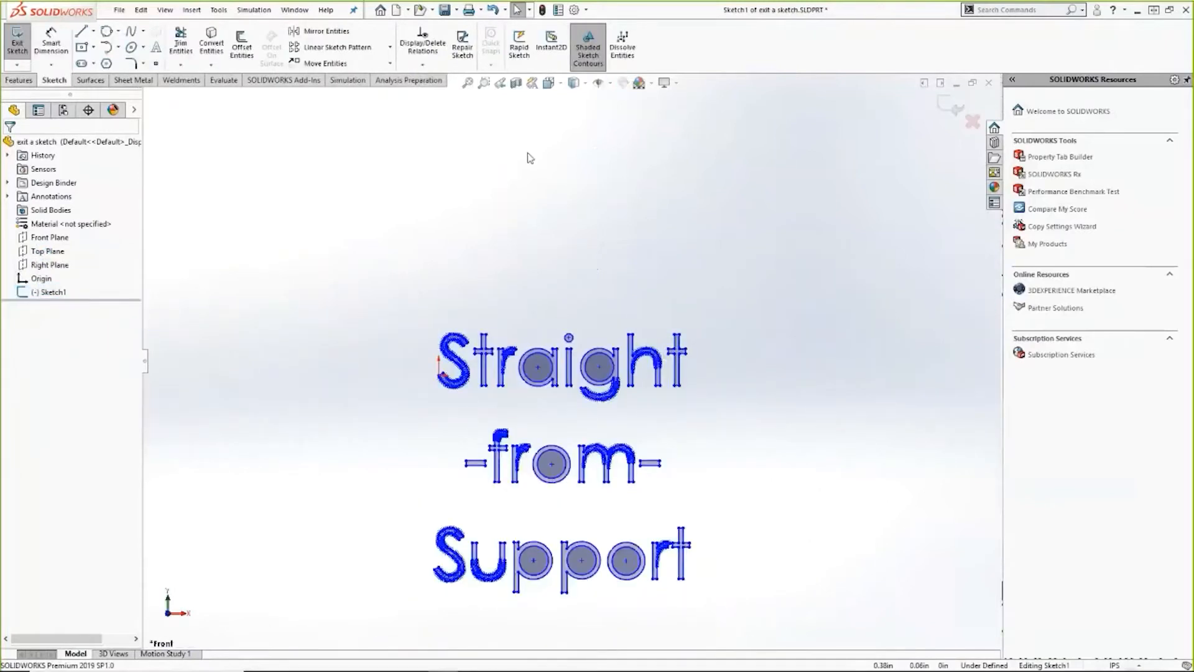
double_click(875, 563)
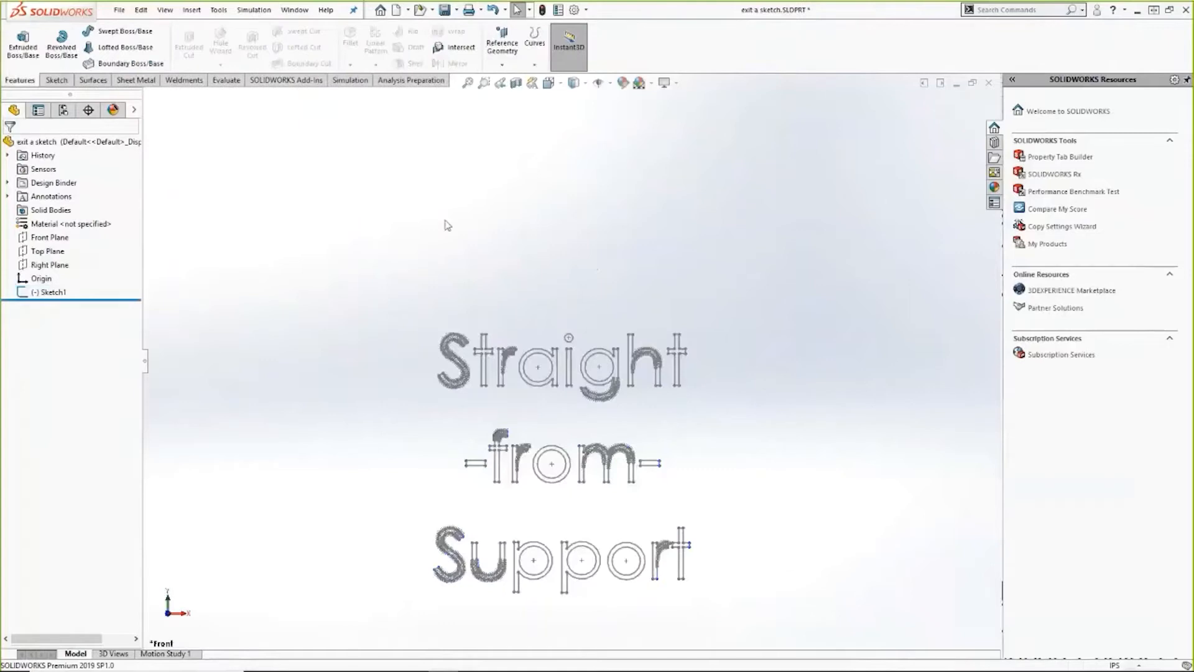
- Reopen Sketch1 for editing and try the Smart Dimension mouse gesture three times, cancelling the command each time
right_click(51, 293)
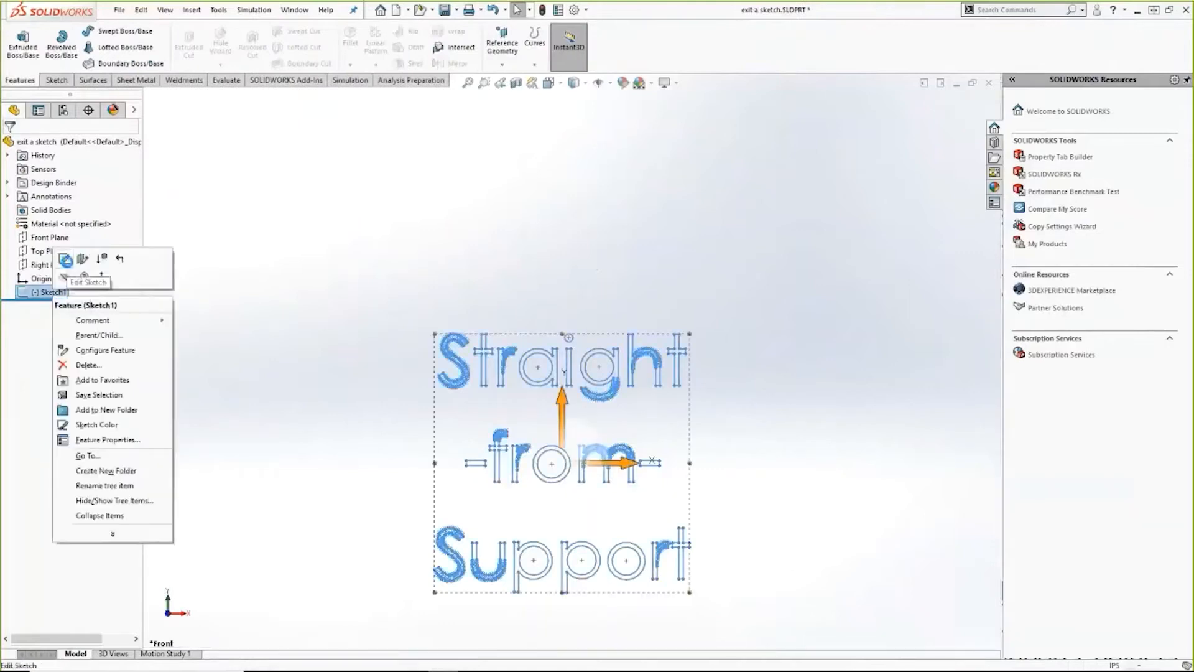
click(65, 260)
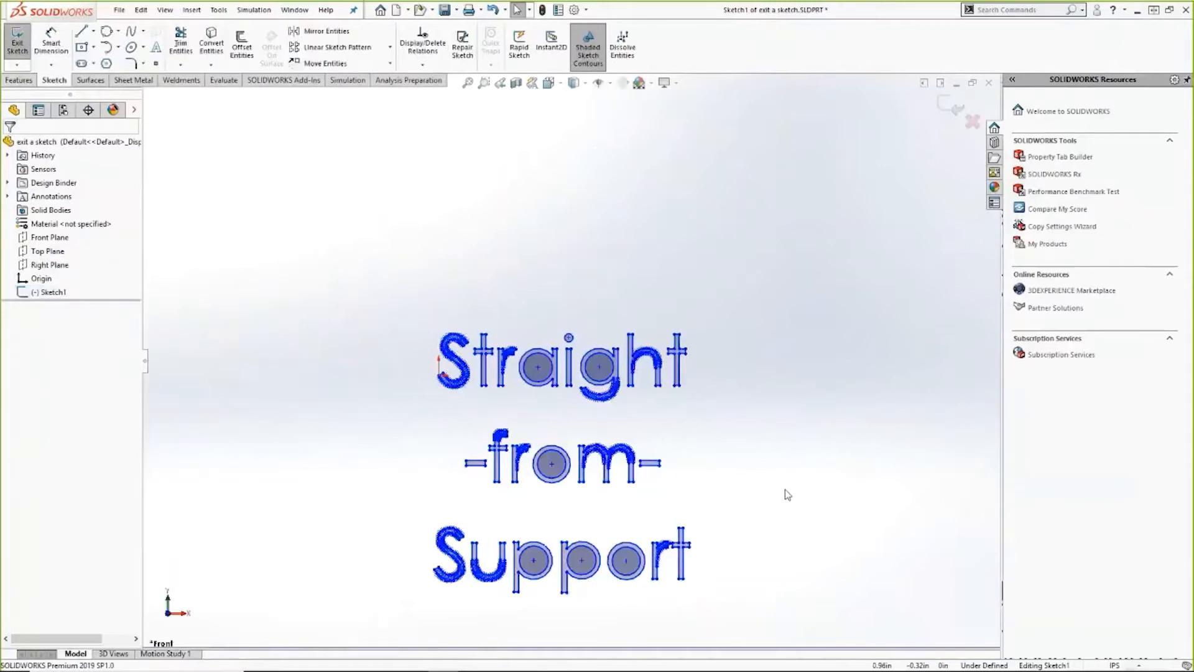
right_drag(788, 494, 786, 431)
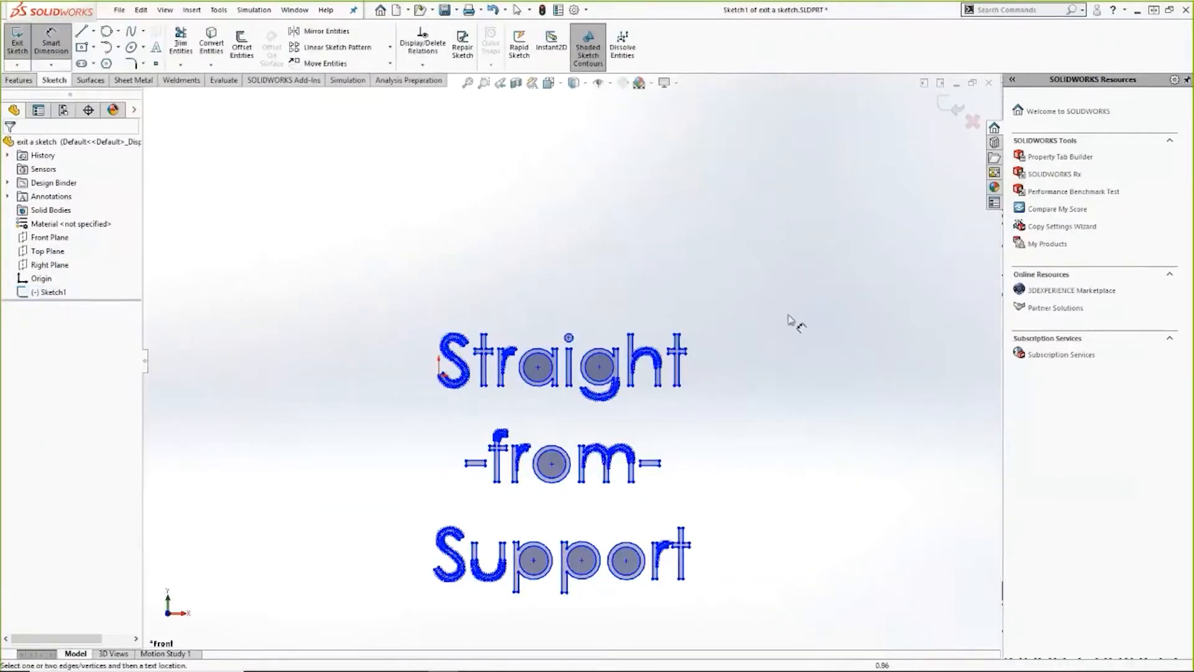
key(Escape)
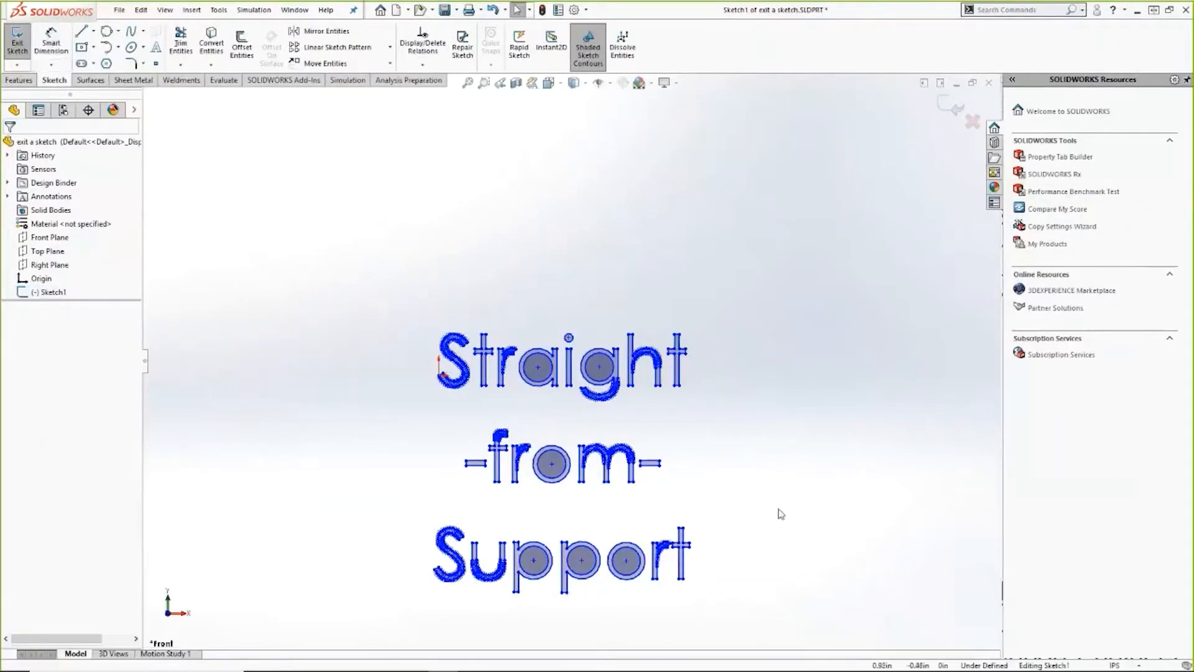
right_drag(782, 473, 792, 332)
key(Escape)
right_drag(813, 476, 800, 367)
key(Escape)
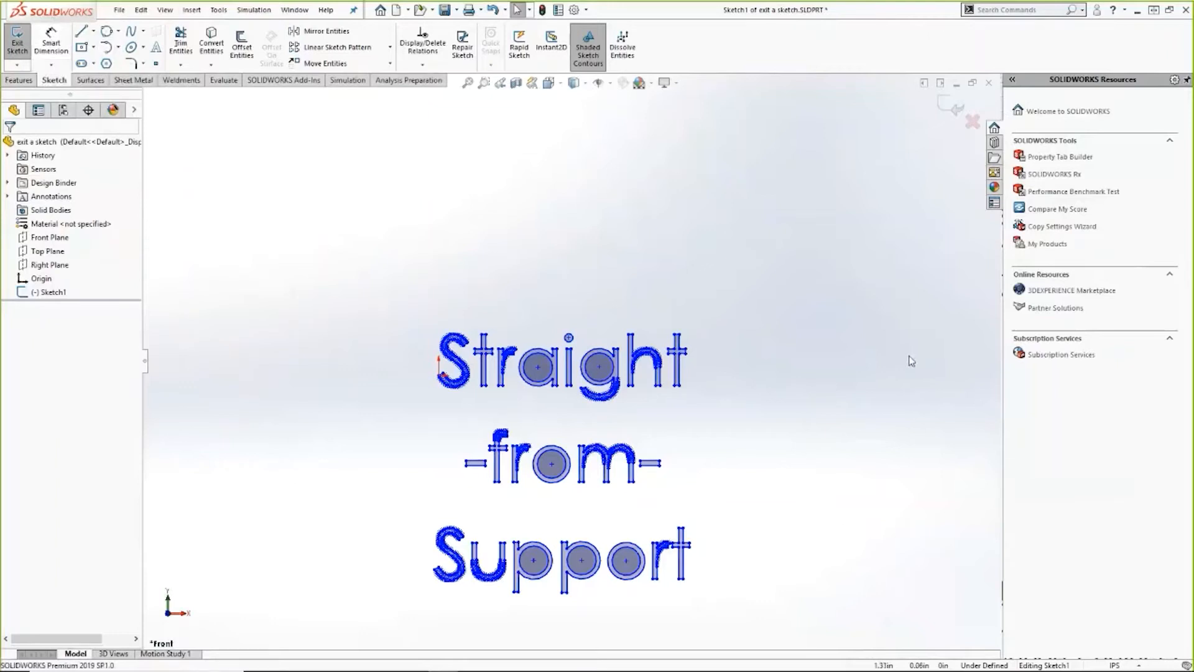
- Bring up the sketch shortcut bar in the graphics area
scroll(461, 555, down, 1)
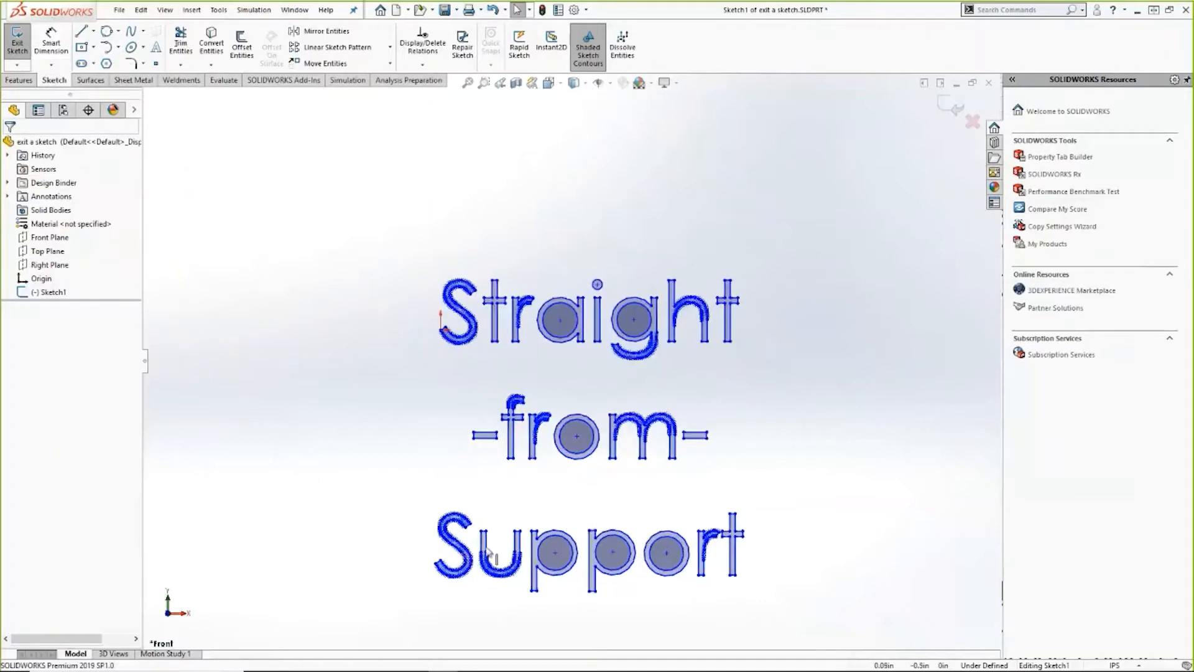
scroll(487, 550, down, 1)
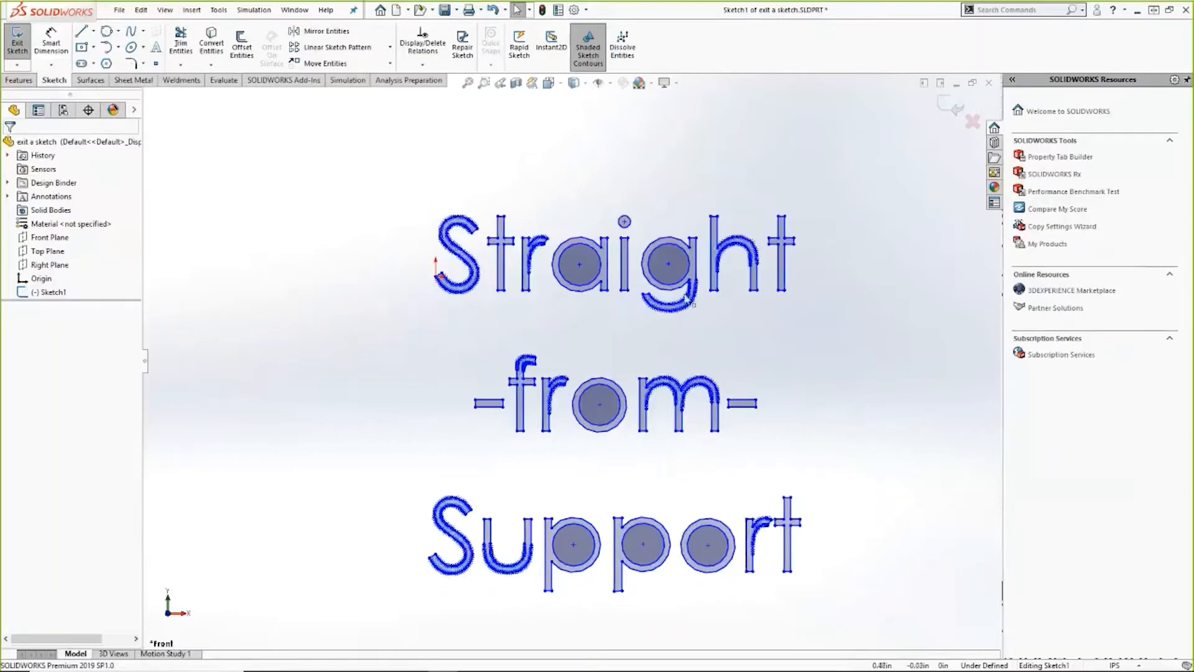
key(s)
- Open the keyboard shortcut customization, move the dialog off the sketch text, and look through the command list
click(587, 10)
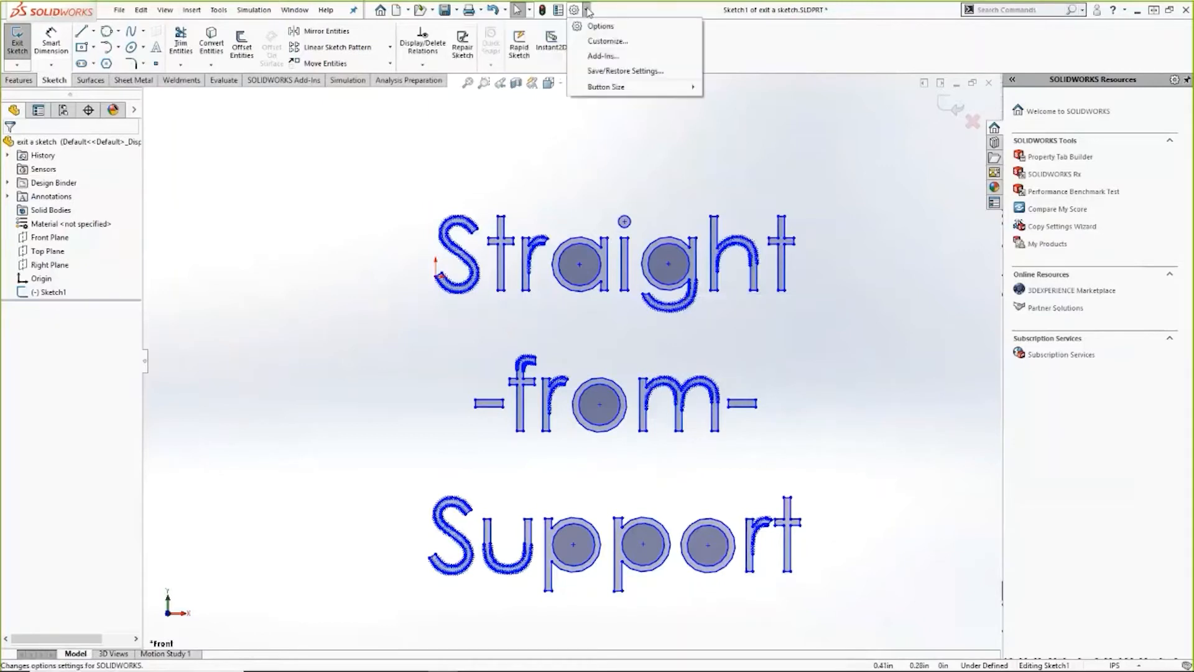
click(598, 42)
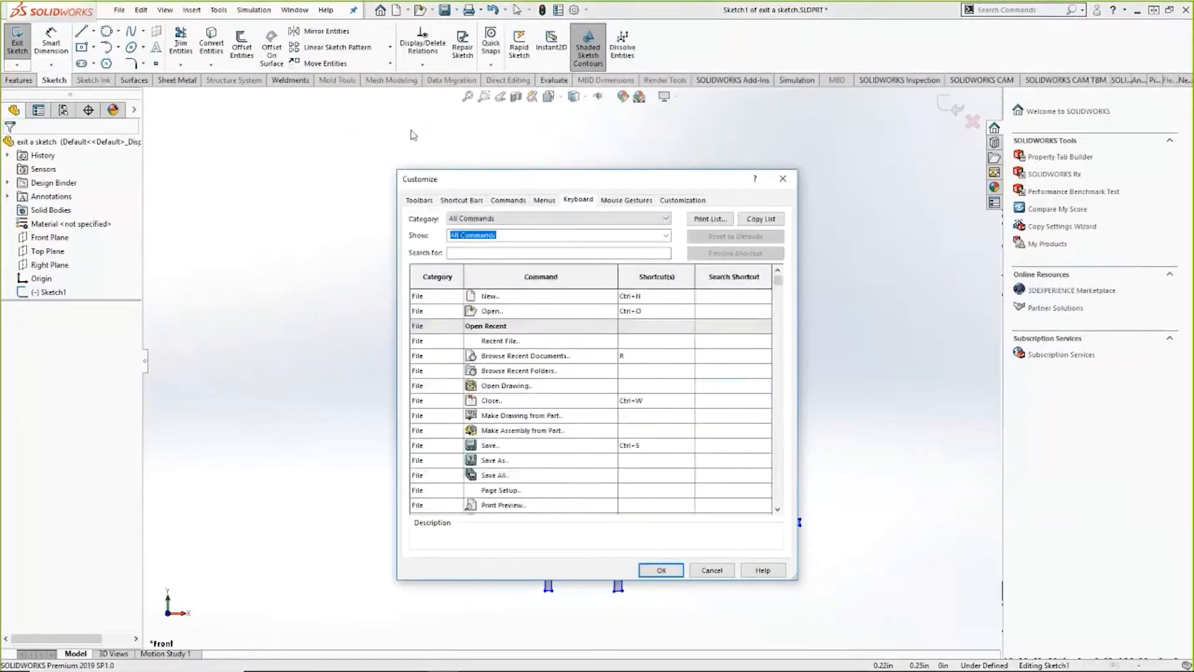
drag(582, 183, 411, 130)
scroll(488, 230, down, 9)
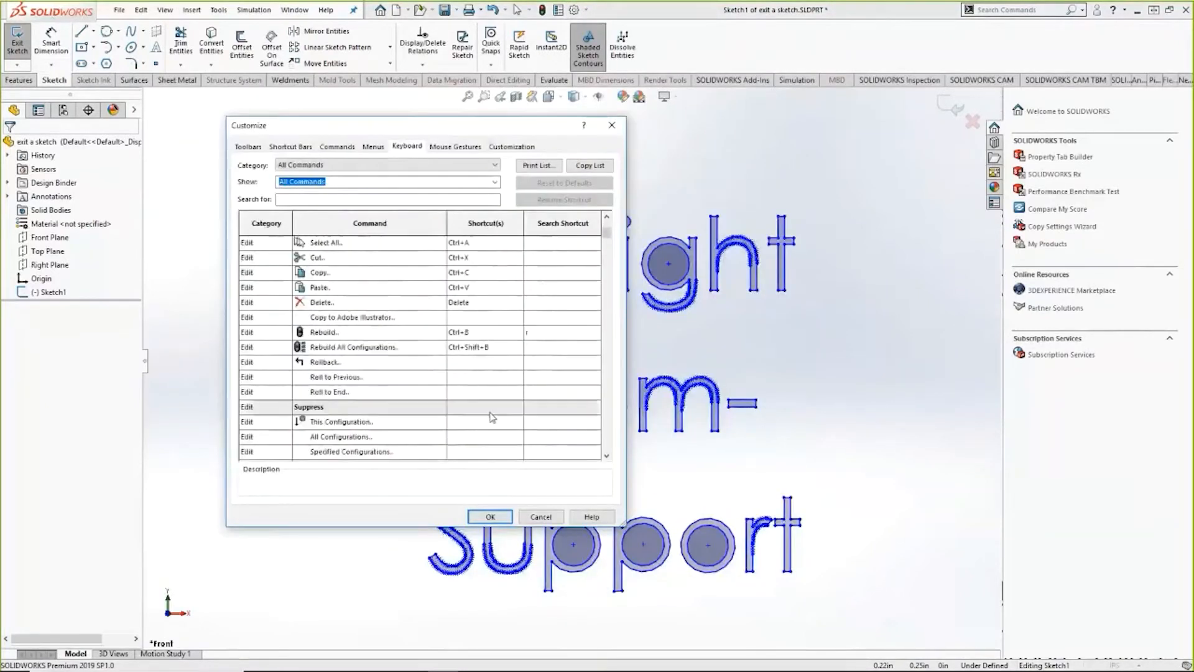
scroll(491, 410, up, 8)
scroll(493, 255, up, 1)
scroll(494, 249, down, 1)
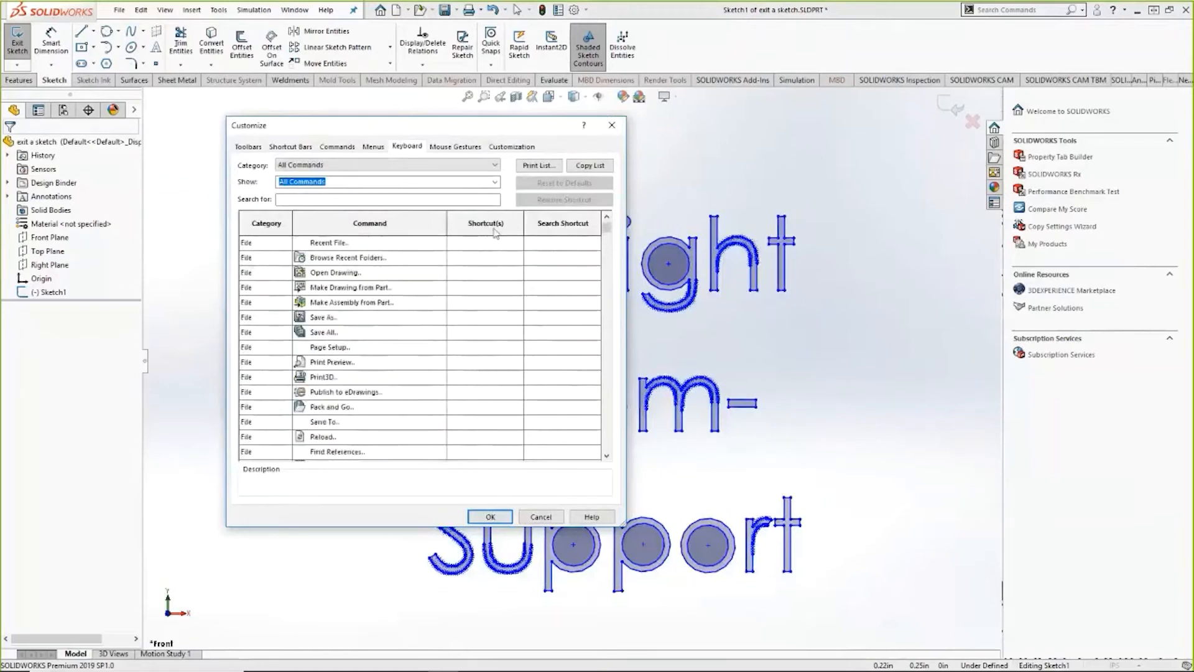
- Sort the commands by their shortcuts, look through the assigned keys, and select the Filter Edges shortcut
click(495, 228)
scroll(309, 322, down, 5)
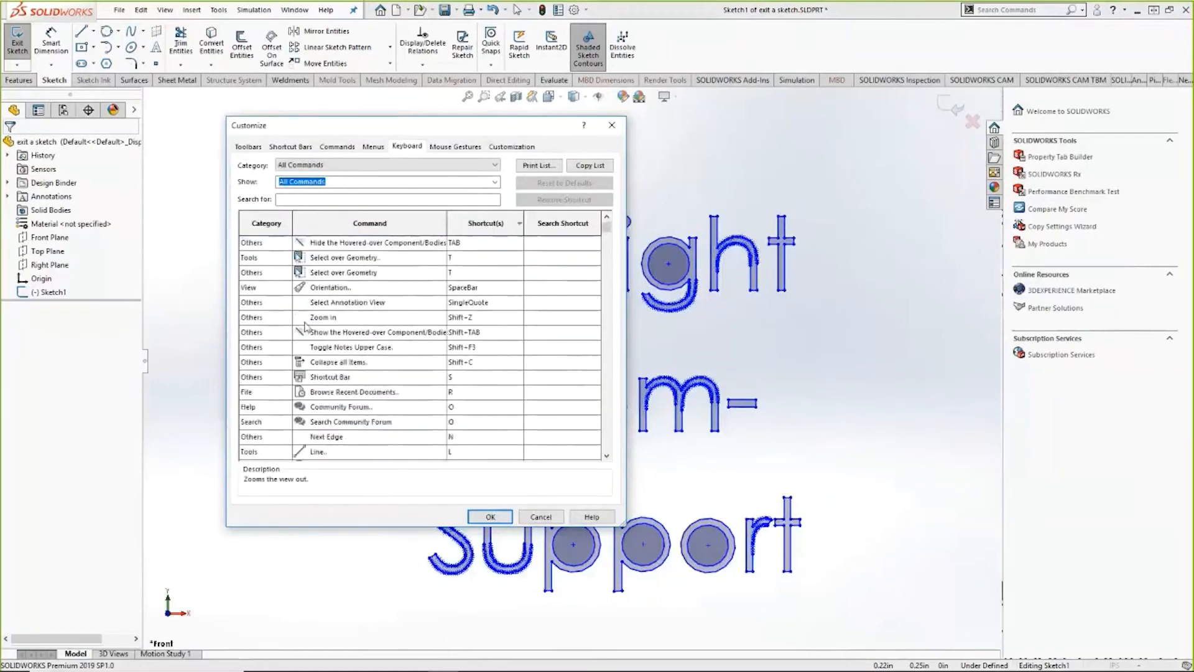
scroll(311, 319, down, 4)
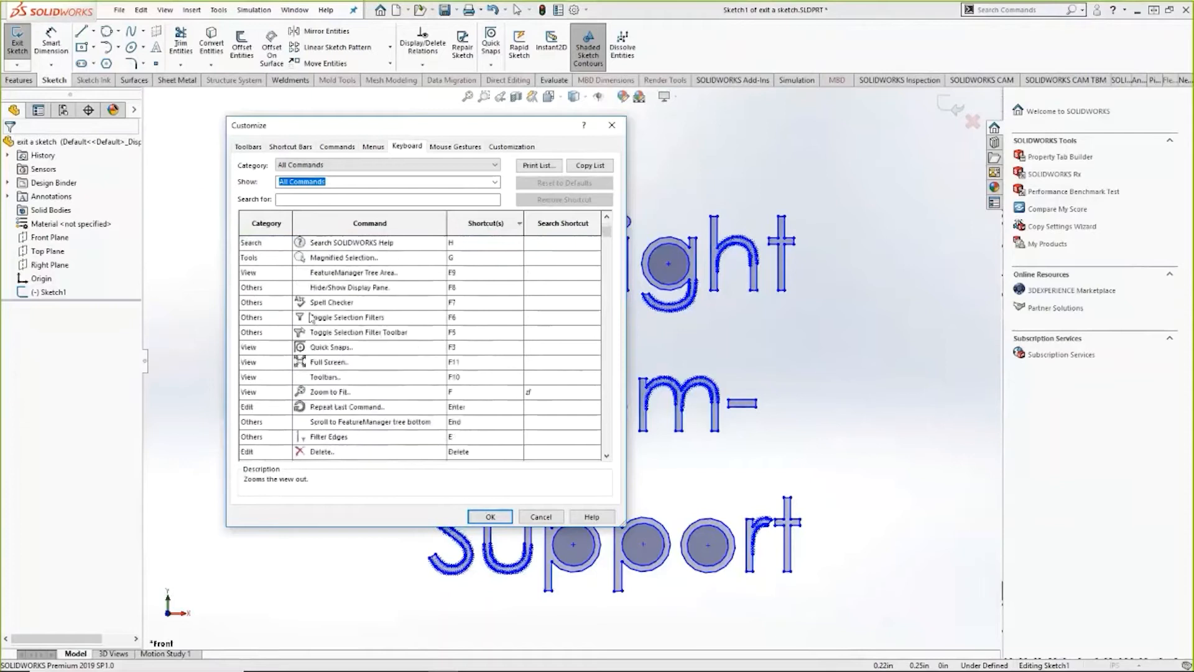
scroll(385, 443, down, 3)
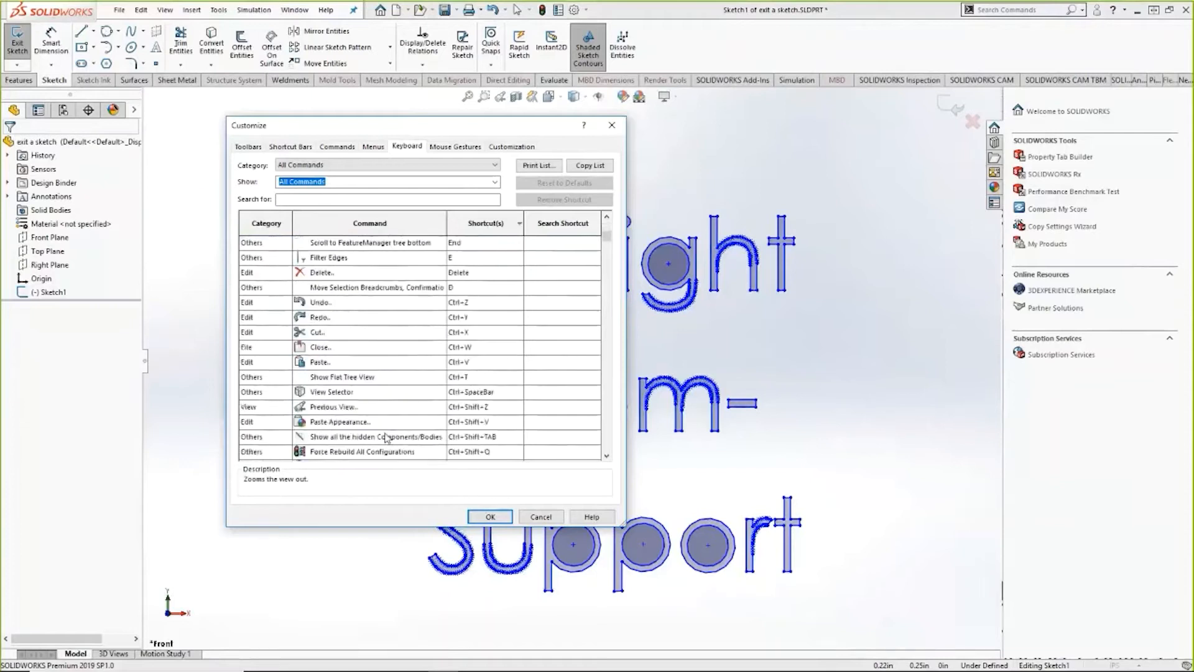
scroll(387, 435, up, 2)
click(463, 393)
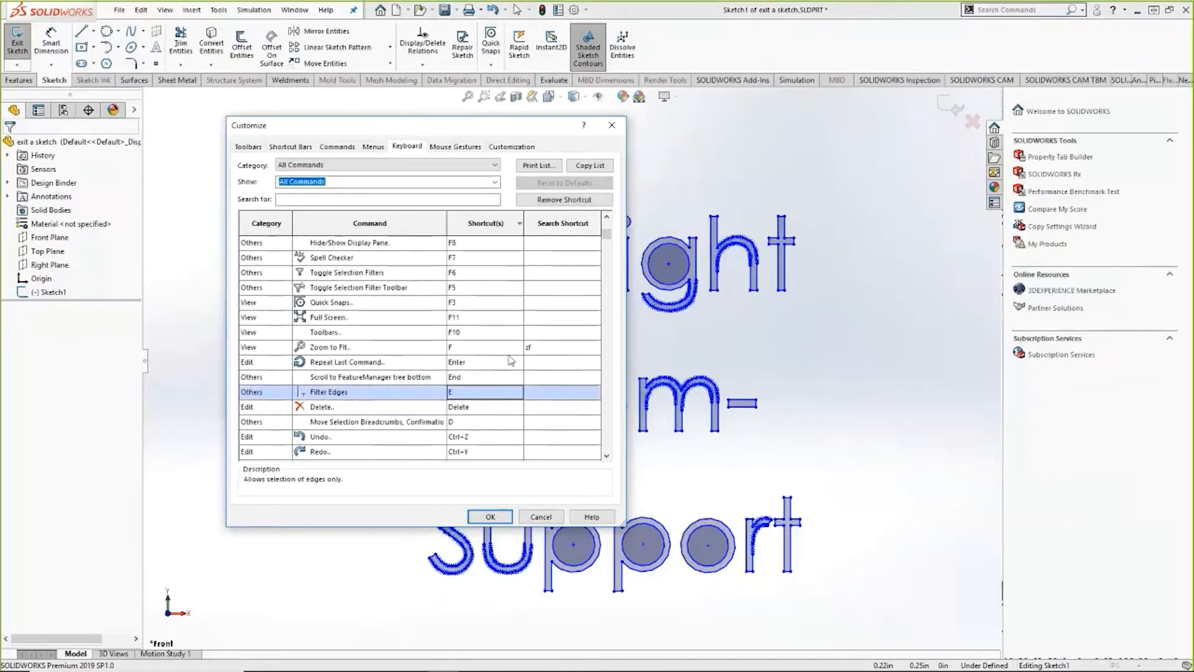
- Try Ctrl+S as the shortcut for the Edit category's Sketch command, decline the reassignment, and assign Shift+S instead
scroll(510, 360, down, 5)
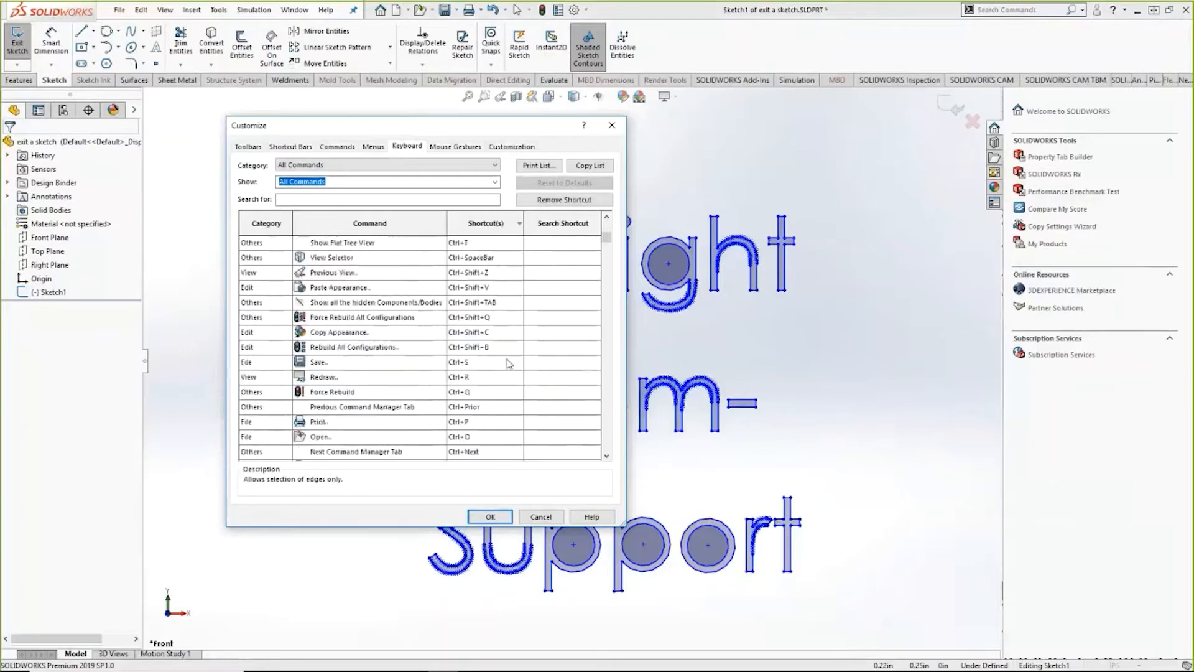
scroll(510, 364, down, 5)
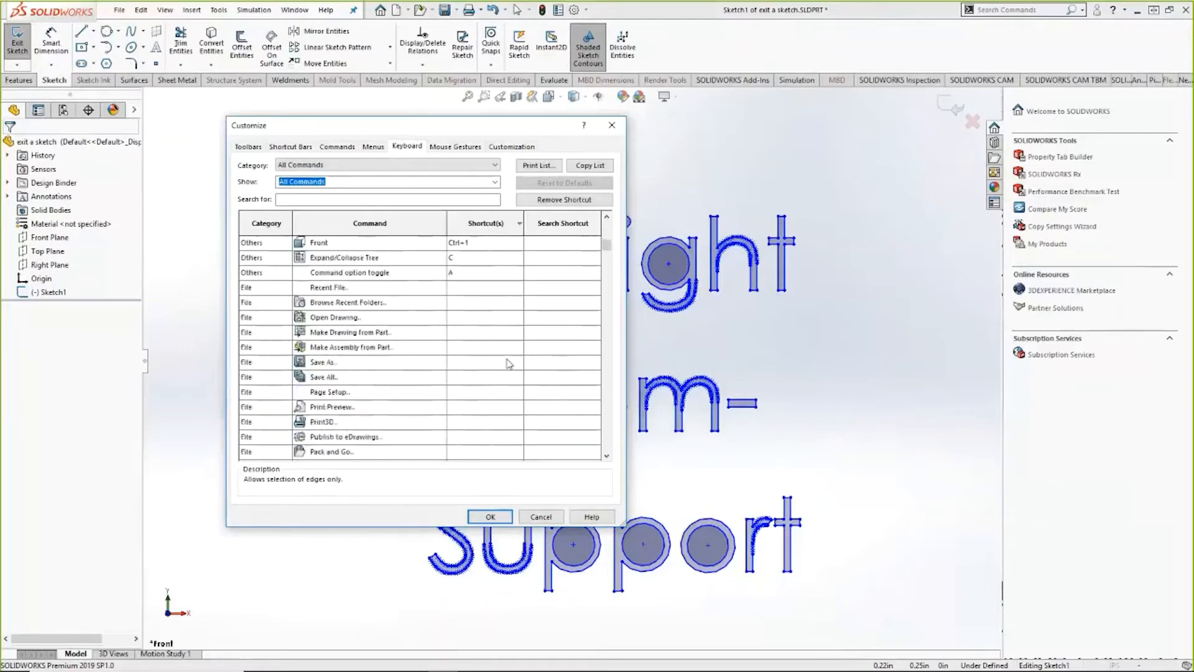
scroll(510, 364, down, 5)
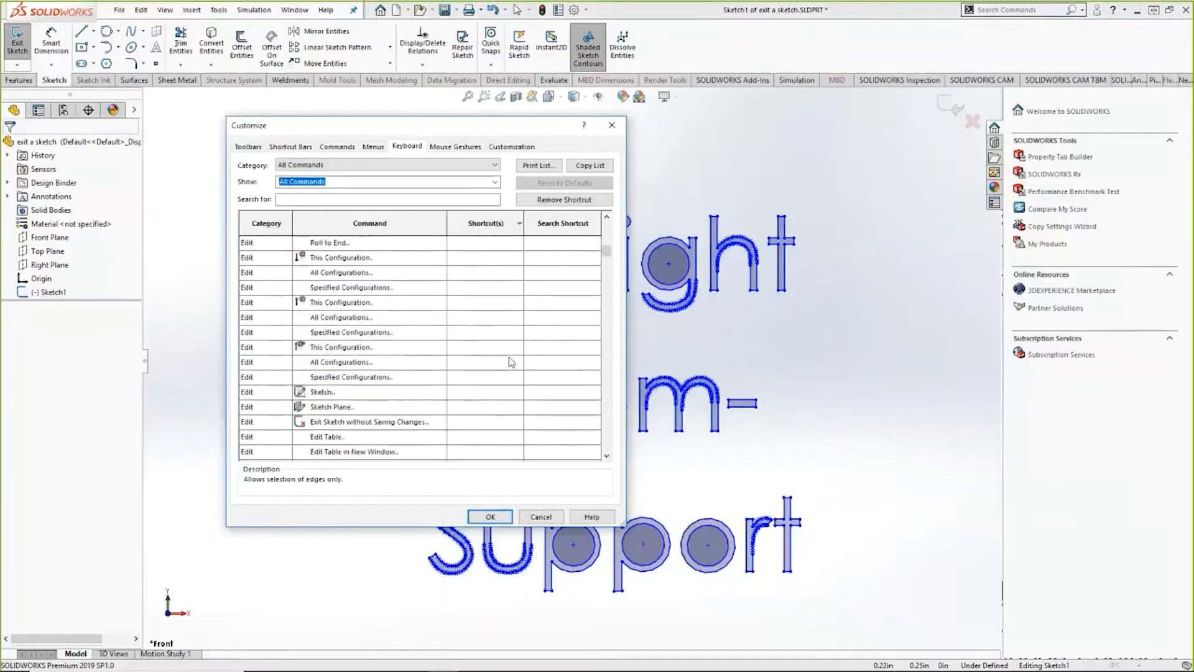
click(459, 394)
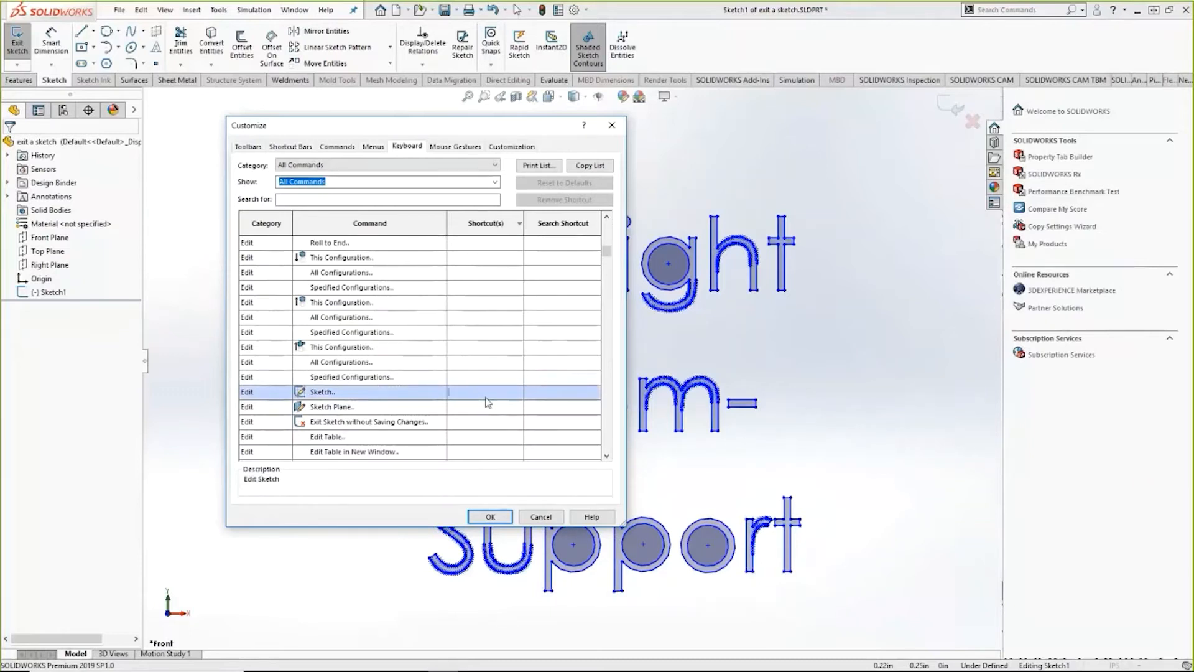
key(ctrl+s)
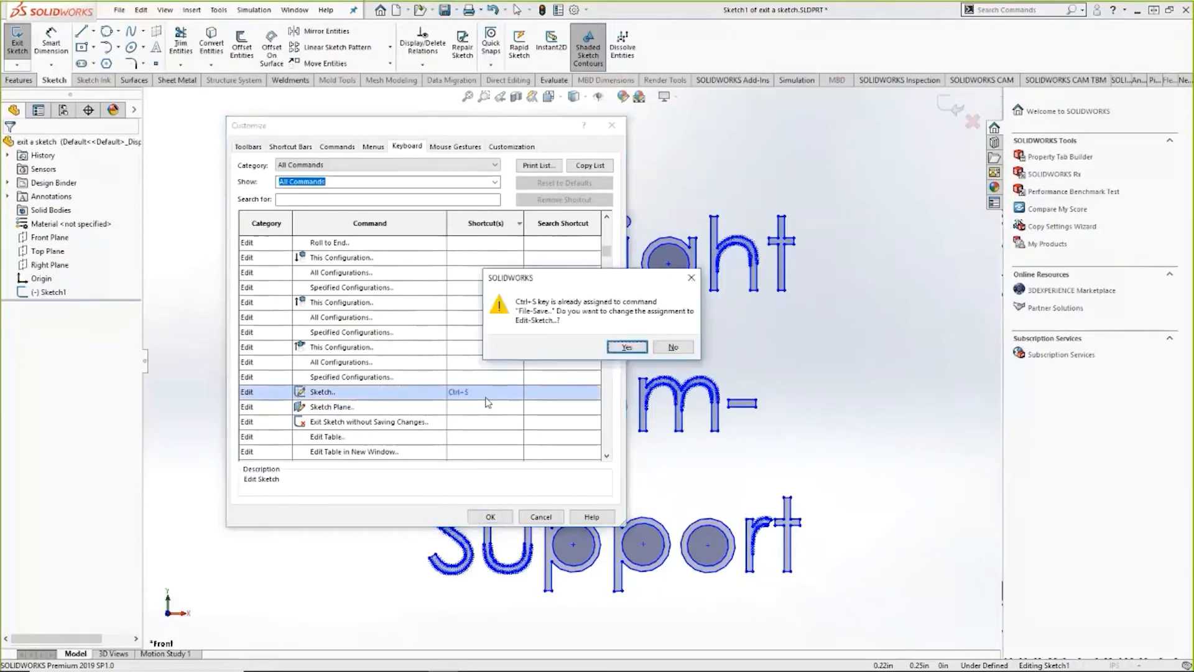
click(675, 347)
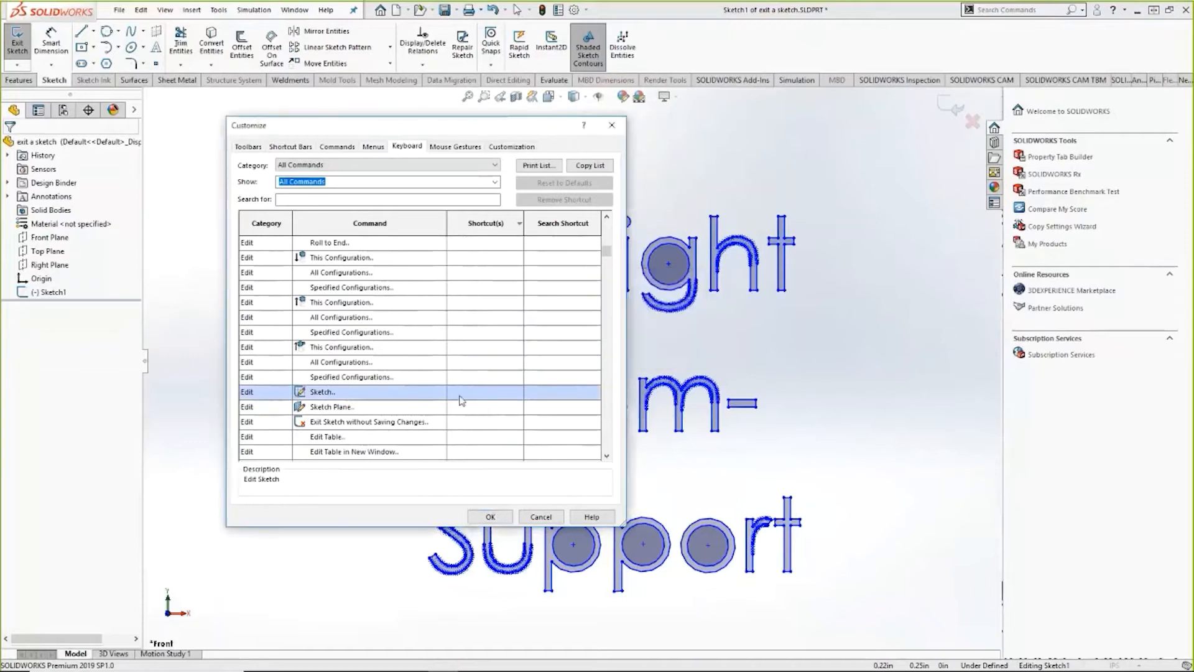
key(shift+s)
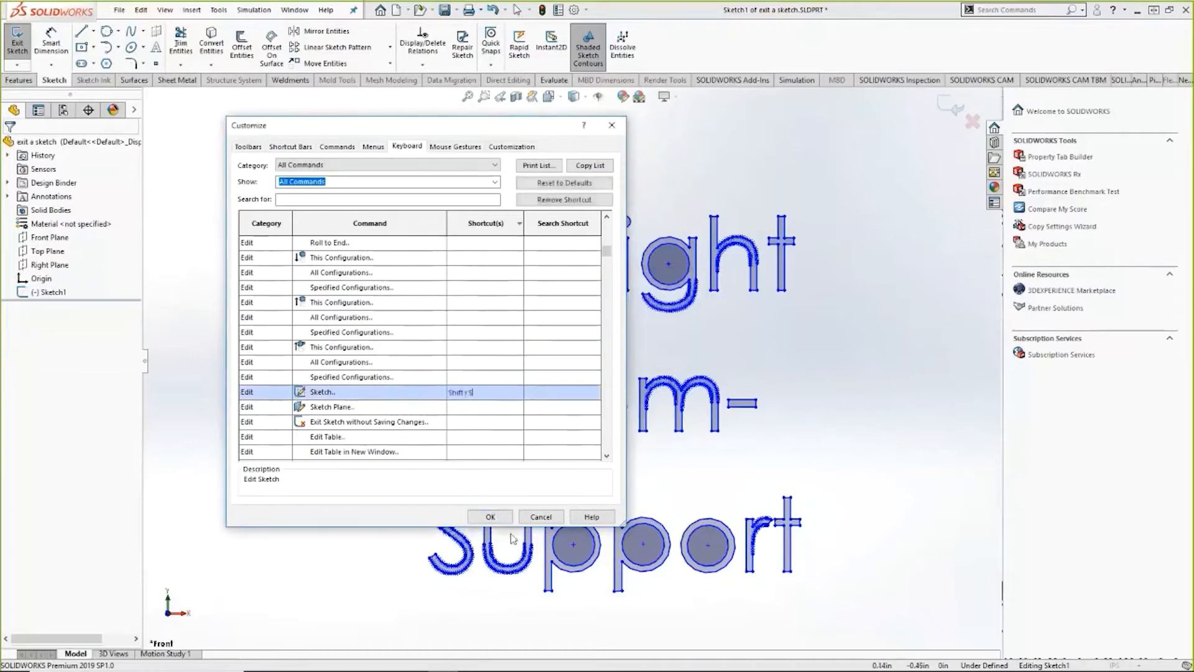
click(490, 518)
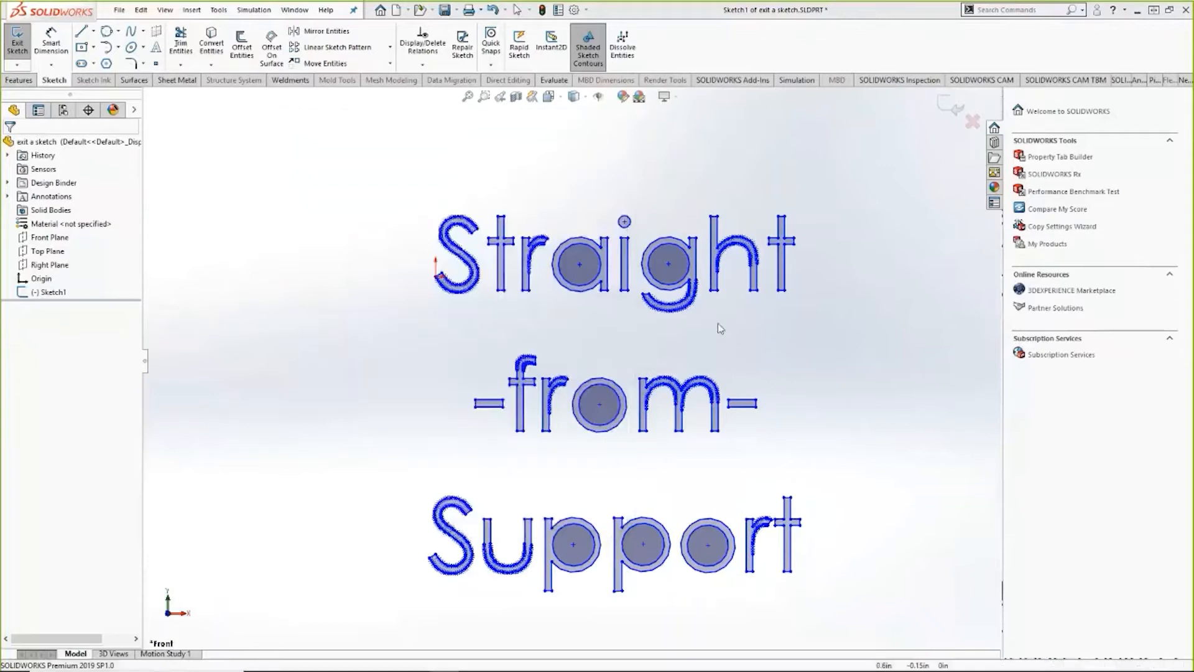
- Exit the sketch with its new shortcut, show the sketch commands, and reopen Sketch1 for editing
key(shift+s)
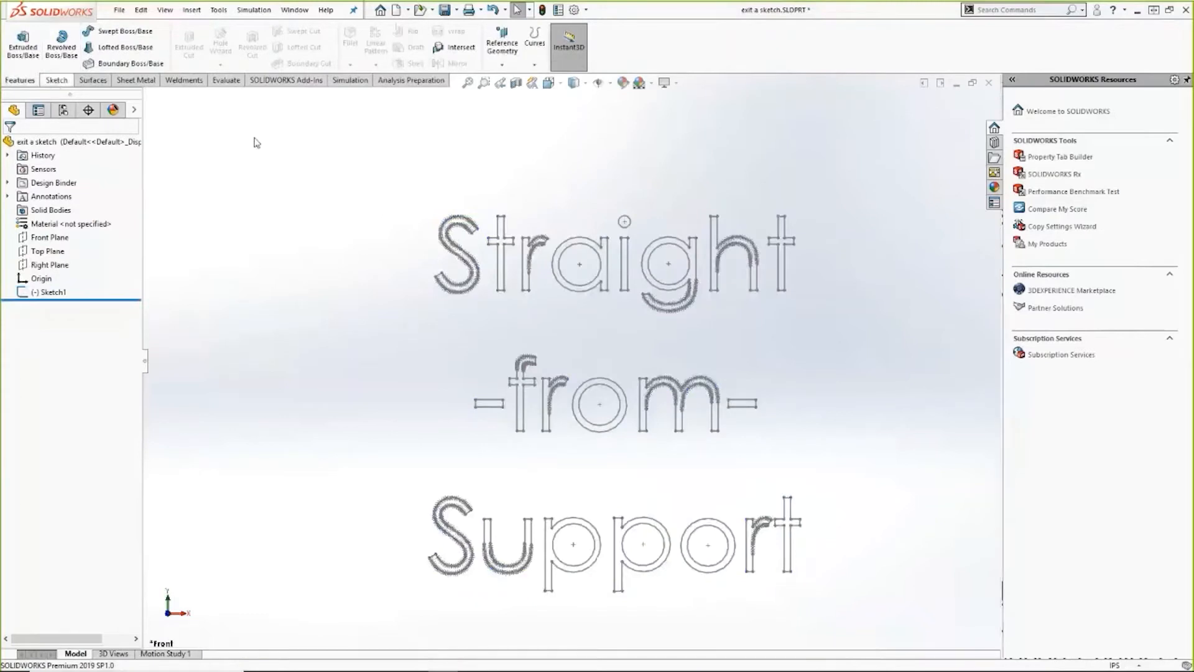
click(55, 80)
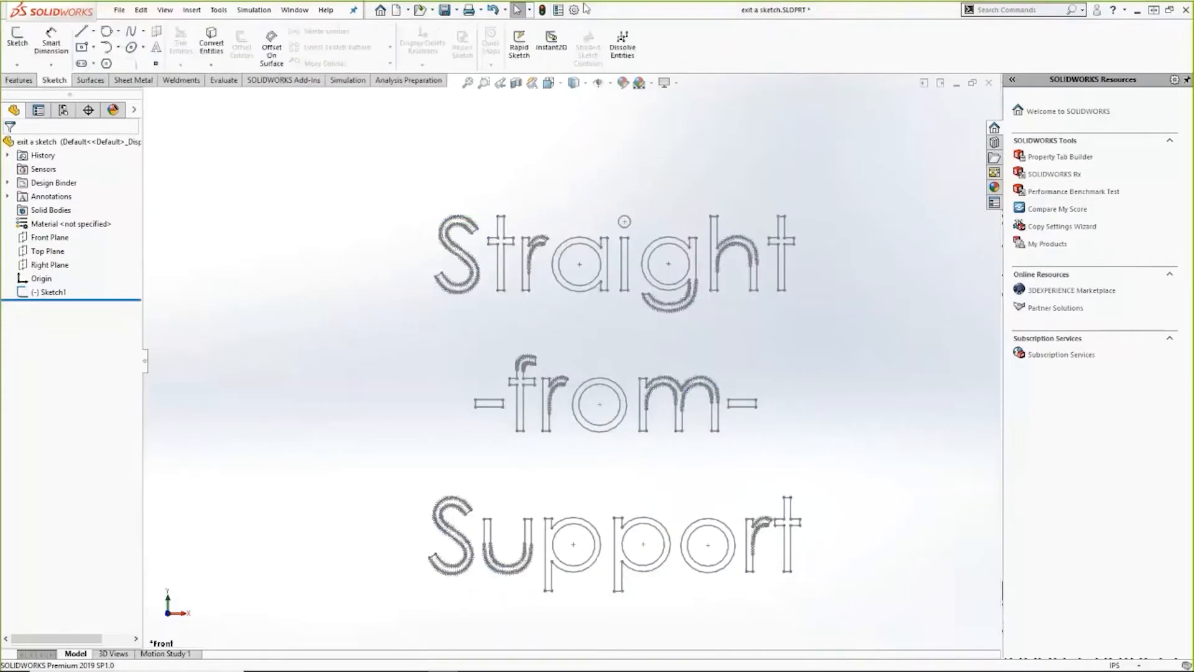
right_click(49, 292)
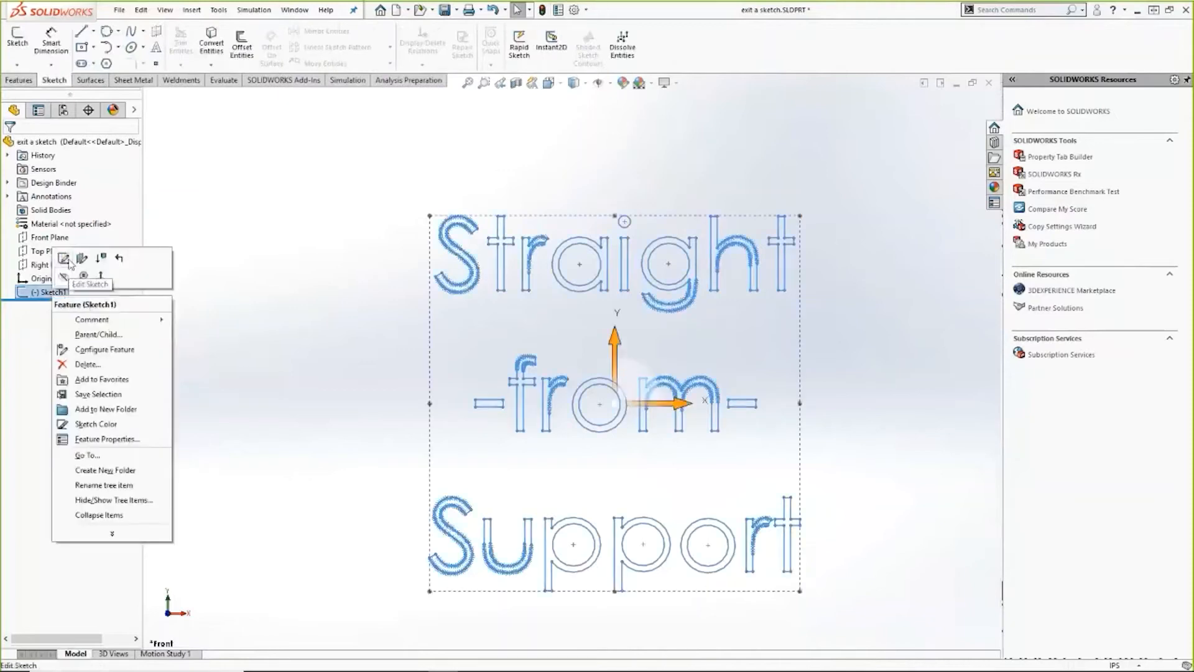
click(64, 259)
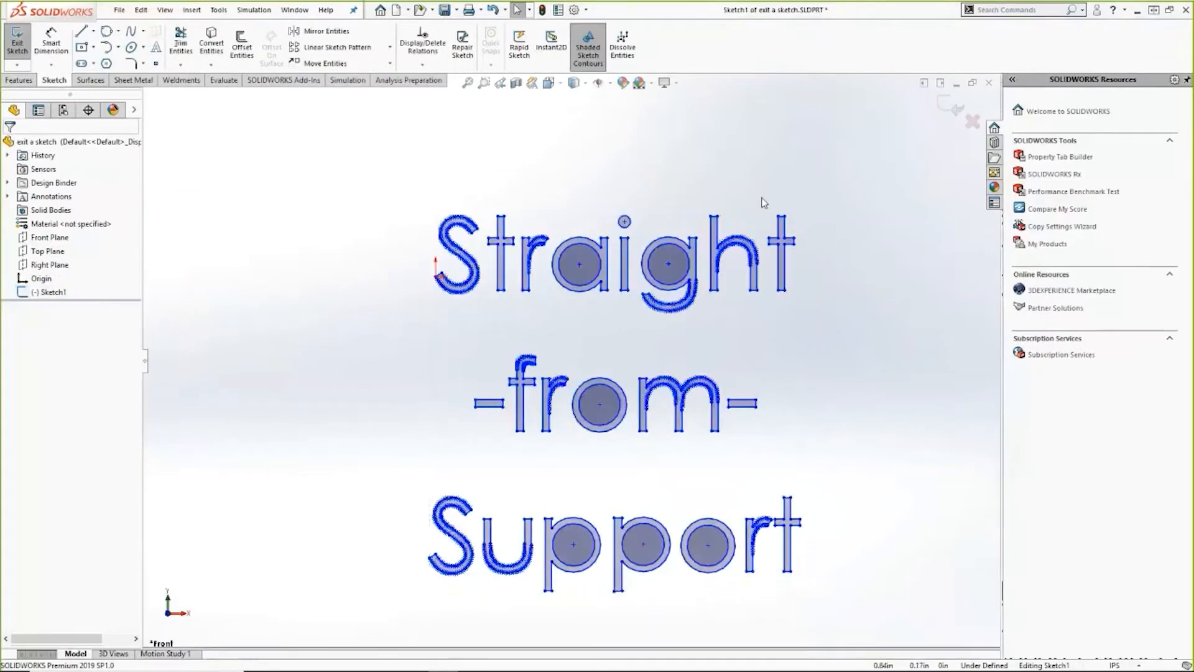
click(575, 10)
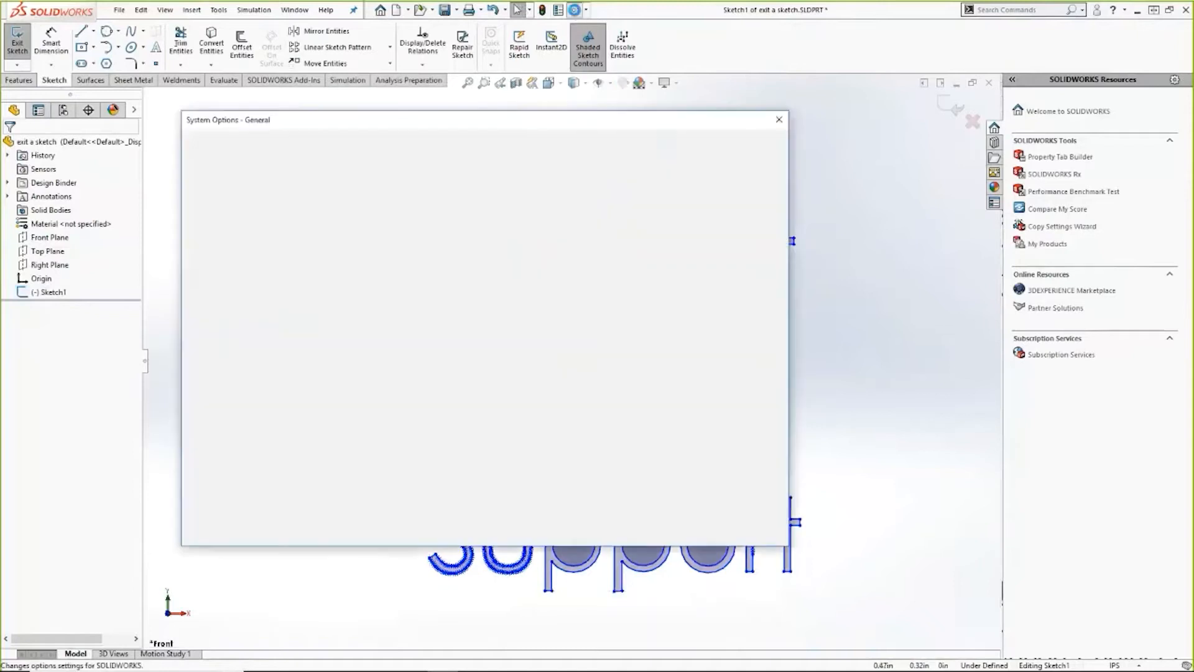
click(778, 120)
click(586, 10)
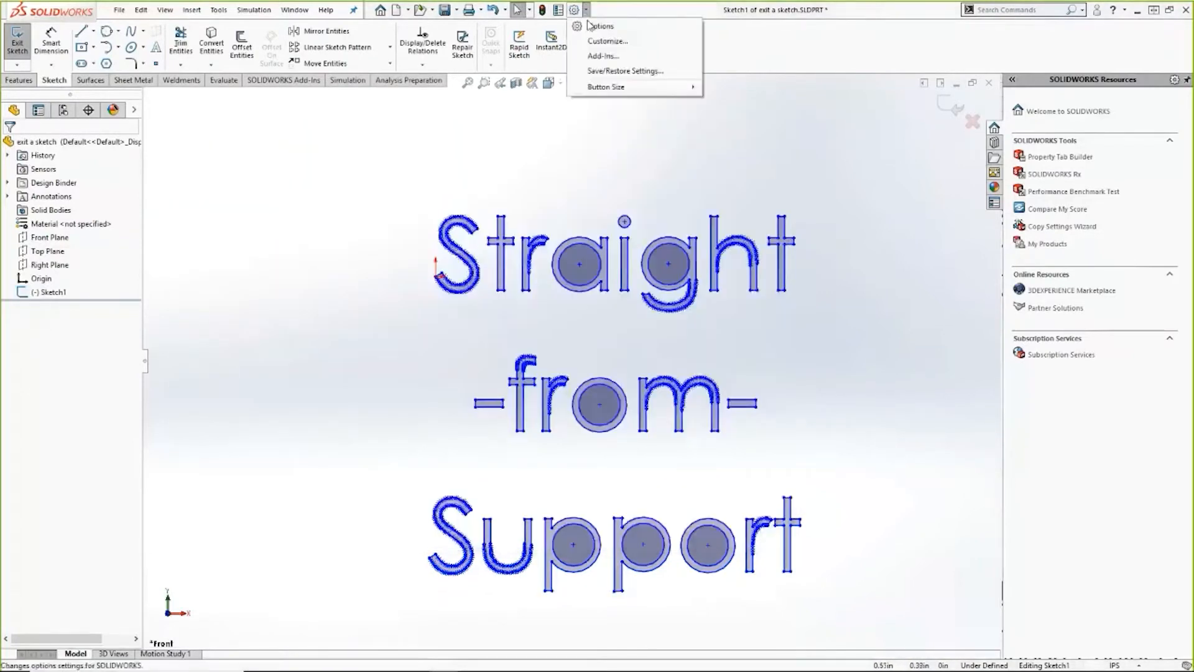
click(588, 25)
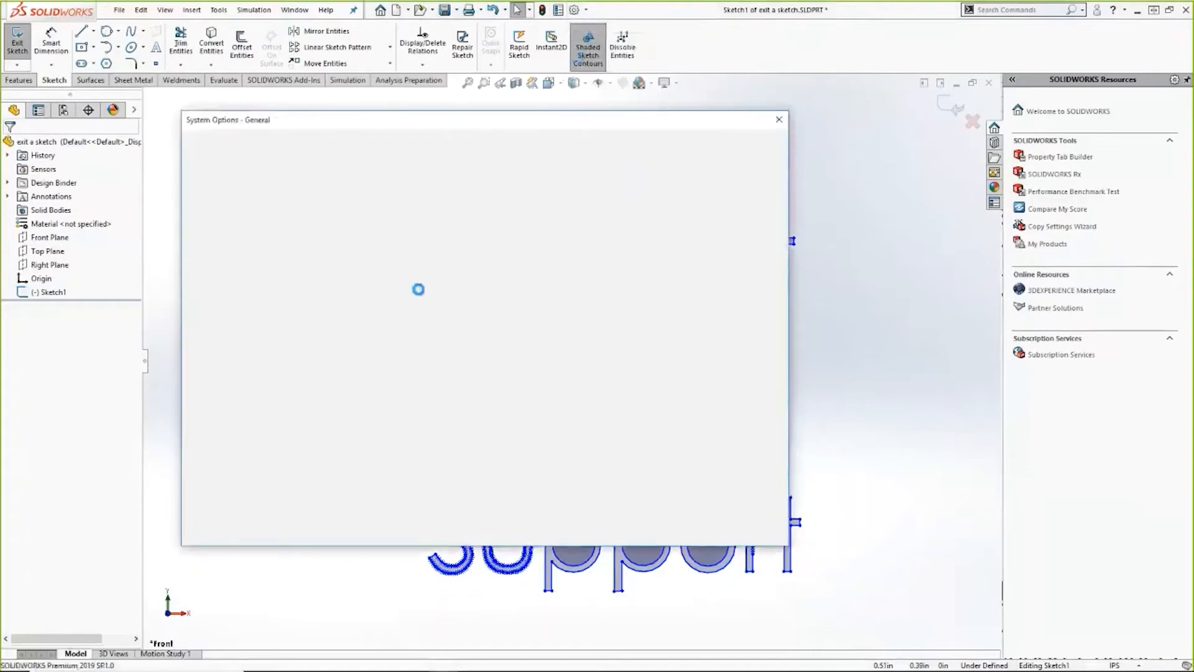
click(780, 120)
- Open the keyboard shortcut customization, sort the commands by their shortcuts, and look through the list
click(586, 9)
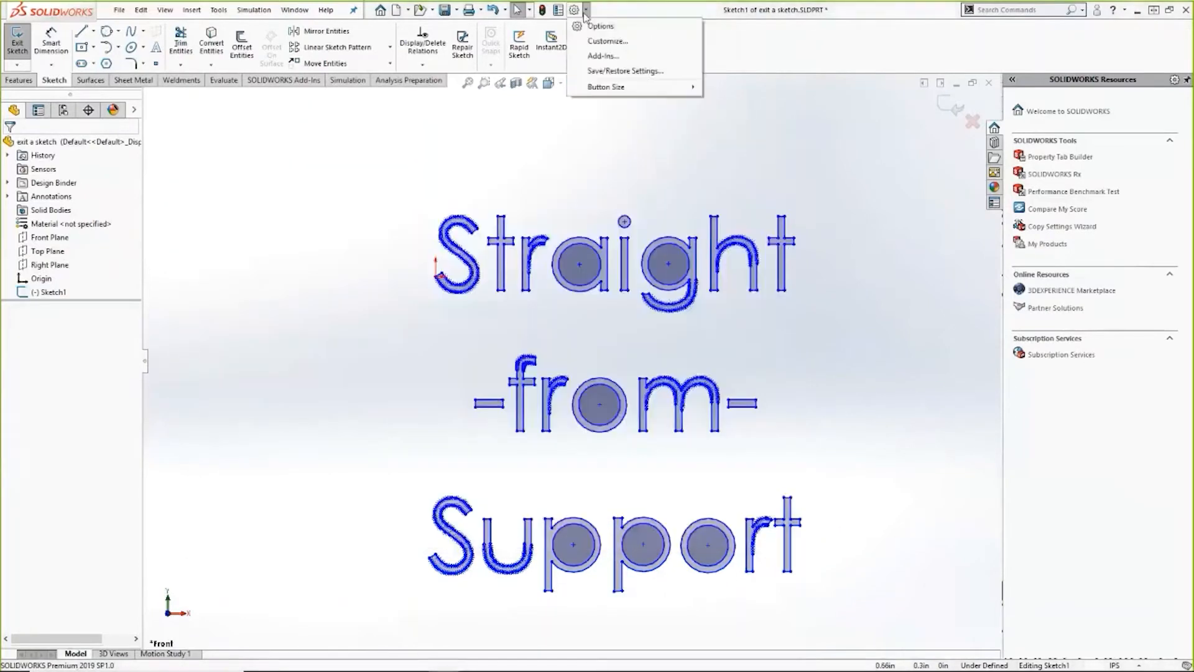
click(586, 41)
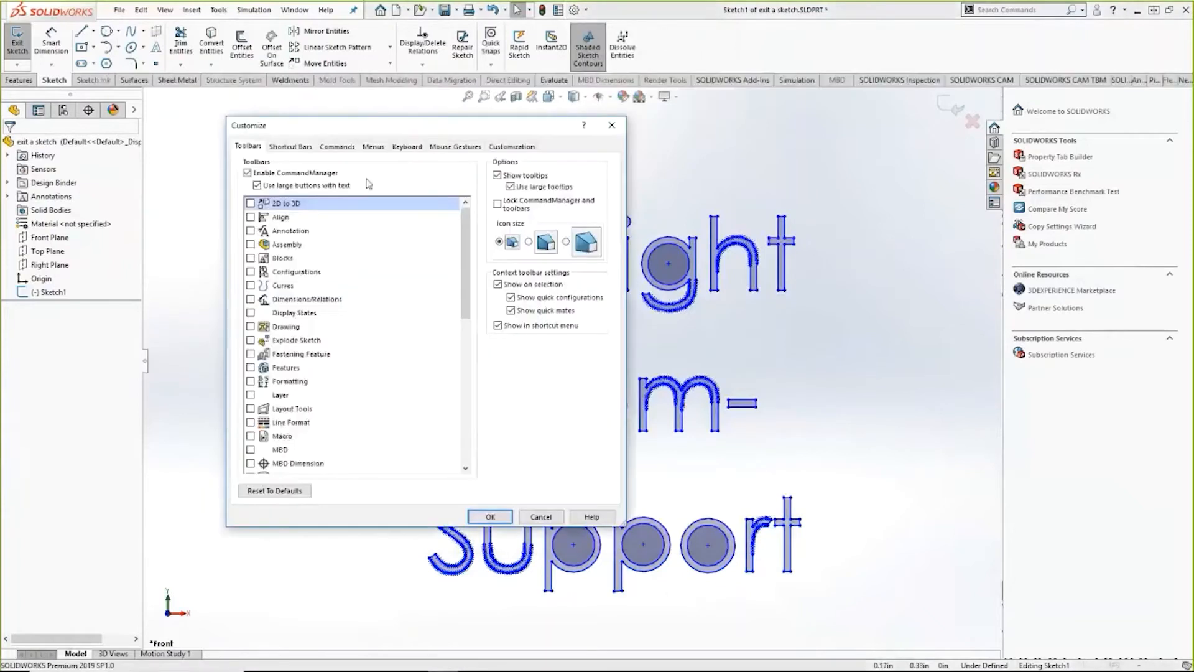
click(408, 146)
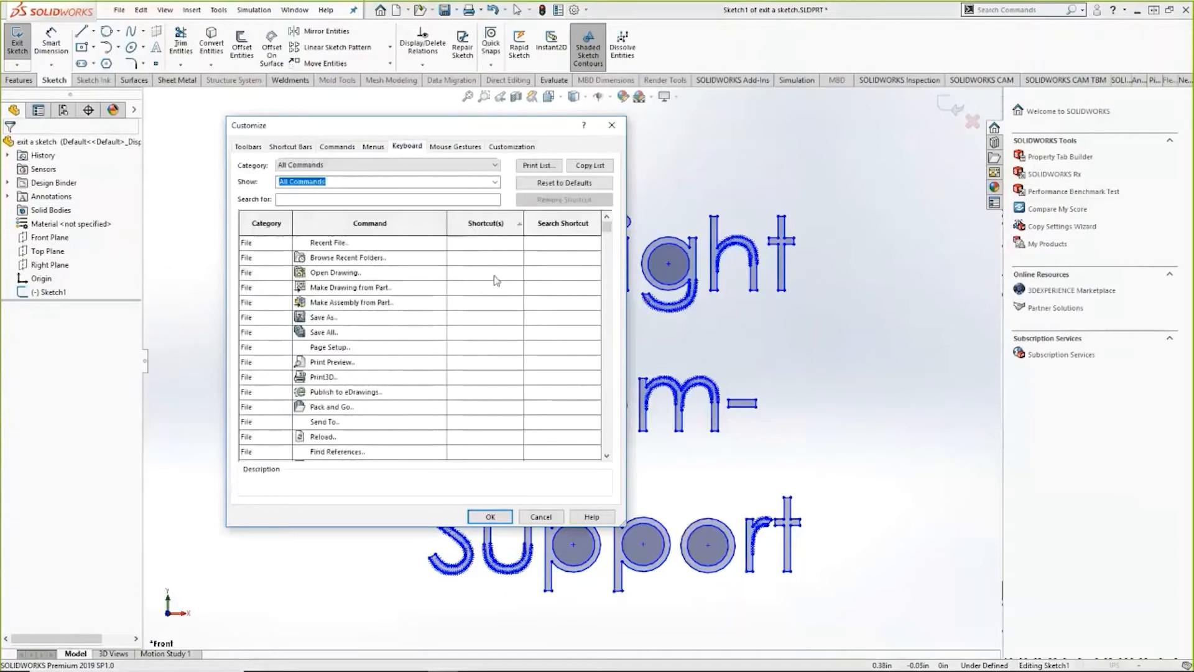
click(486, 223)
scroll(464, 367, down, 4)
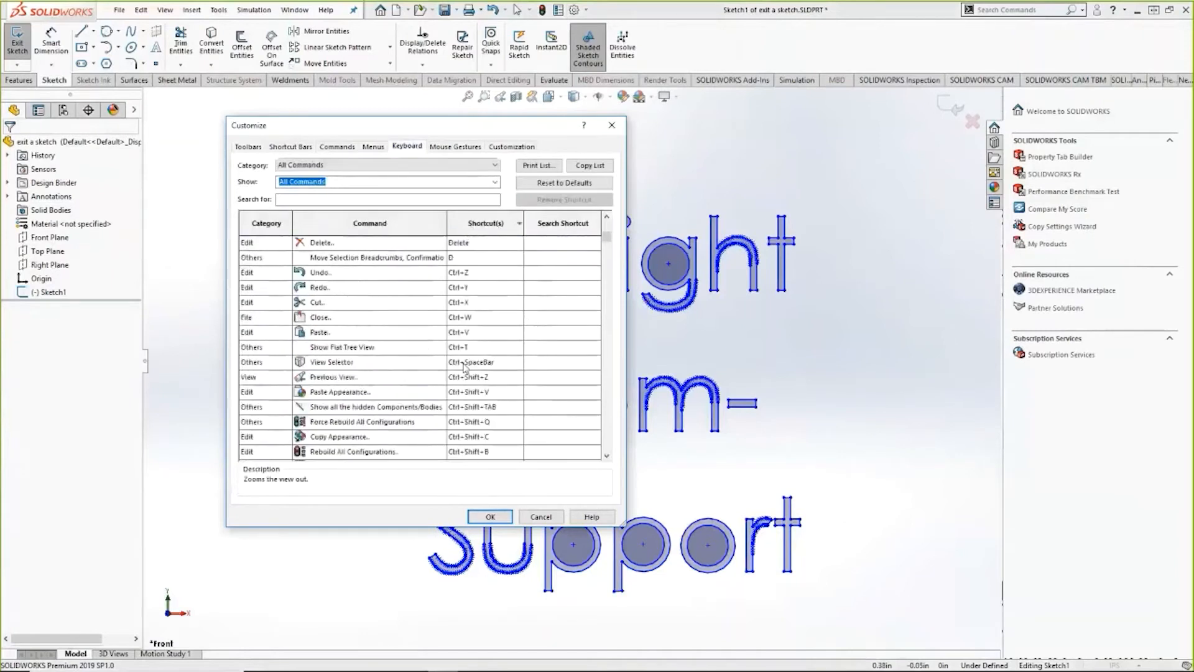
scroll(463, 367, down, 8)
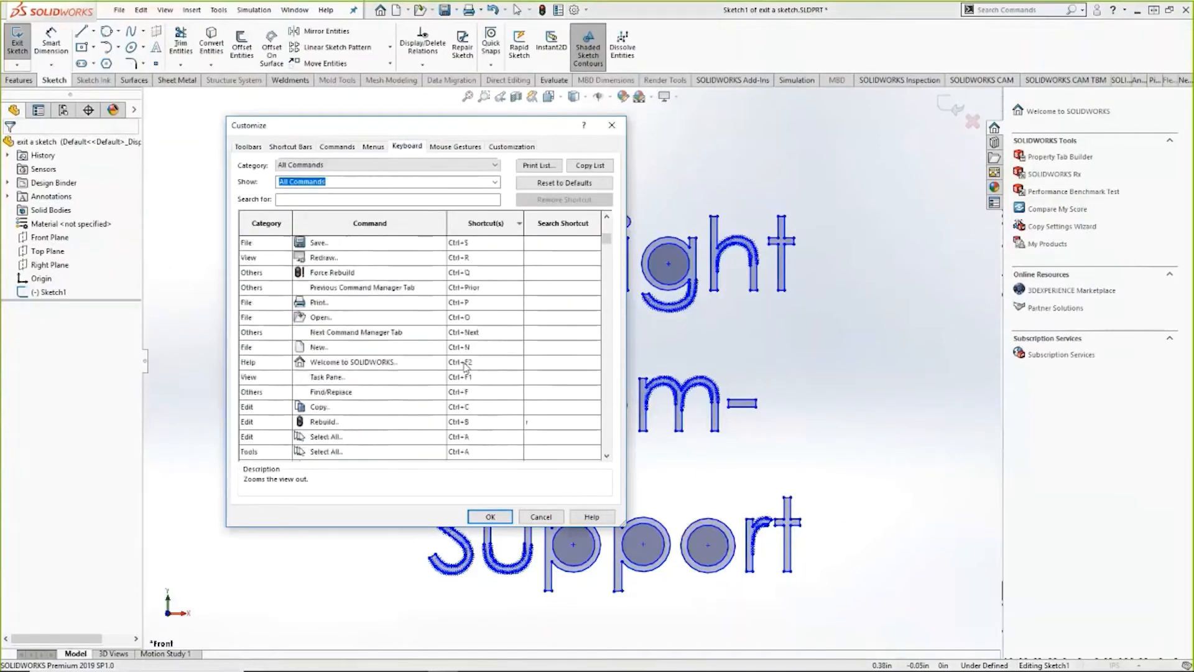
scroll(463, 367, down, 3)
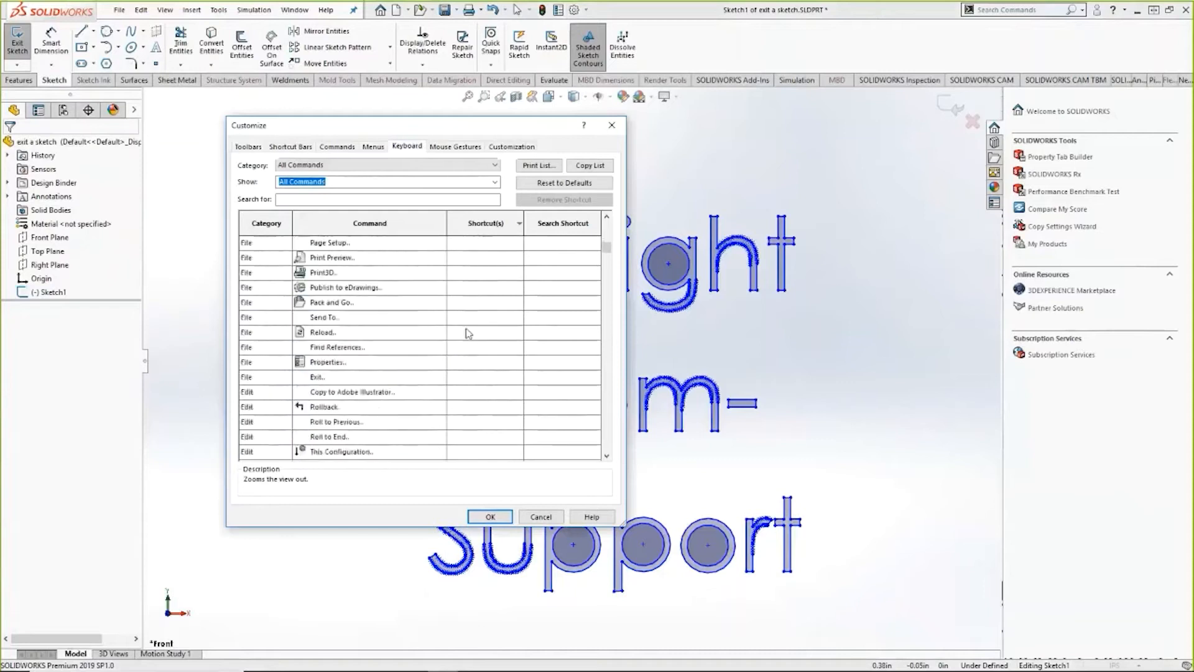
- Search the shortcut list for "exi", select the shortcut of Exit Sketch without Saving Changes, and cancel the customization
click(388, 200)
text(exi)
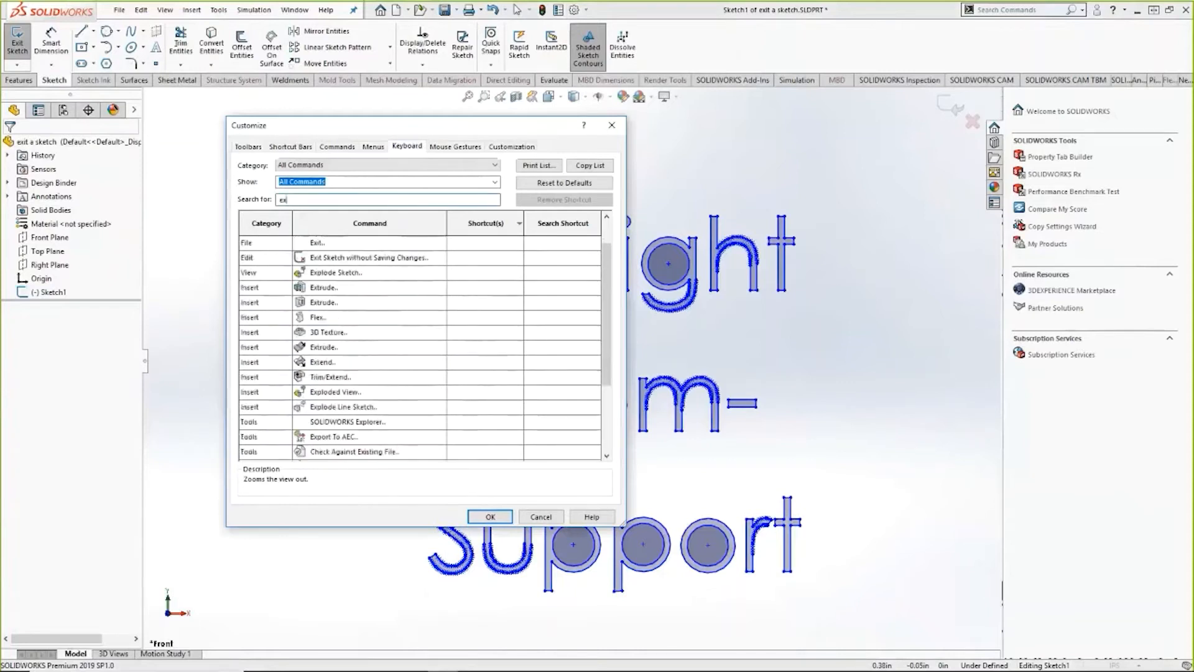
click(479, 257)
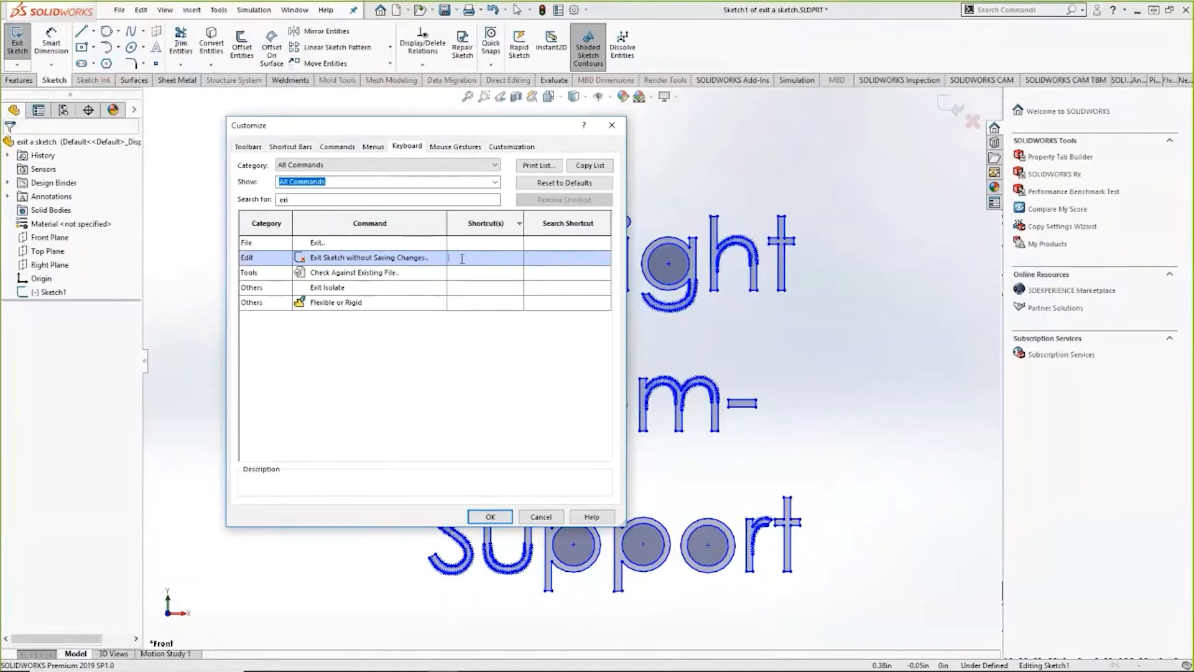
click(544, 518)
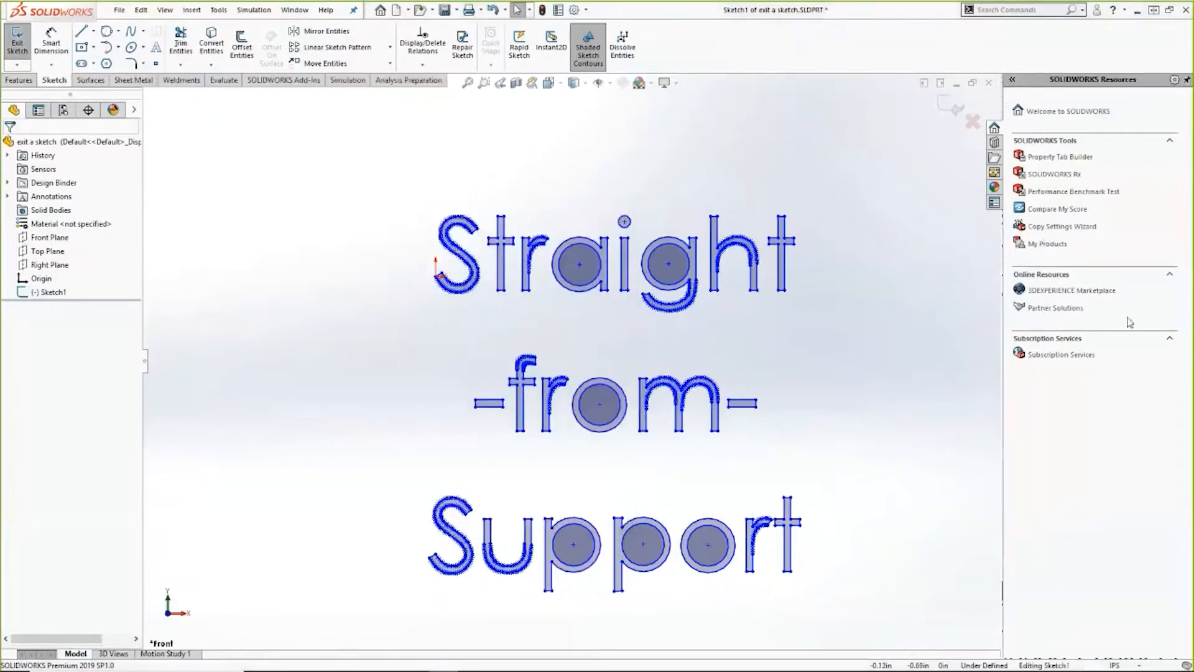
- Search the commands for "exit", replace the search with "ske", and run Exit Sketch from the results
click(1028, 10)
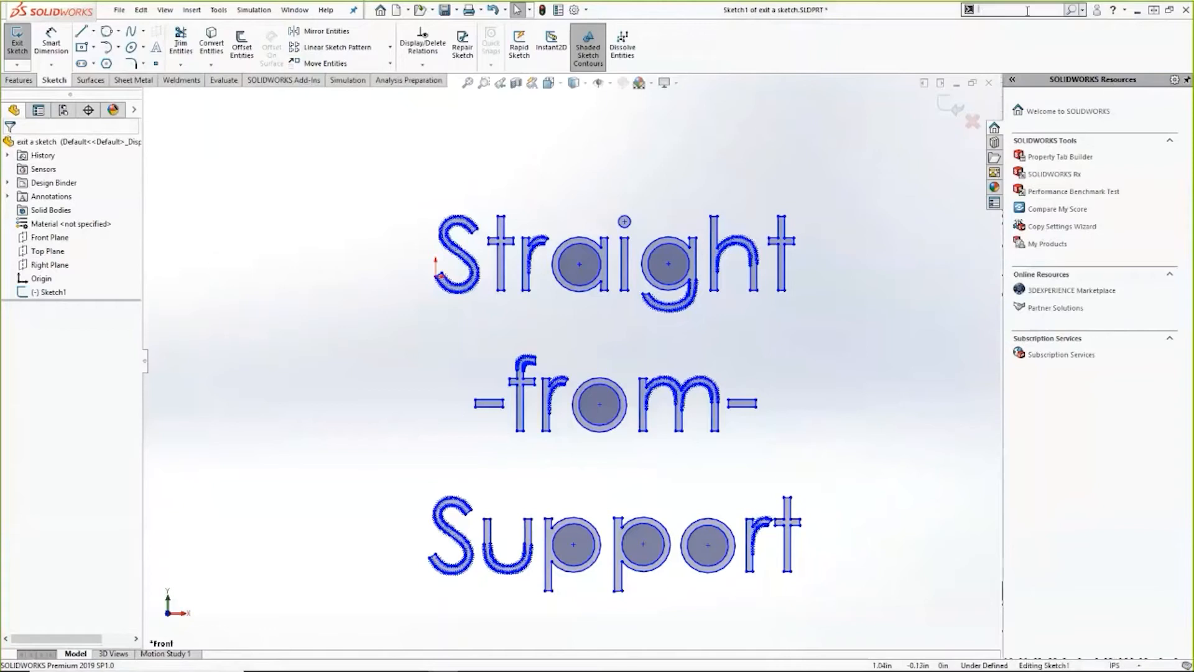
text(exit)
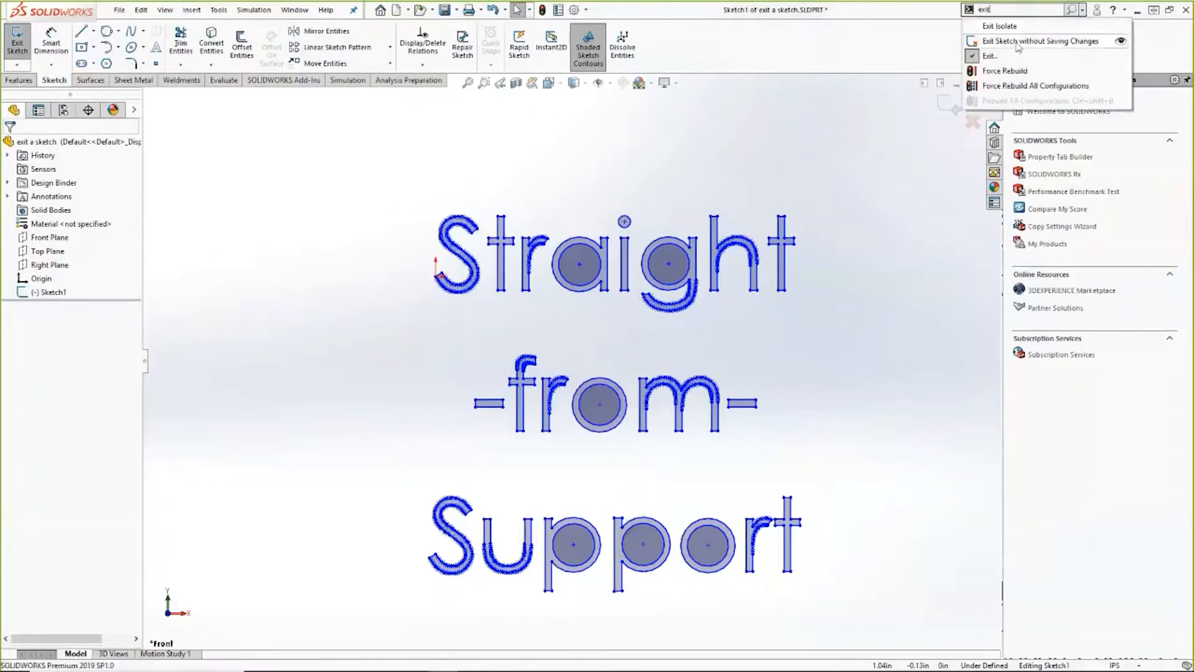
click(1021, 9)
drag(1021, 9, 974, 12)
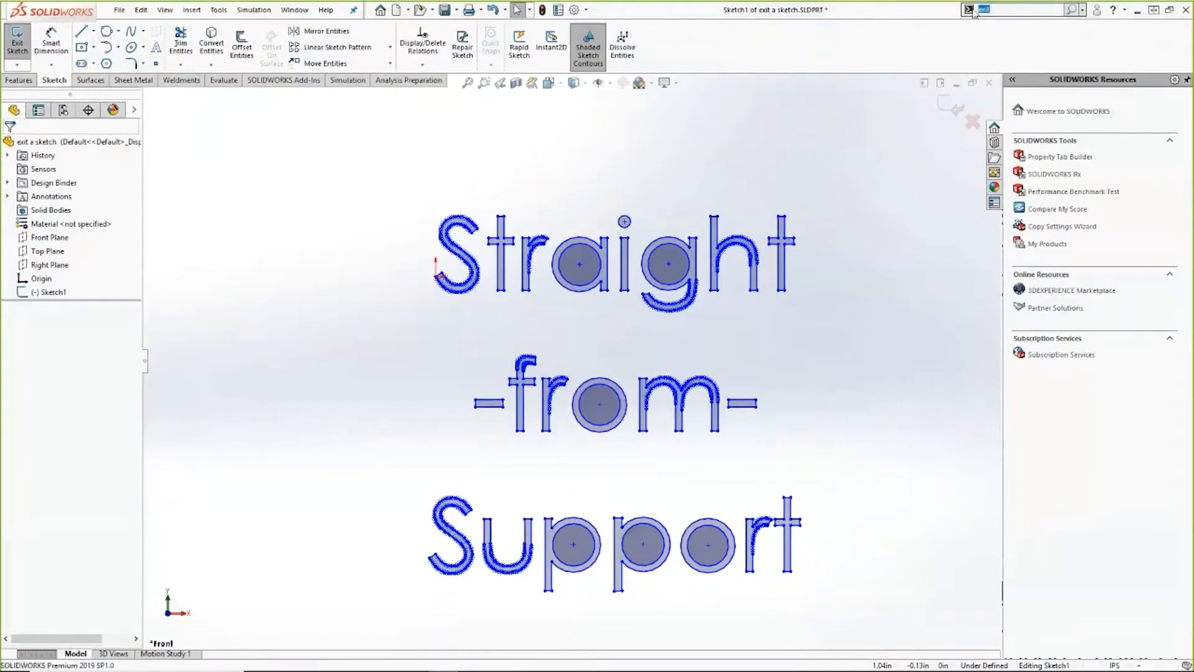
text(ske)
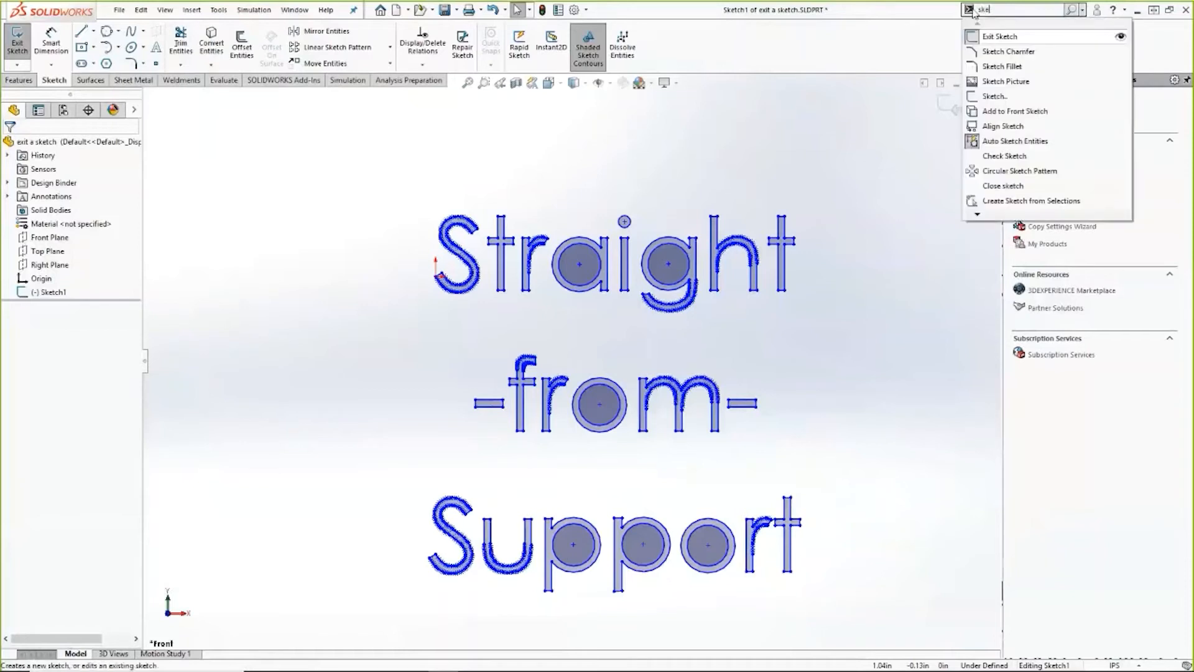
click(976, 37)
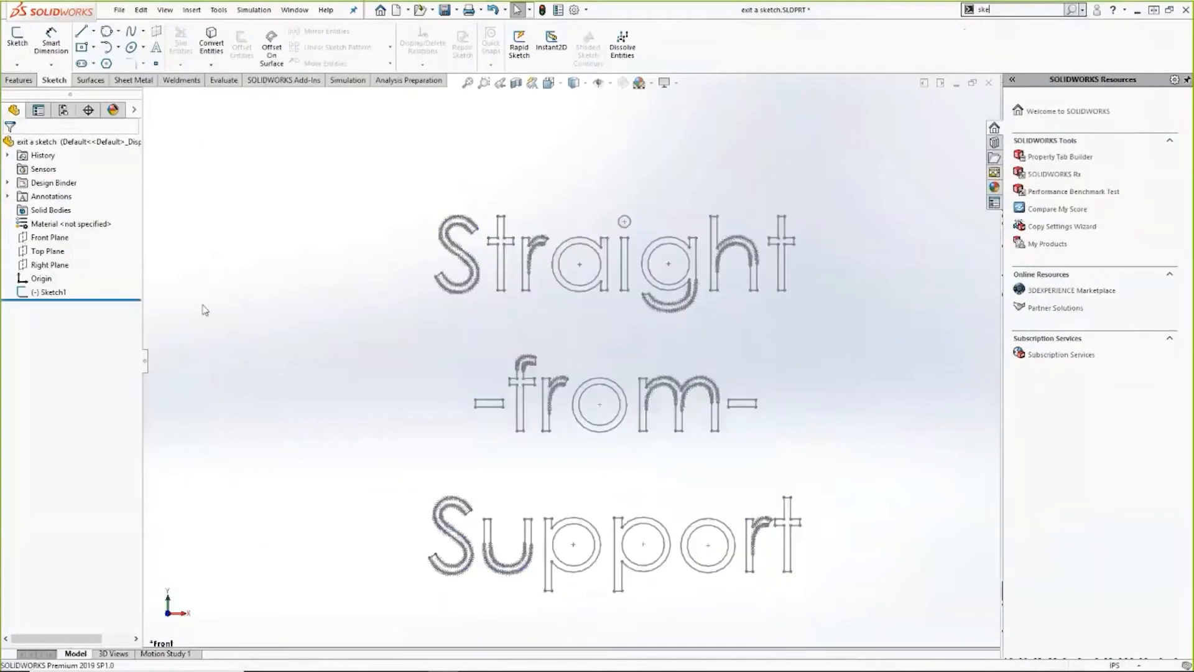
- Reopen Sketch1 for editing and search the commands for "ske" again
right_click(65, 293)
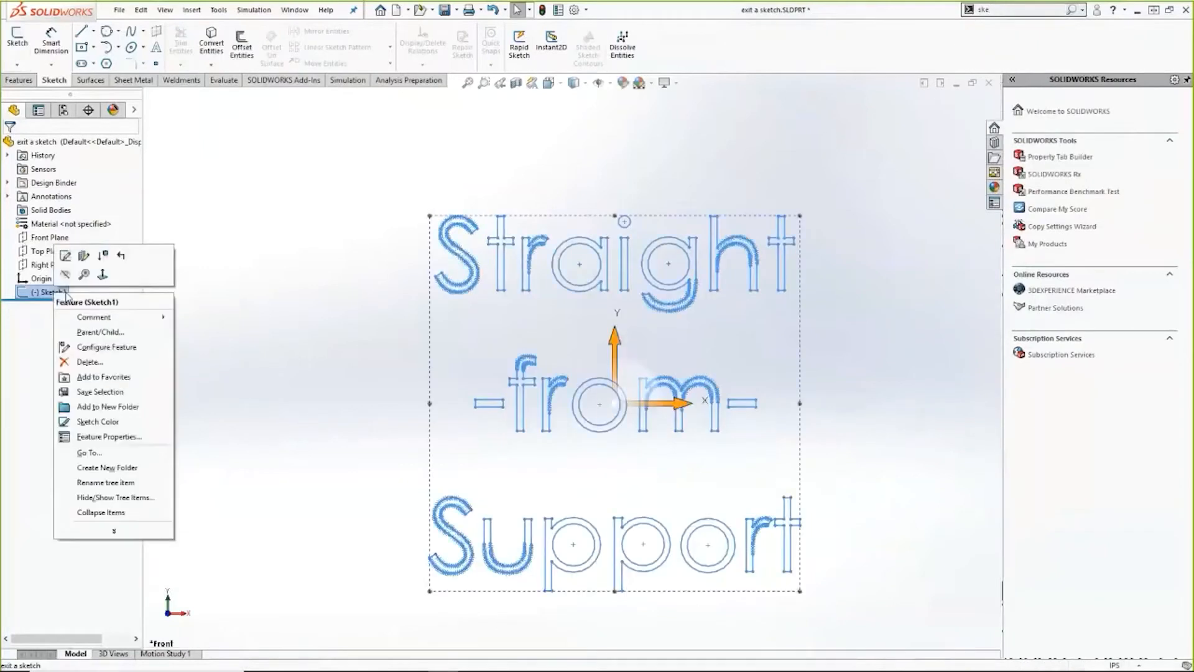
click(65, 255)
click(1025, 13)
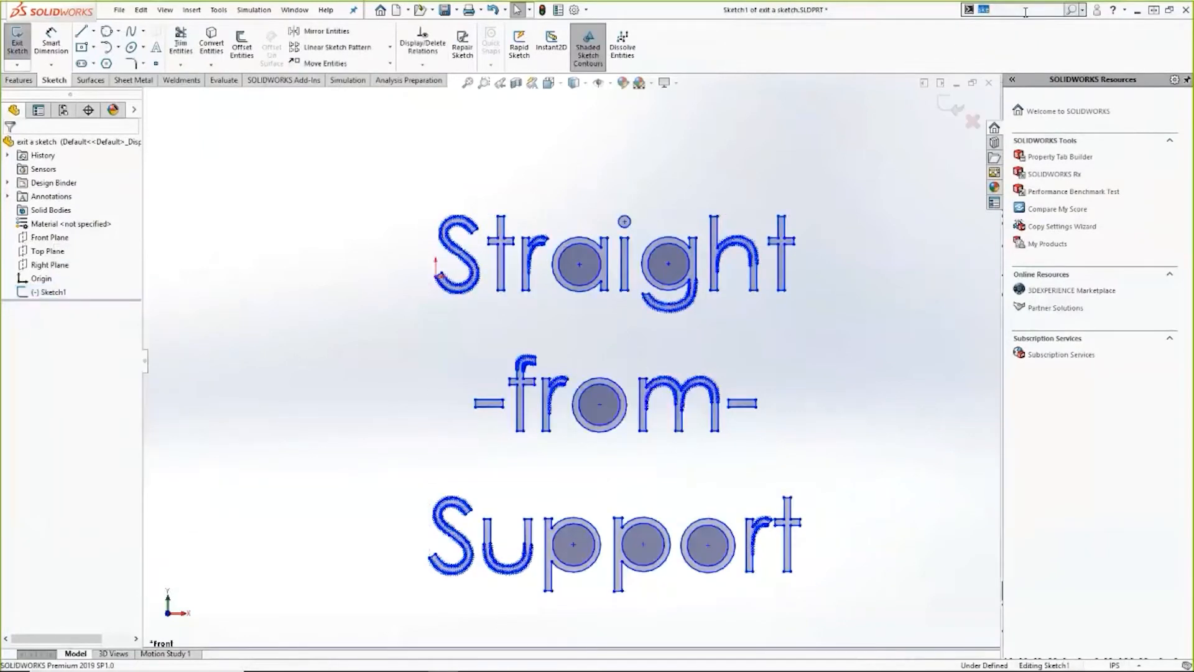
text(ske)
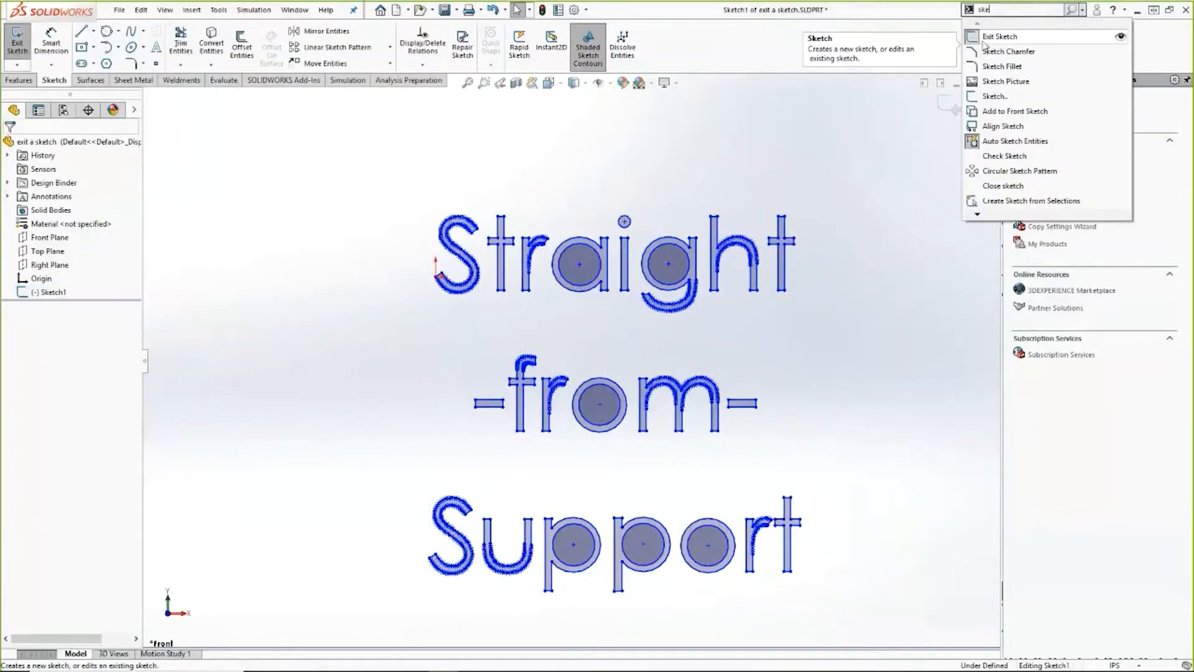
- Search the commands for "sket" and add Exit Sketch from the results to the end of the Surfaces commands
click(89, 82)
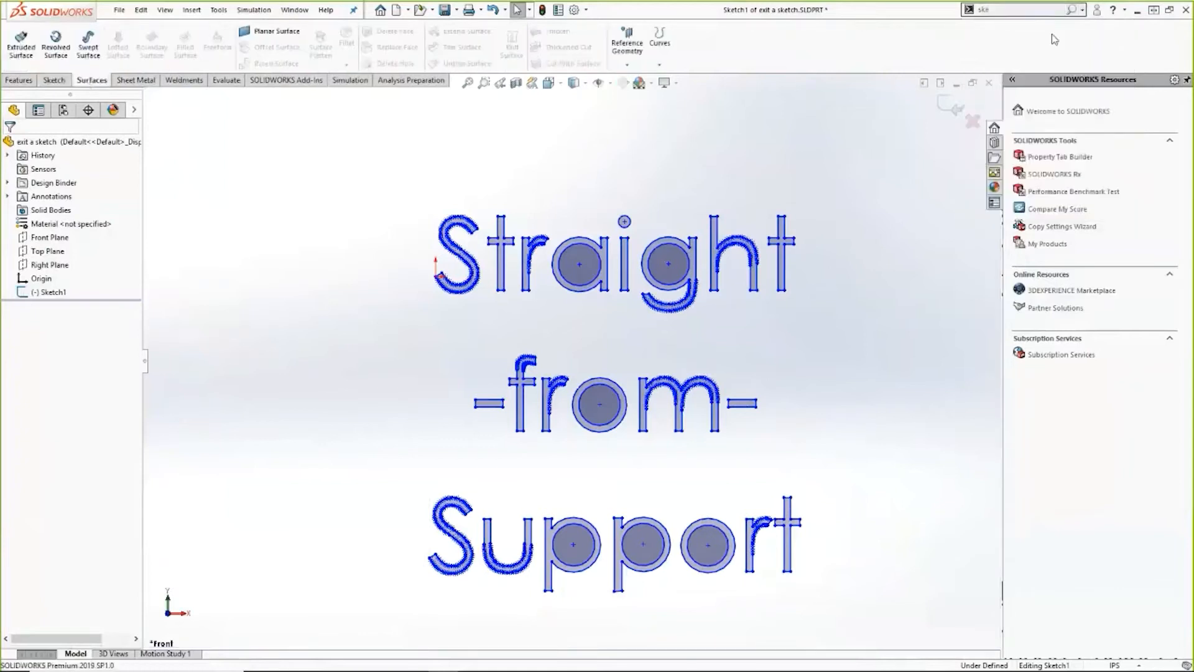
click(1009, 11)
text(sket)
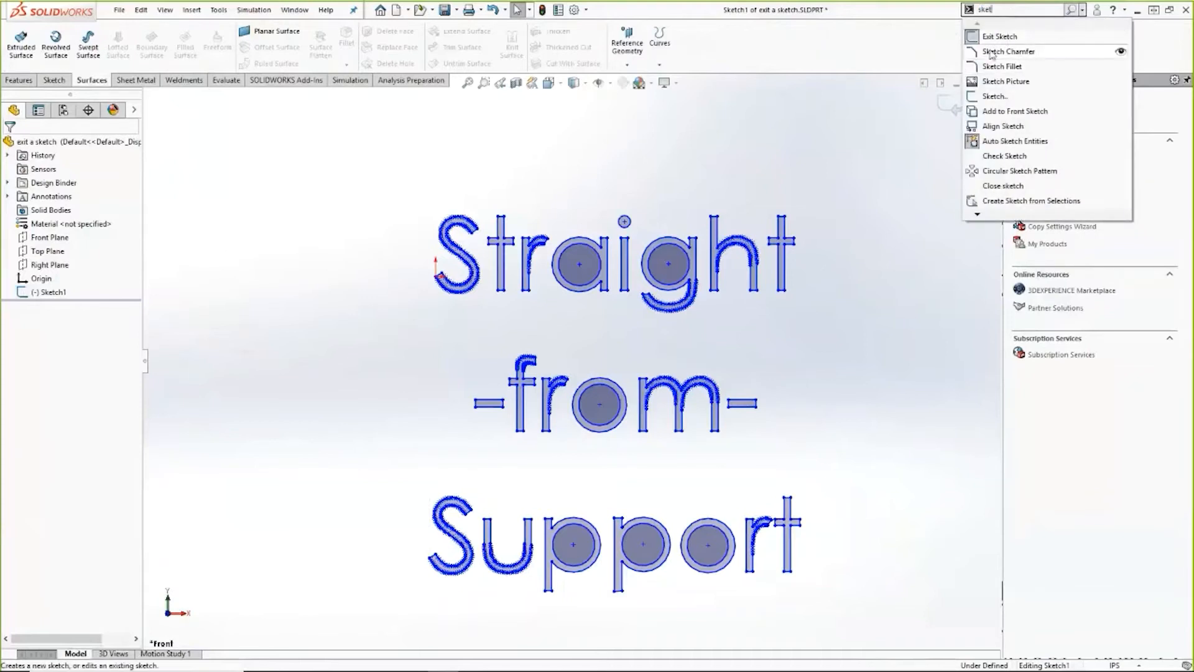
drag(1000, 42, 683, 39)
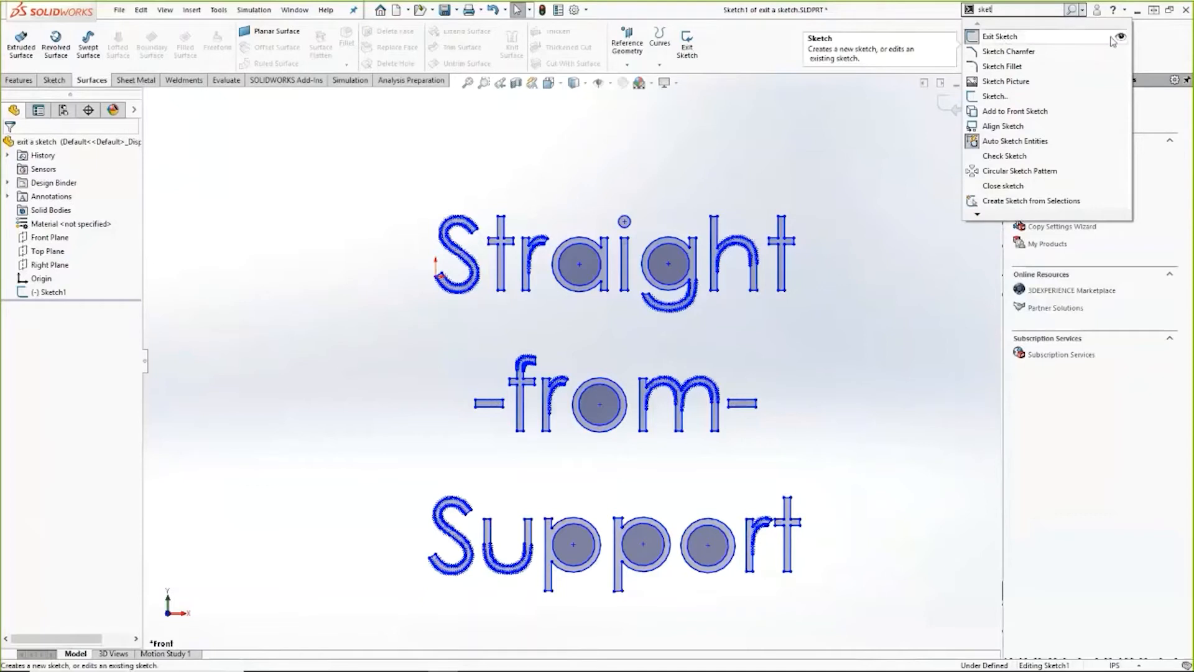
- Show the command location of Exit Sketch, search "sket" to show that of Sketch Picture, and switch to the PowerPoint slide show
click(1121, 39)
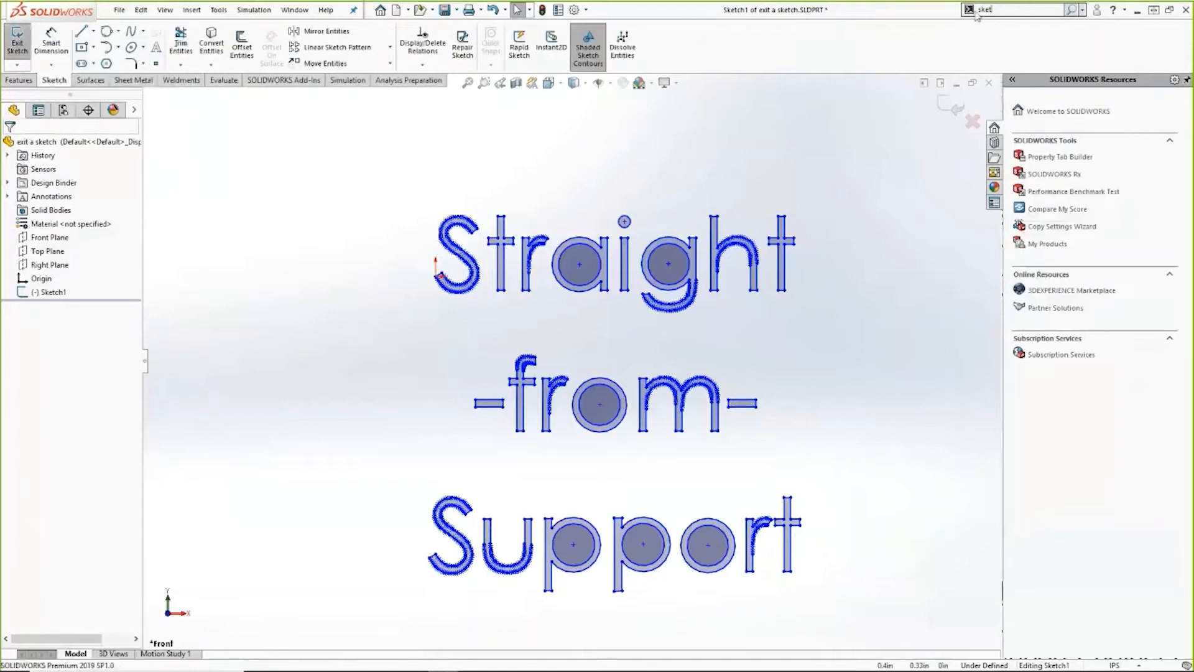
double_click(1045, 9)
text(sket)
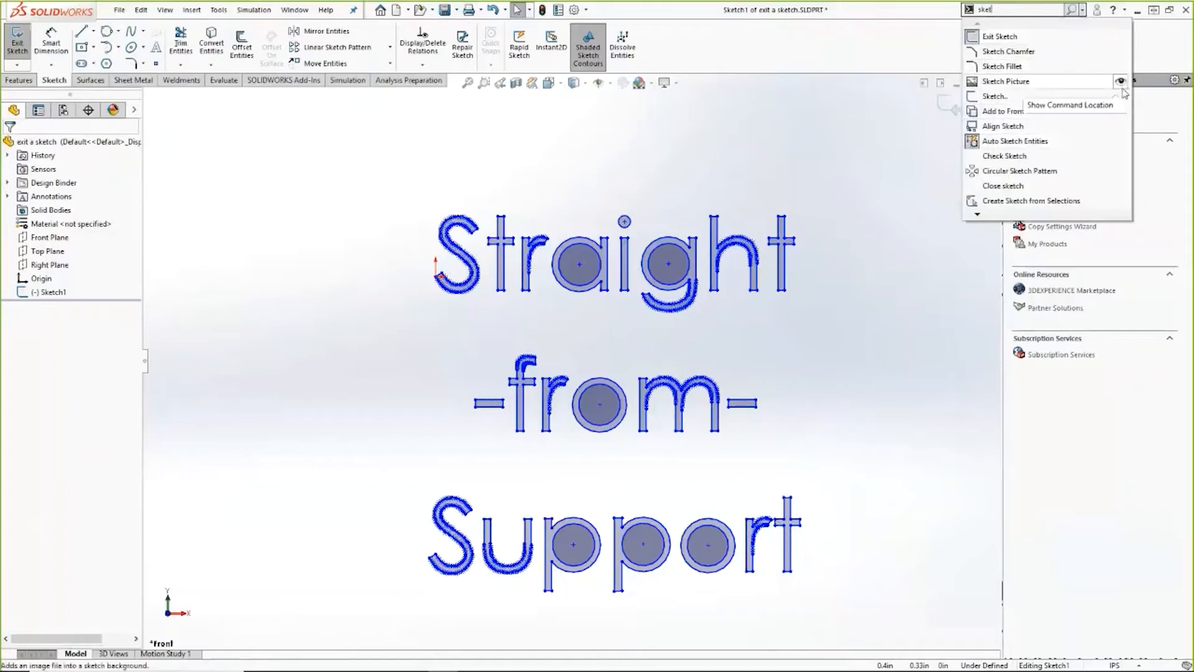
click(1121, 82)
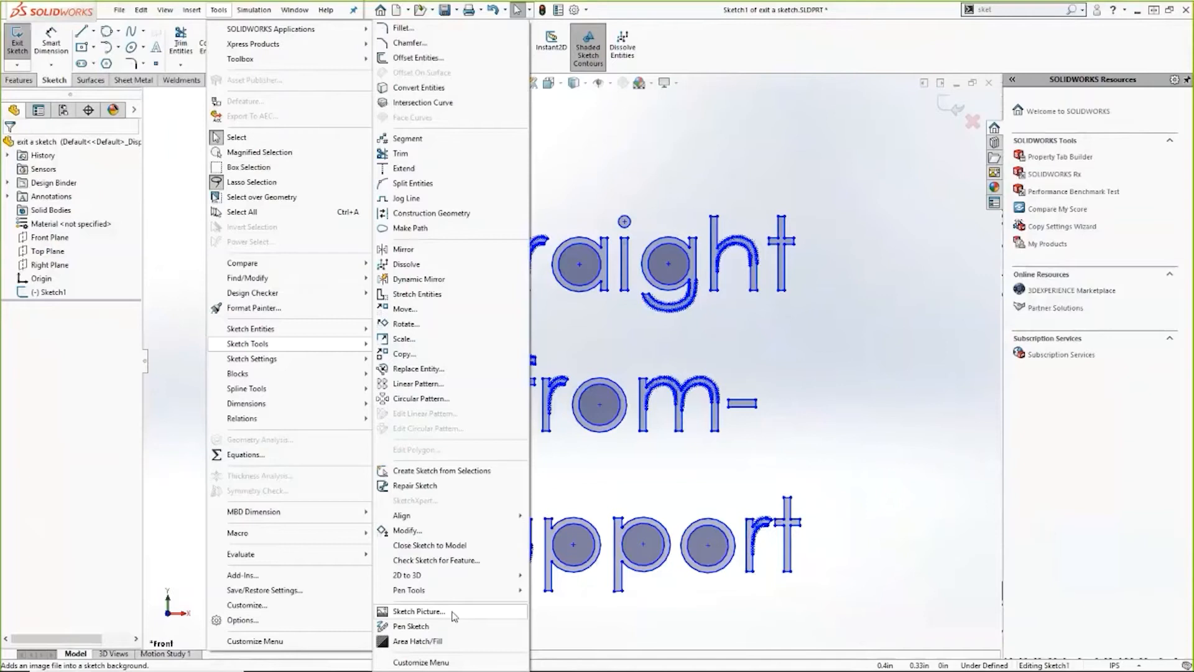
click(938, 458)
key(alt+Tab)
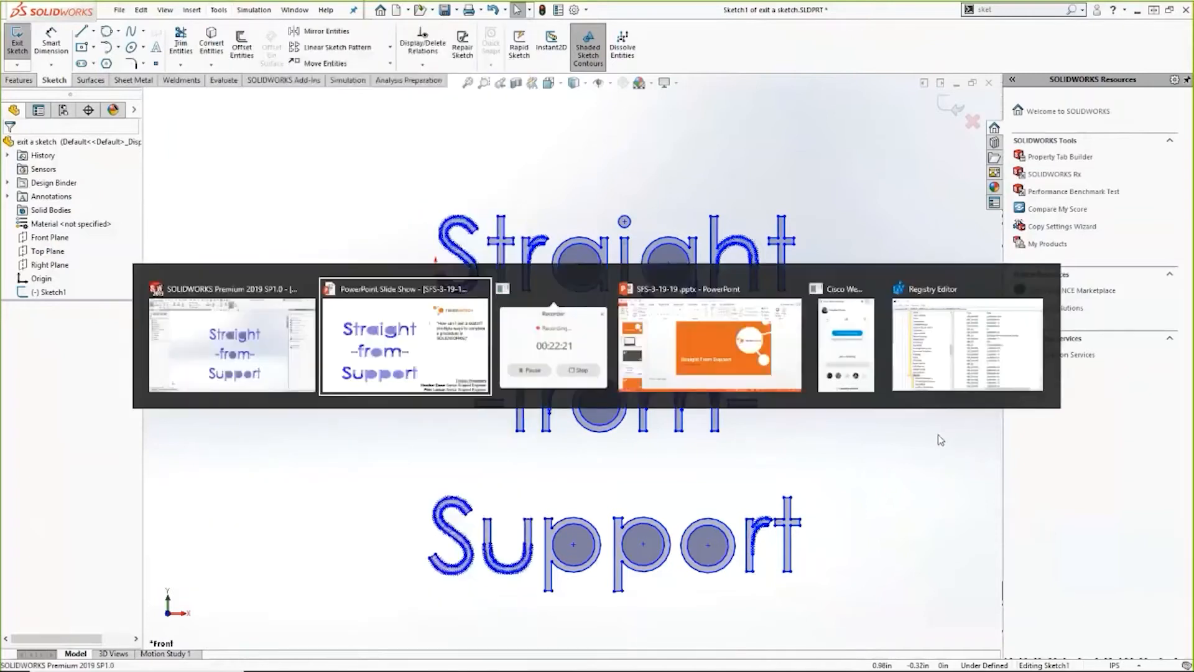
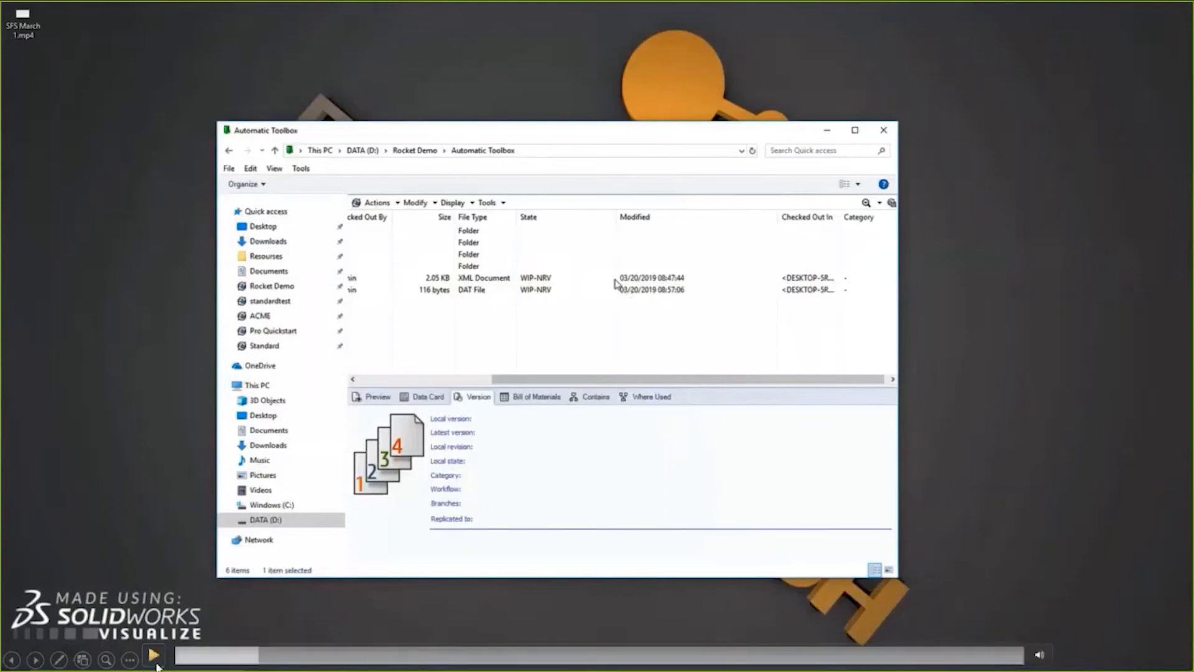
- Play the slide show's video and examine the check-out and state details of the swbrowser files in the english folder
click(156, 666)
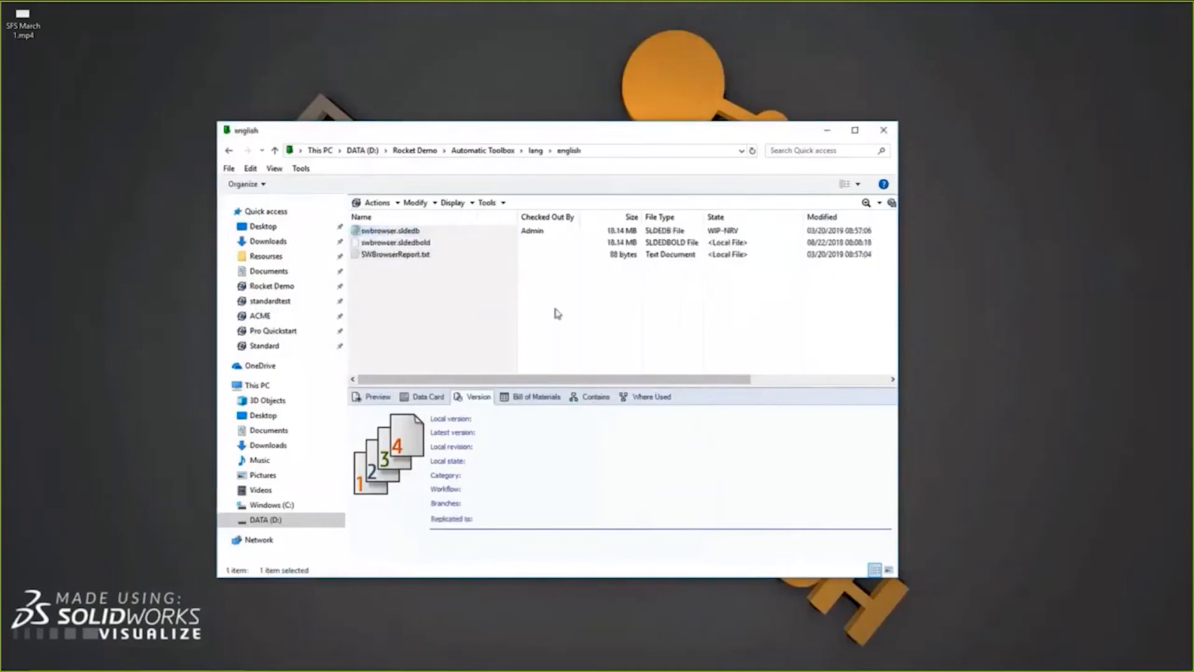
drag(574, 386, 670, 384)
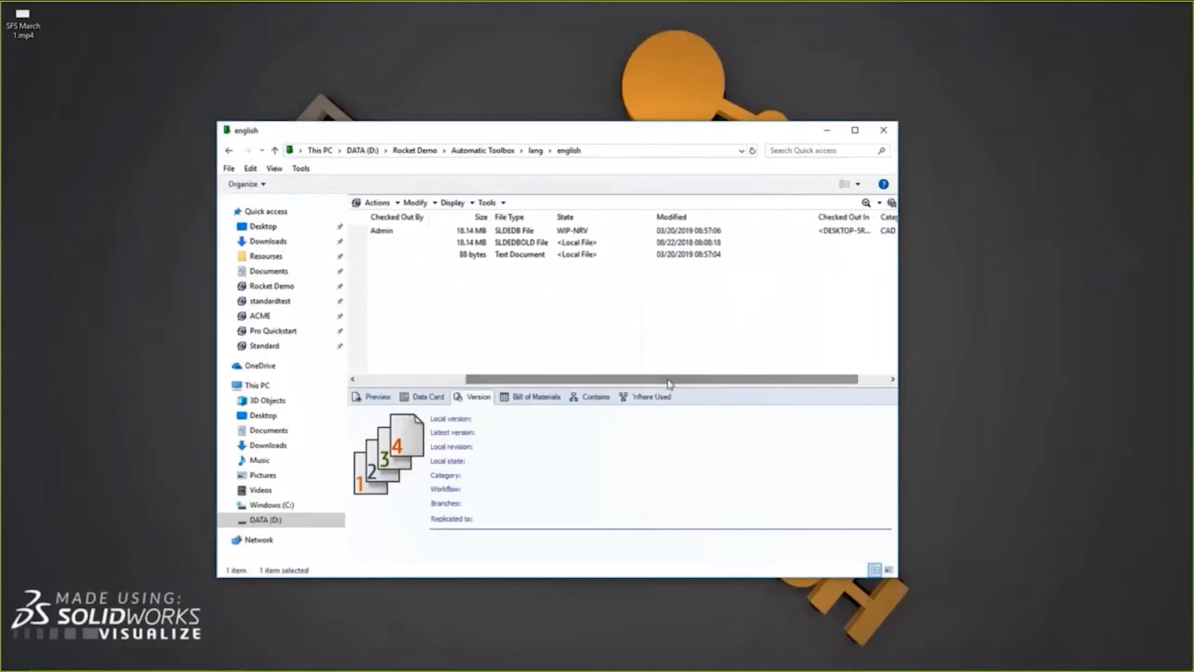
drag(669, 383, 562, 385)
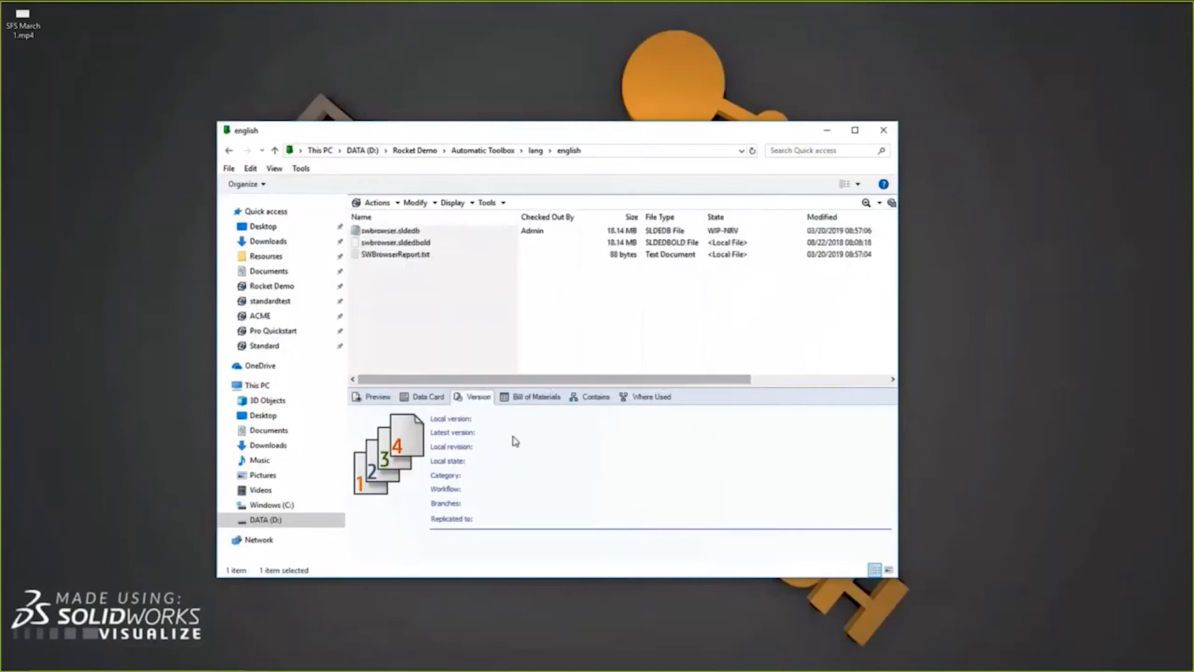
- Return to the Rocket Demo folder and check in the Automatic Toolbox folder with its files
click(483, 150)
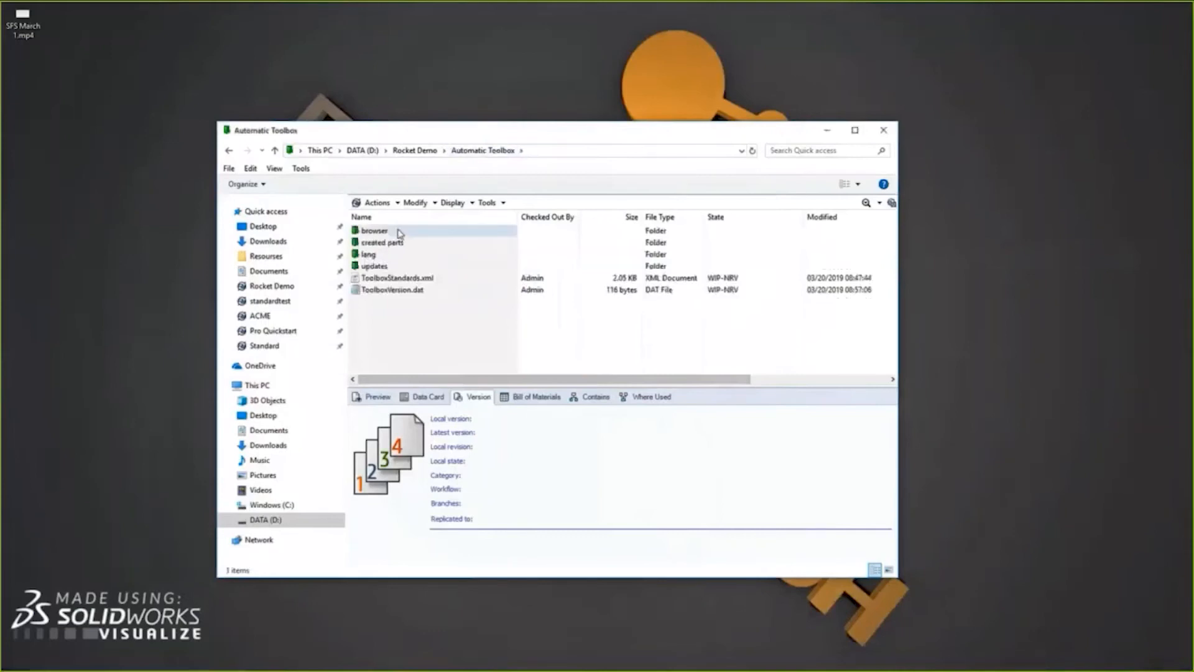
click(422, 151)
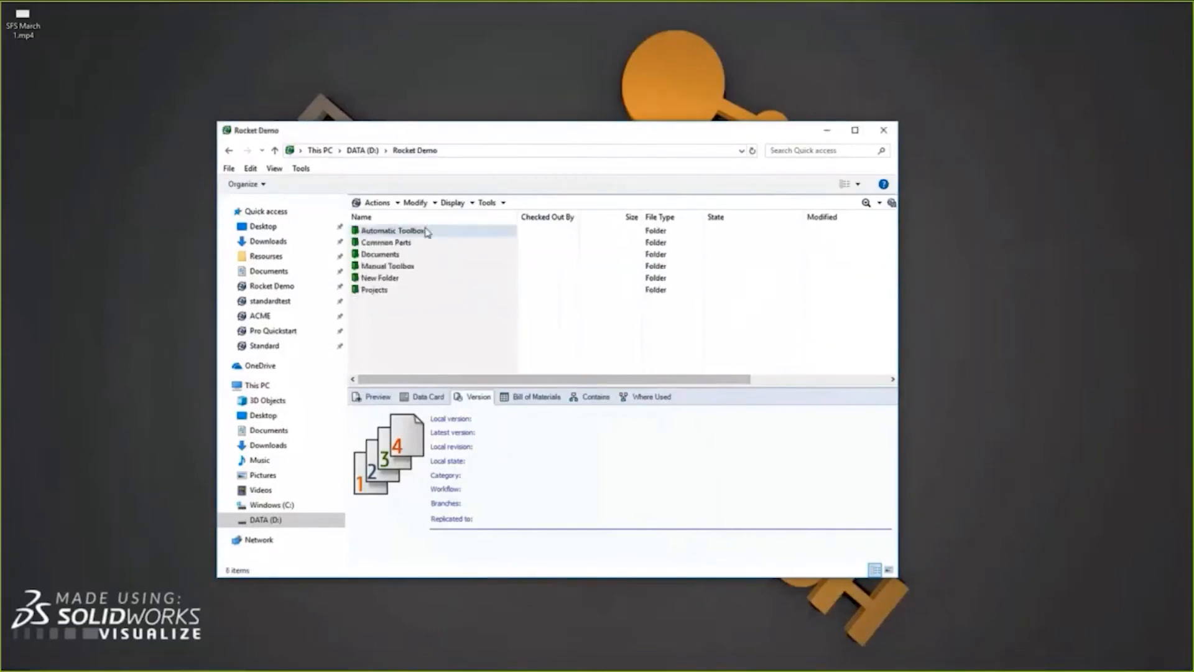
right_click(414, 233)
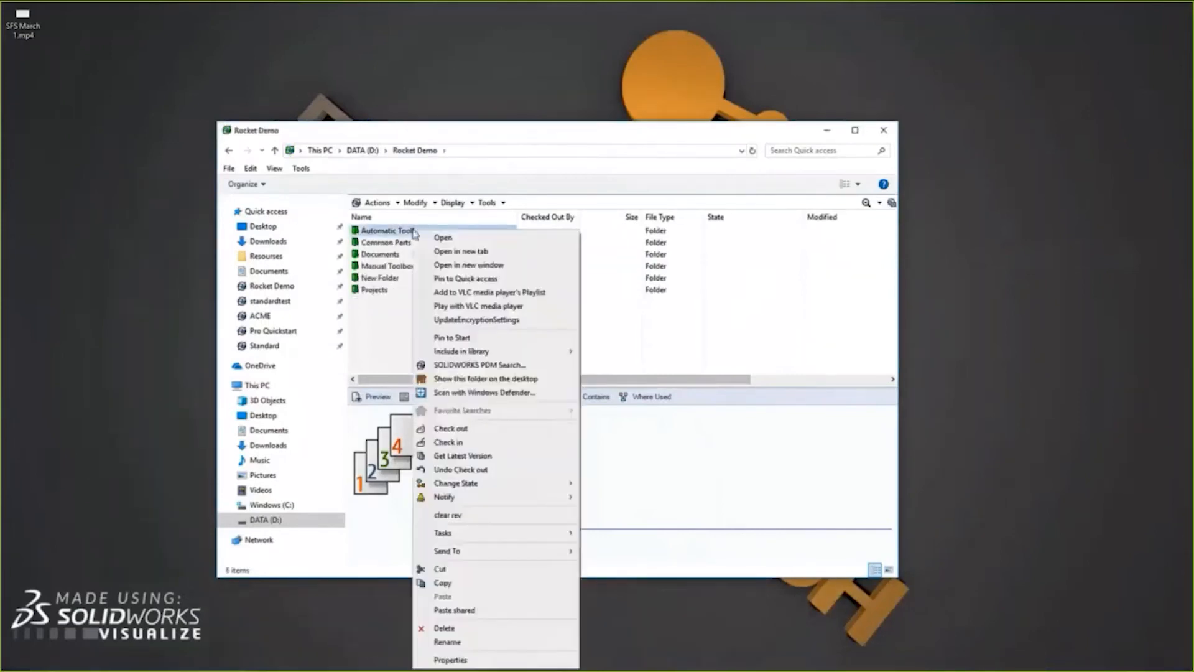
click(444, 444)
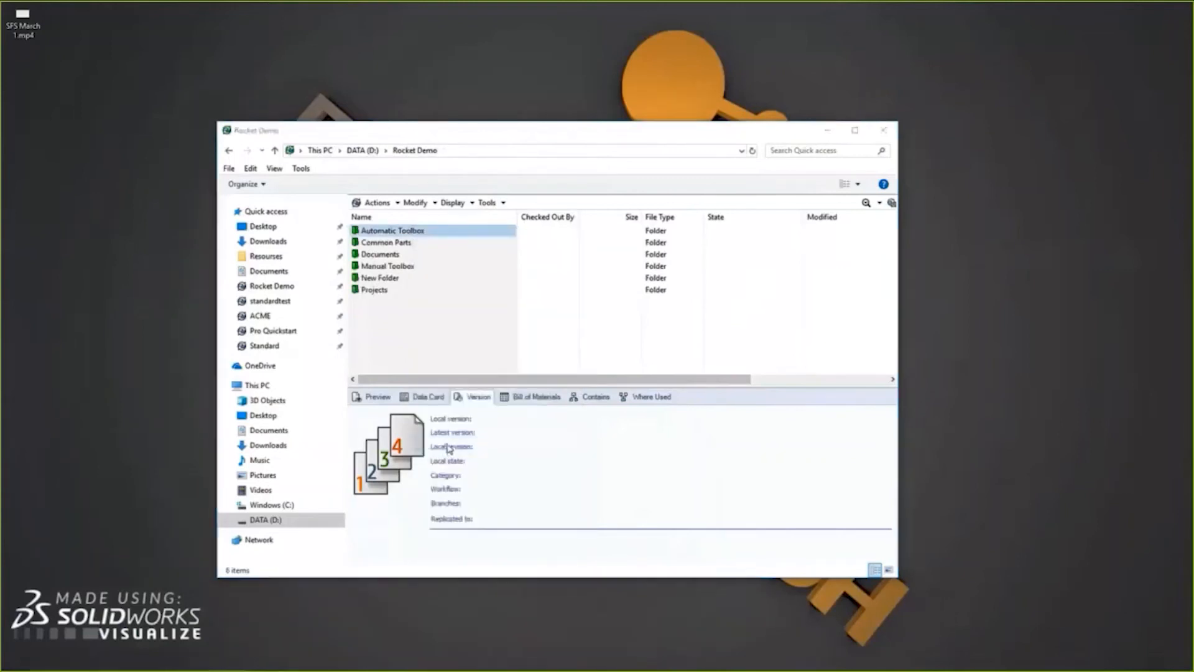
click(677, 392)
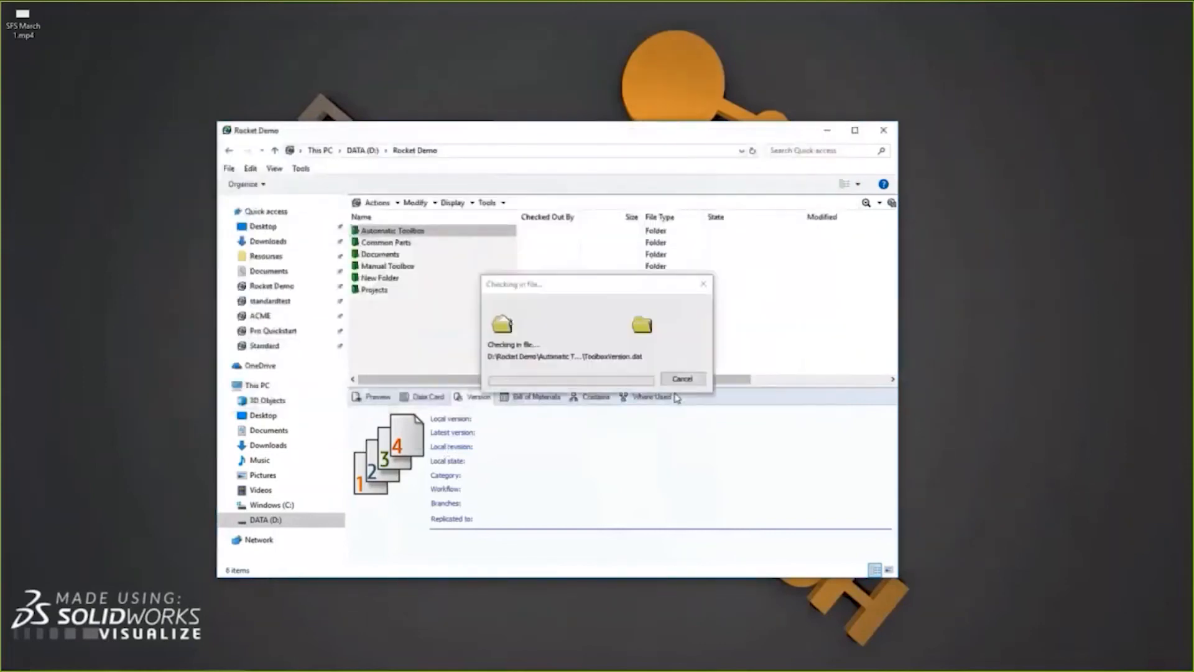
- Dismiss the SOLIDWORKS Welcome dialog and display the Toolbox contents in the Design Library
click(199, 661)
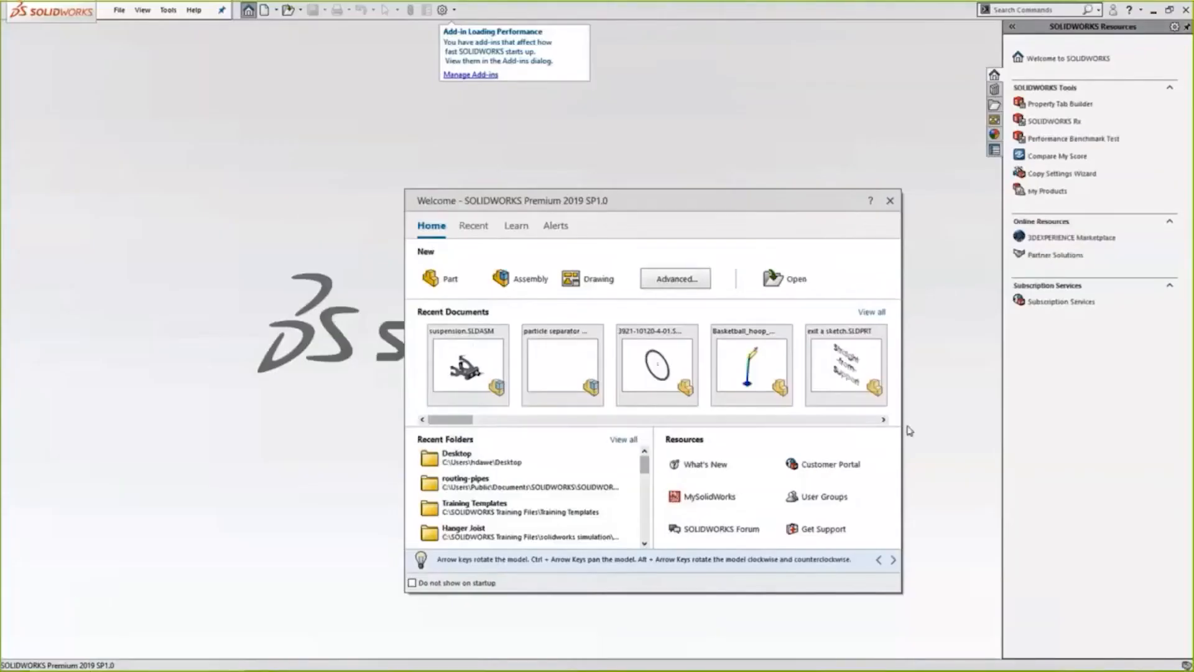
click(891, 200)
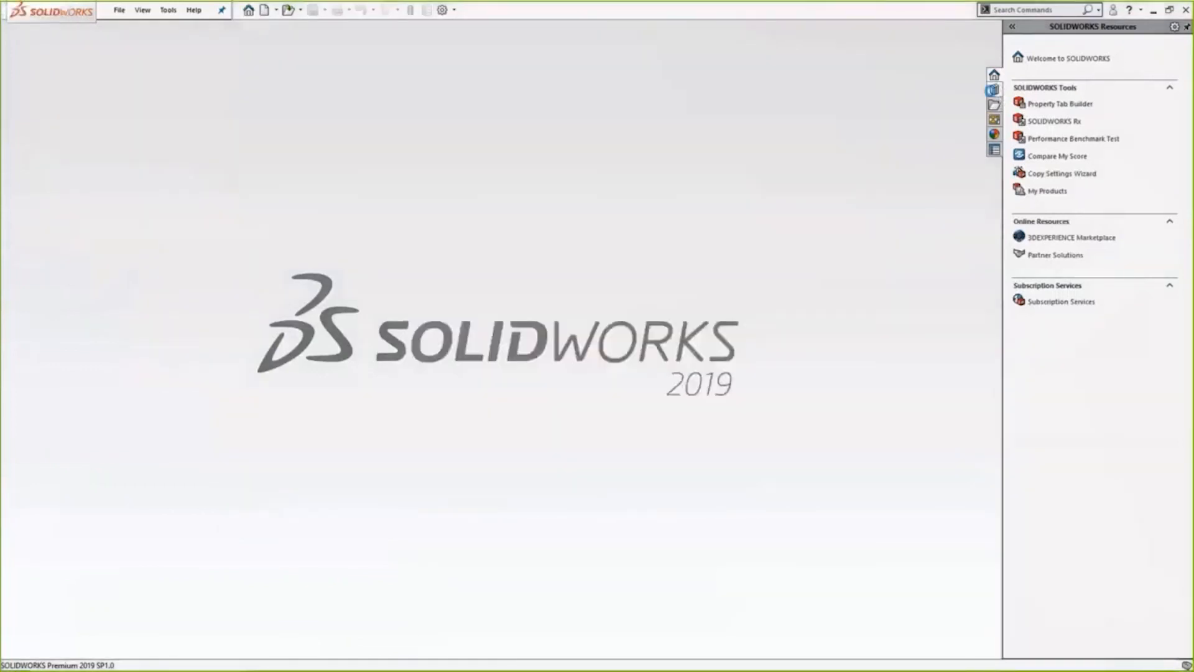
click(995, 89)
click(1058, 122)
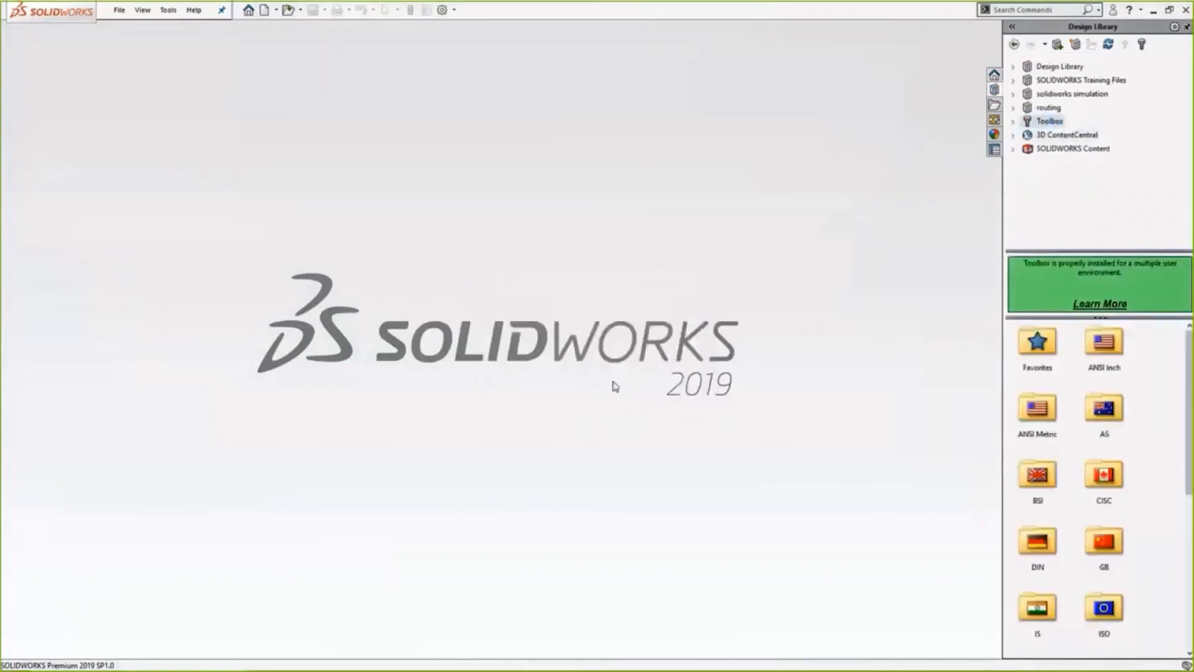
- Create a new document from the Assembly template without inserting a component
click(289, 12)
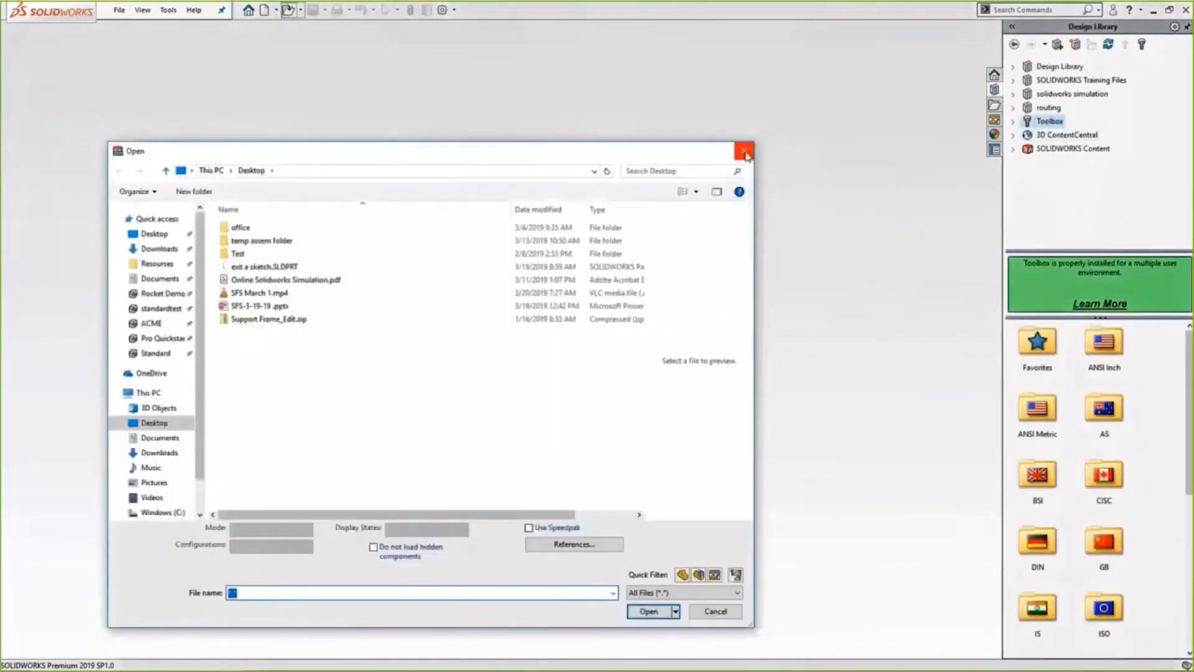
click(744, 151)
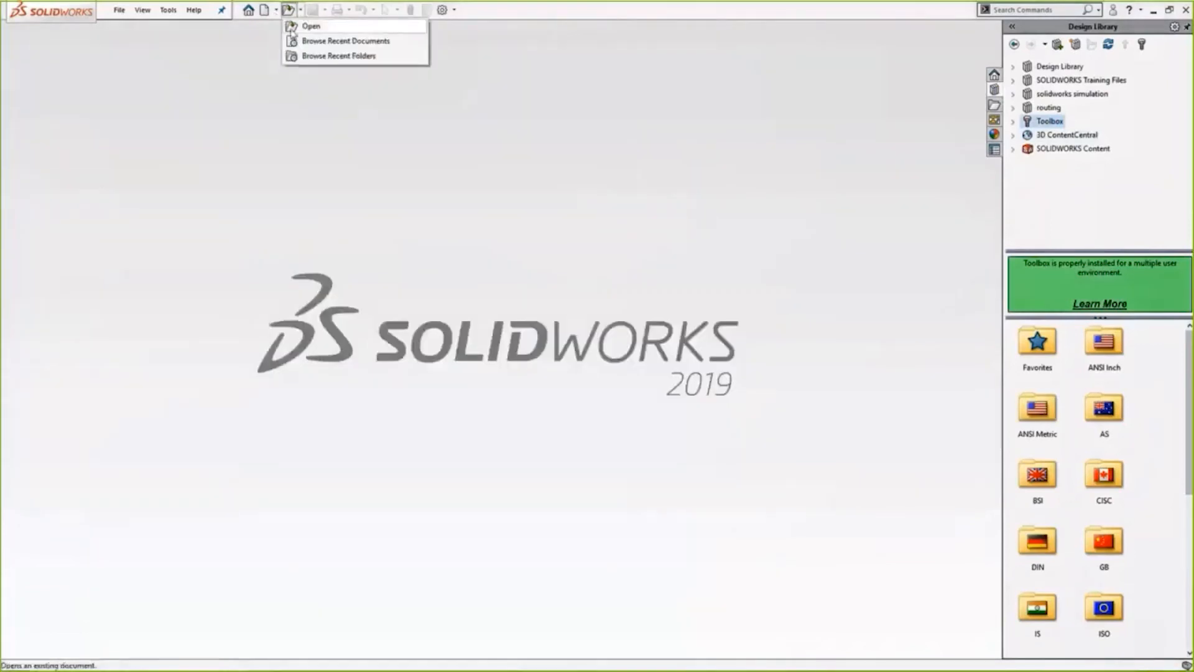
click(264, 10)
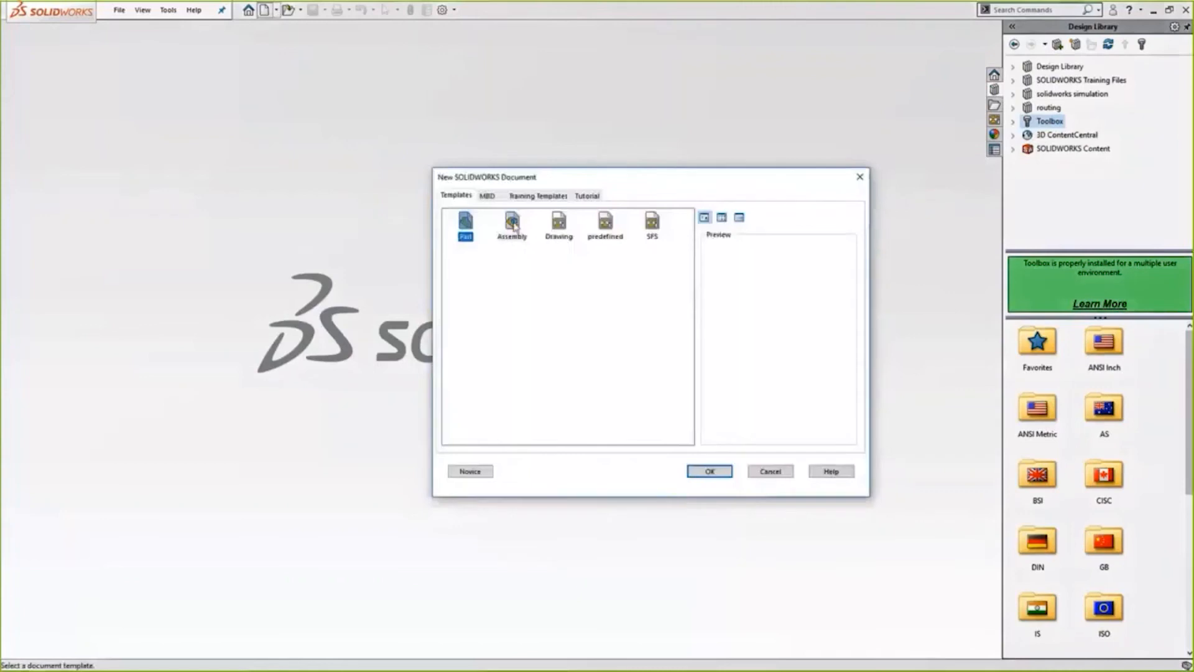
key(Right)
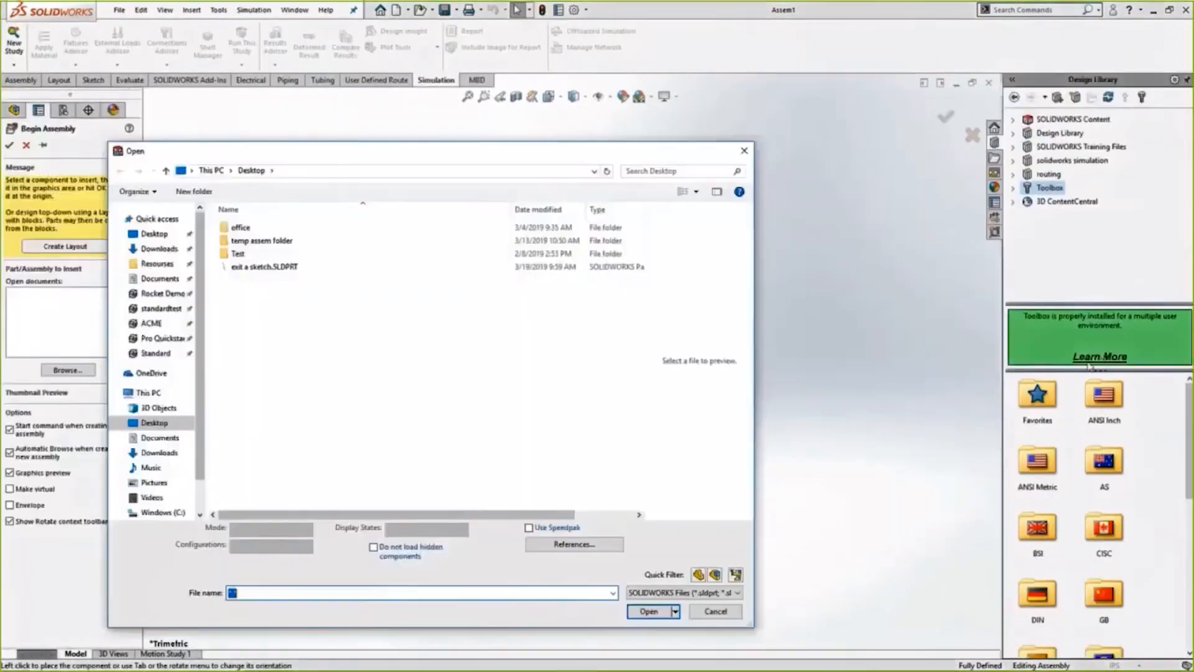
click(744, 150)
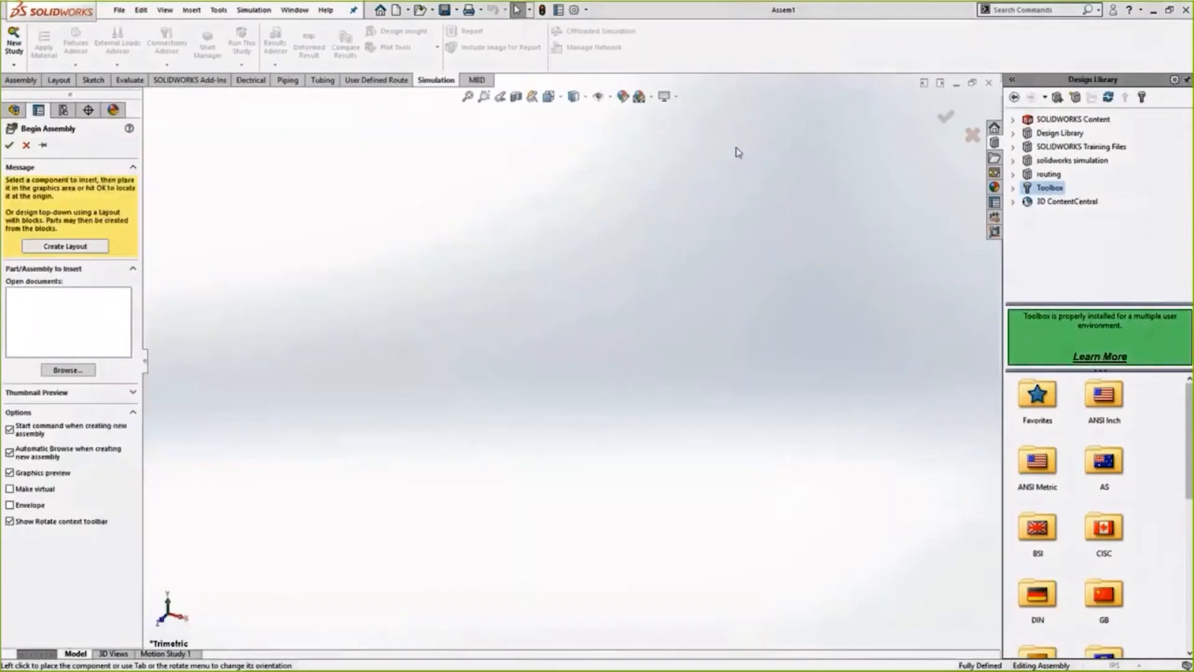
click(26, 145)
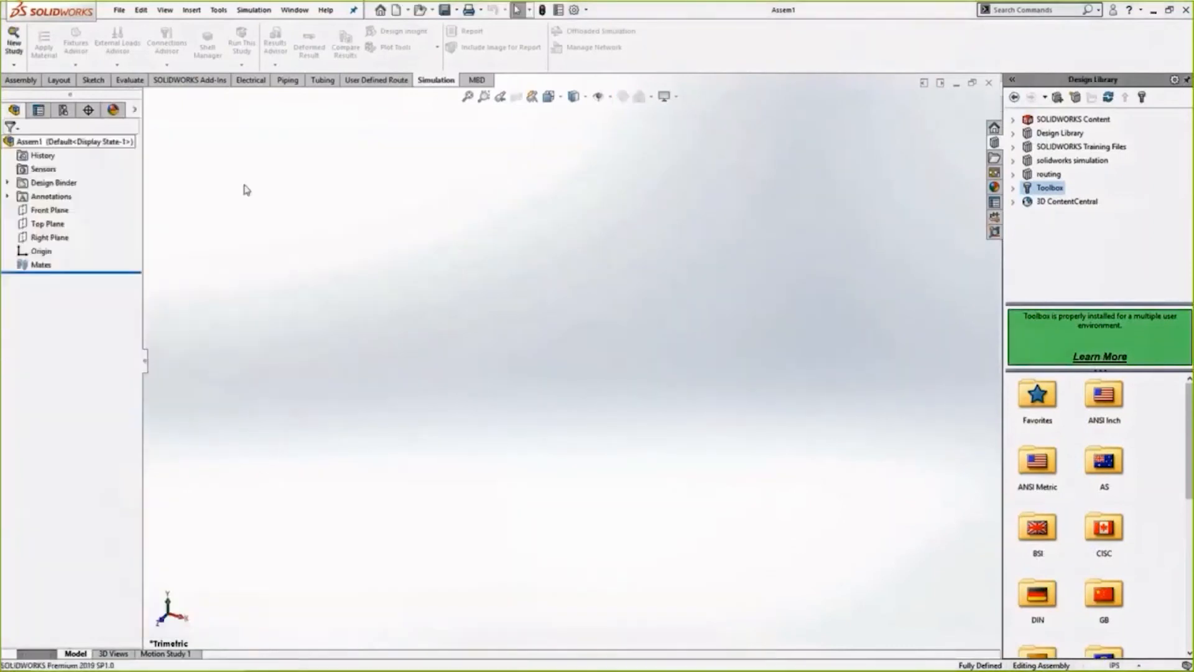
- Place a Heavy Hex Finished Bolt from the ANSI Inch hex head bolts and screws of Toolbox in the assembly
double_click(1098, 392)
double_click(1101, 395)
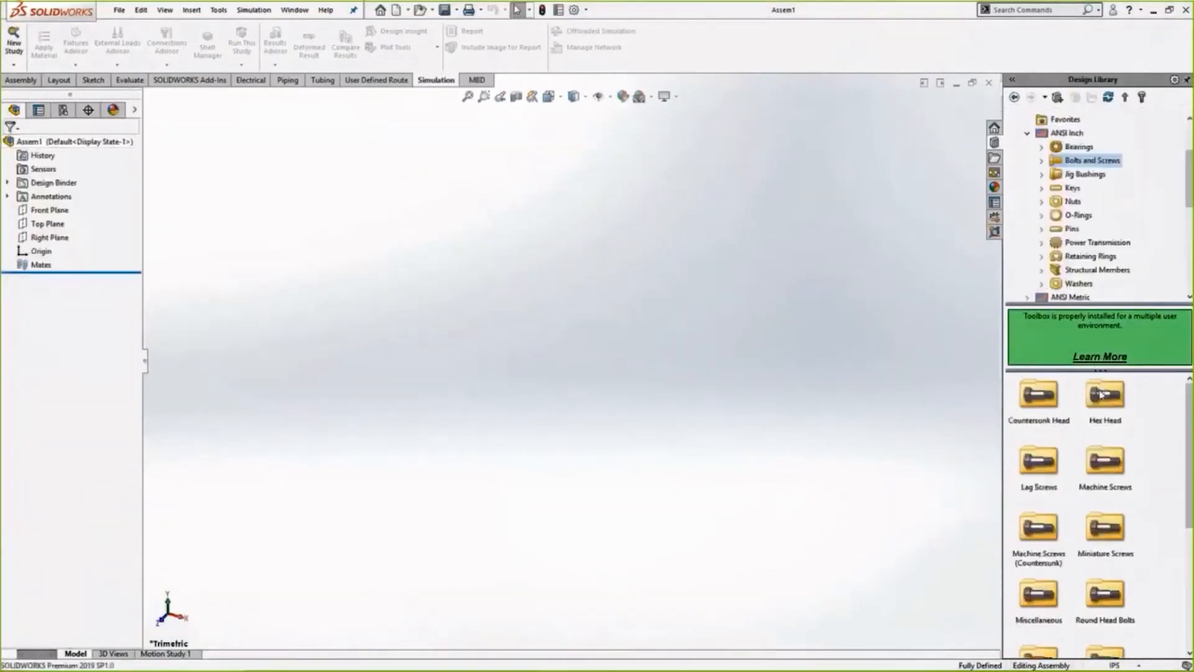
double_click(1101, 395)
drag(1105, 395, 872, 446)
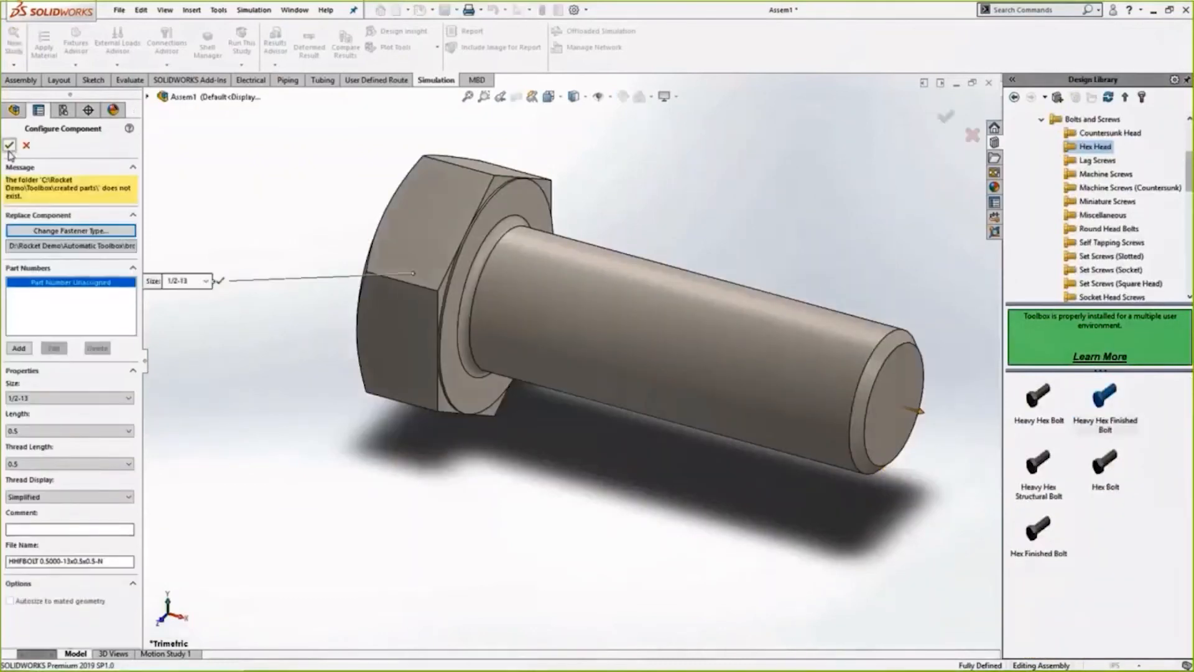
- Switch to File Explorer and request the latest version of the Automatic Toolbox folder in the Rocket Demo vault
mouse_move(348, 670)
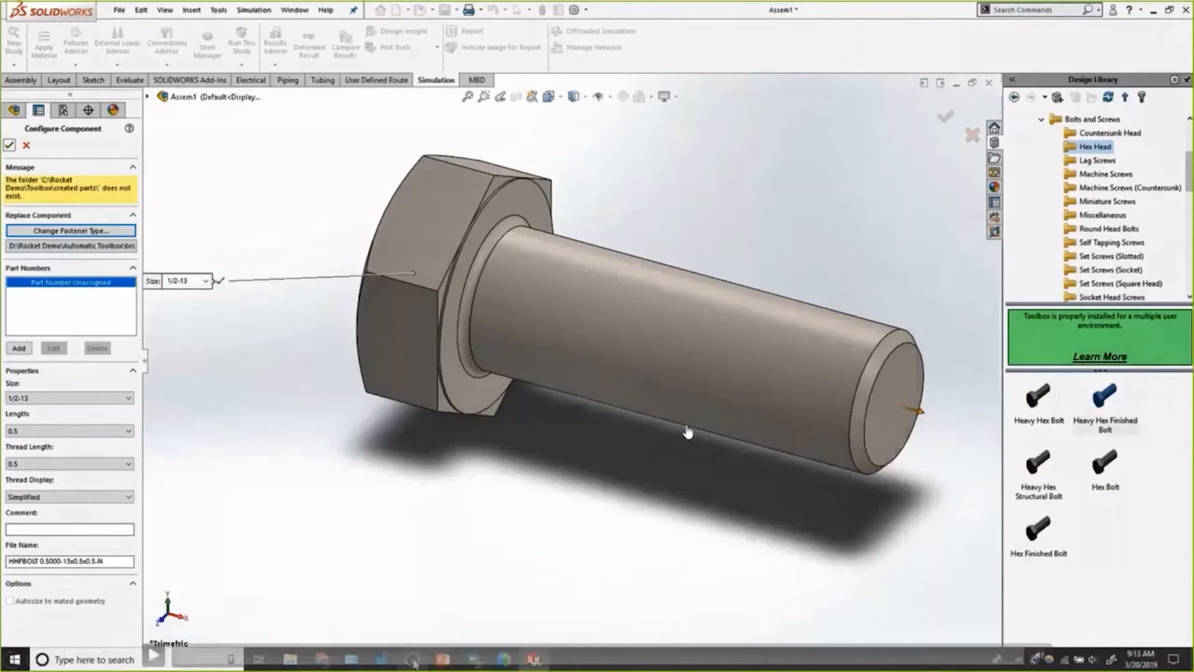
key(super)
key(alt+Tab)
click(472, 253)
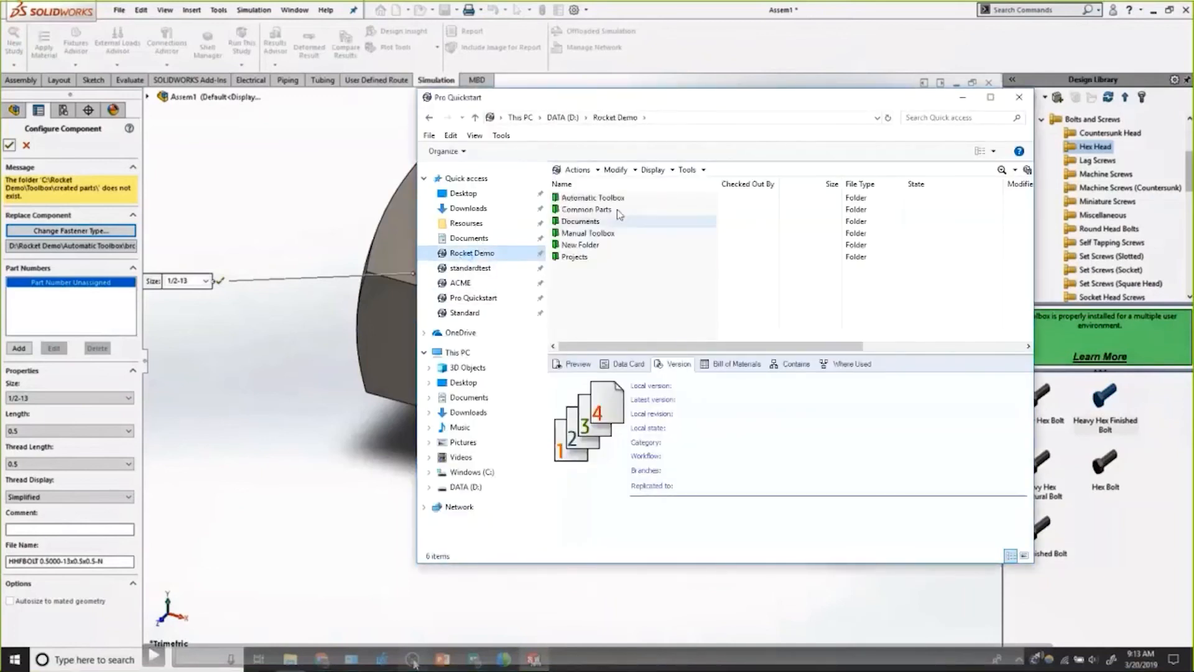
click(619, 200)
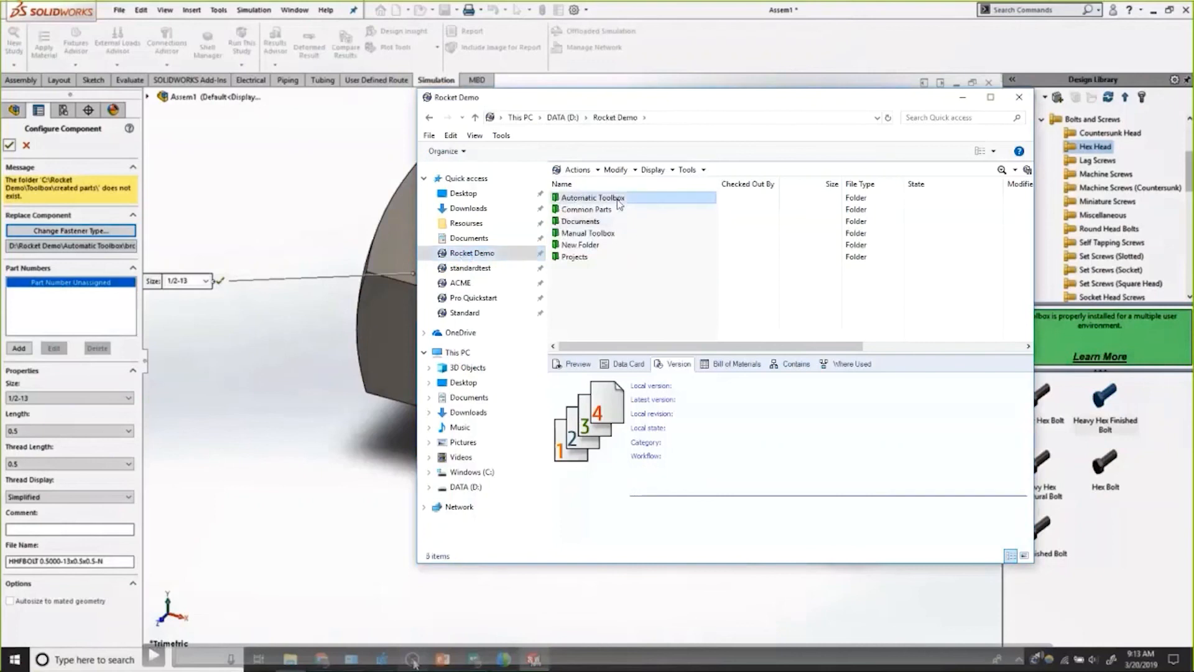
right_click(618, 199)
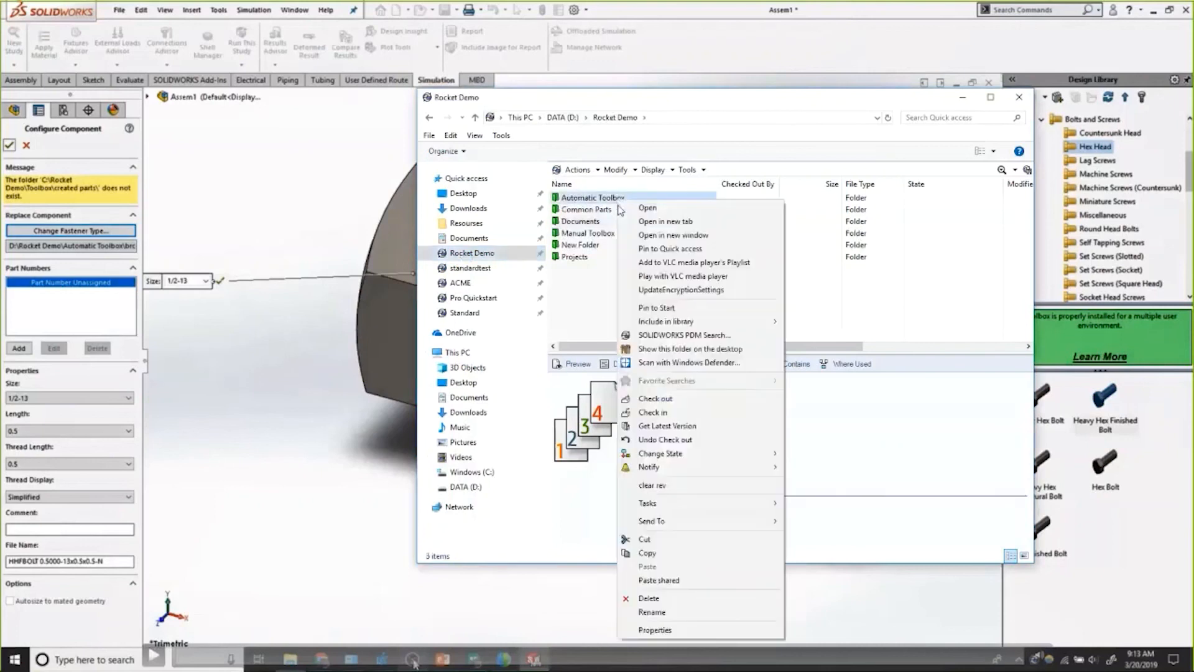
click(684, 428)
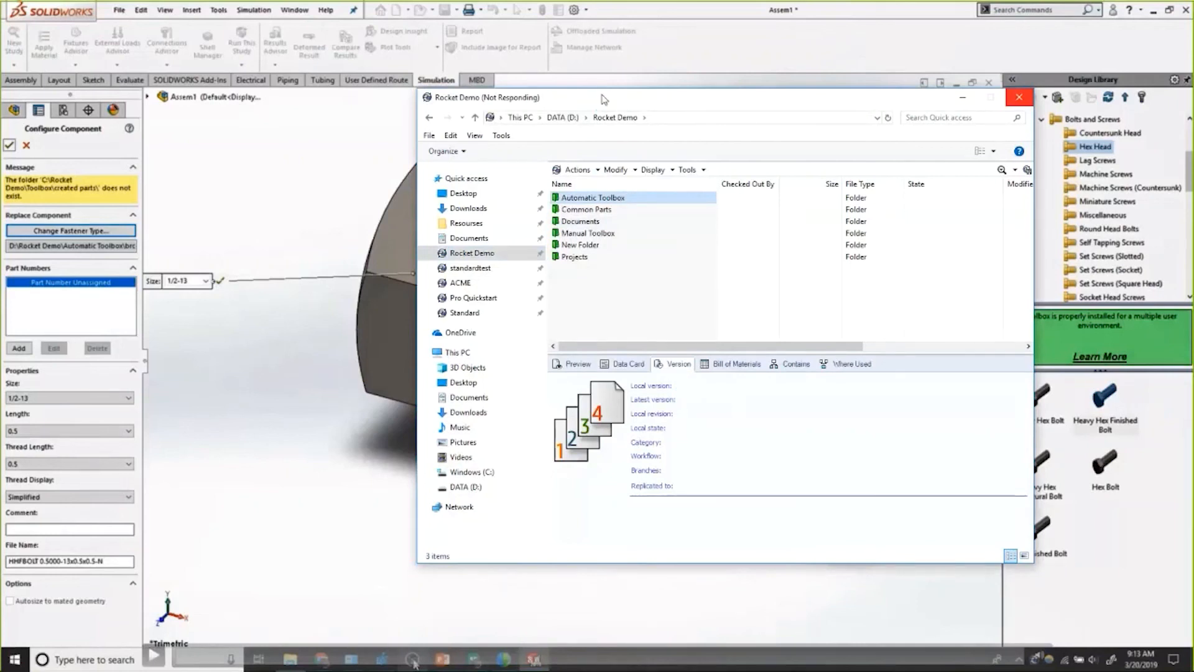
- Look through the Toolbox files offered for retrieval and close the Get dialog without retrieving any
drag(602, 98, 516, 112)
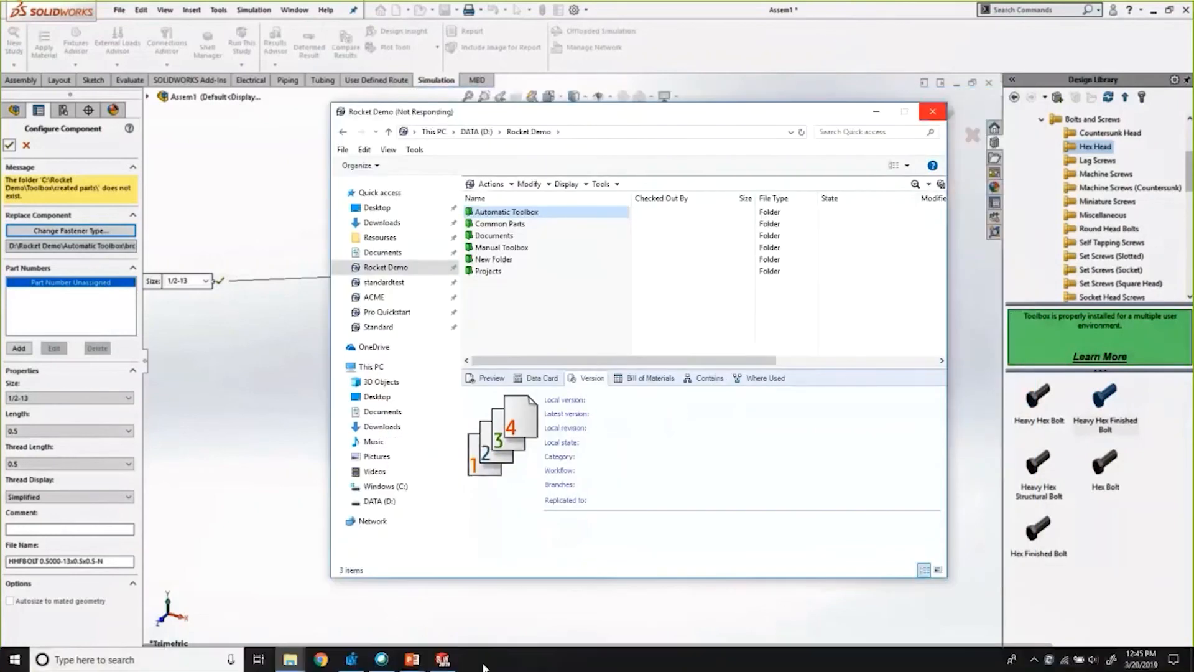
mouse_move(356, 659)
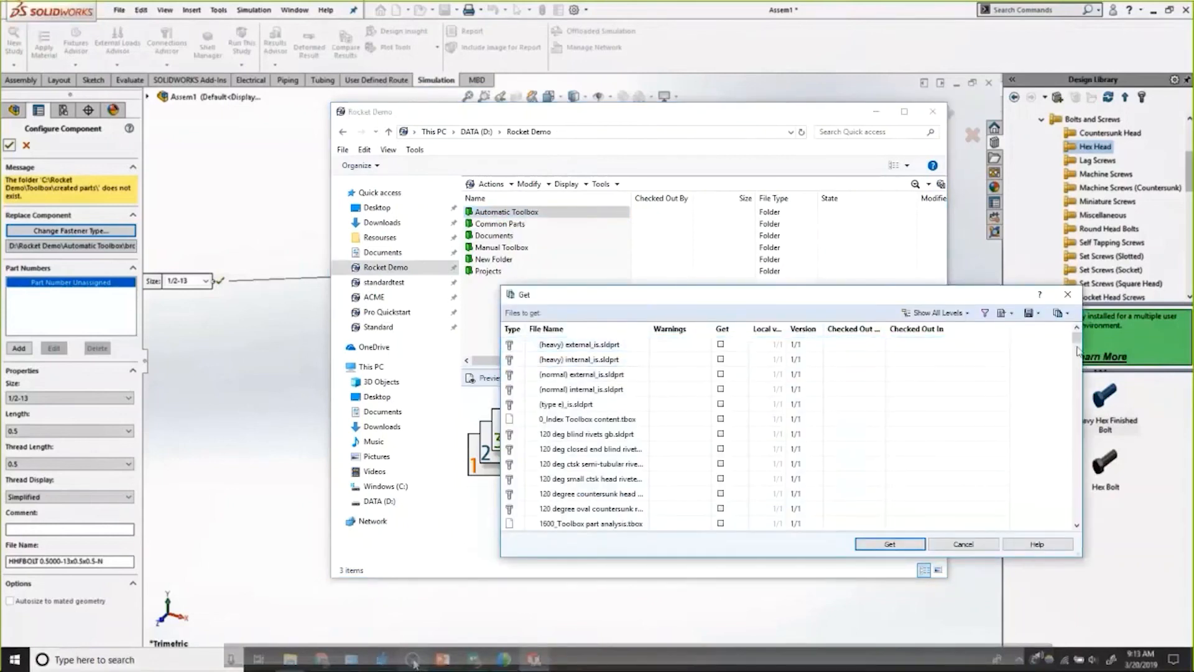
drag(1078, 351, 1042, 309)
click(1067, 294)
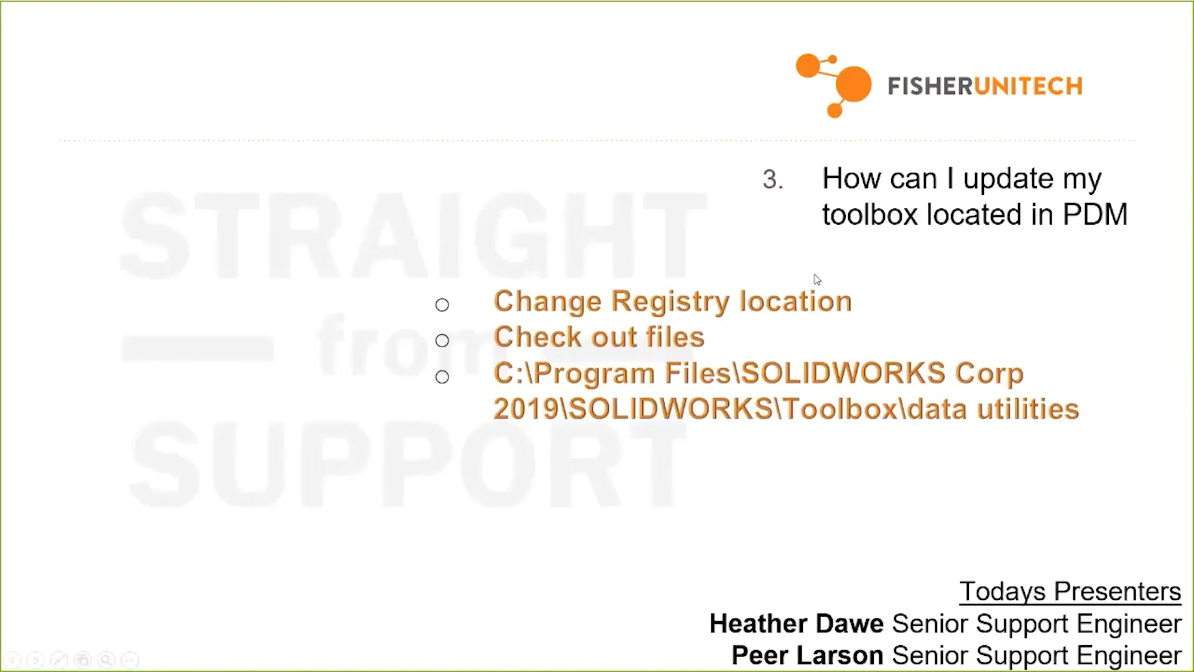
key(Right)
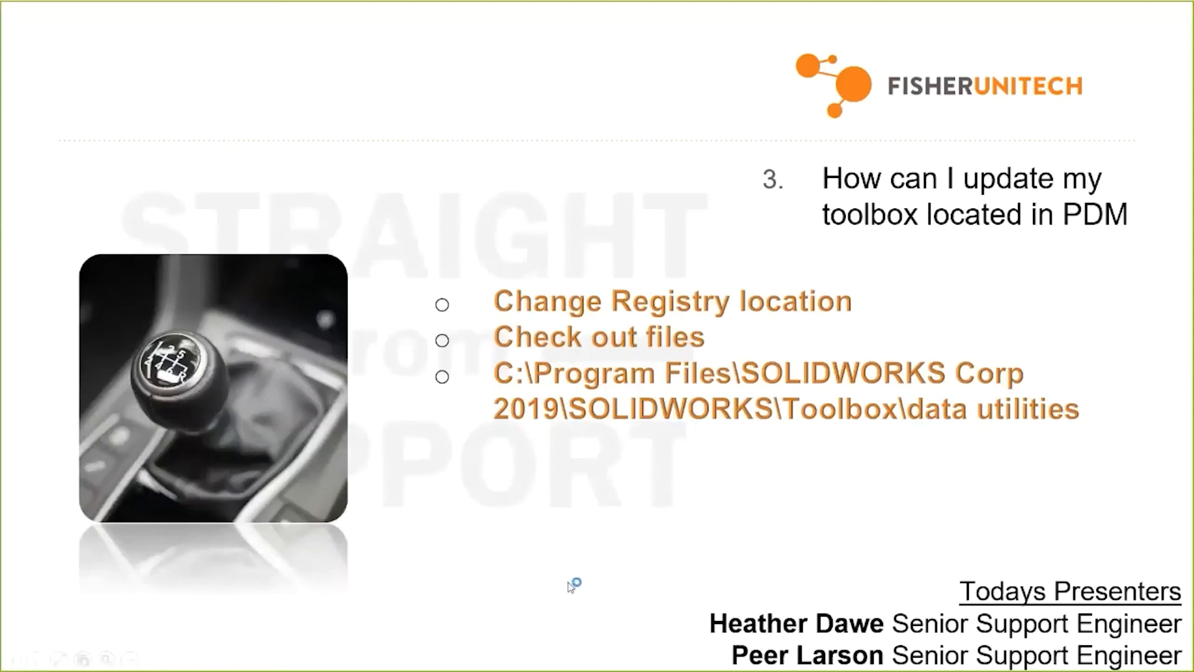
- Switch to File Explorer and read the Toolbox version in ToolboxVersion.dat in the Rocket Demo vault's Manual Toolbox folder, then close the file
key(super)
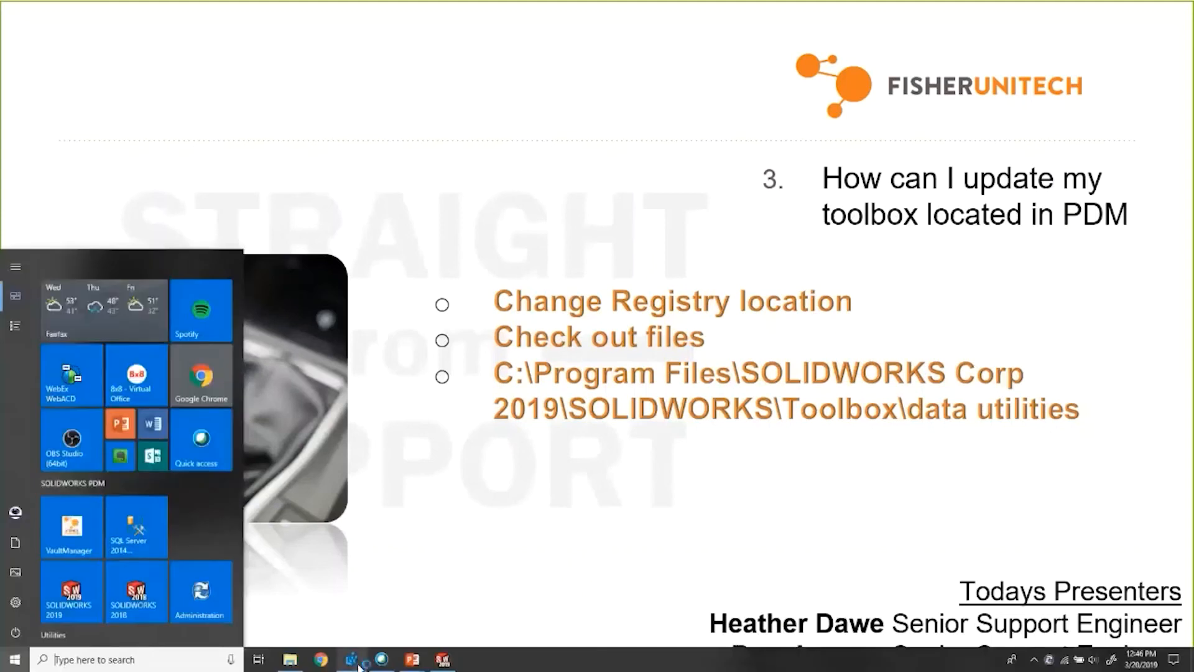
mouse_move(358, 665)
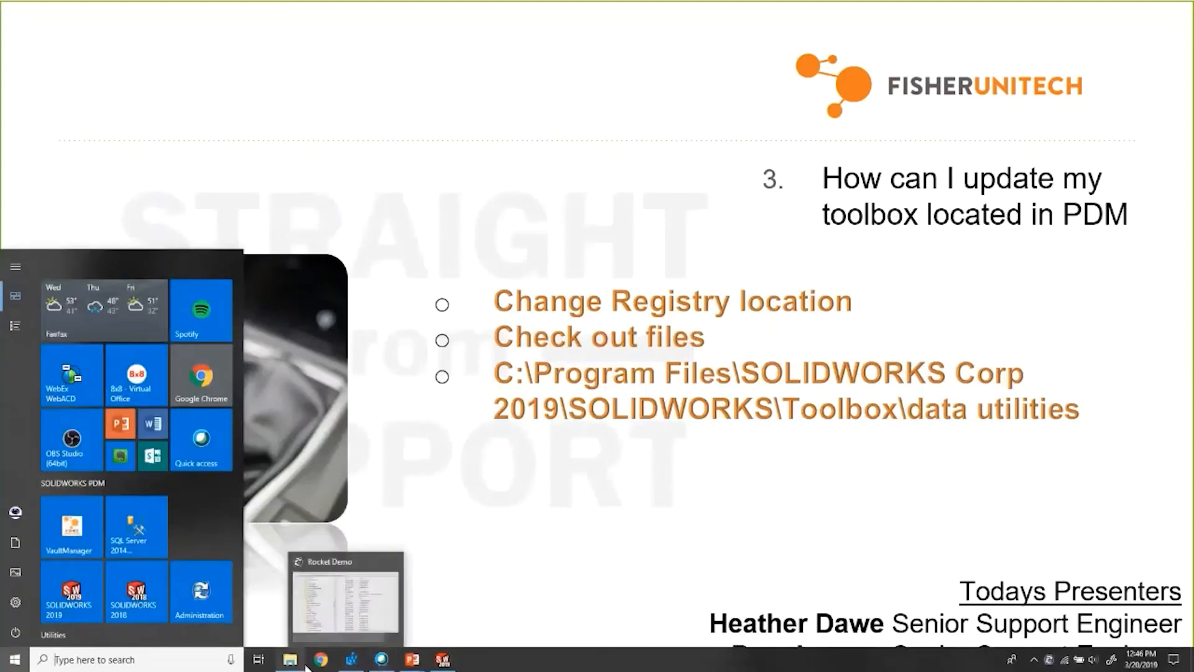
click(303, 668)
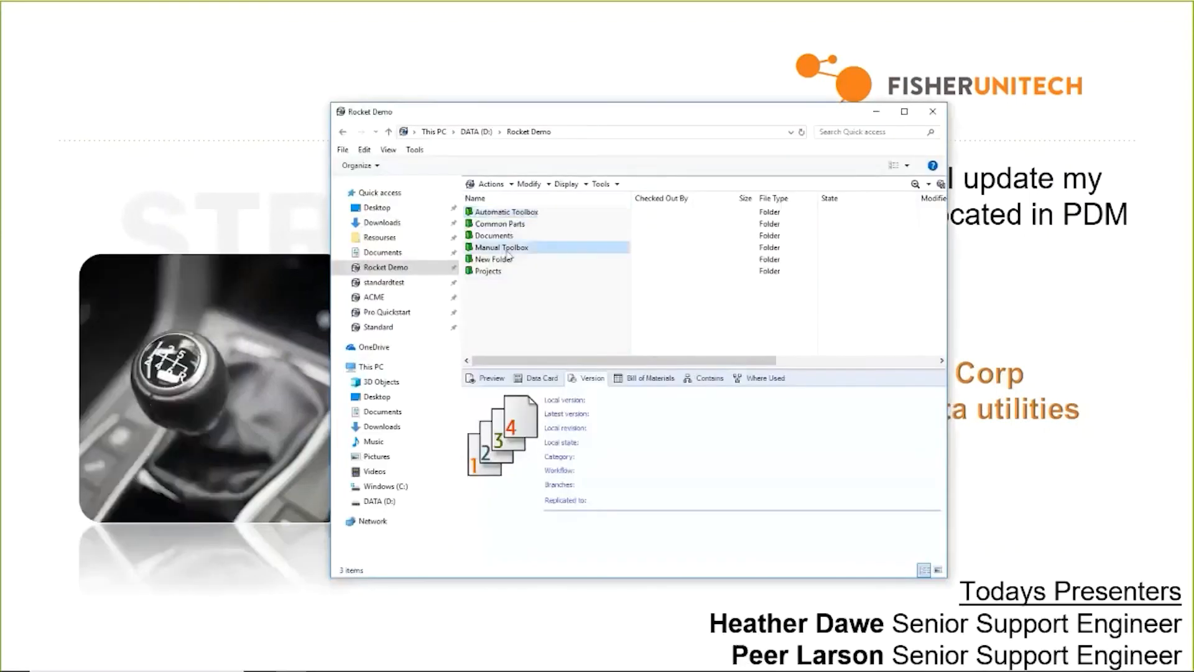
click(514, 247)
double_click(514, 248)
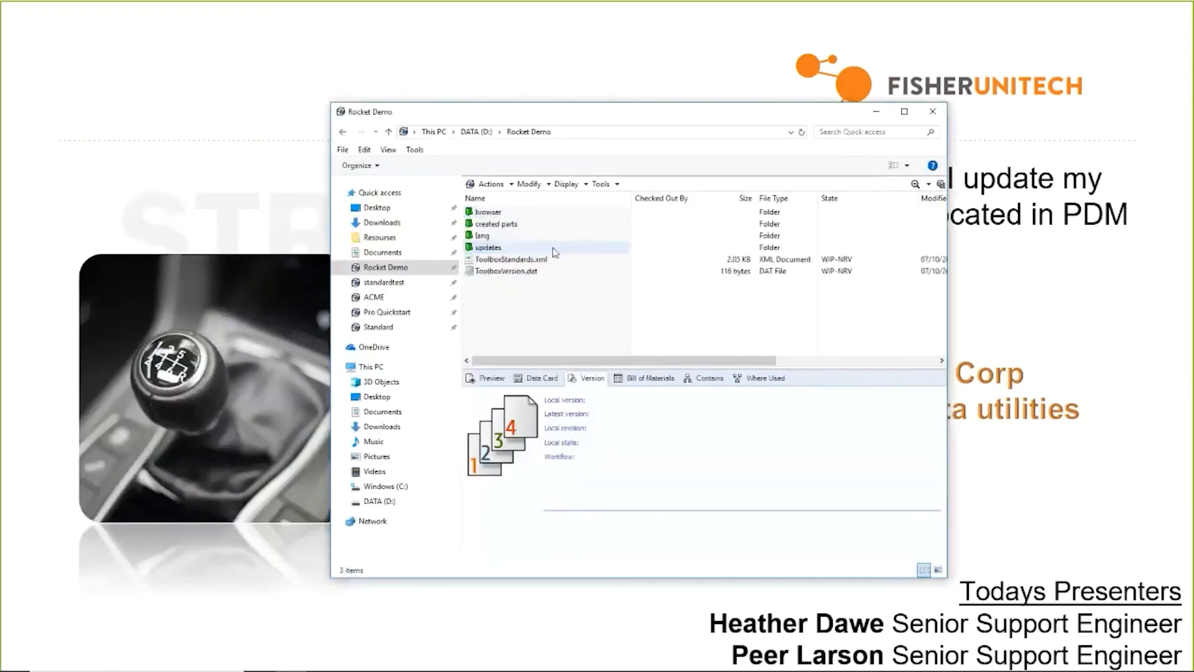
double_click(509, 270)
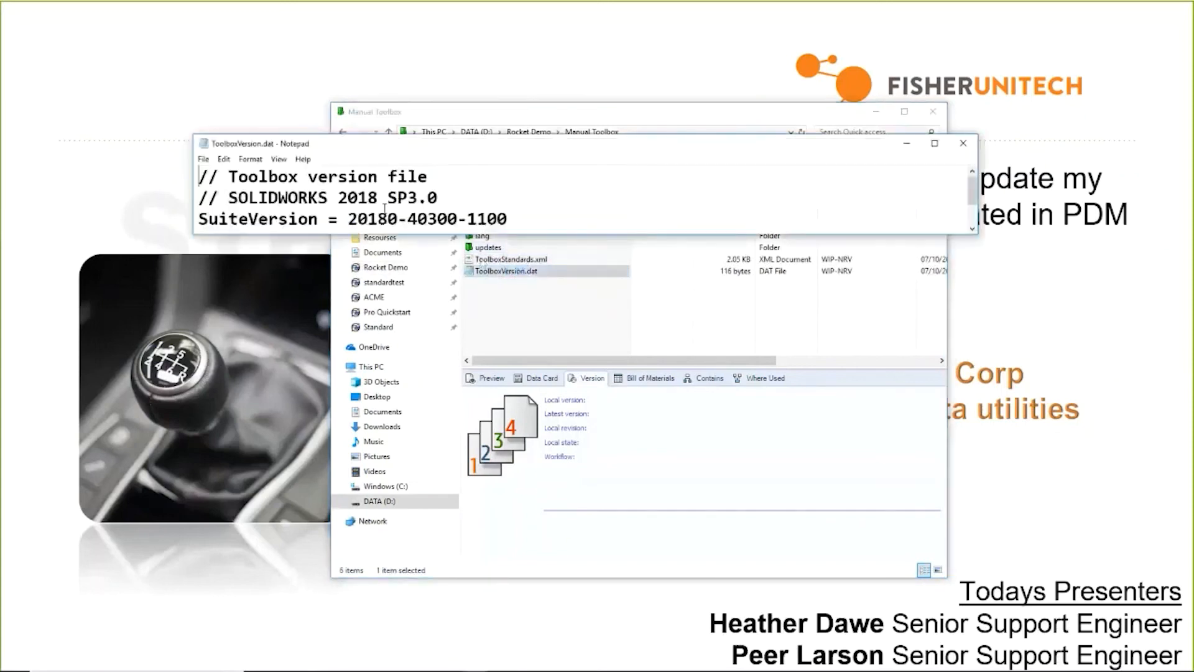
click(963, 143)
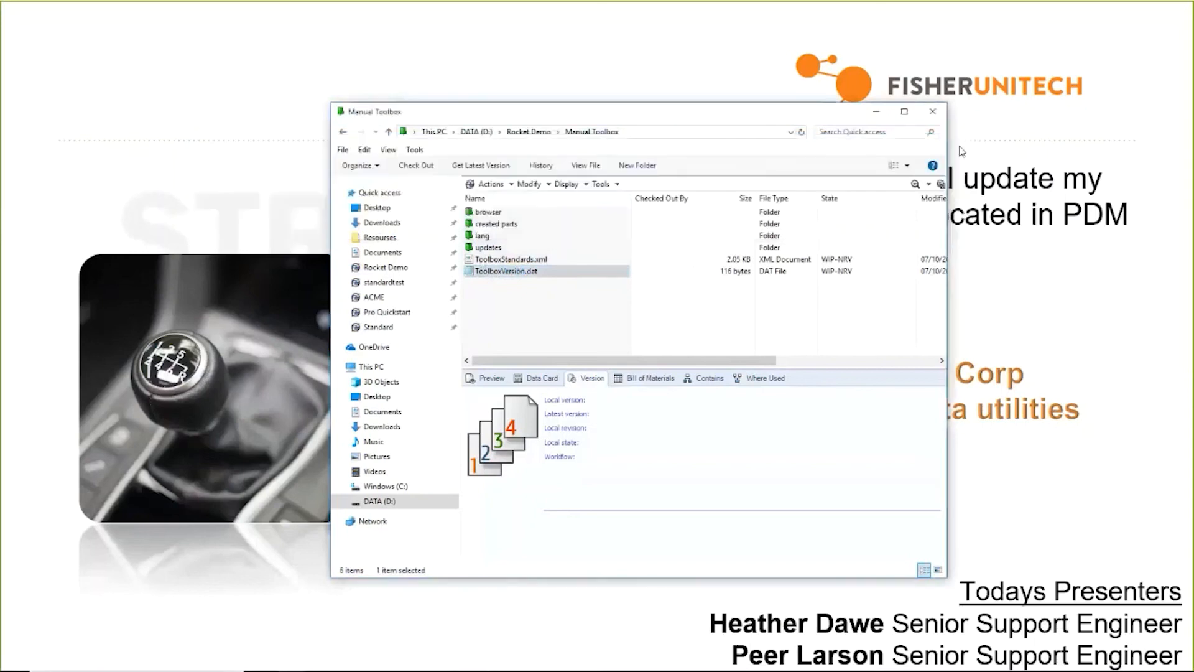
- Copy the full folder path of the Manual Toolbox folder
click(644, 132)
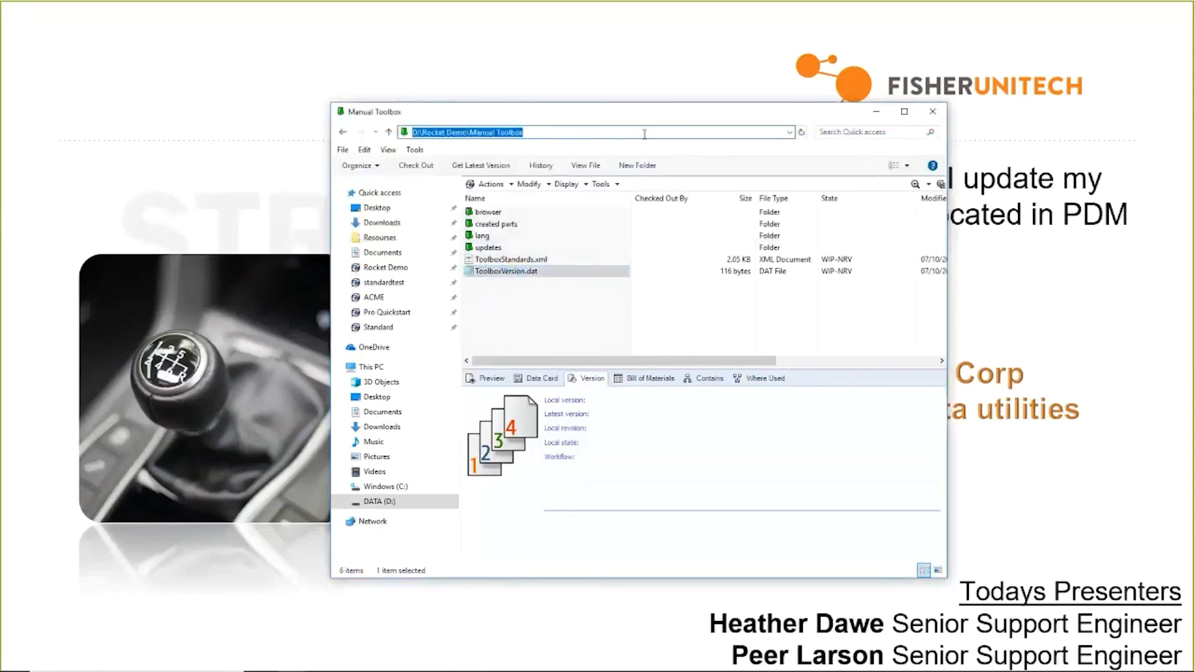
right_click(504, 138)
click(536, 171)
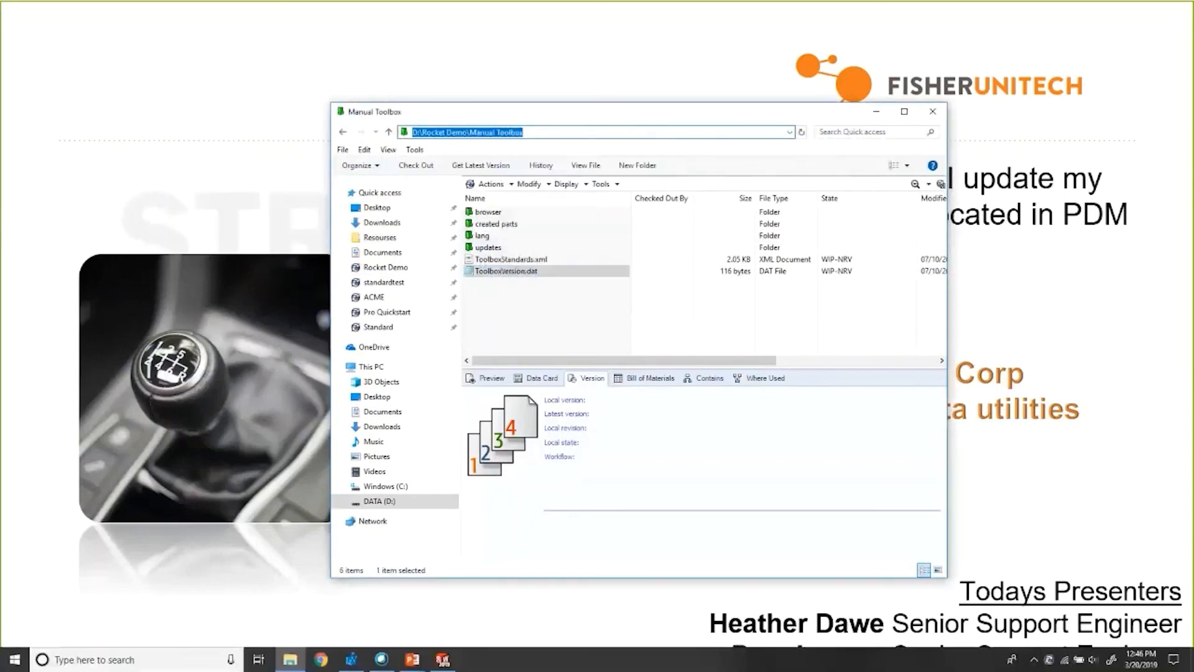
- Switch to Registry Editor, set the SOLIDWORKS 2019 Toolbox Data Location value to D:\Rocket Demo\Manual Toolbox, and put the editor away
mouse_move(366, 667)
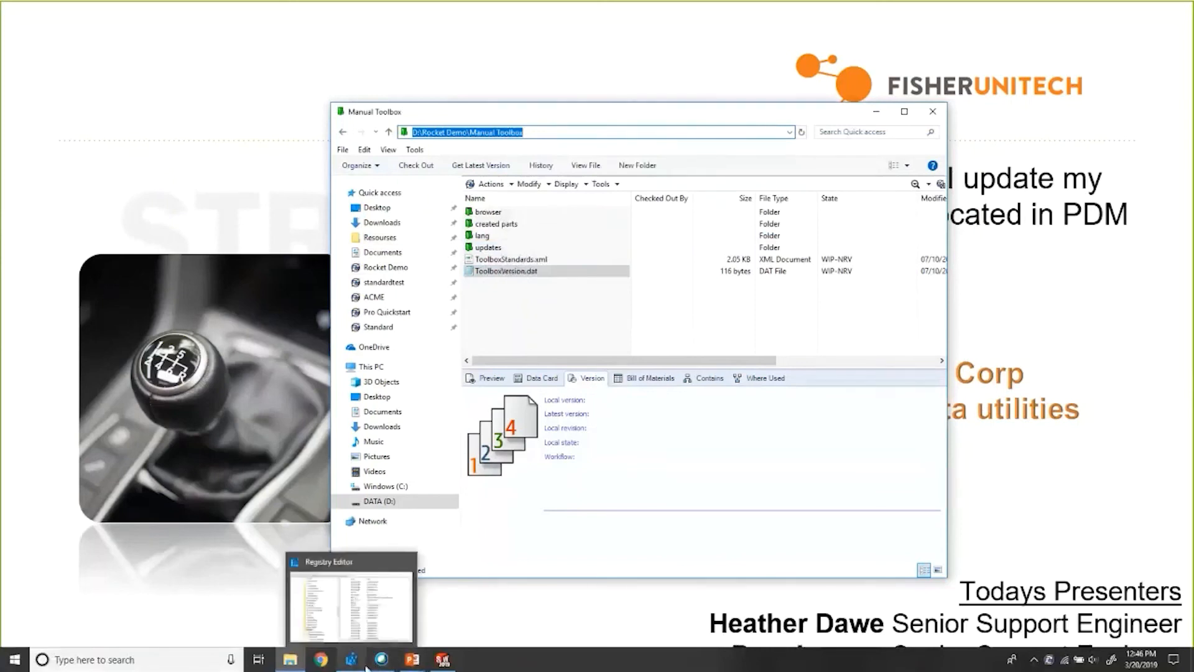
click(358, 668)
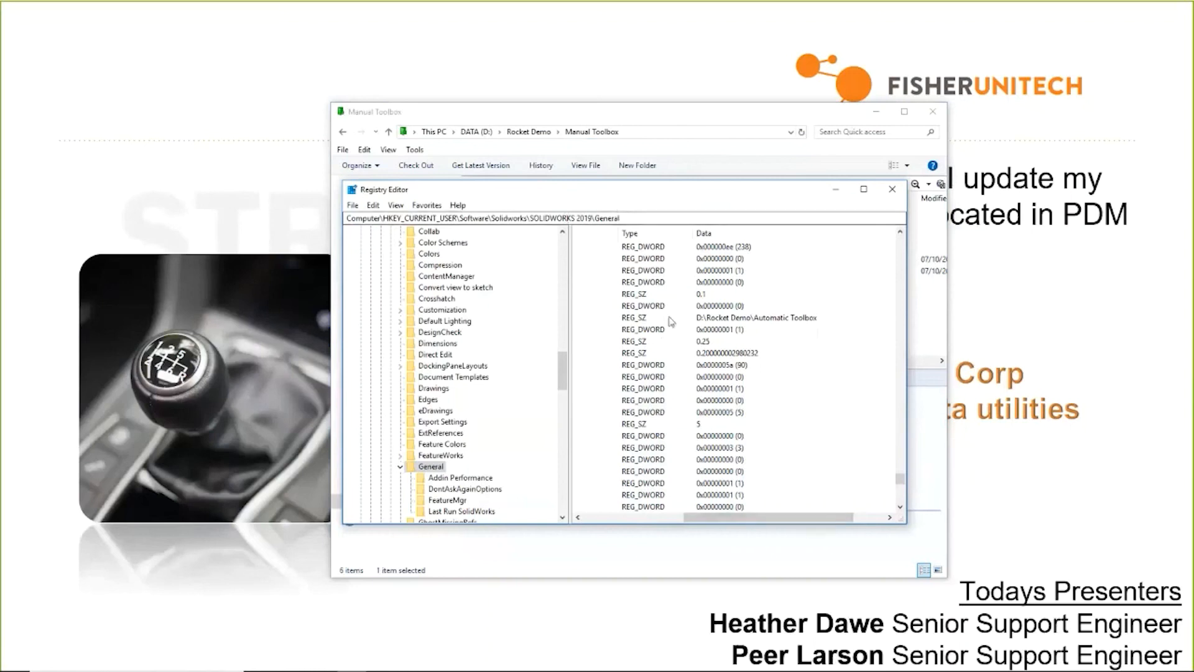
drag(732, 518, 630, 522)
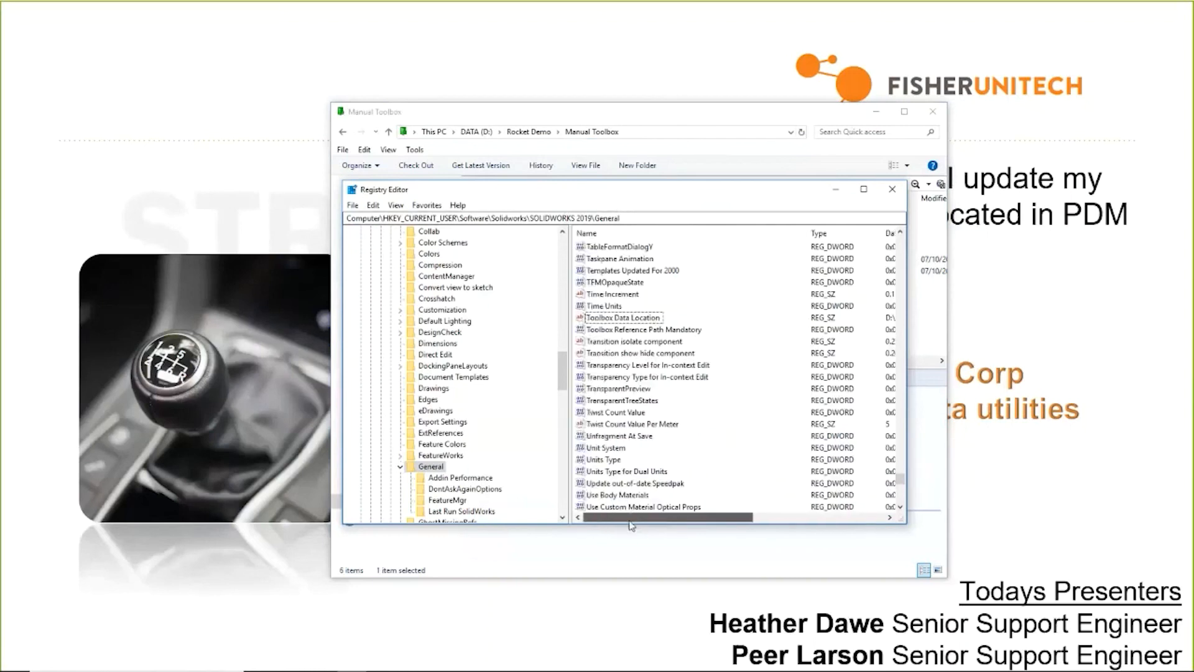
right_click(622, 318)
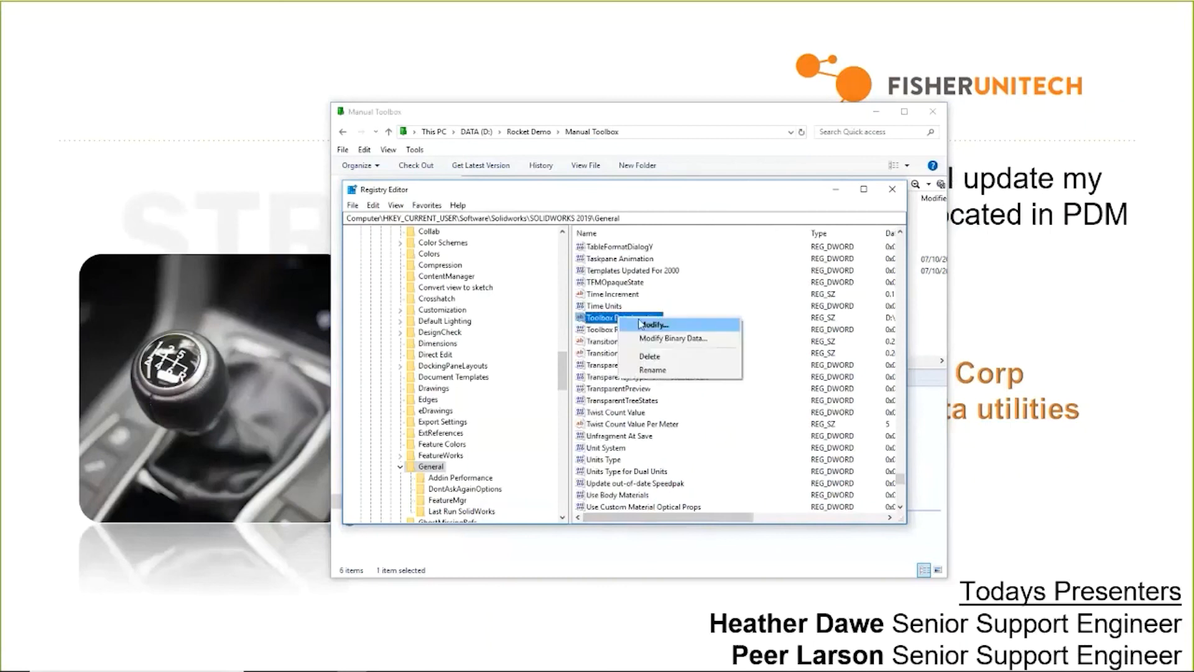
click(641, 324)
key(ctrl+v)
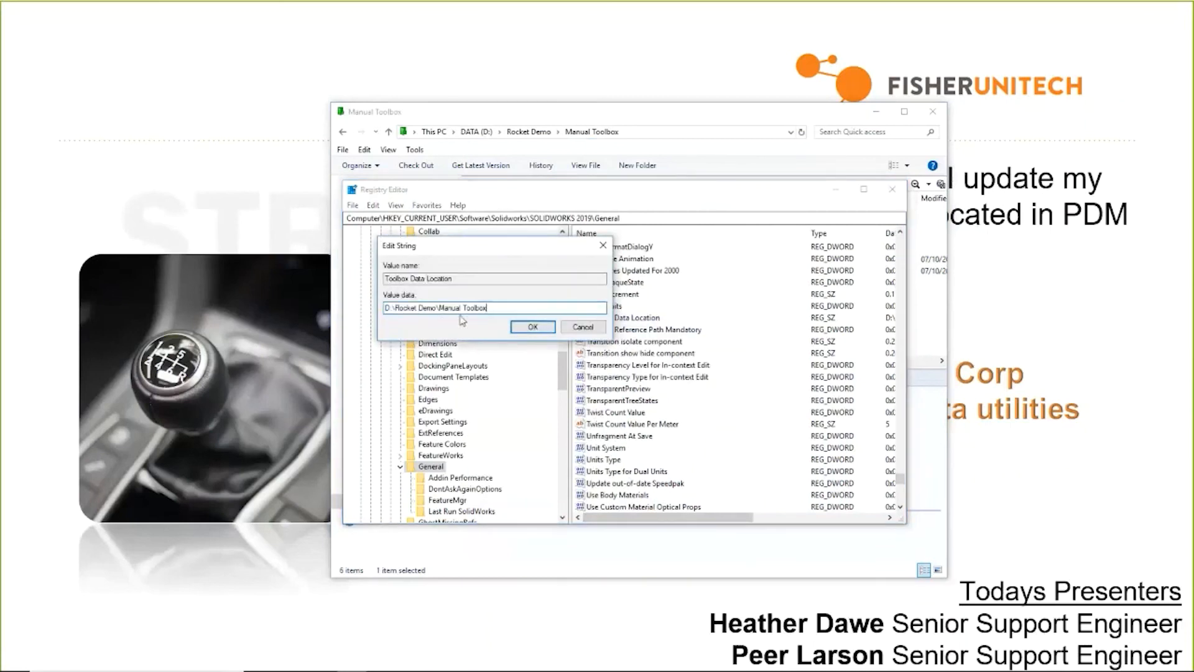
click(532, 329)
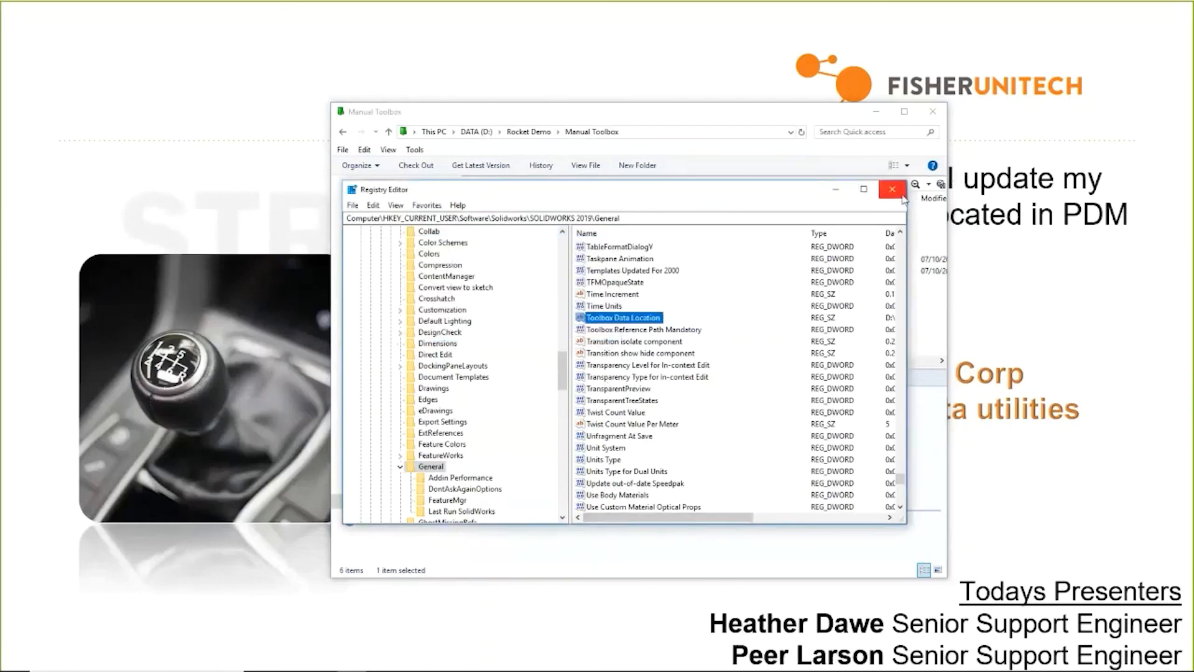
click(845, 198)
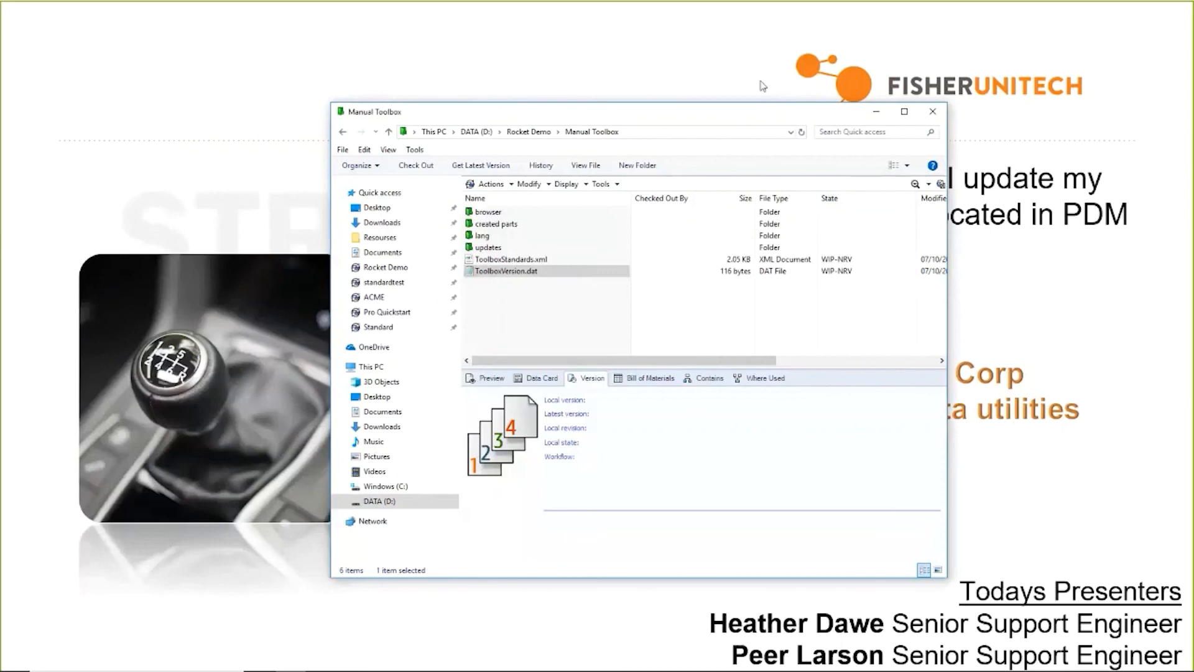
- Check out ToolboxStandards.xml and ToolboxVersion.dat in the Manual Toolbox folder
drag(744, 111, 741, 97)
drag(524, 306, 466, 247)
right_click(504, 250)
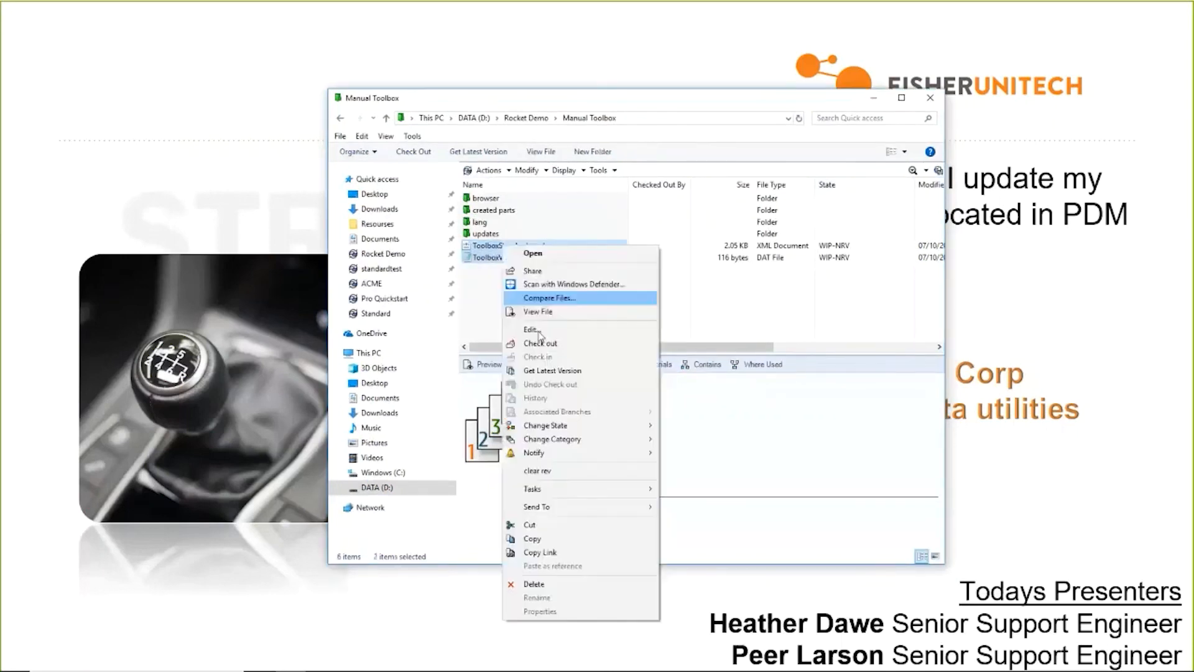
click(540, 344)
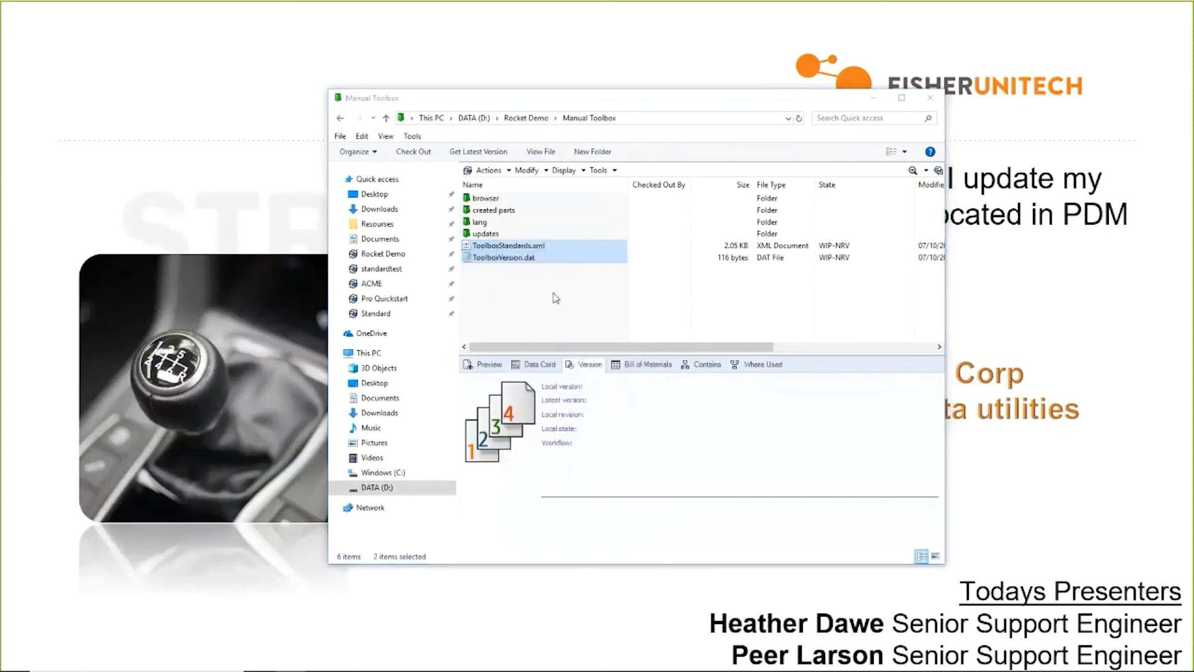
click(473, 492)
- Check out ToolboxFiles.index in the browser subfolder of Manual Toolbox
click(496, 200)
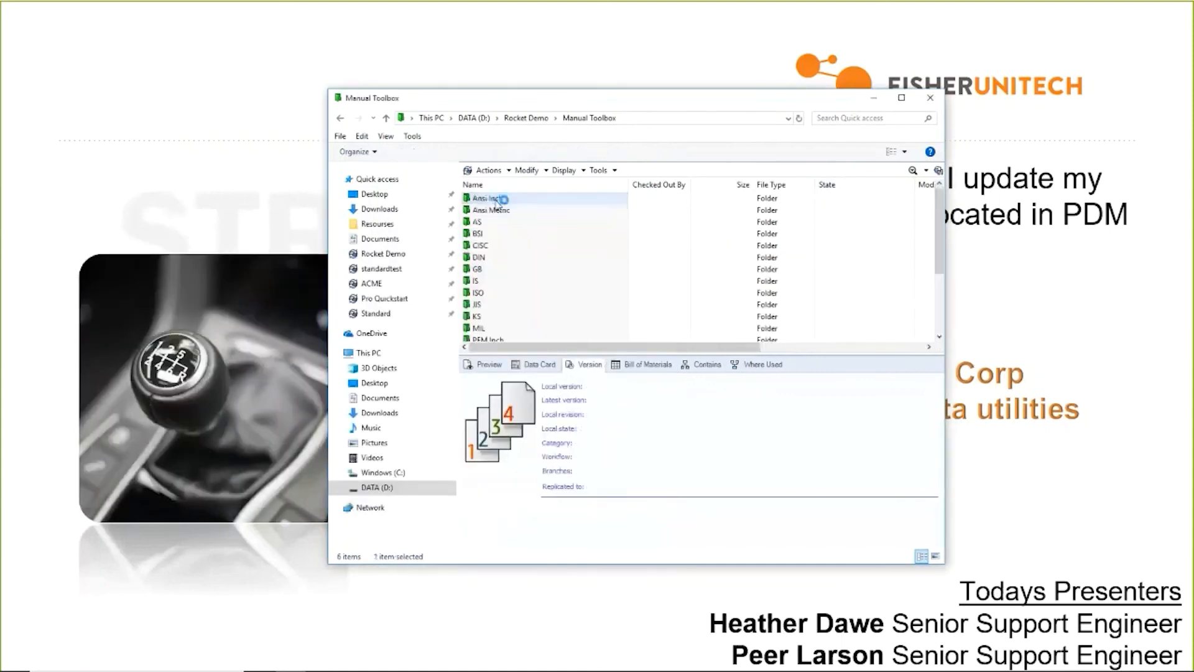
scroll(527, 265, down, 5)
click(508, 330)
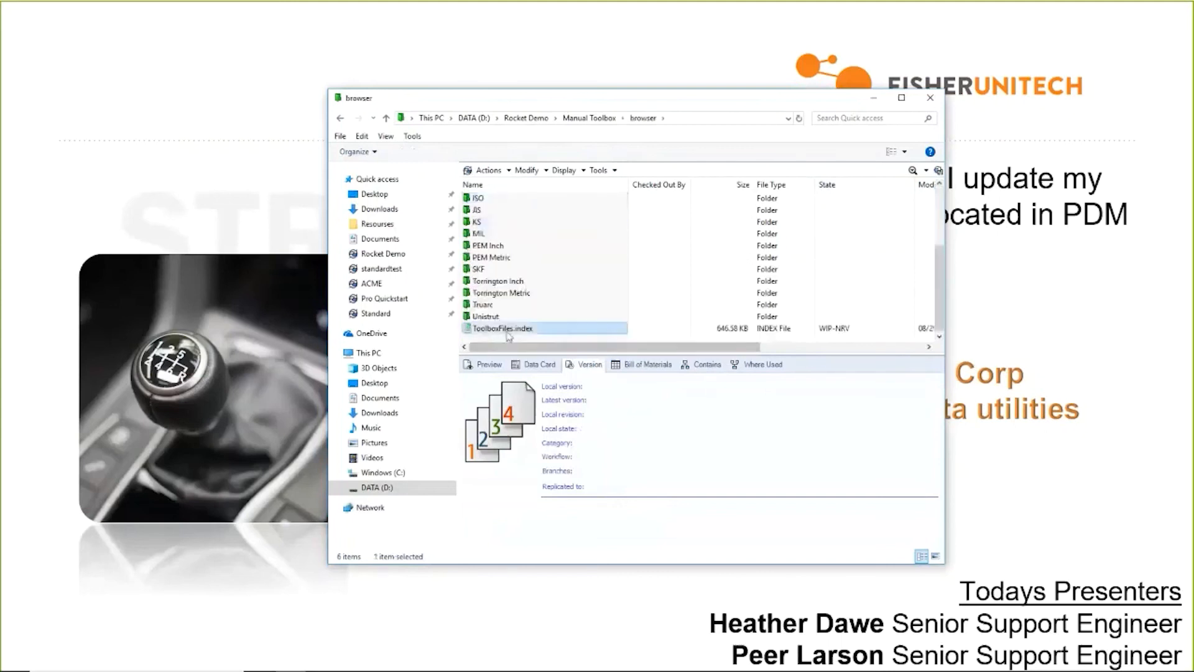
right_click(508, 335)
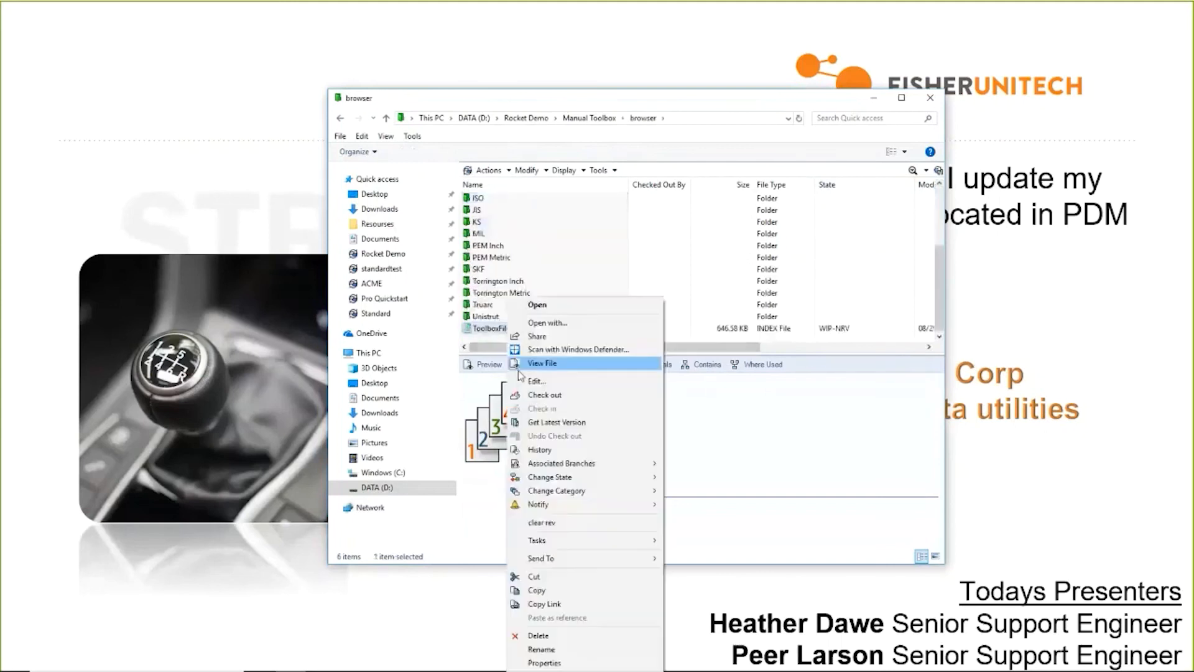
click(557, 398)
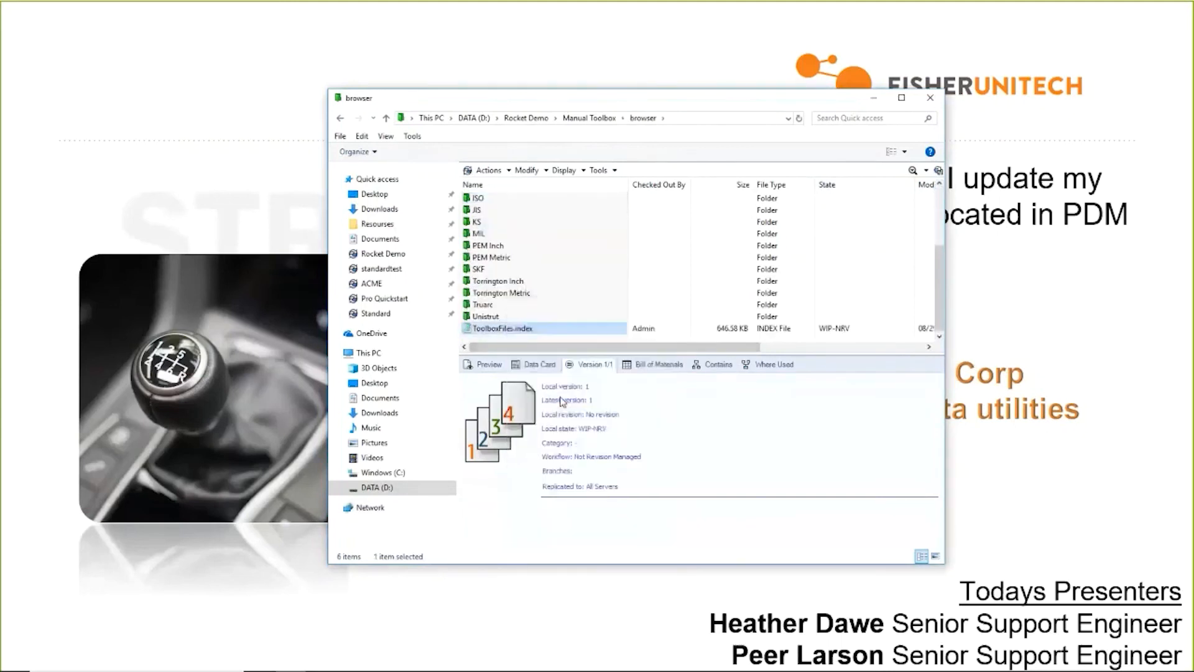
- Check out swbrowser.sldedb in the lang\english subfolder of Manual Toolbox and move the window clear of the slide text
click(585, 118)
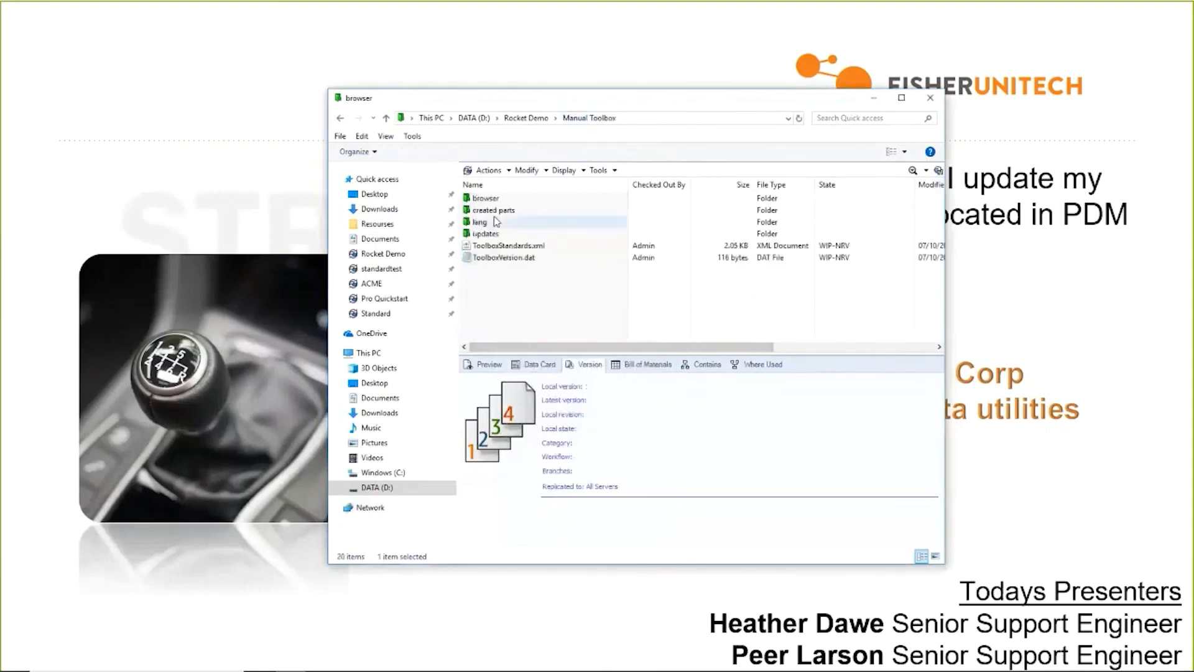
double_click(480, 222)
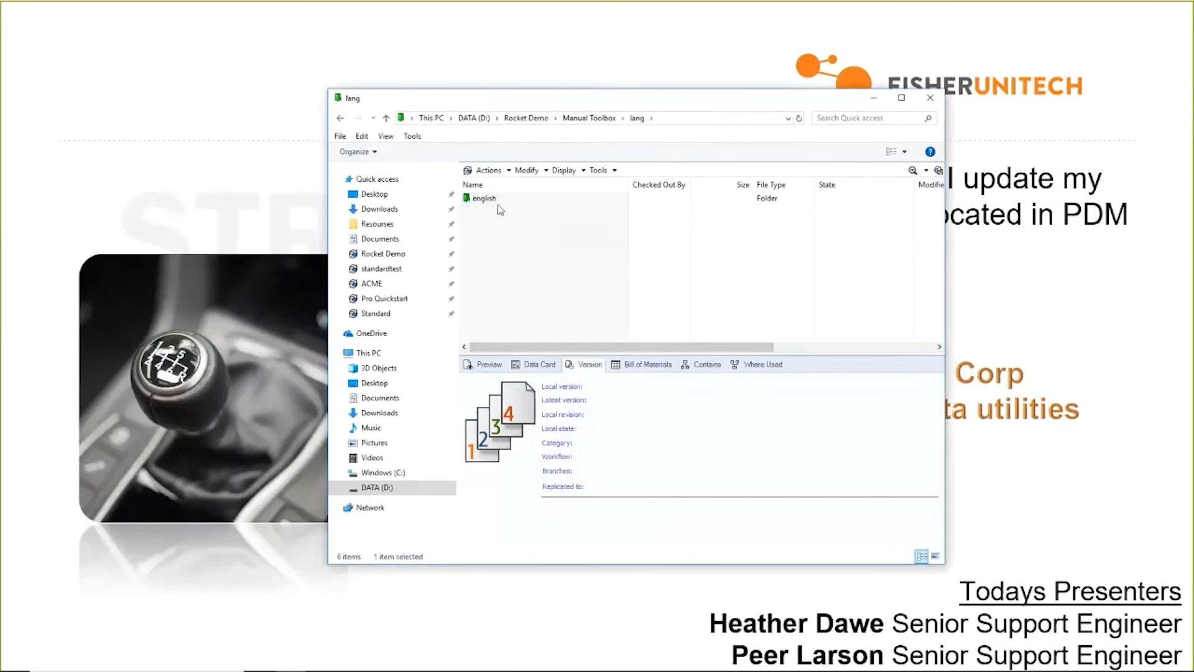
double_click(491, 199)
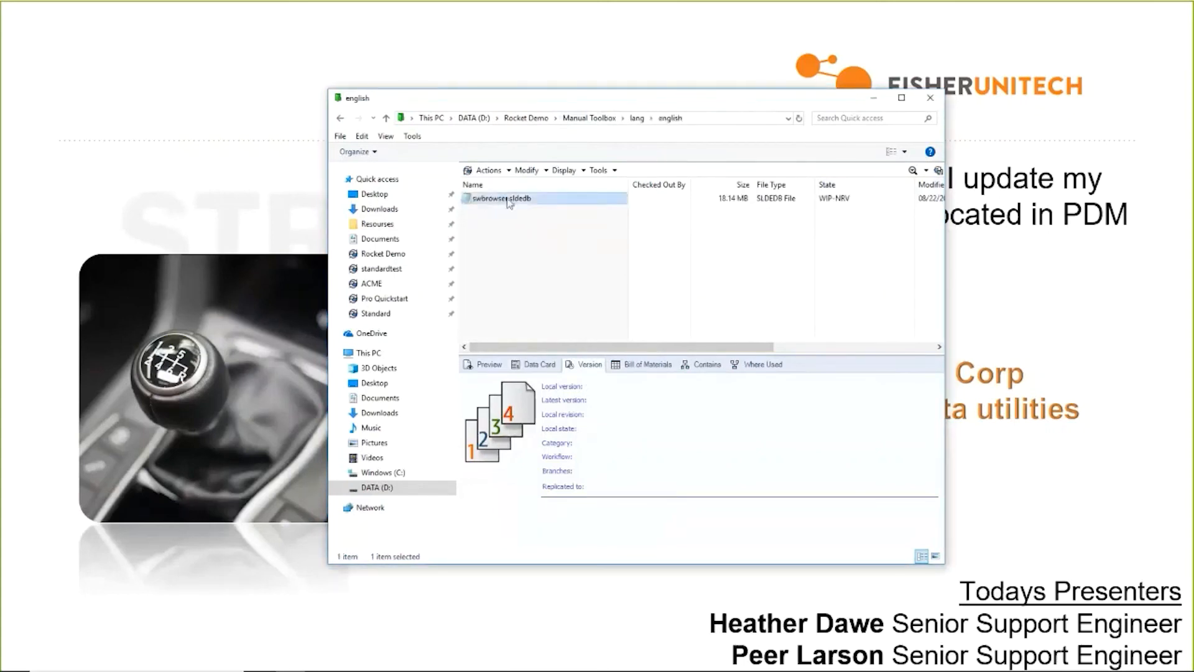
right_click(509, 202)
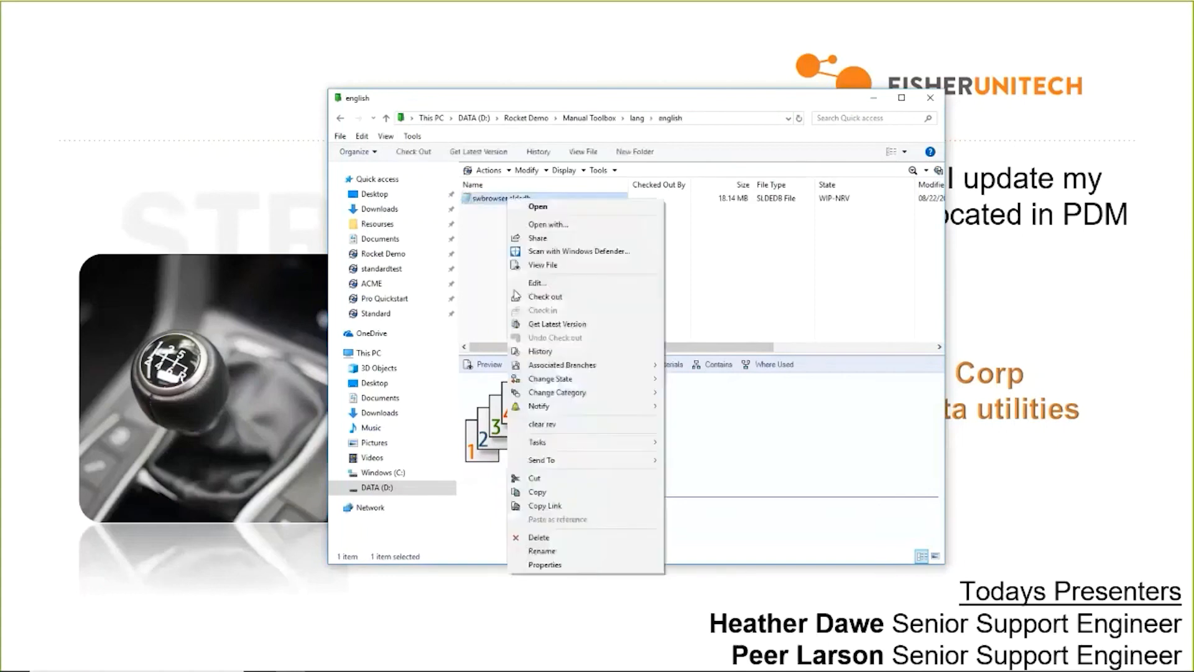
click(545, 297)
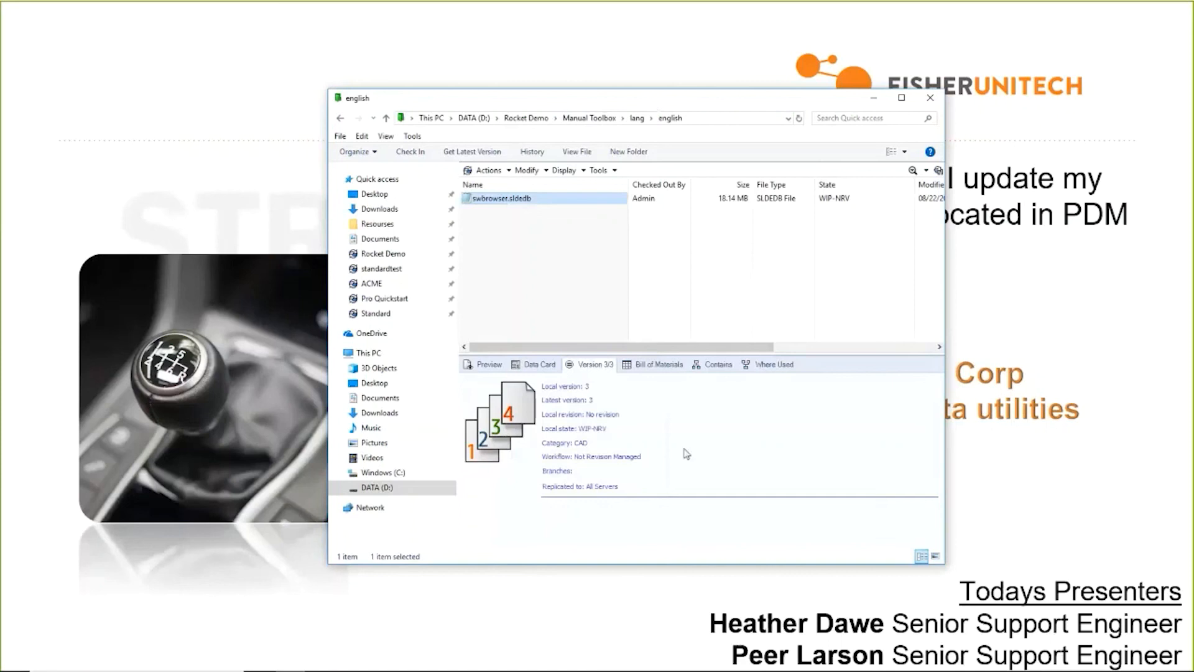
drag(868, 89, 898, 438)
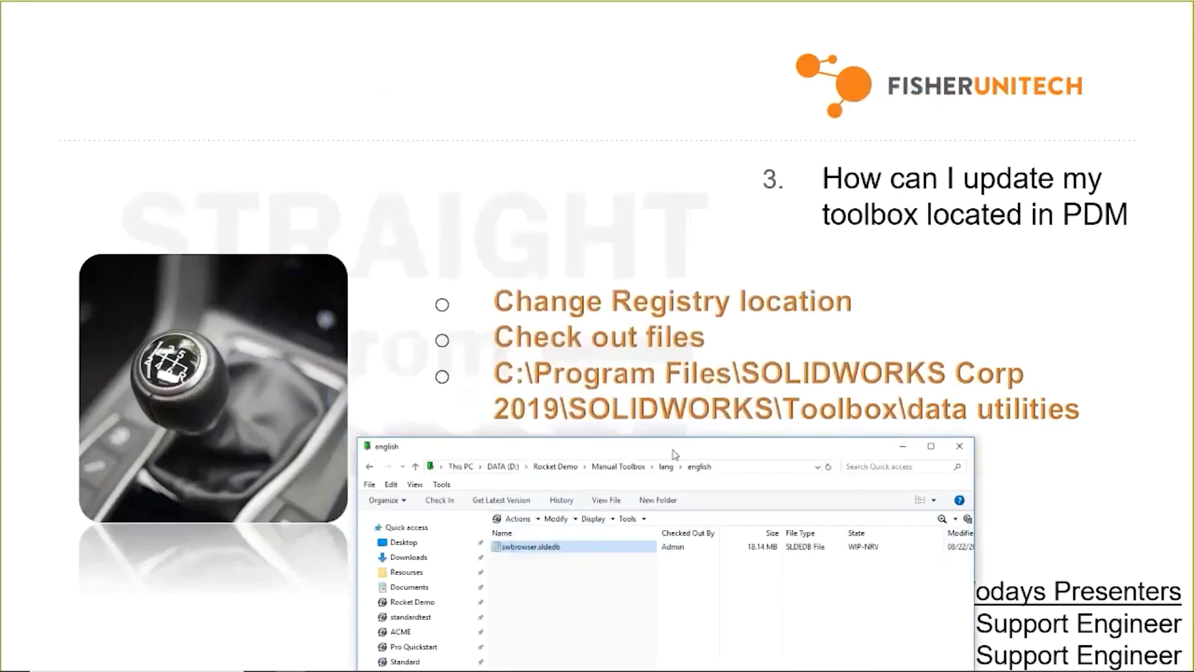